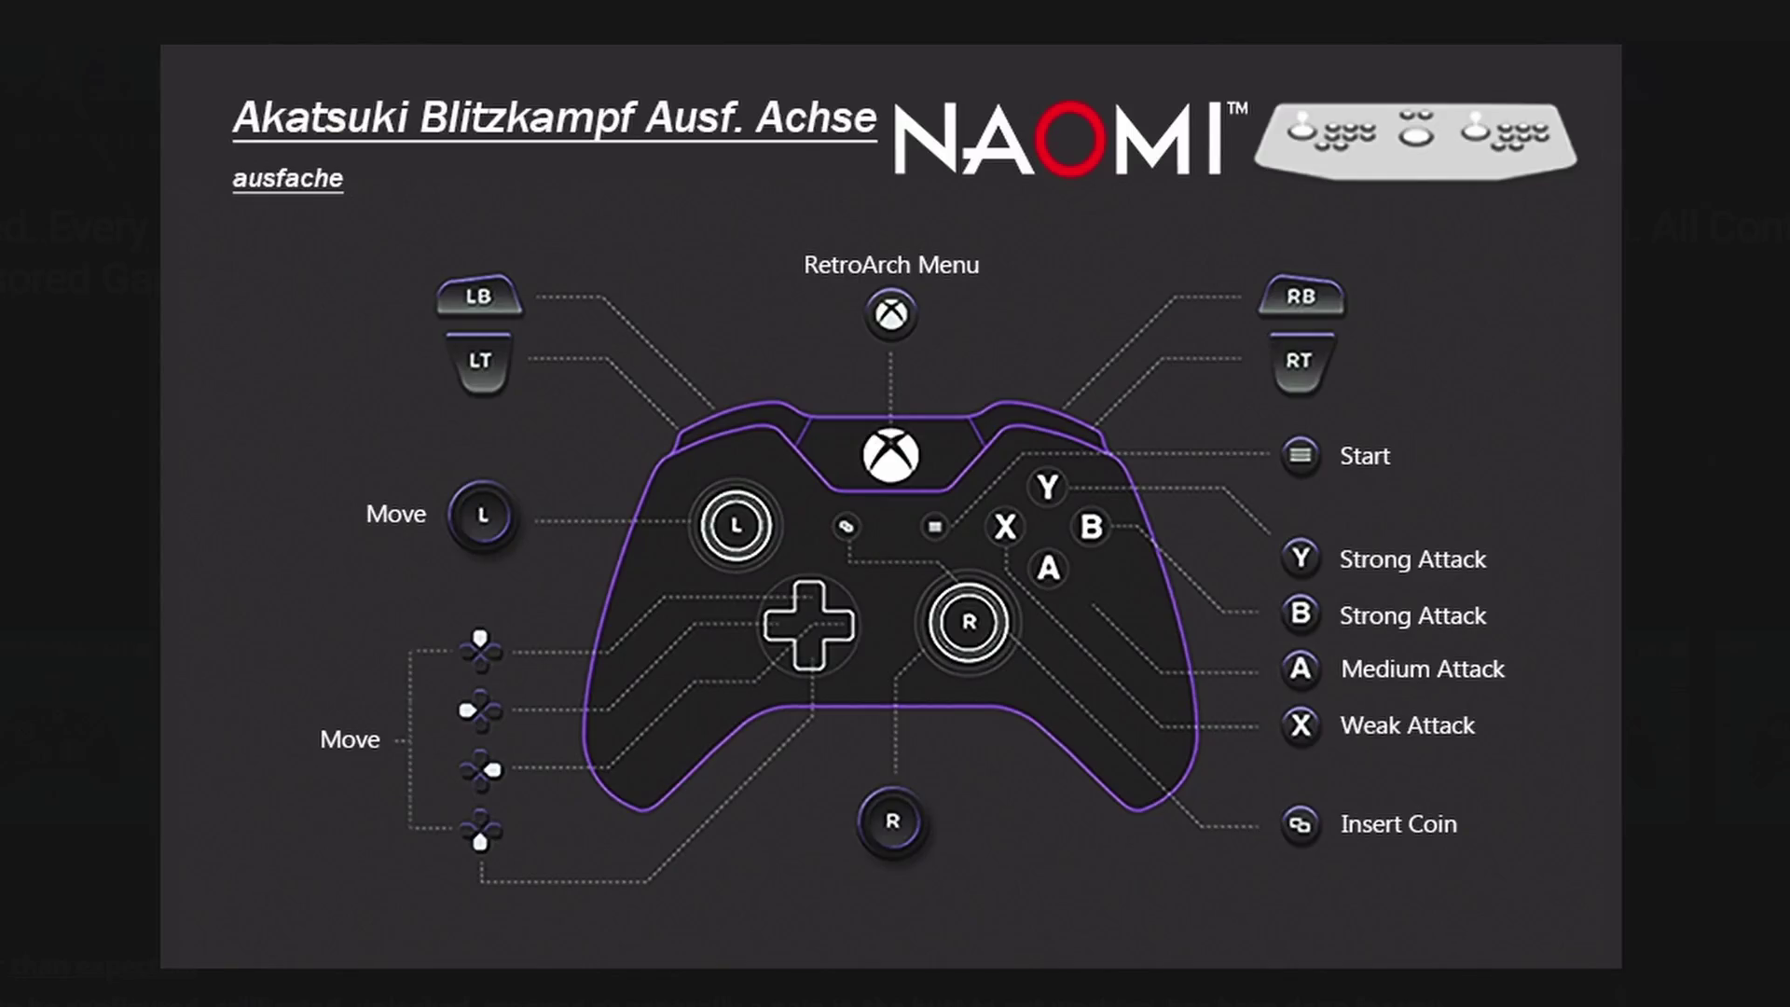
Advance past the Naomi controller layout slide to the next game's layout
key("Right")
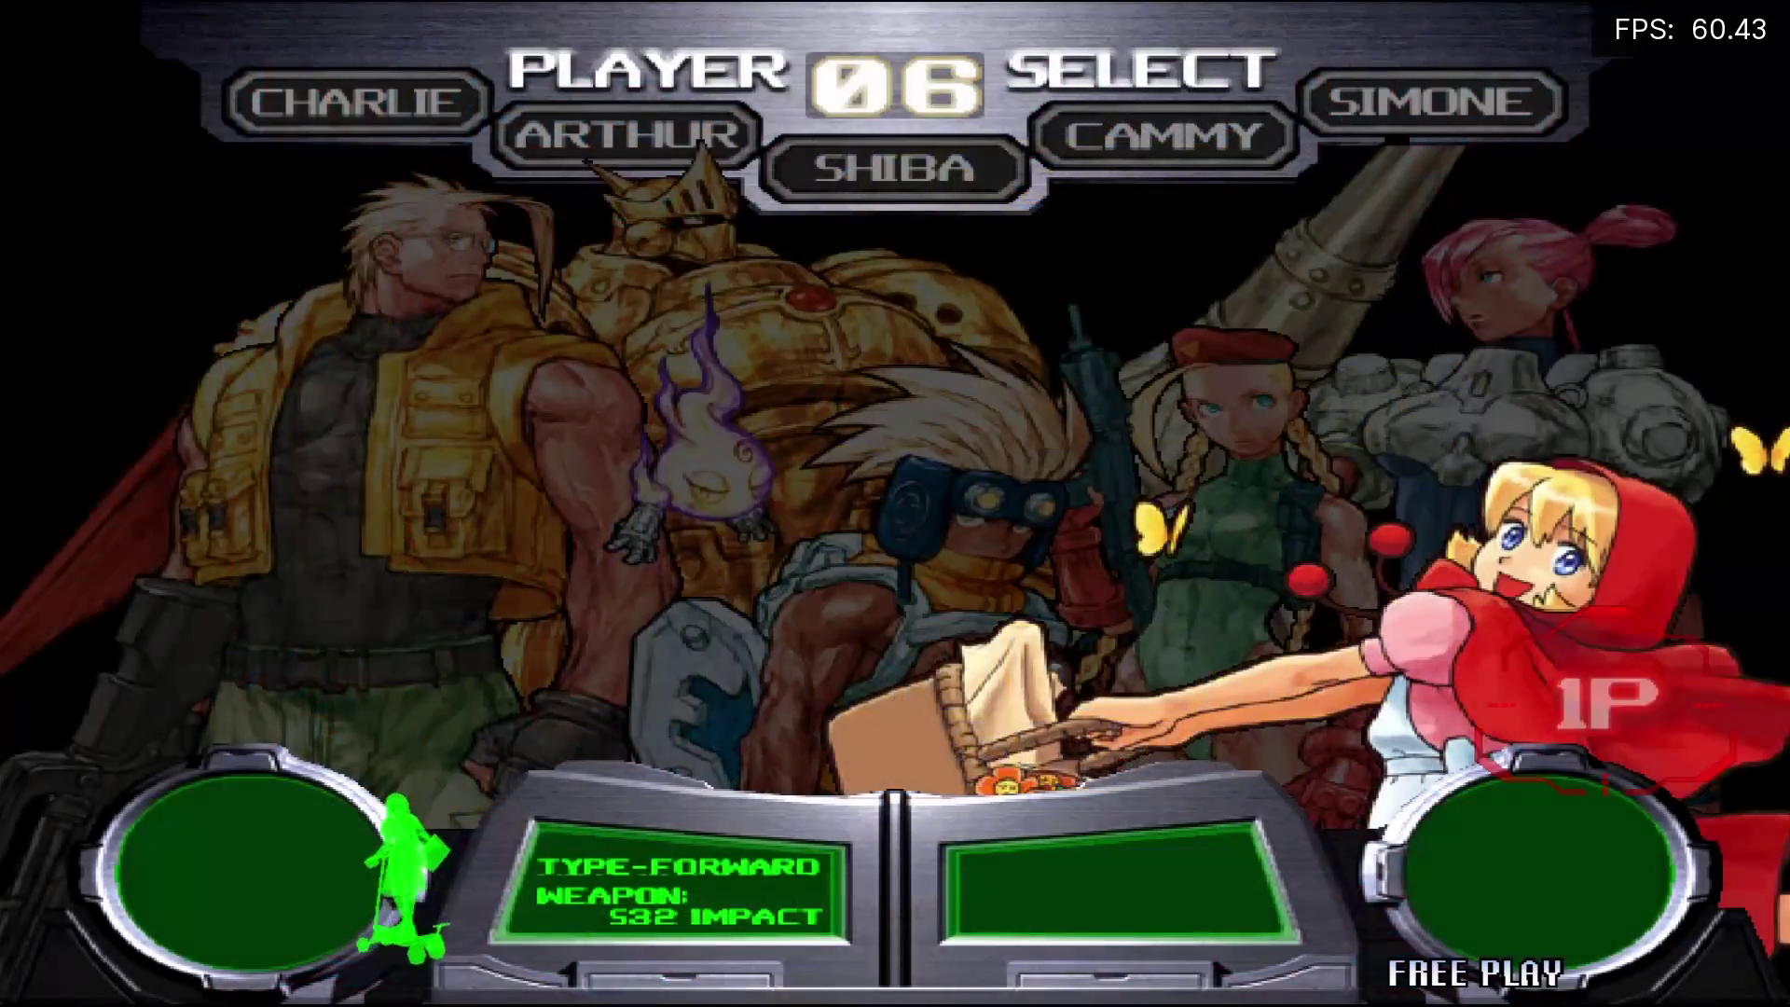
Browse the unlocked characters, switching Cammy to her alternate green outfit
key("Right")
key("Left")
key("Left")
key("Left")
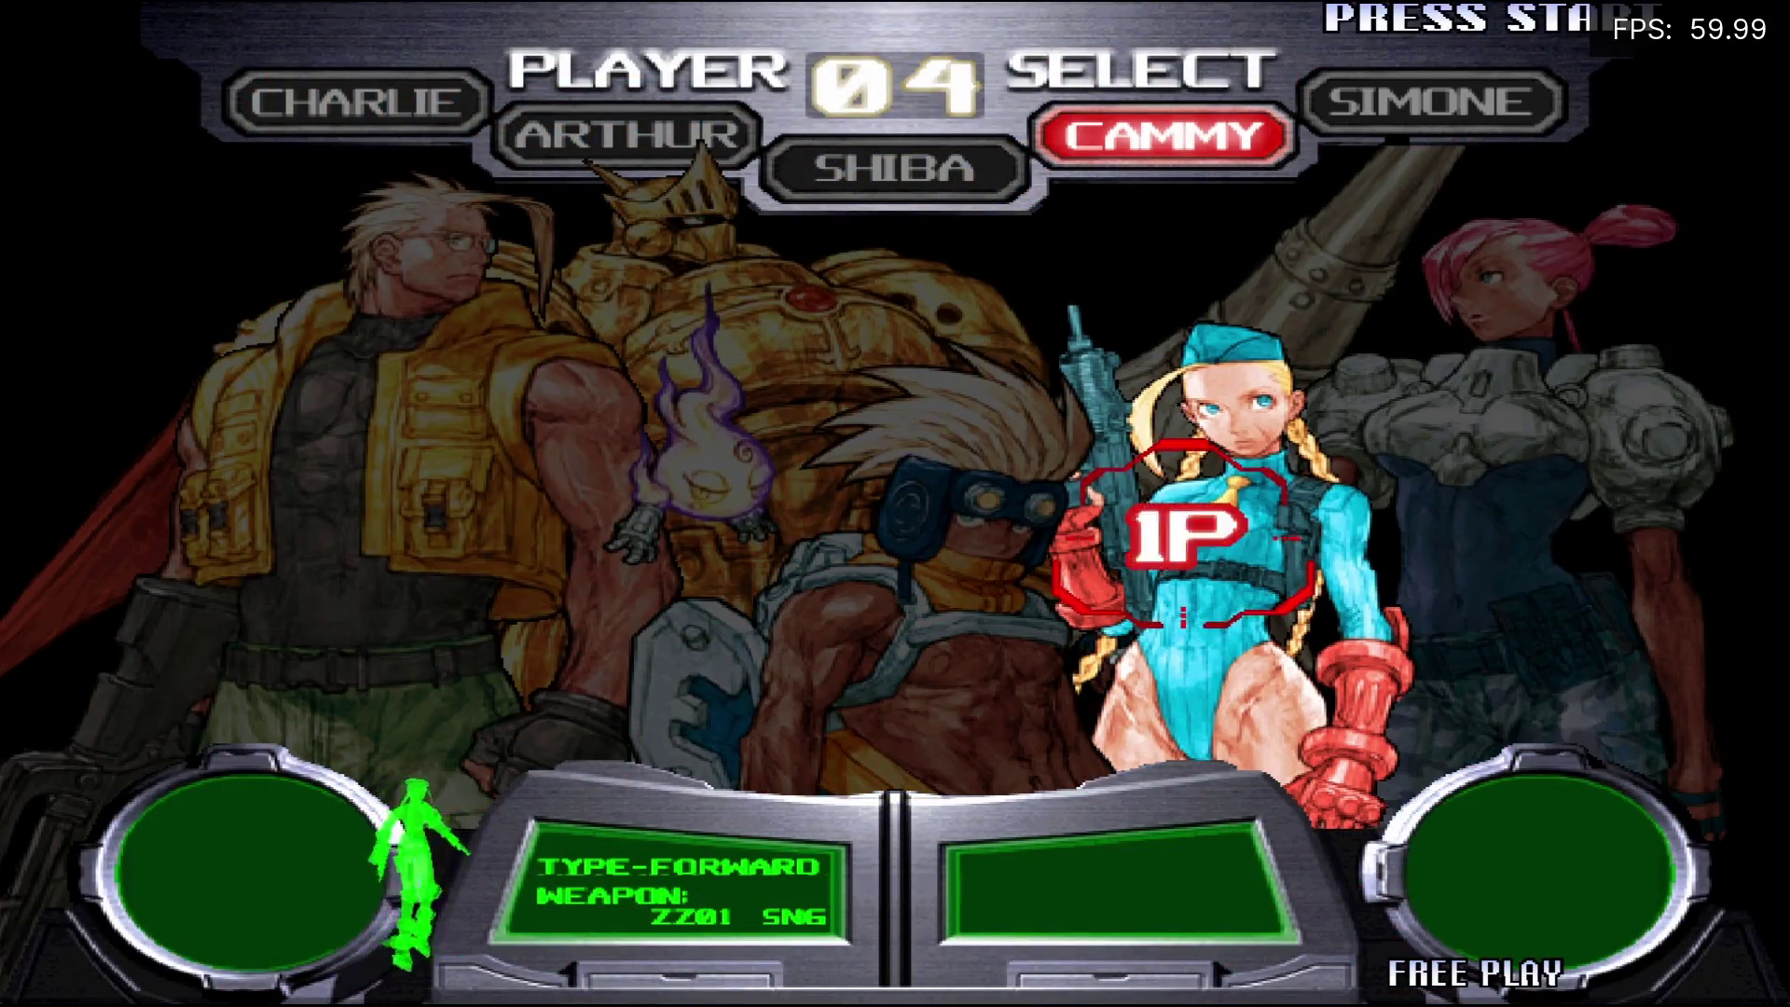
key("Up")
key("Right")
key("Right")
In the Crazy Taxi test menu, calibrate steering under Volume Setting and reach Accel Setting
key("F2")
key("9")
key("9")
key("9")
key("9")
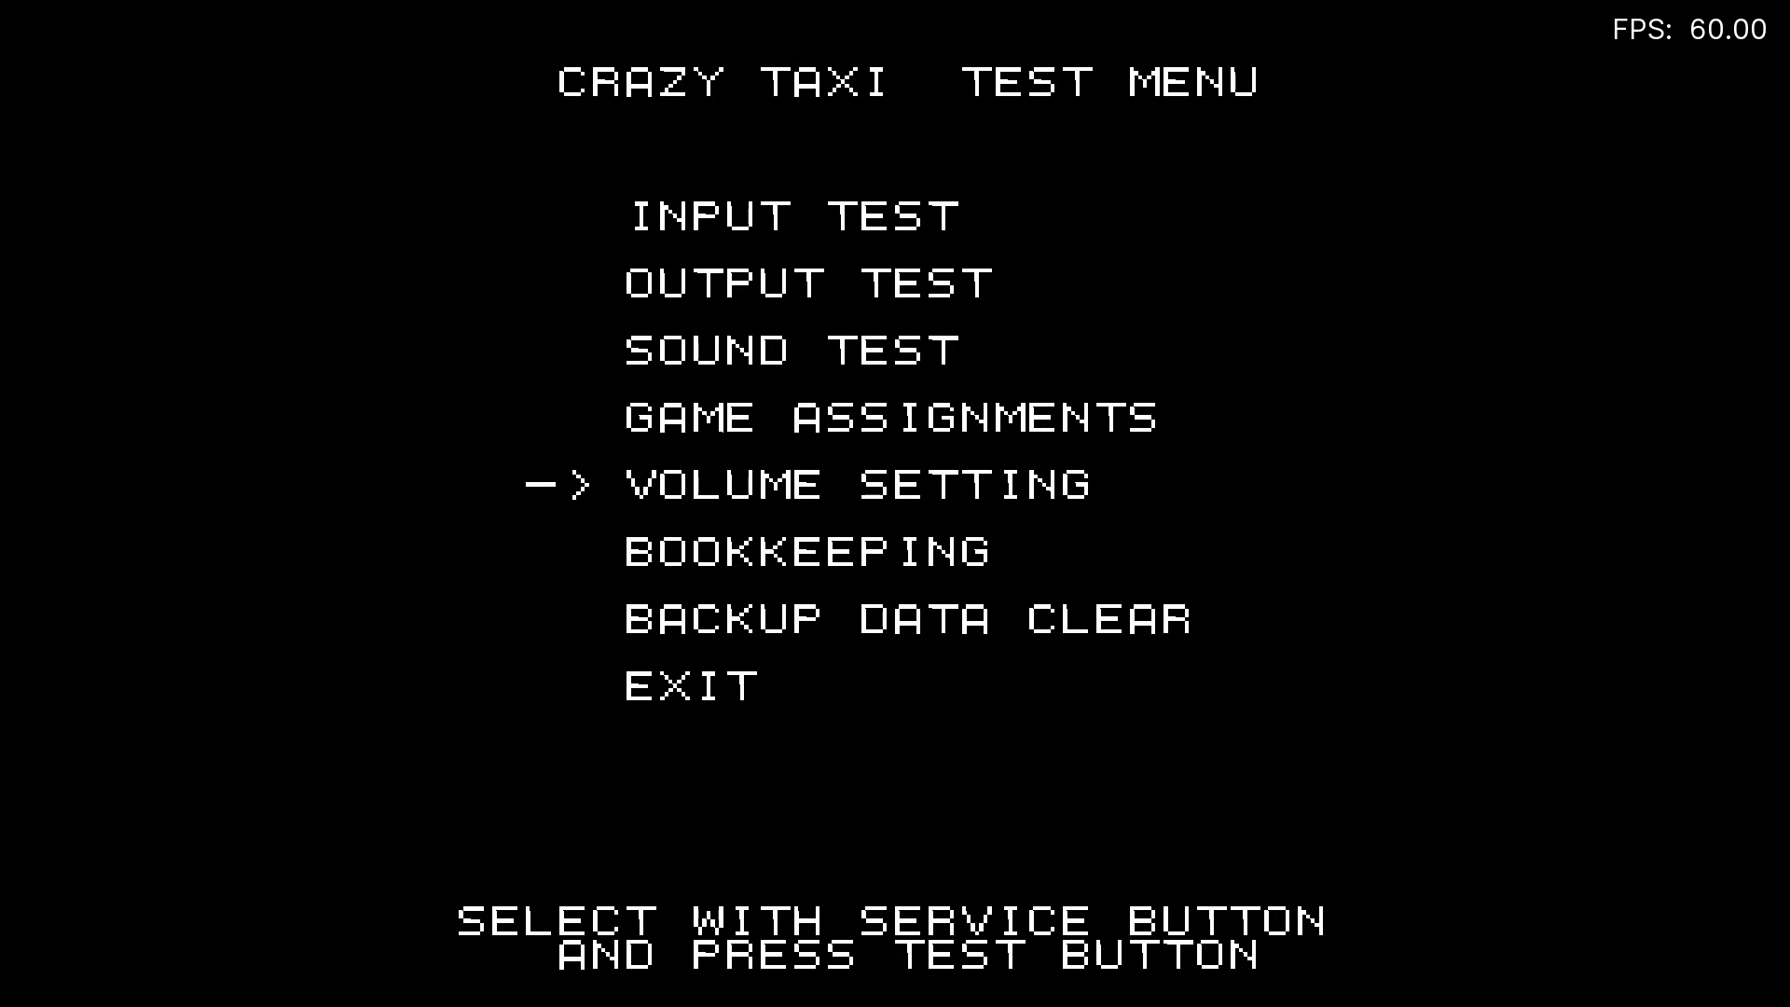
key("F2")
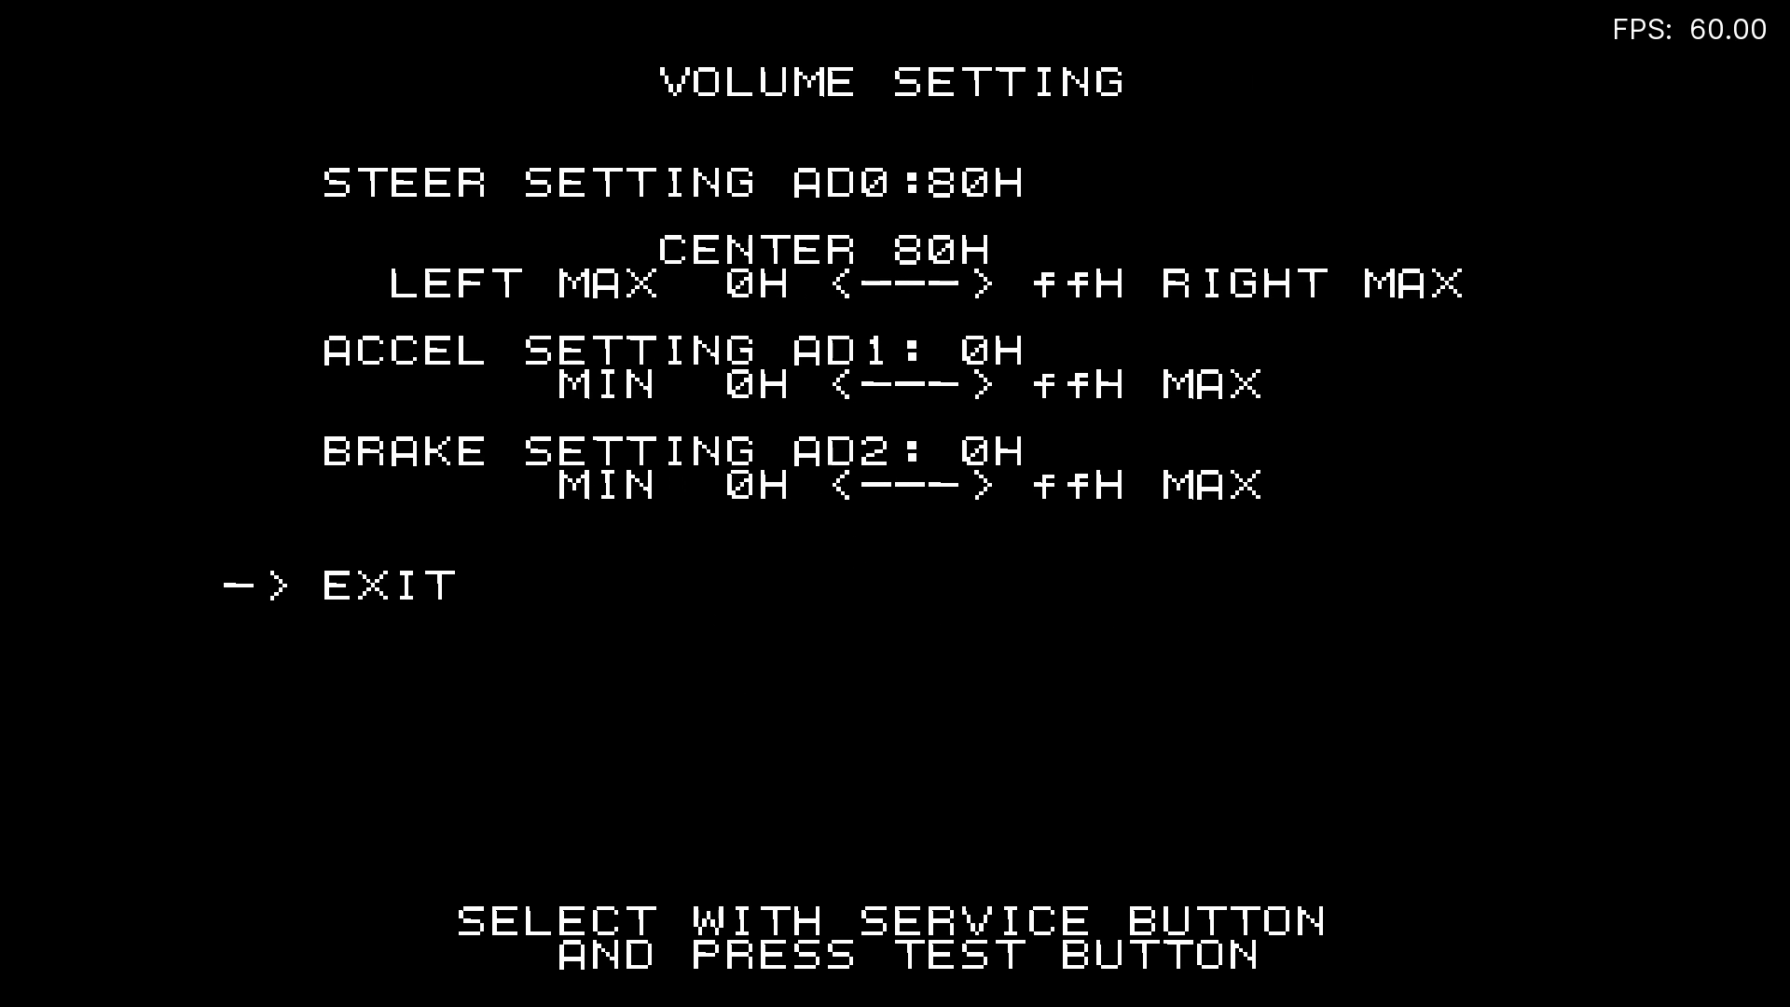
key("Right")
key("9")
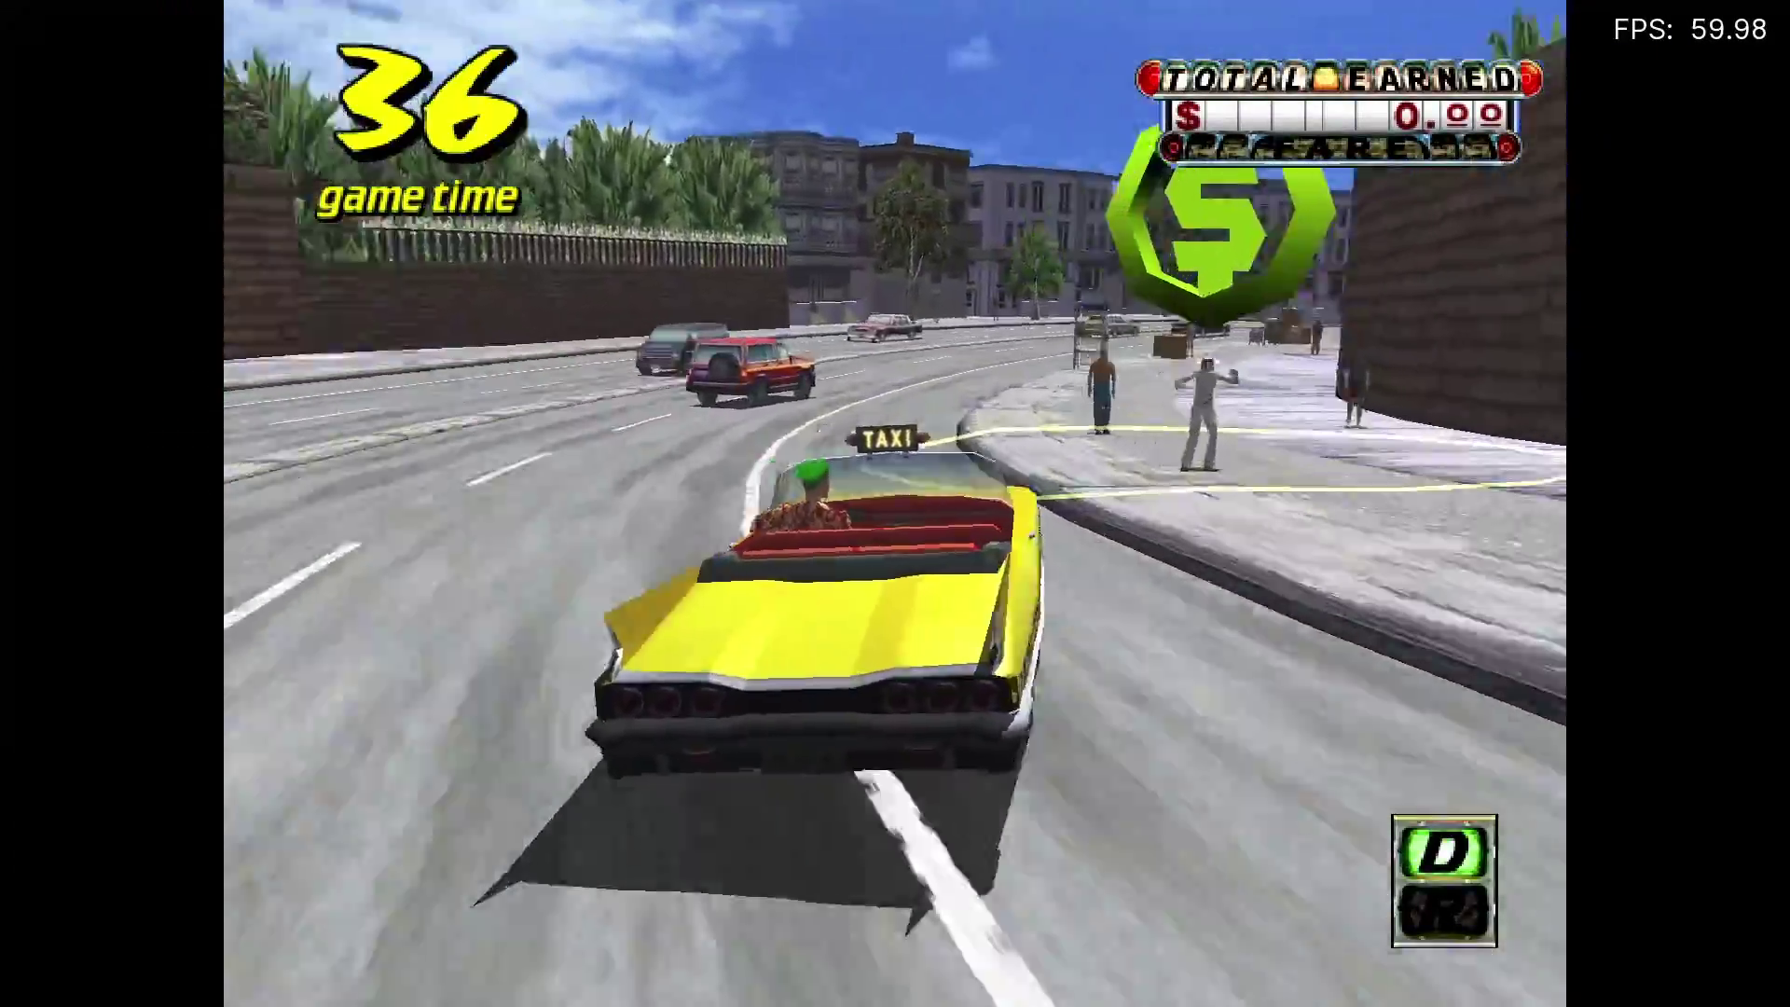
In the baseball game's service menu, change Joystick Type from ANALOG to DIGITAL(NORMAL)
key("F2")
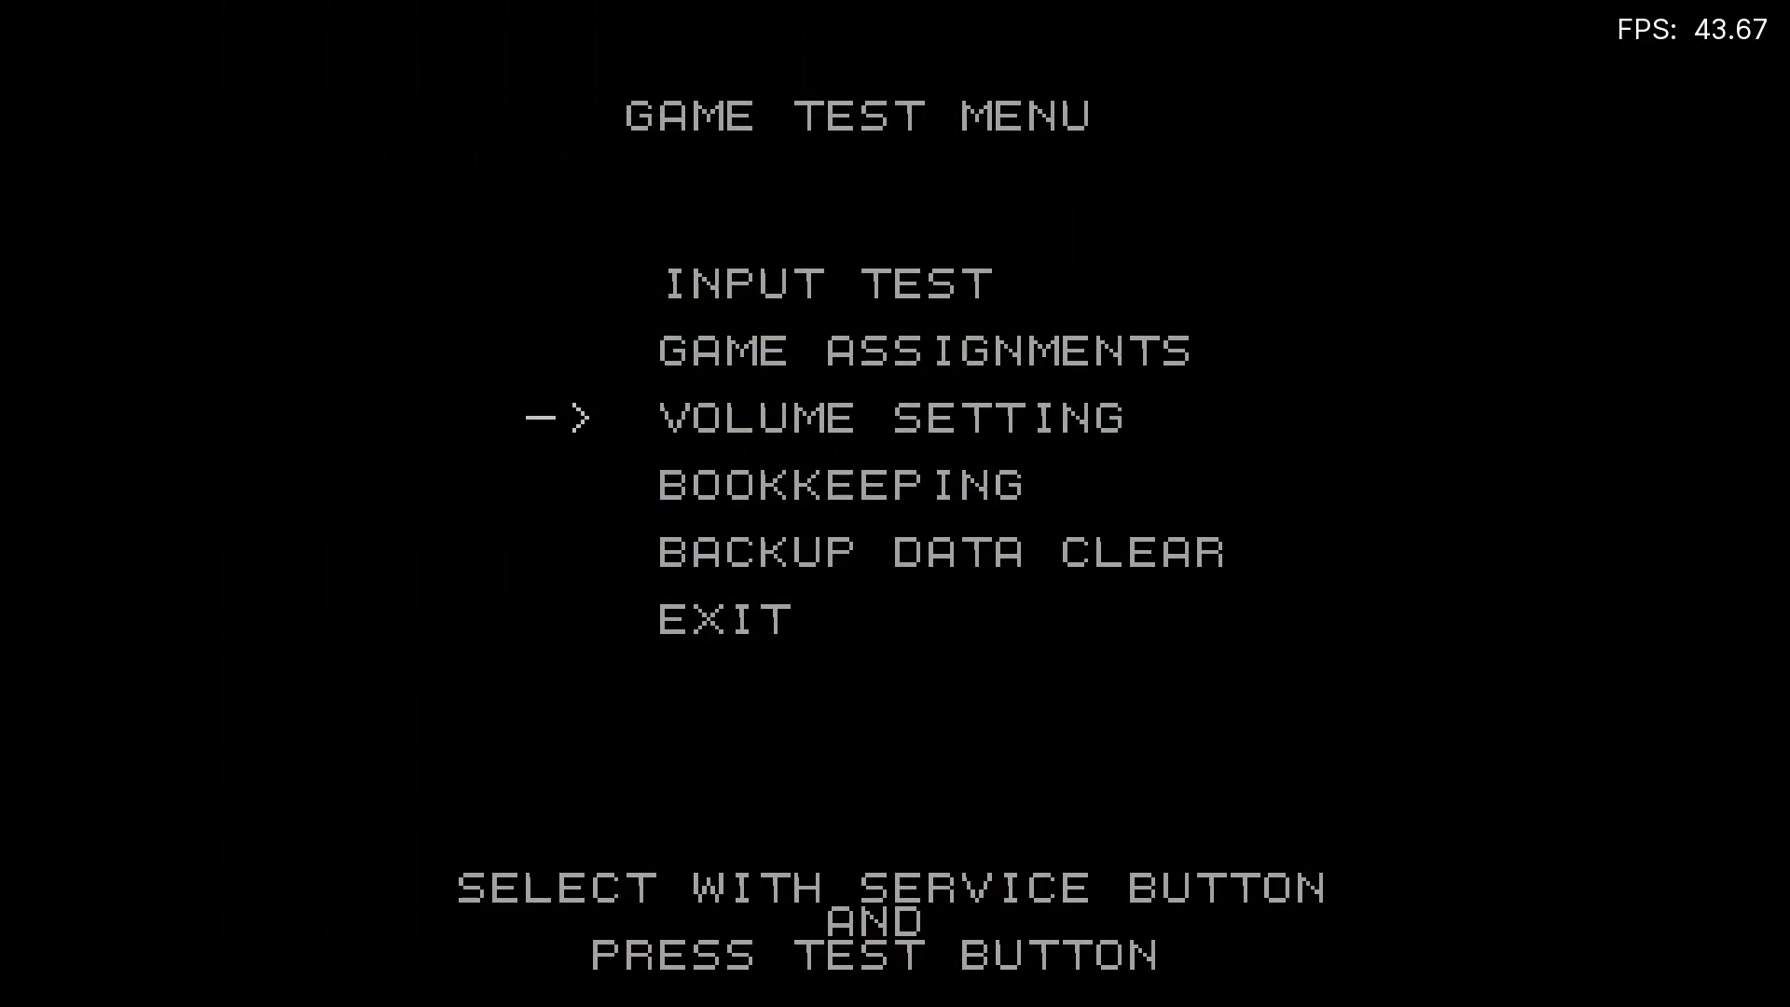
key("F2")
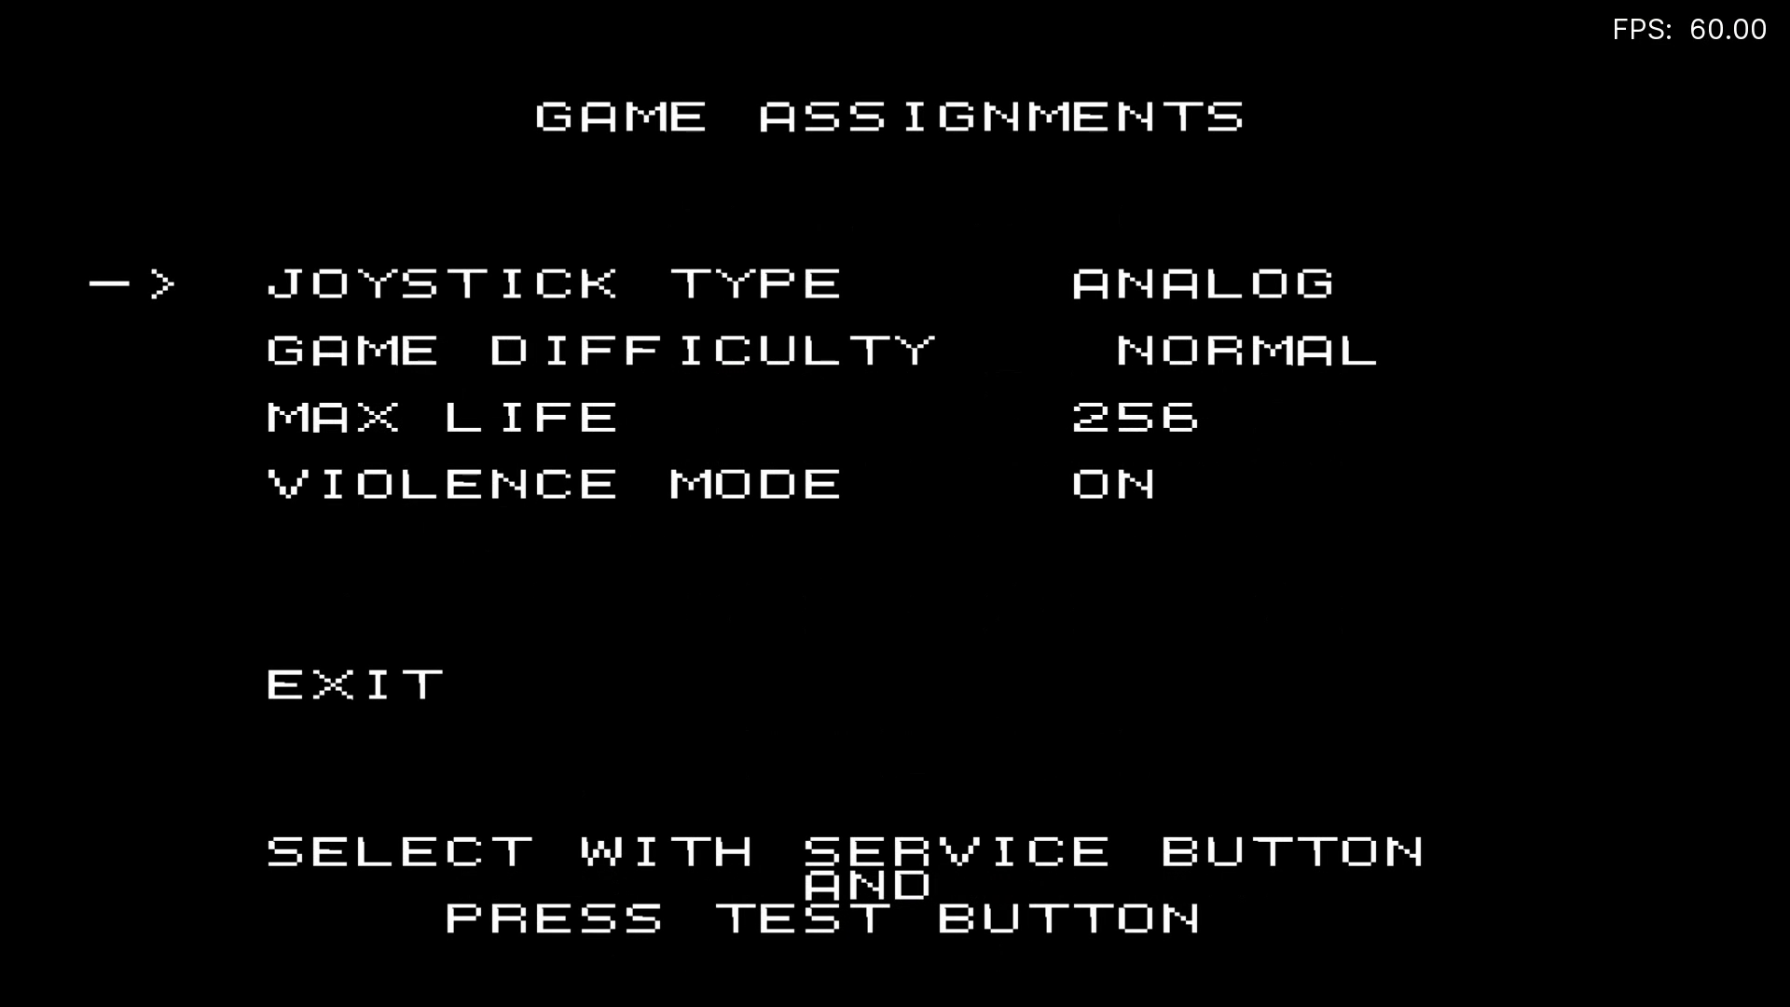
key("F2")
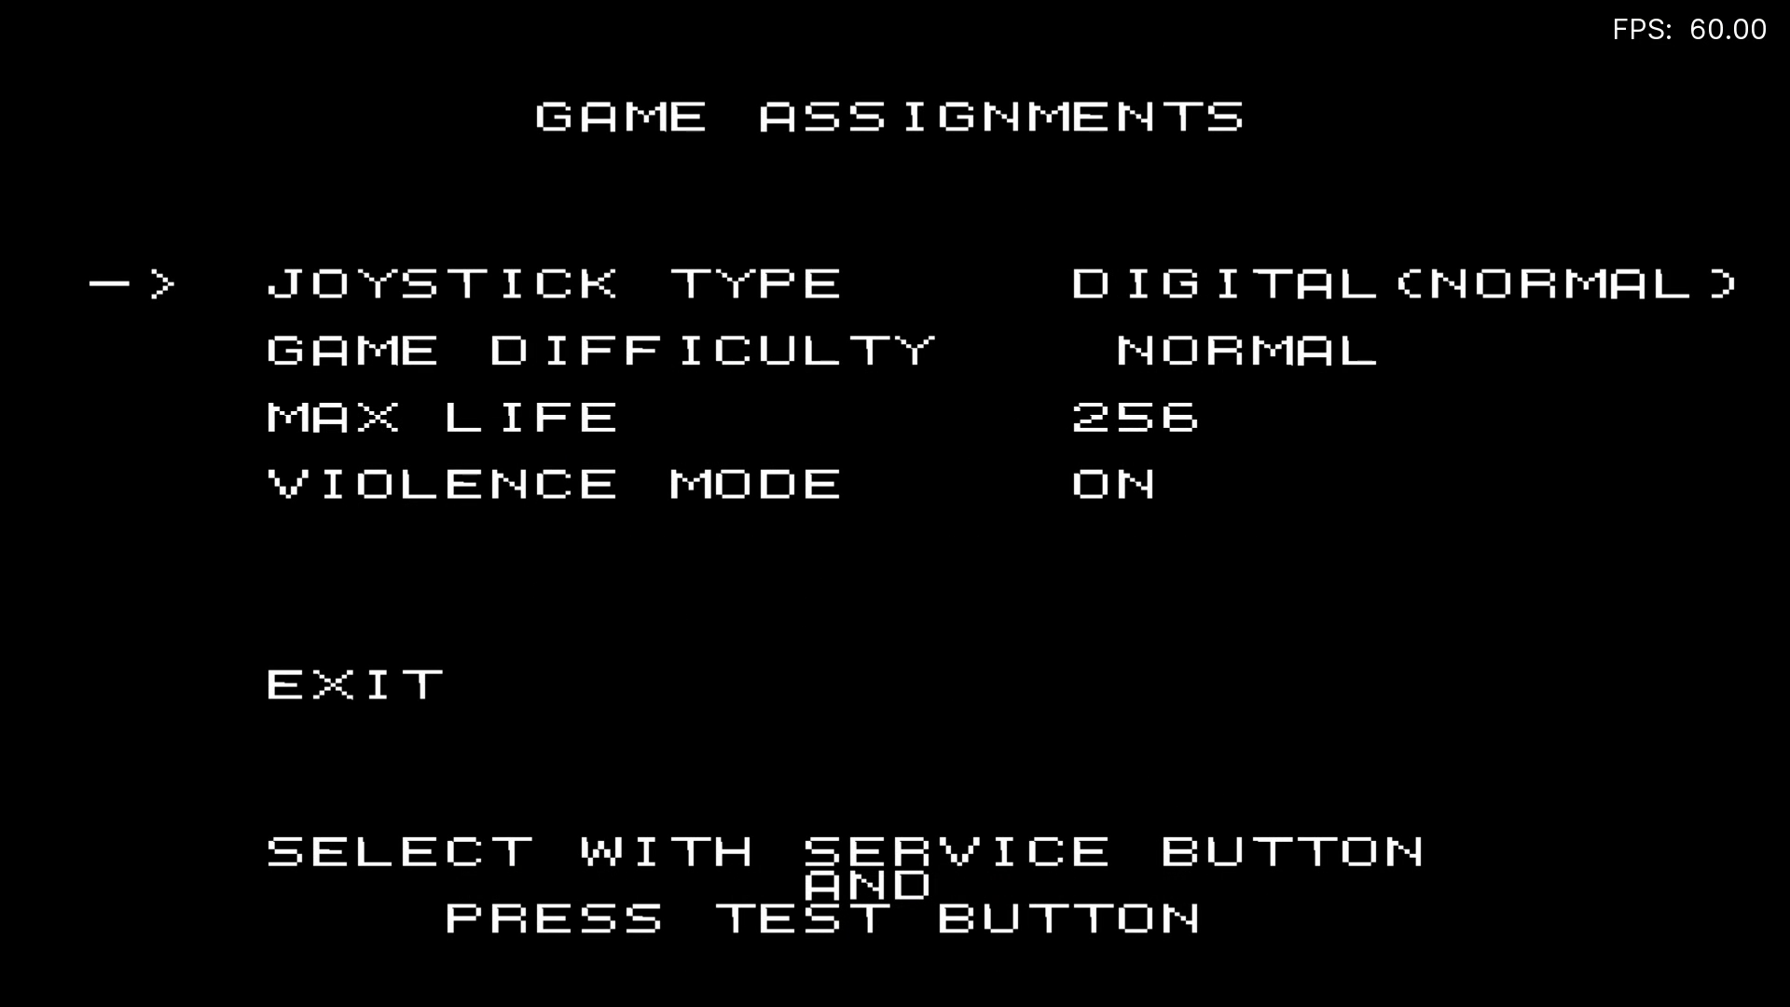
key("F2")
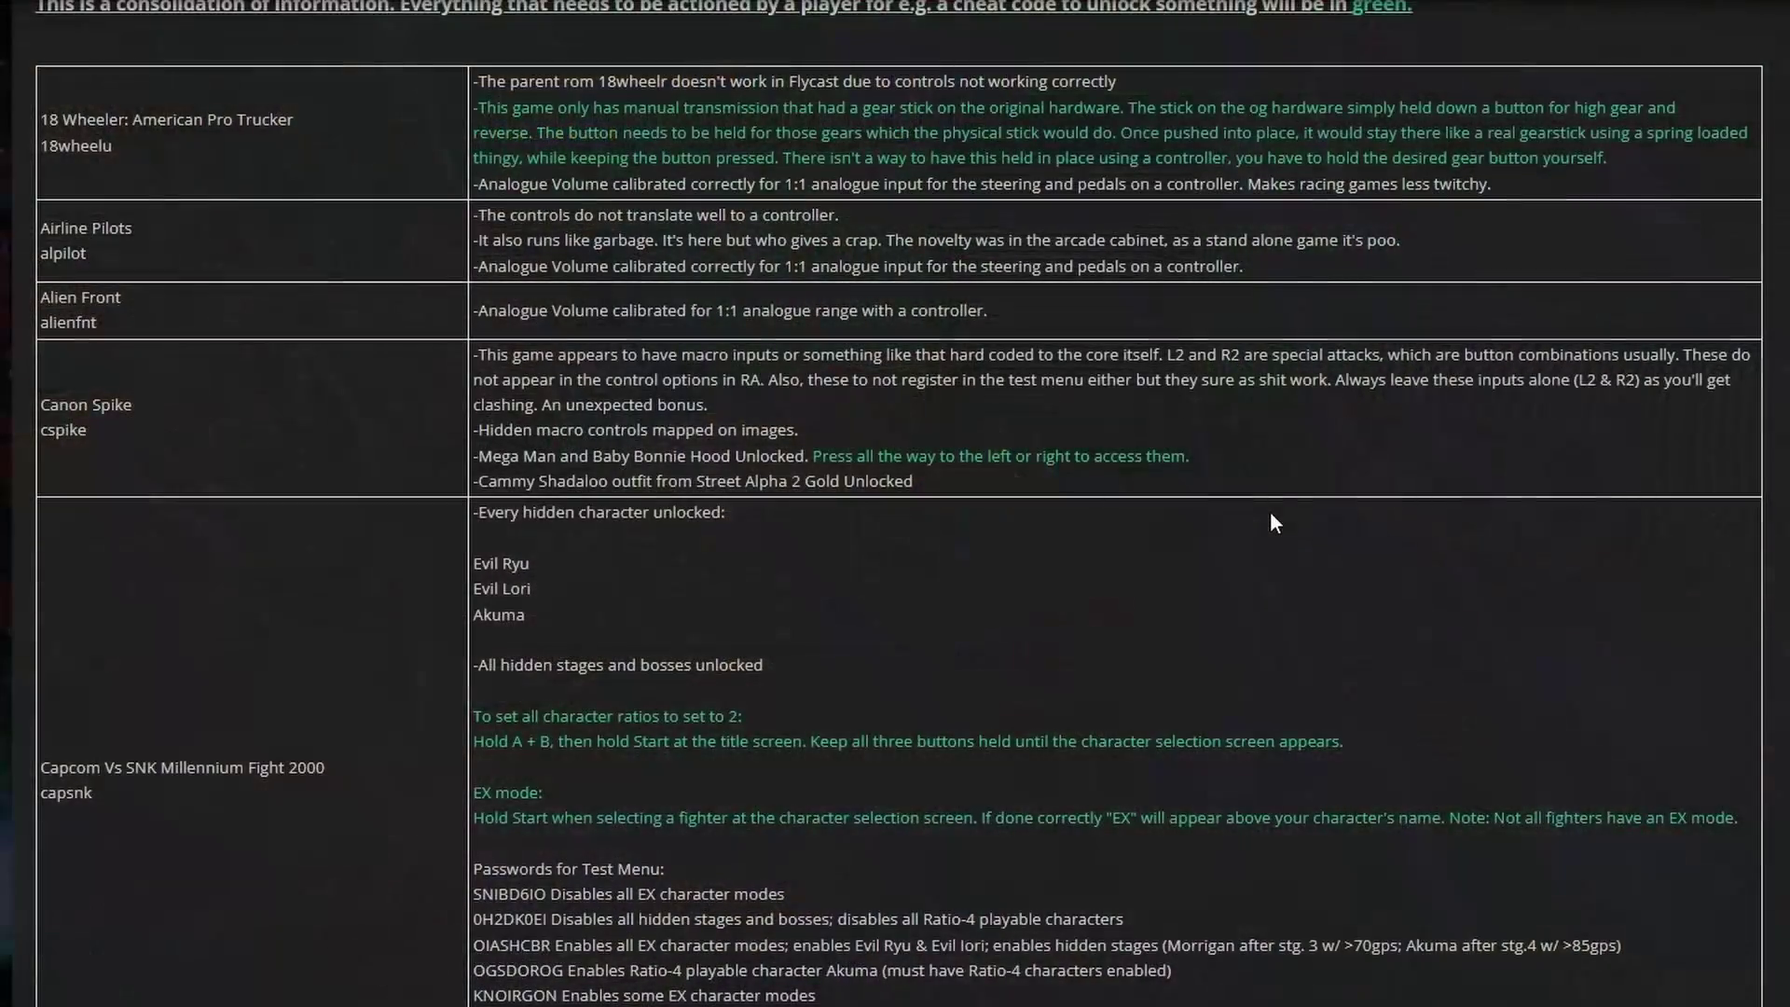
Scroll past the game-notes tables and expand the Quote spoiler listing working games
scroll(1270, 511, "down", 3)
scroll(1271, 529, "down", 5)
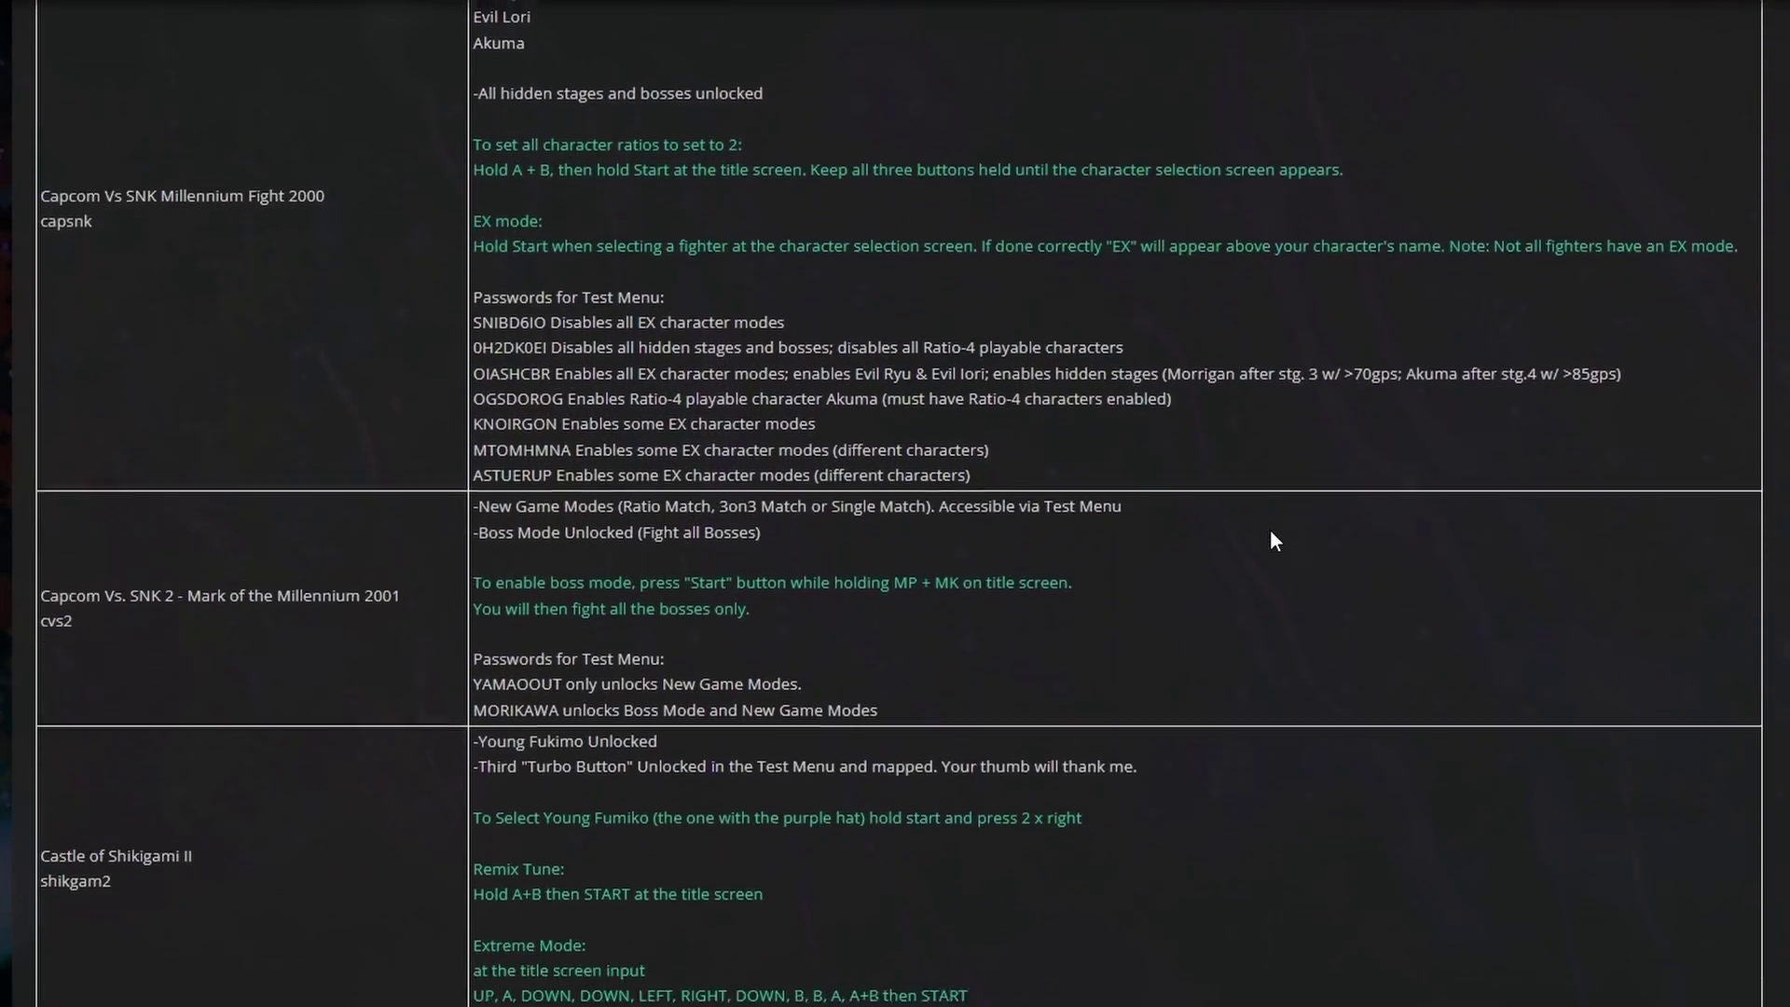
scroll(1279, 534, "down", 5)
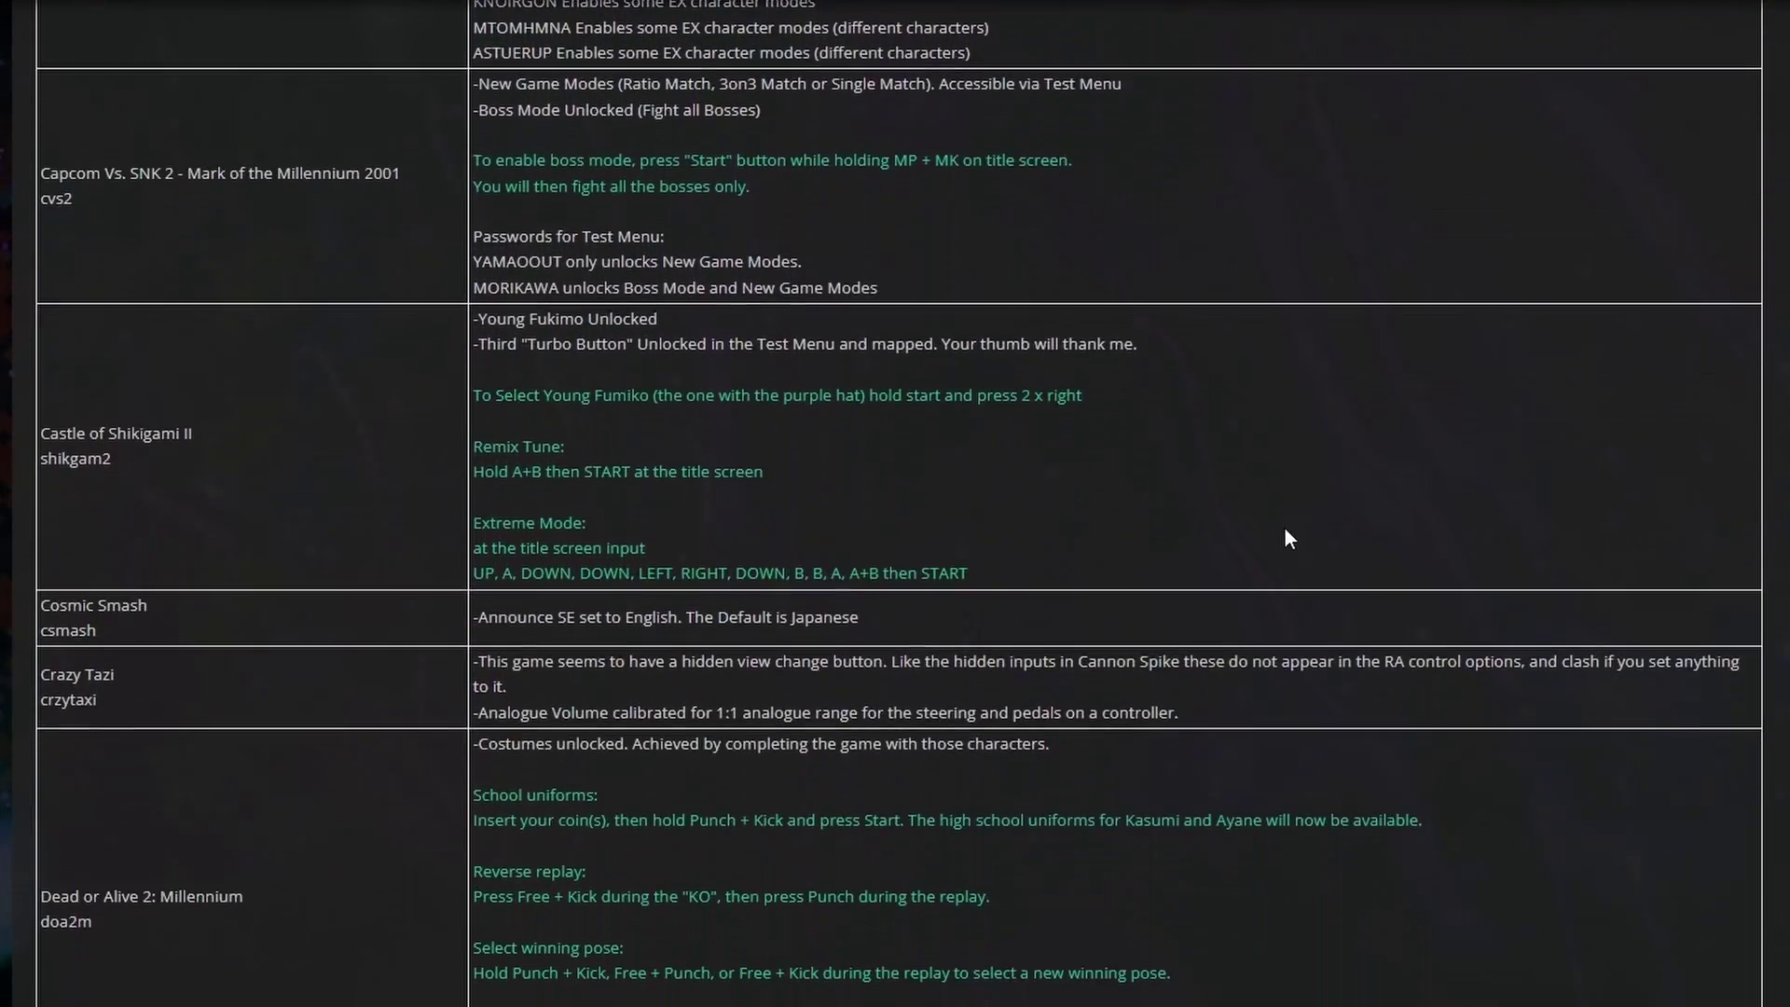
scroll(1302, 529, "down", 5)
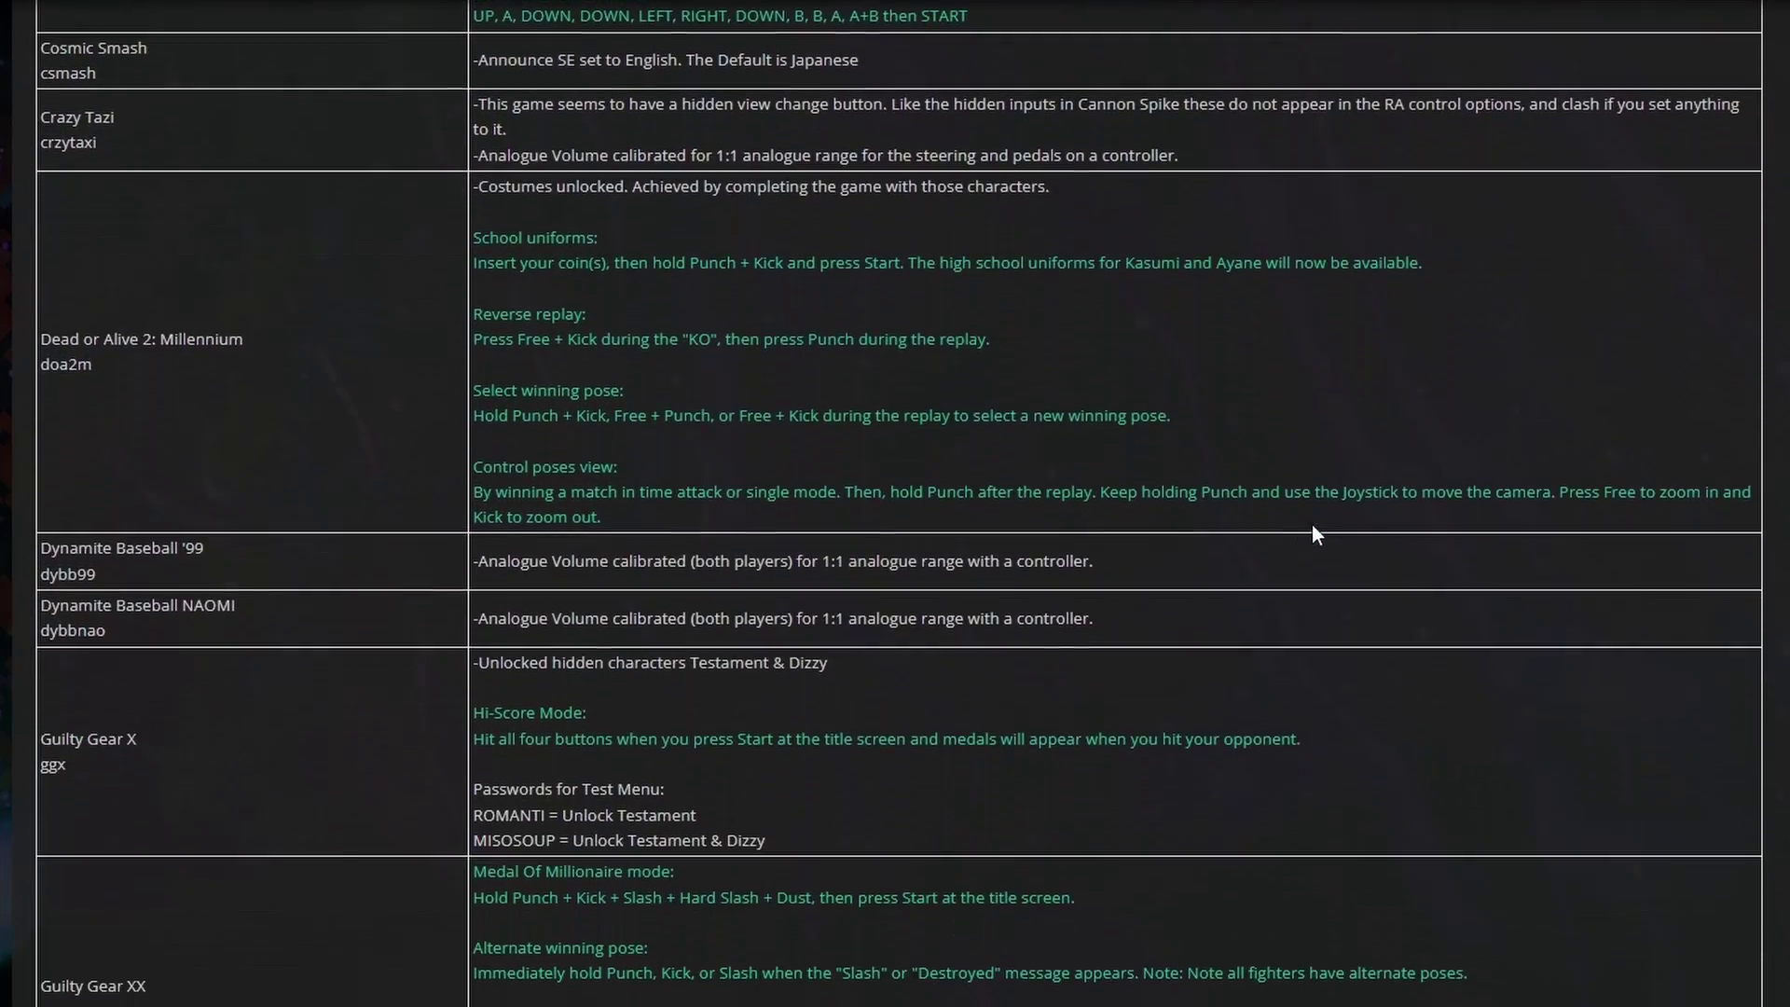
scroll(1279, 563, "down", 4)
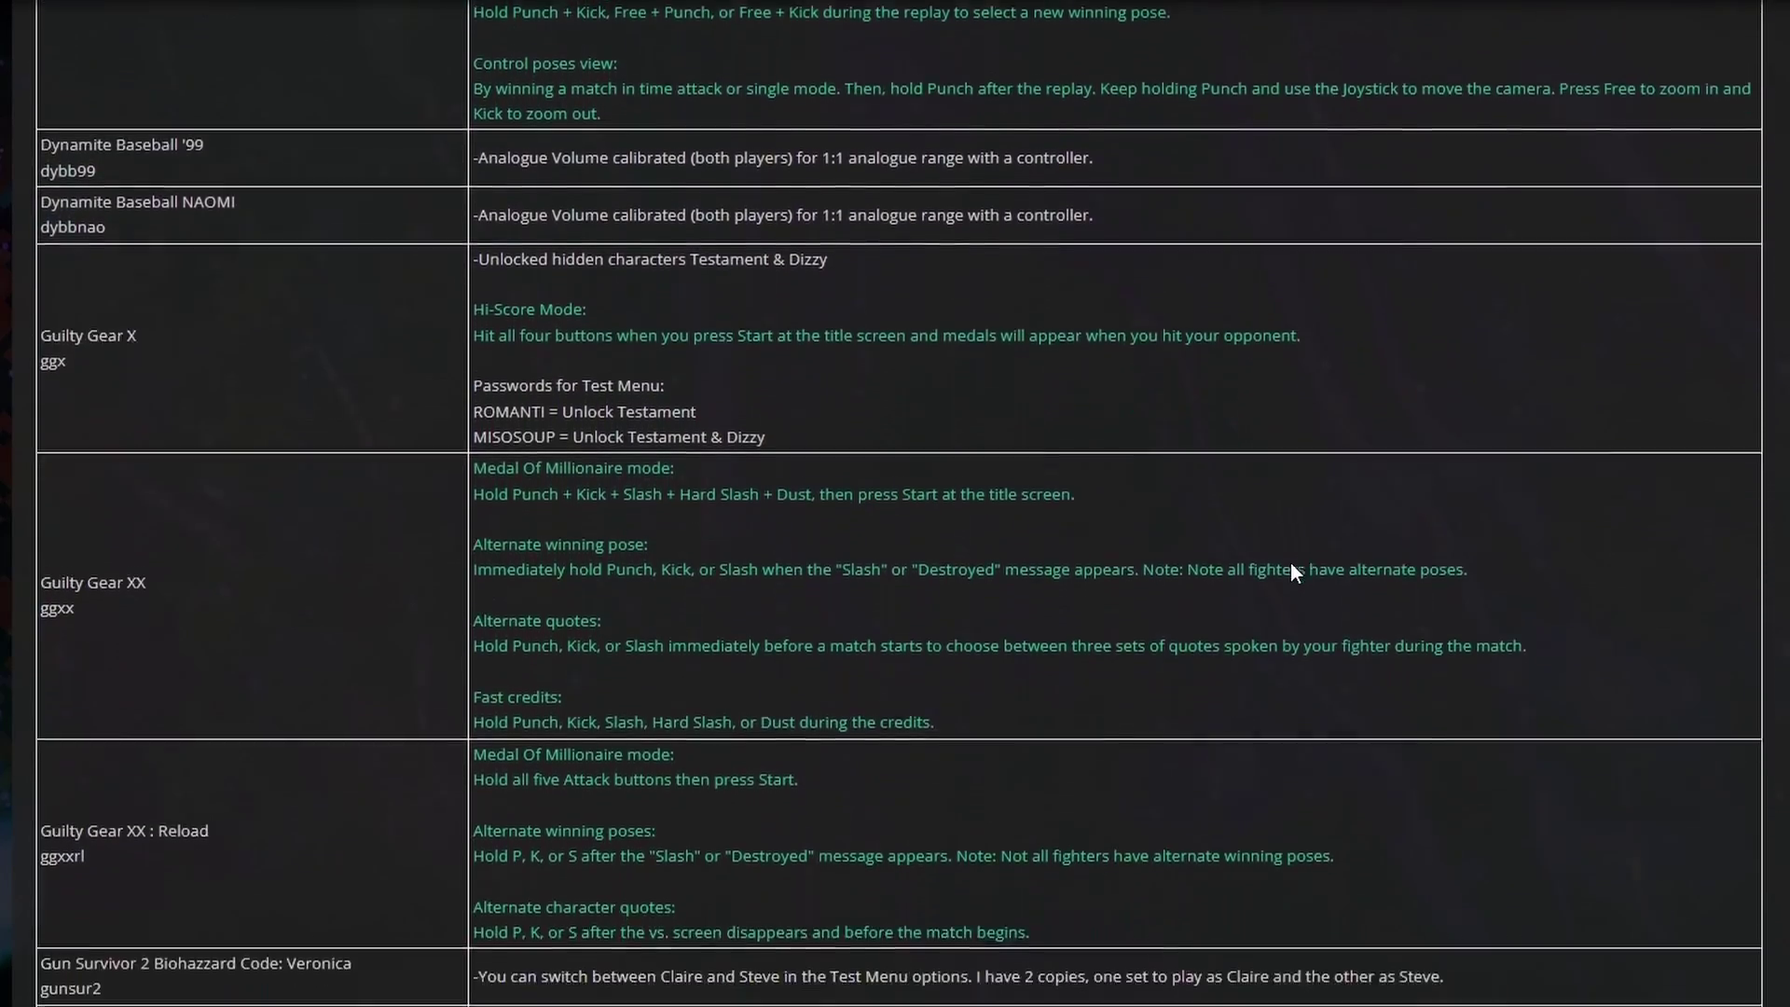
scroll(1291, 571, "down", 5)
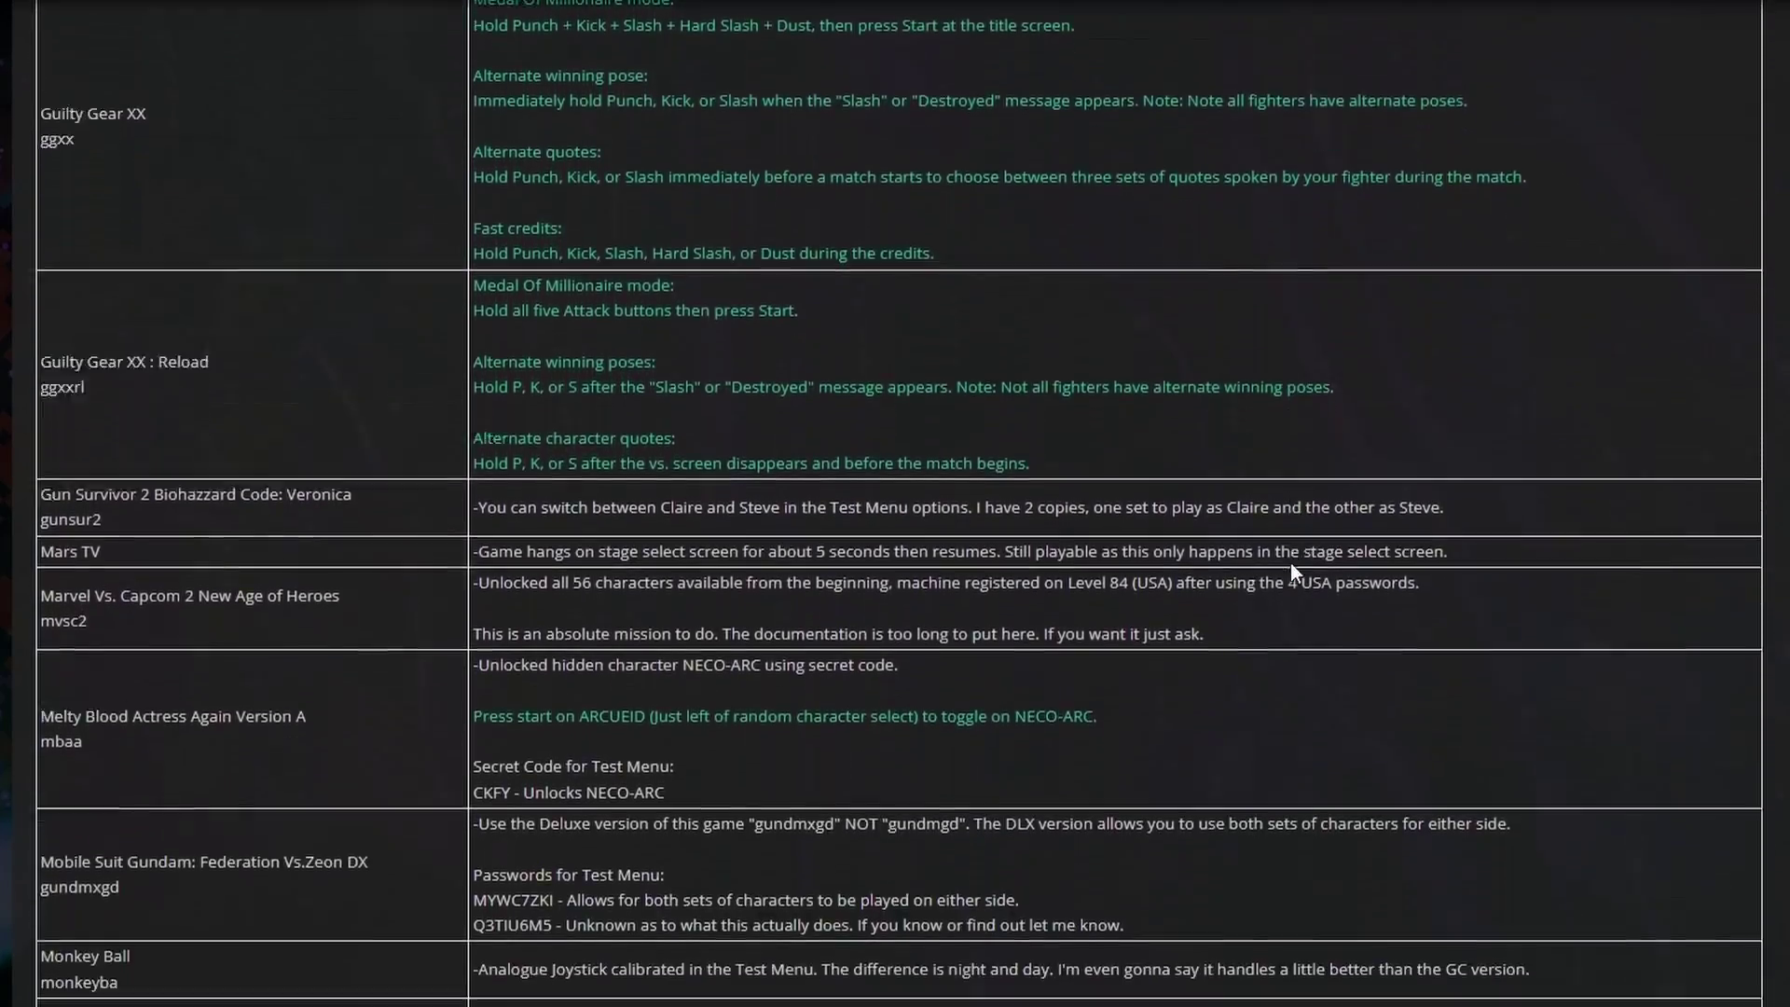
scroll(1291, 570, "down", 4)
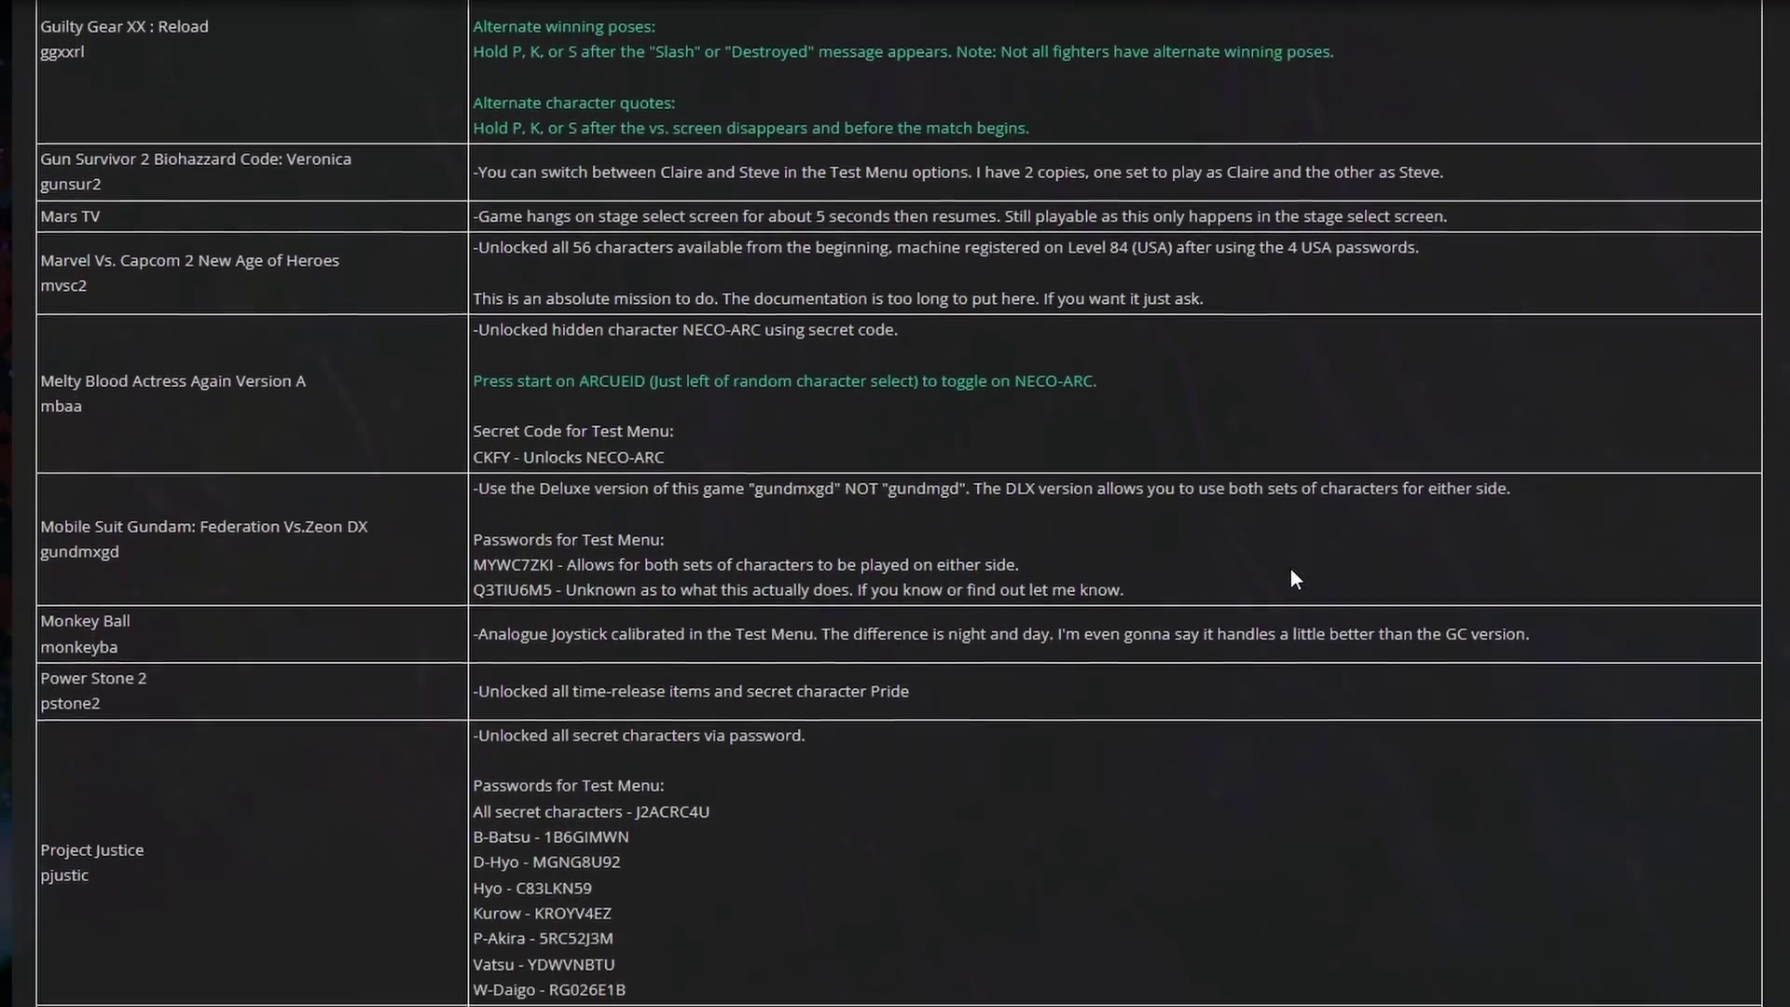
scroll(1292, 570, "down", 5)
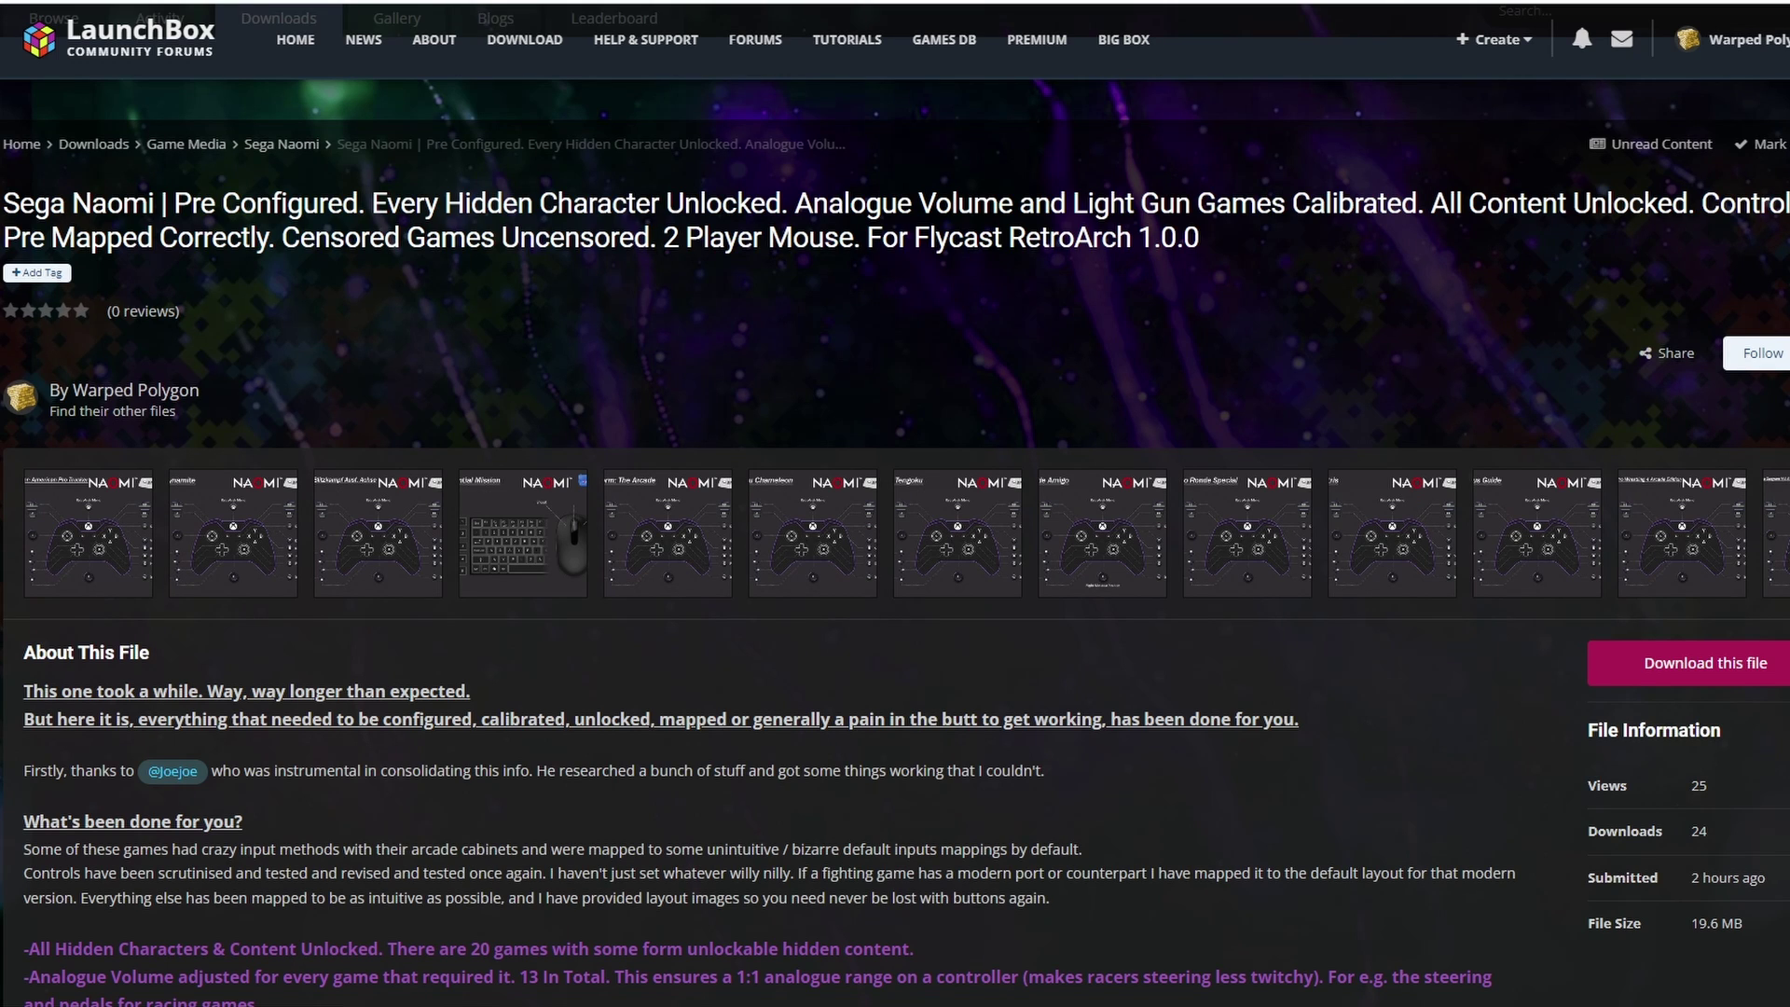
scroll(895, 560, "down", 3)
scroll(896, 559, "down", 20)
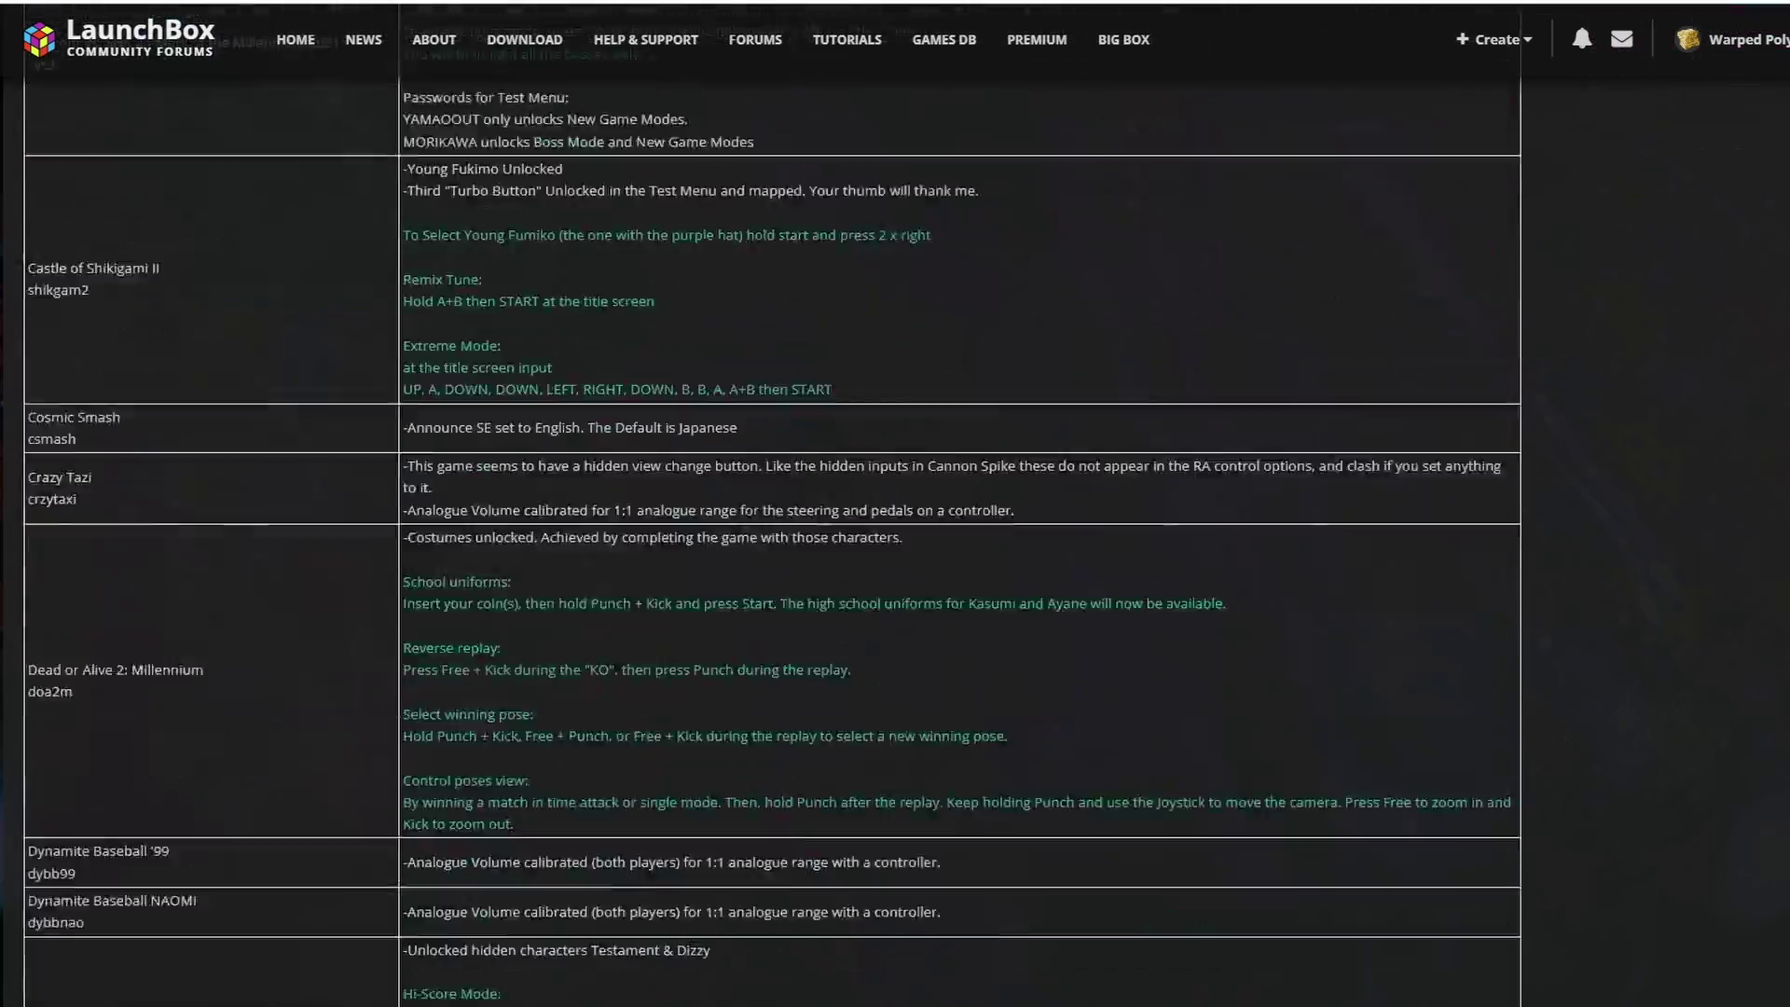
scroll(1176, 749, "down", 20)
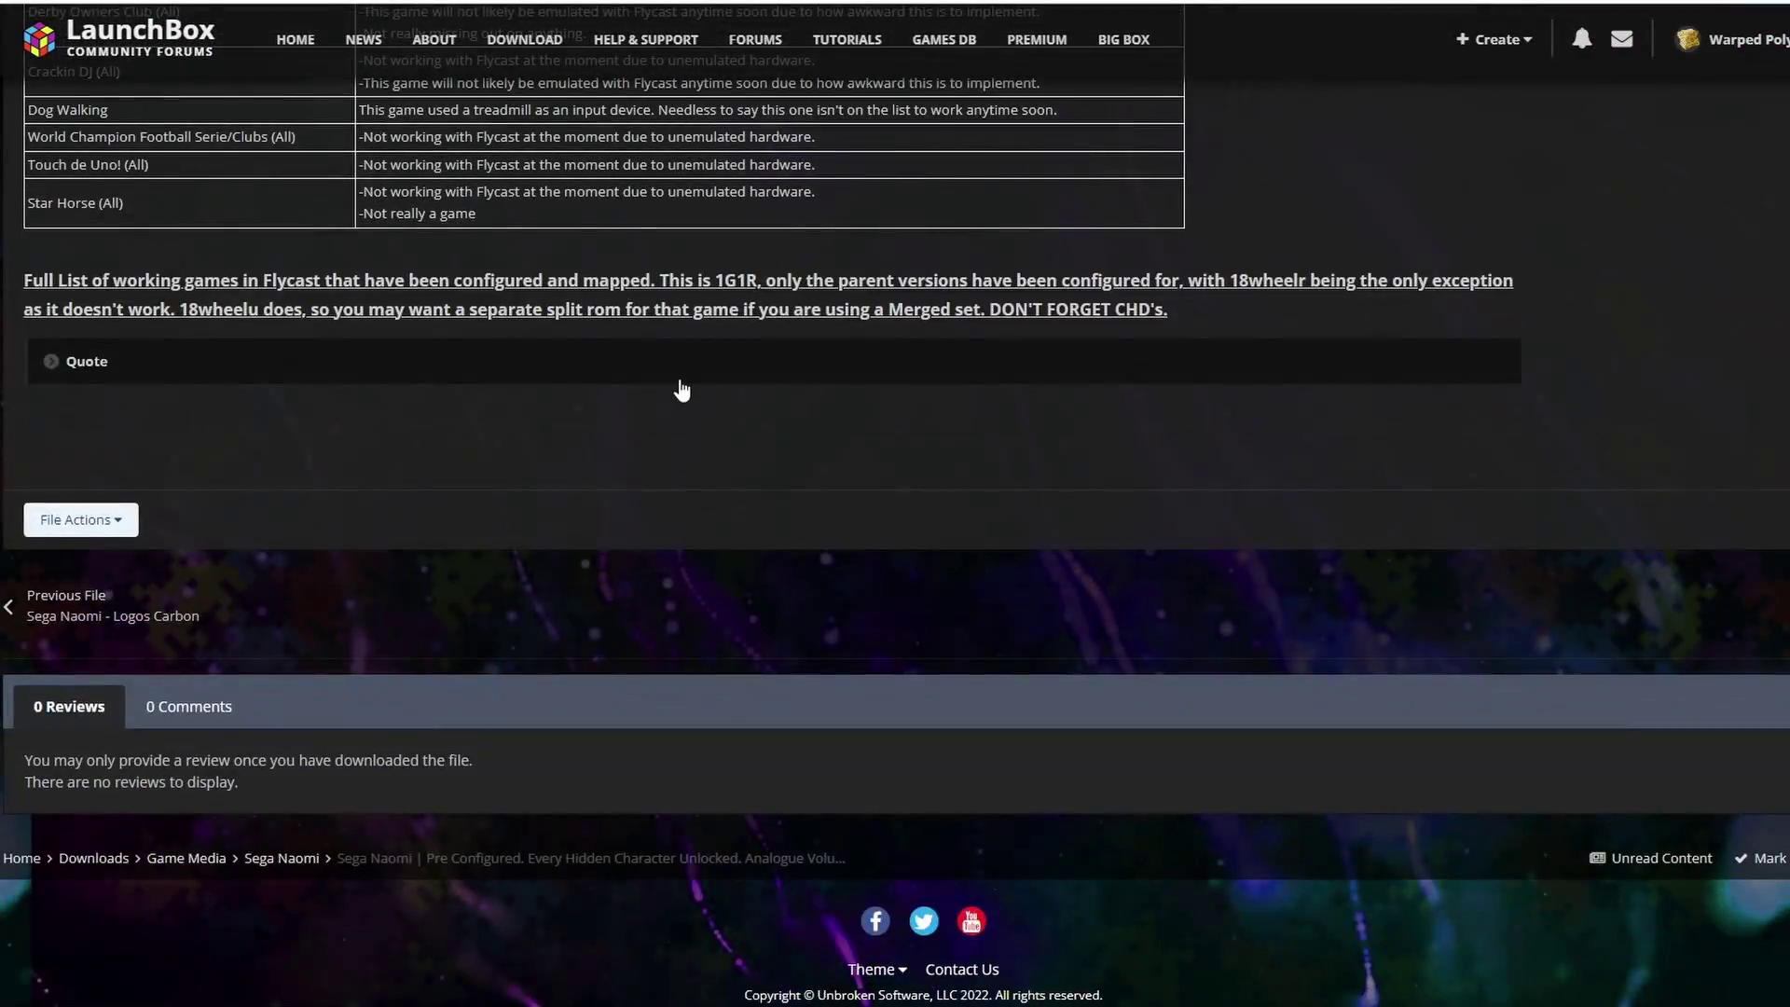
left_click(682, 390)
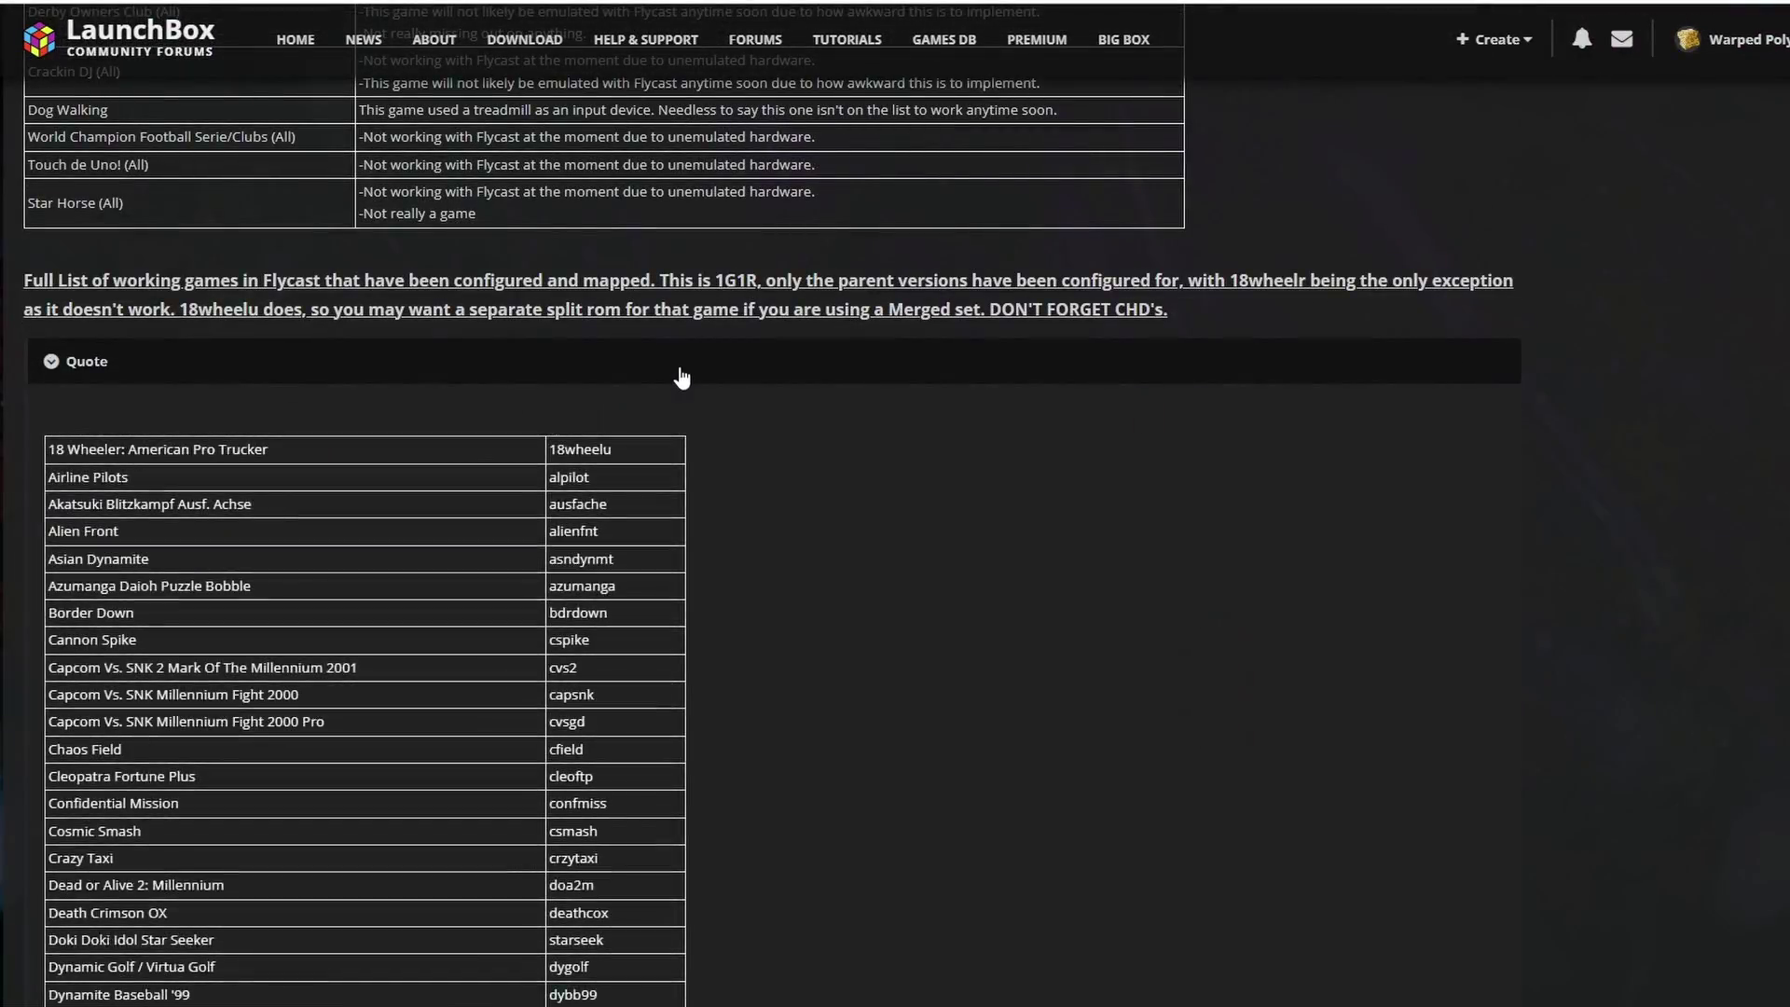
Highlight the first row's game name 18 Wheeler and its ROM name 18wheelu
scroll(597, 363, "down", 2)
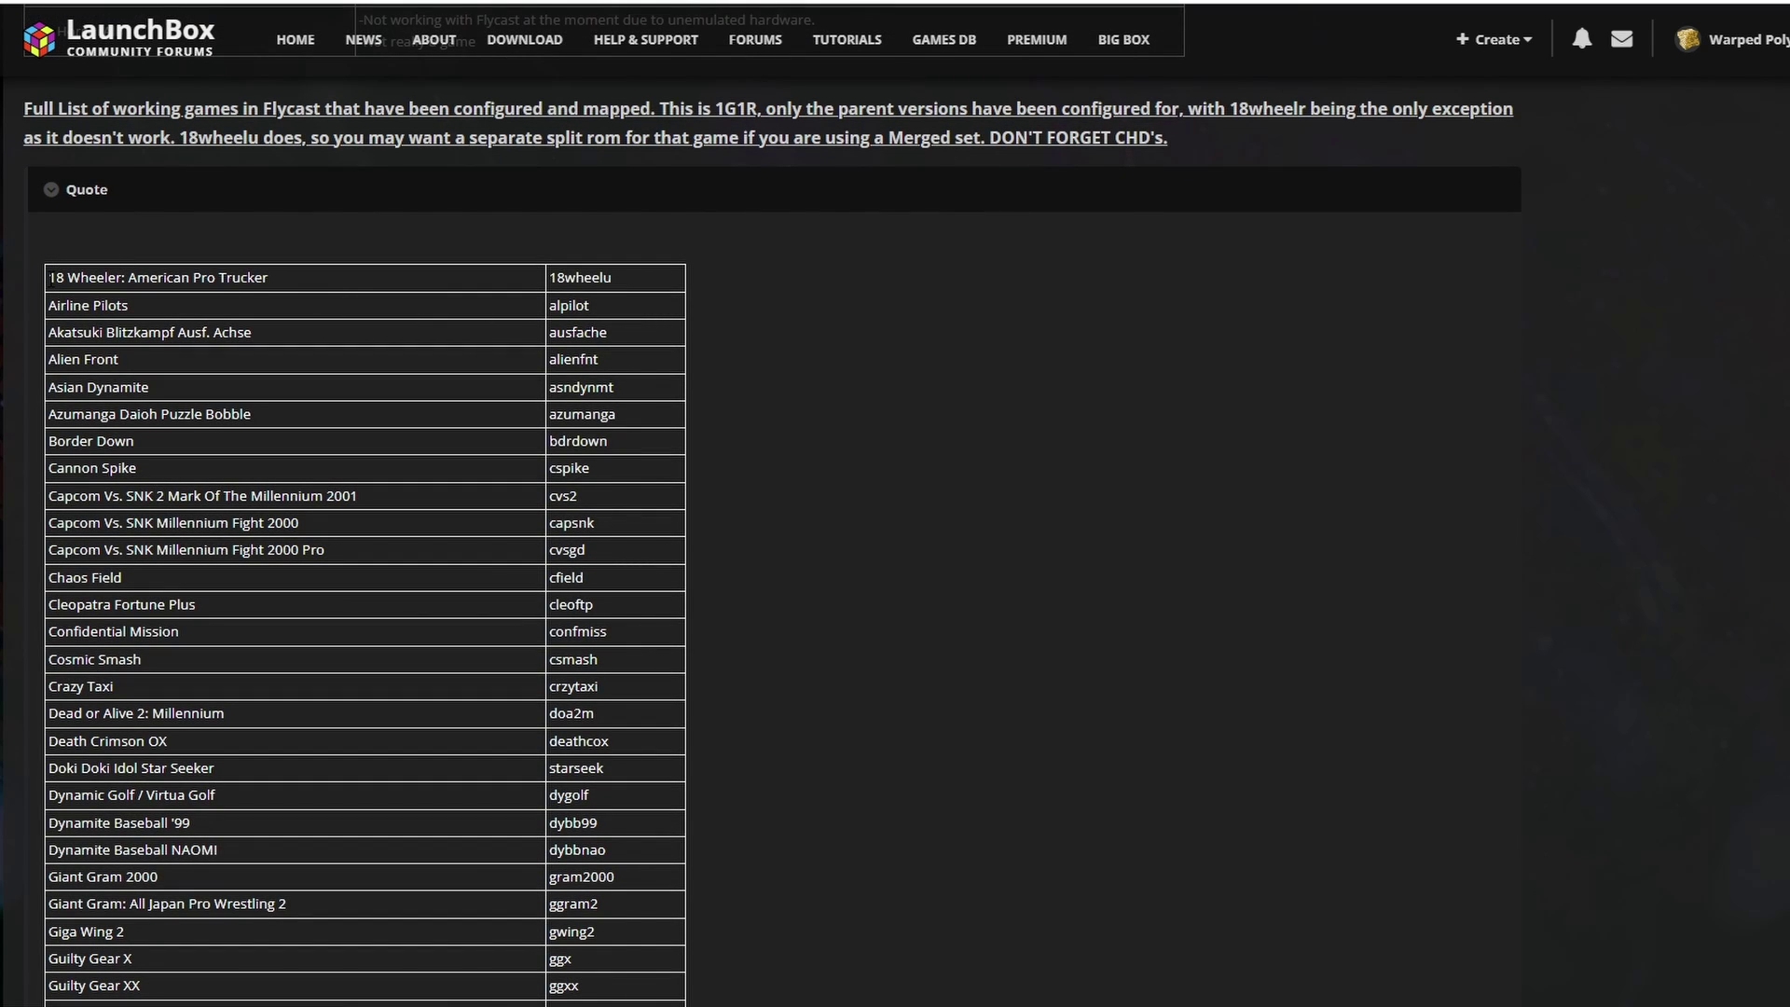
left_click_drag(49, 277, 268, 279)
left_click(274, 287)
left_click_drag(564, 269, 612, 271)
left_click(612, 270)
scroll(363, 606, "down", 5)
scroll(364, 607, "up", 3)
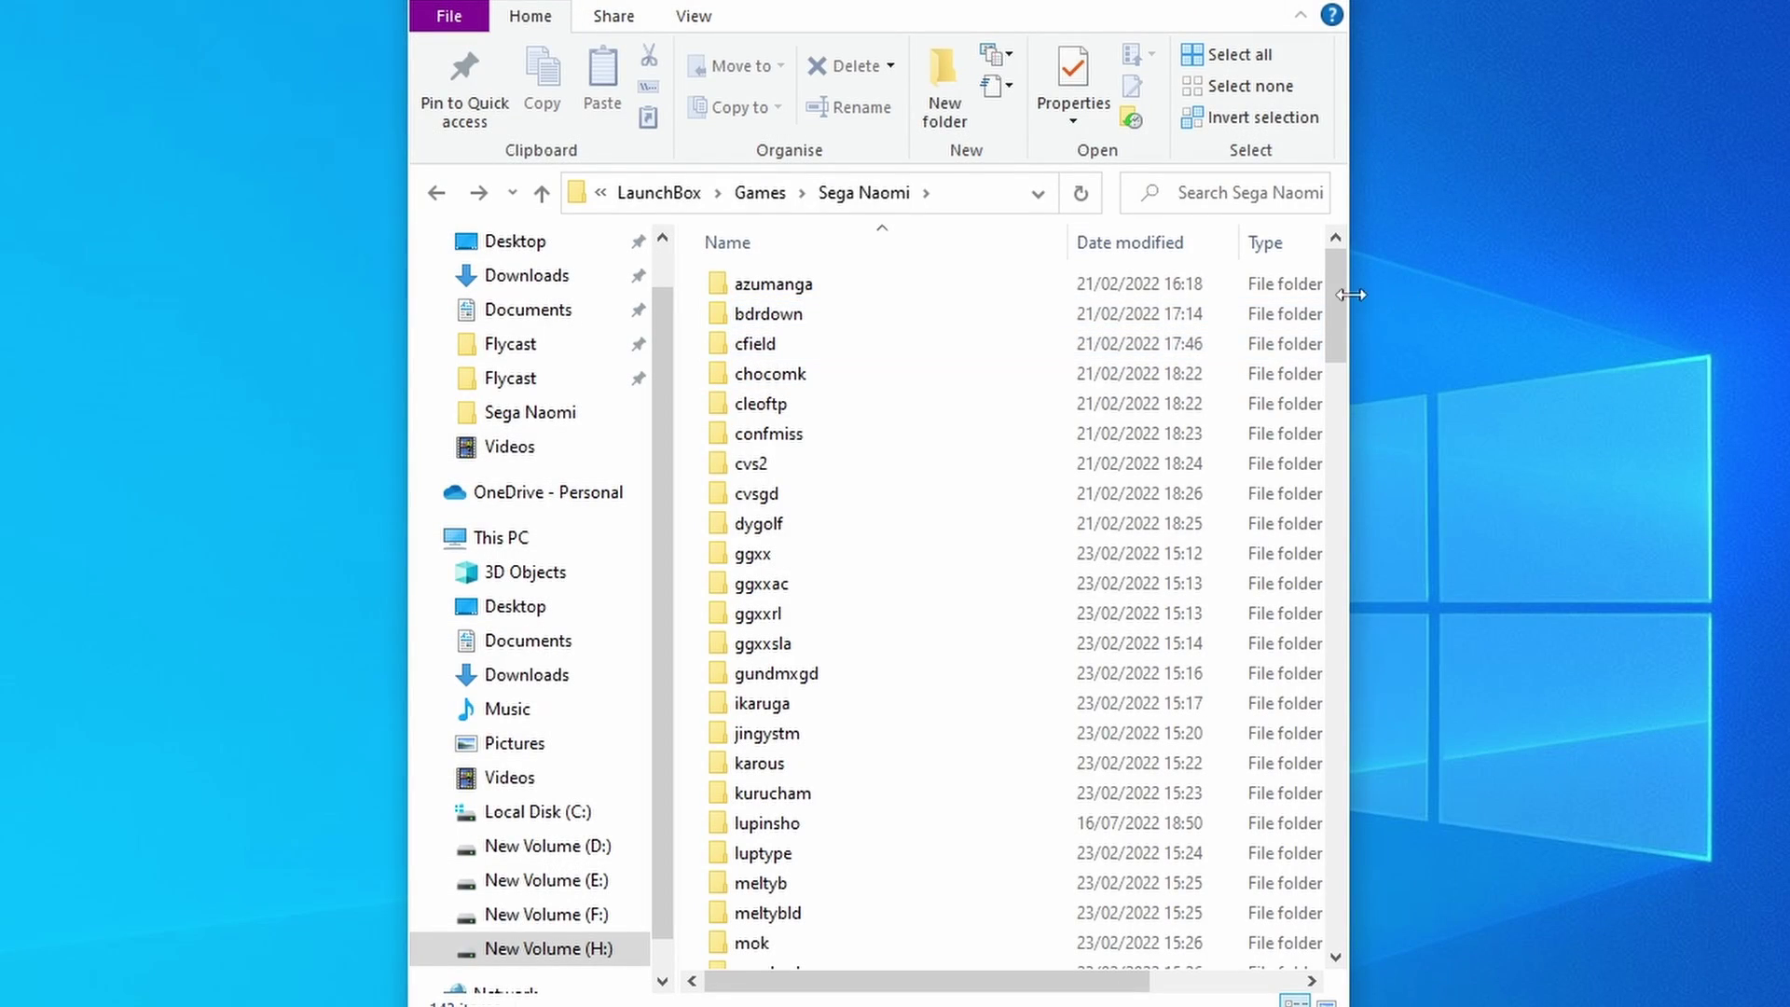
Go from LaunchBox into Games, then open the Sega Naomi folder and view its ROM zips
mouse_move(1334, 286)
left_mouse_down()
mouse_move(1352, 405)
mouse_move(1339, 266)
left_mouse_up()
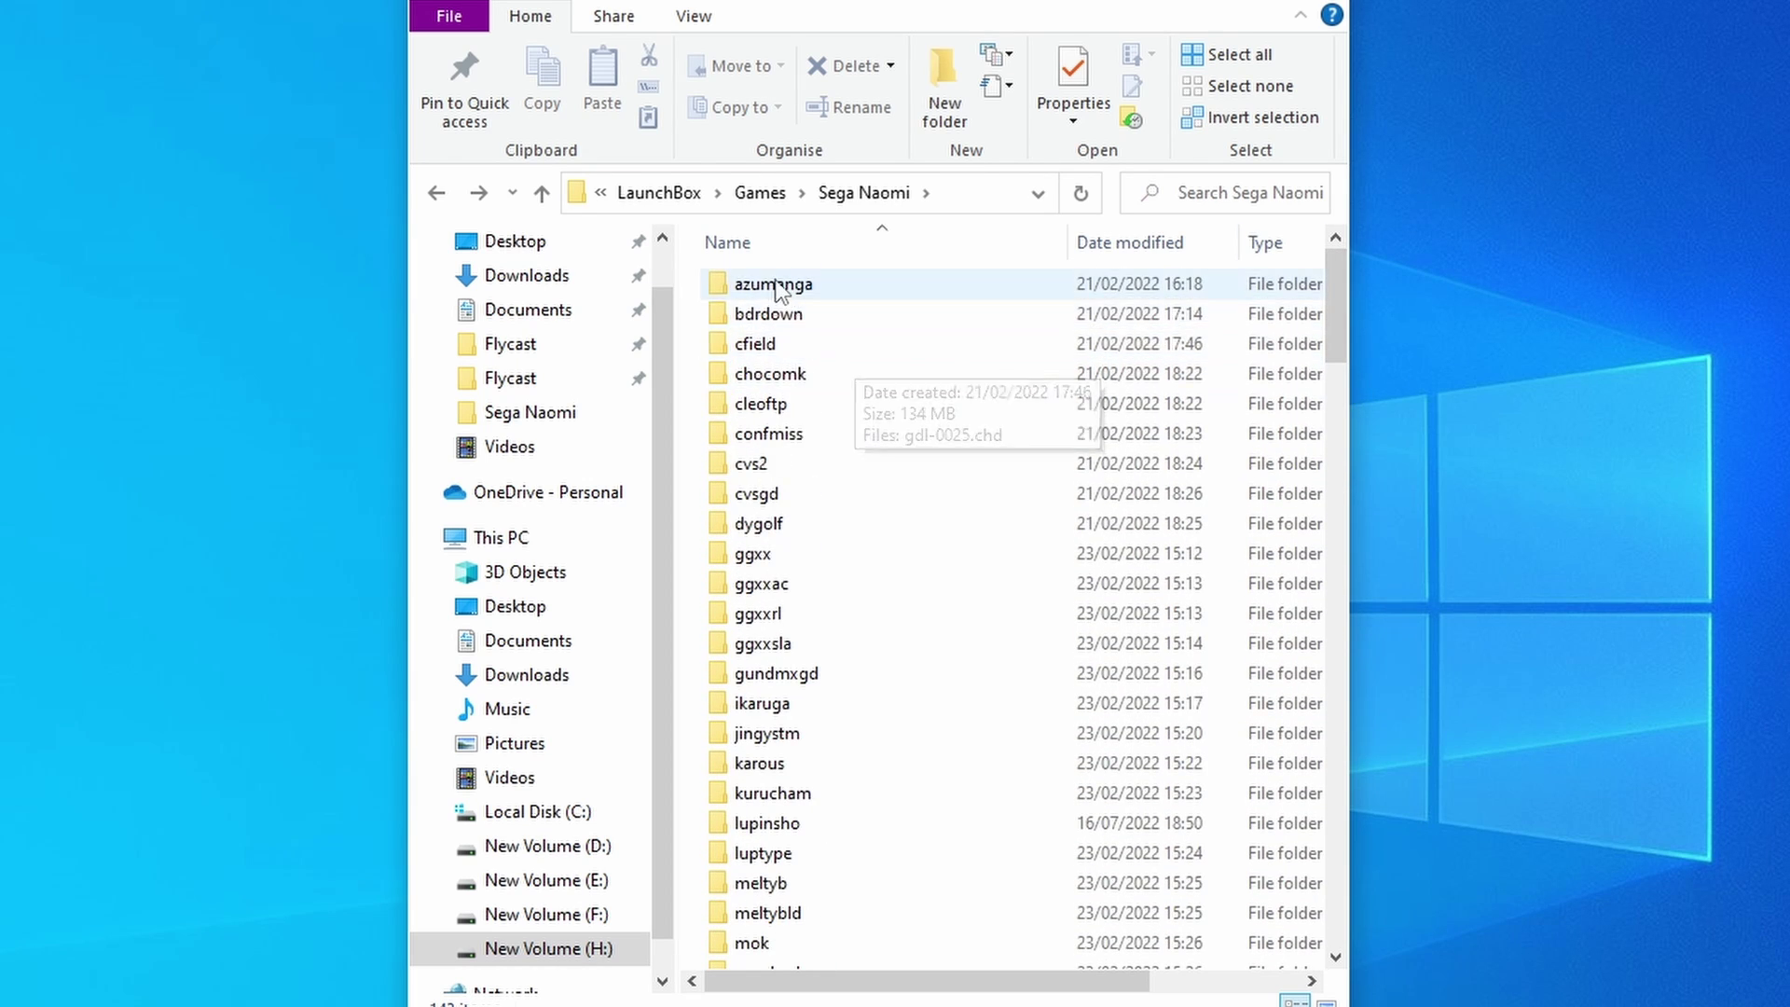
left_click(656, 192)
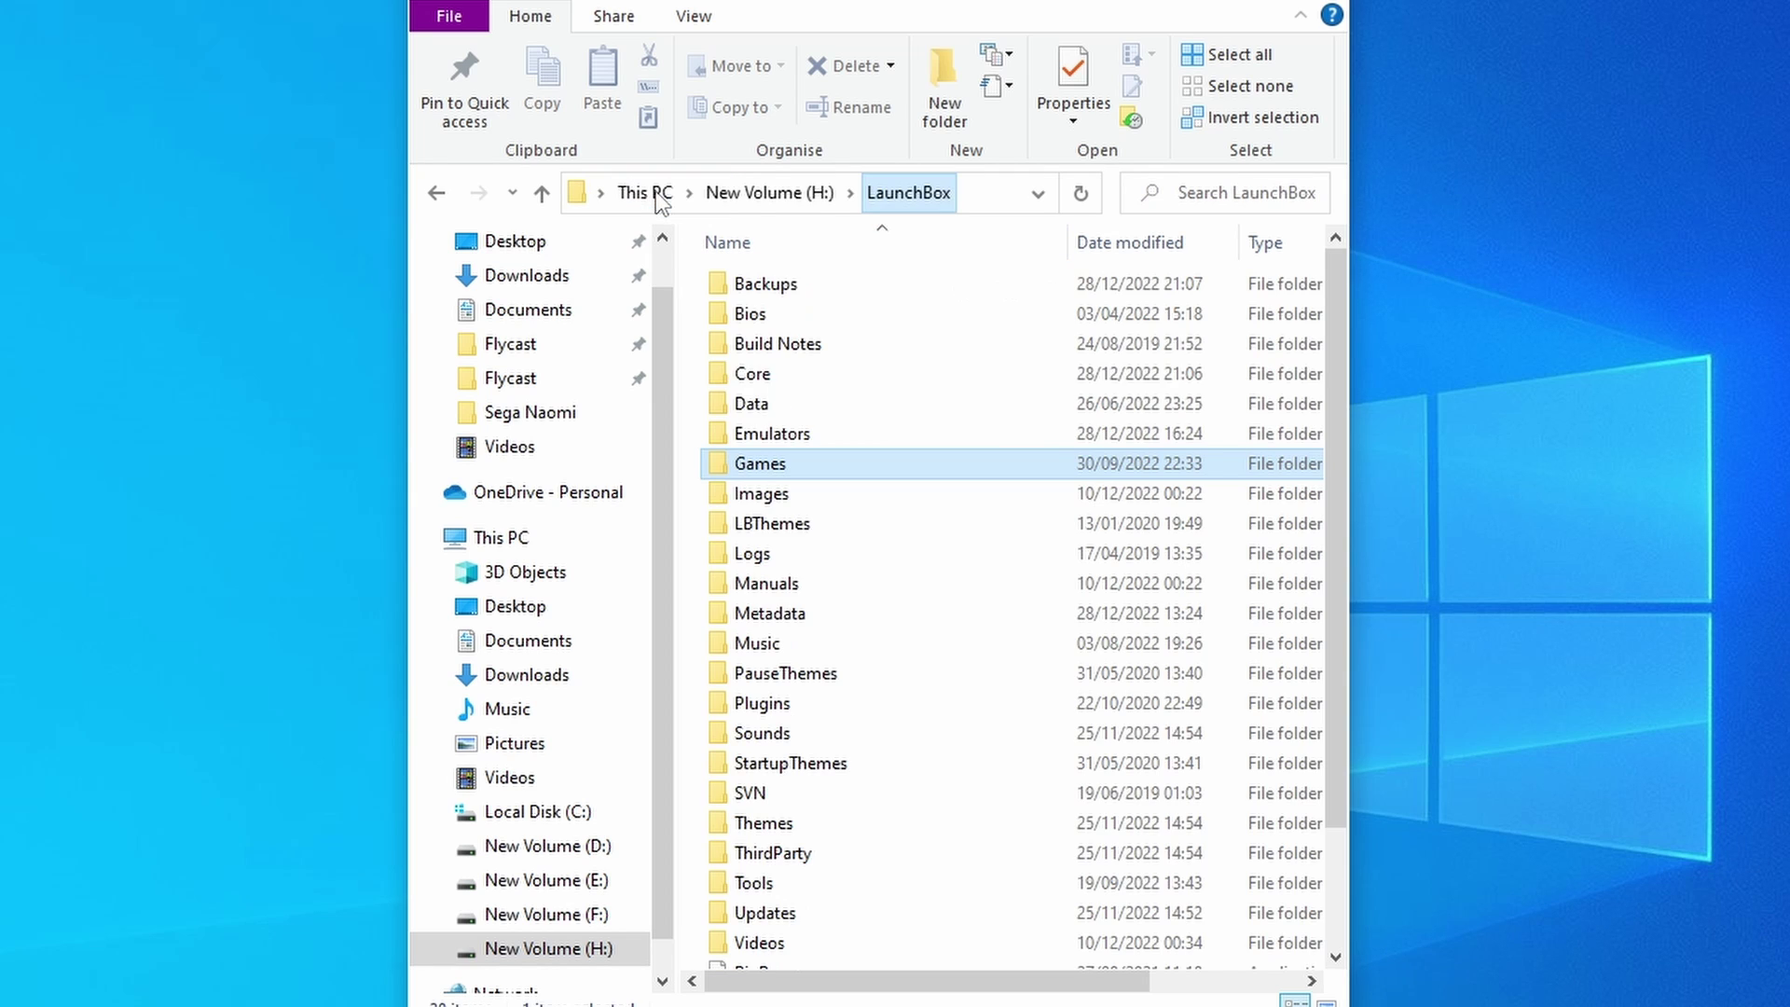
double_click(823, 466)
left_click_drag(1333, 279, 1339, 888)
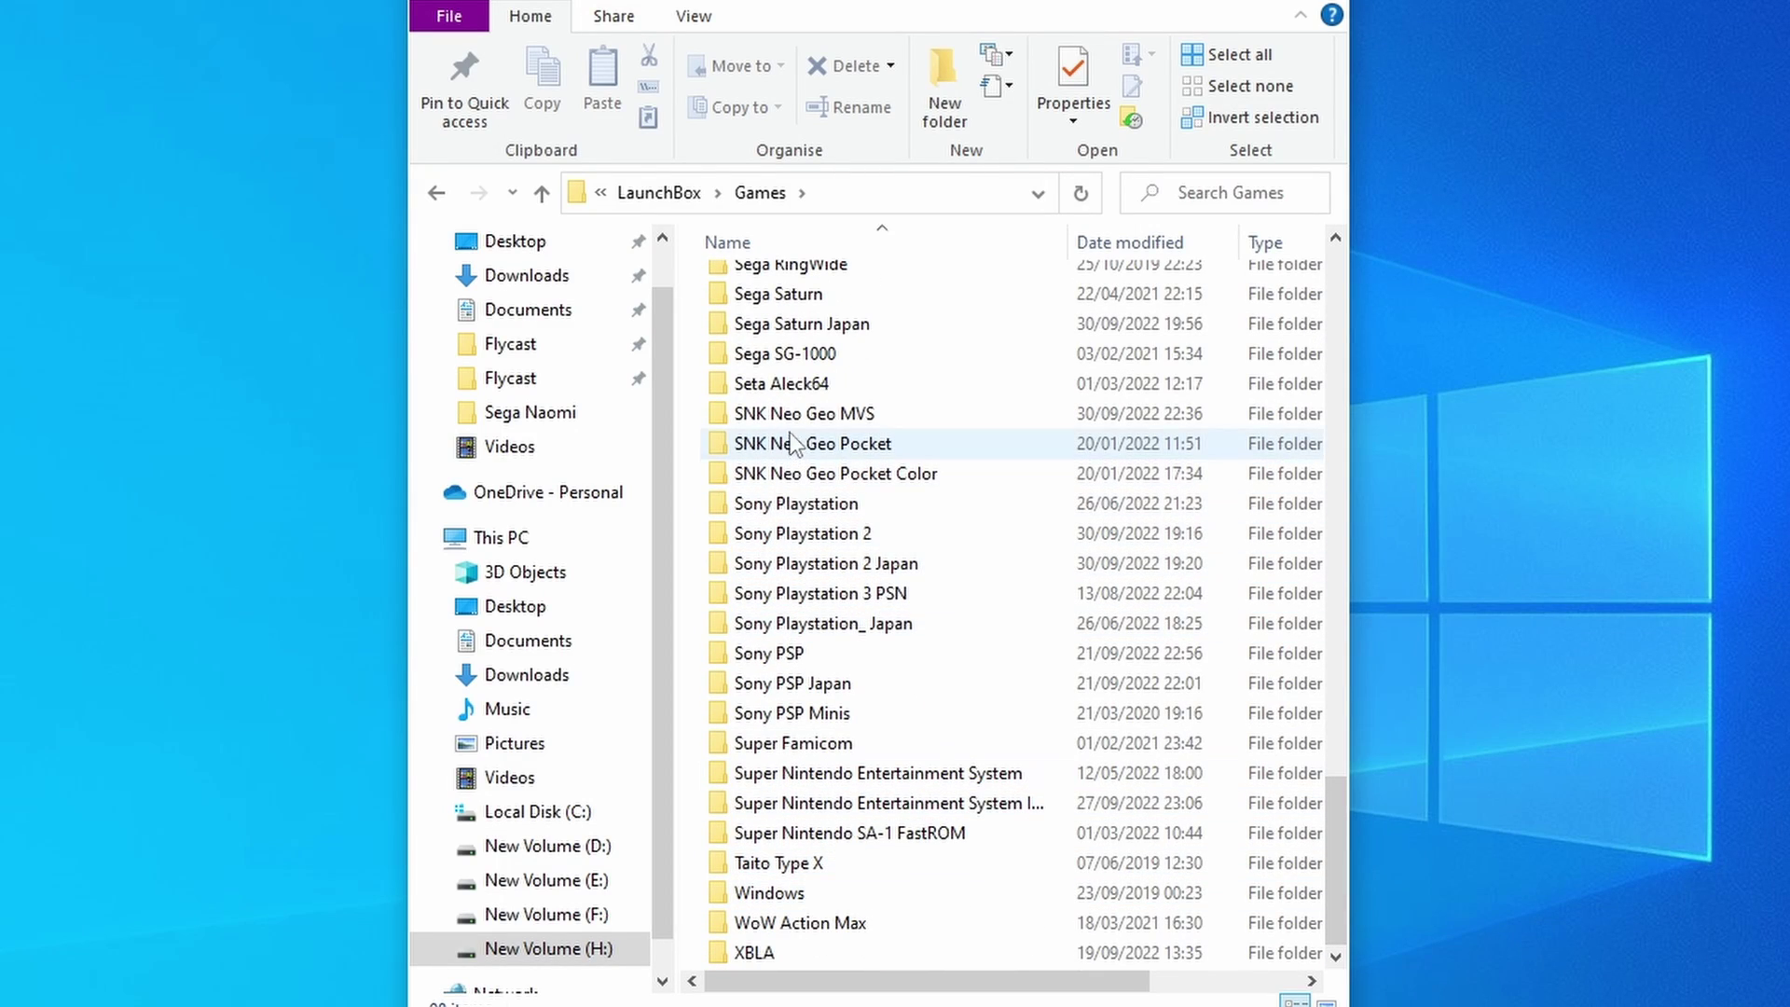
scroll(802, 393, "up", 2)
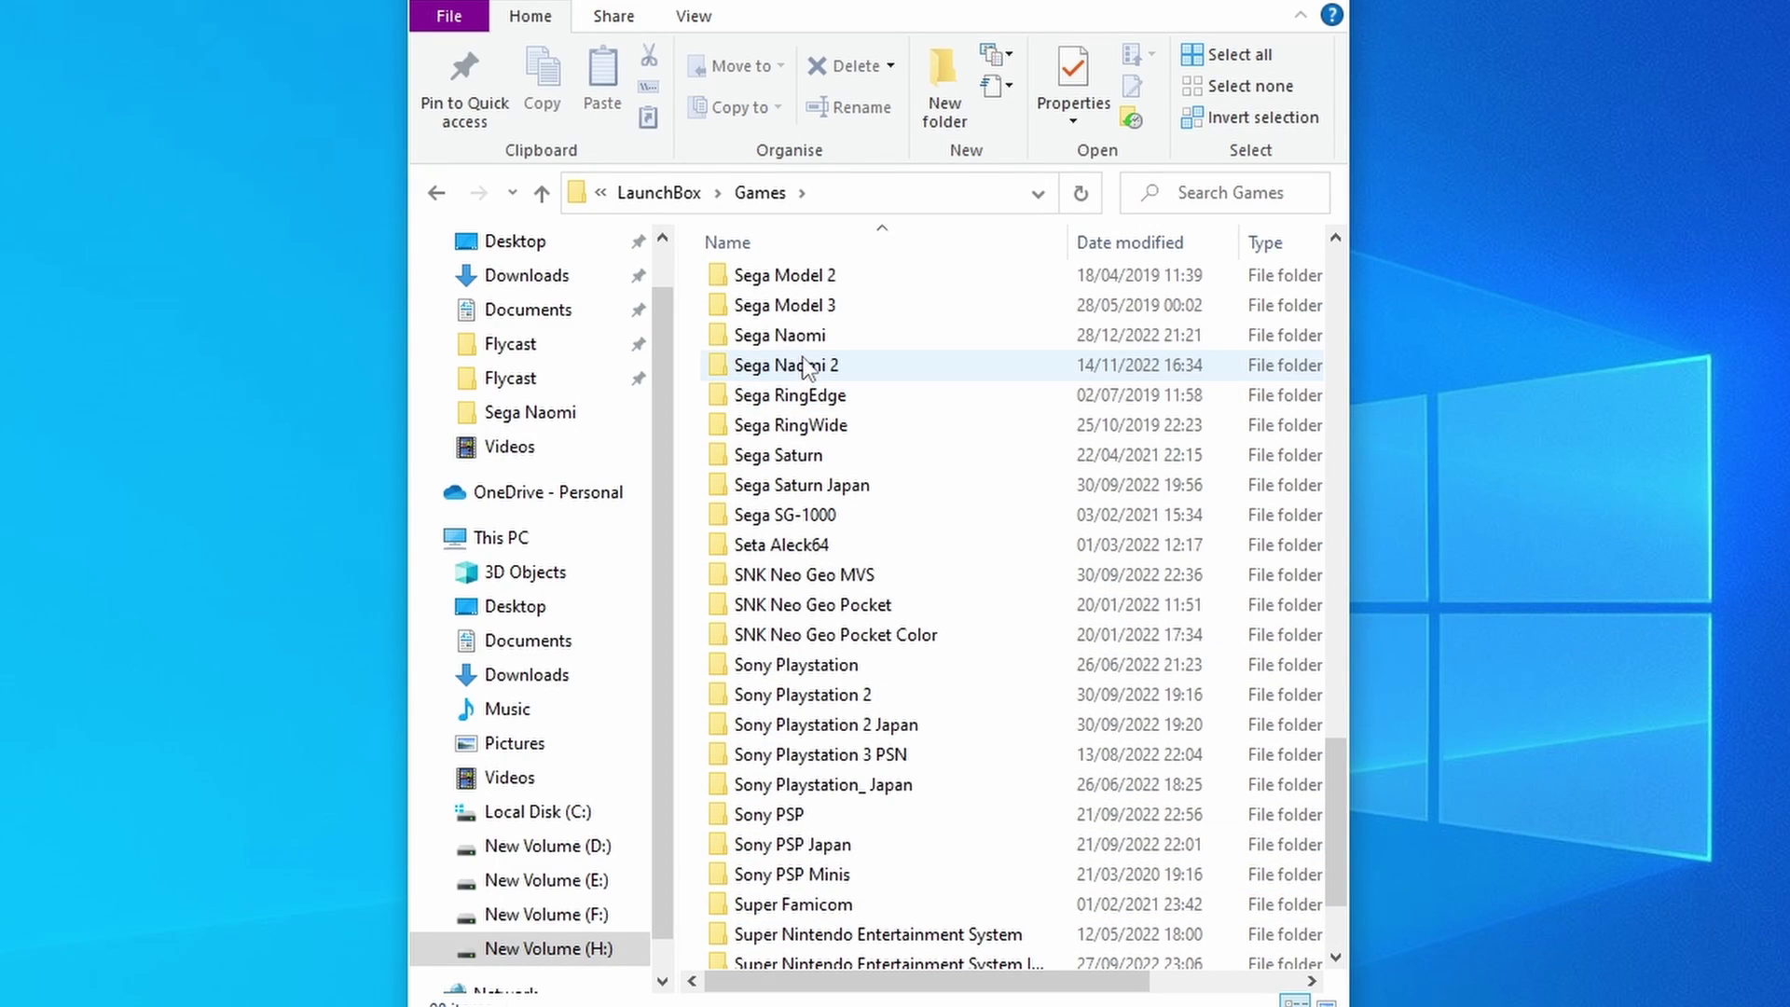
left_click(809, 343)
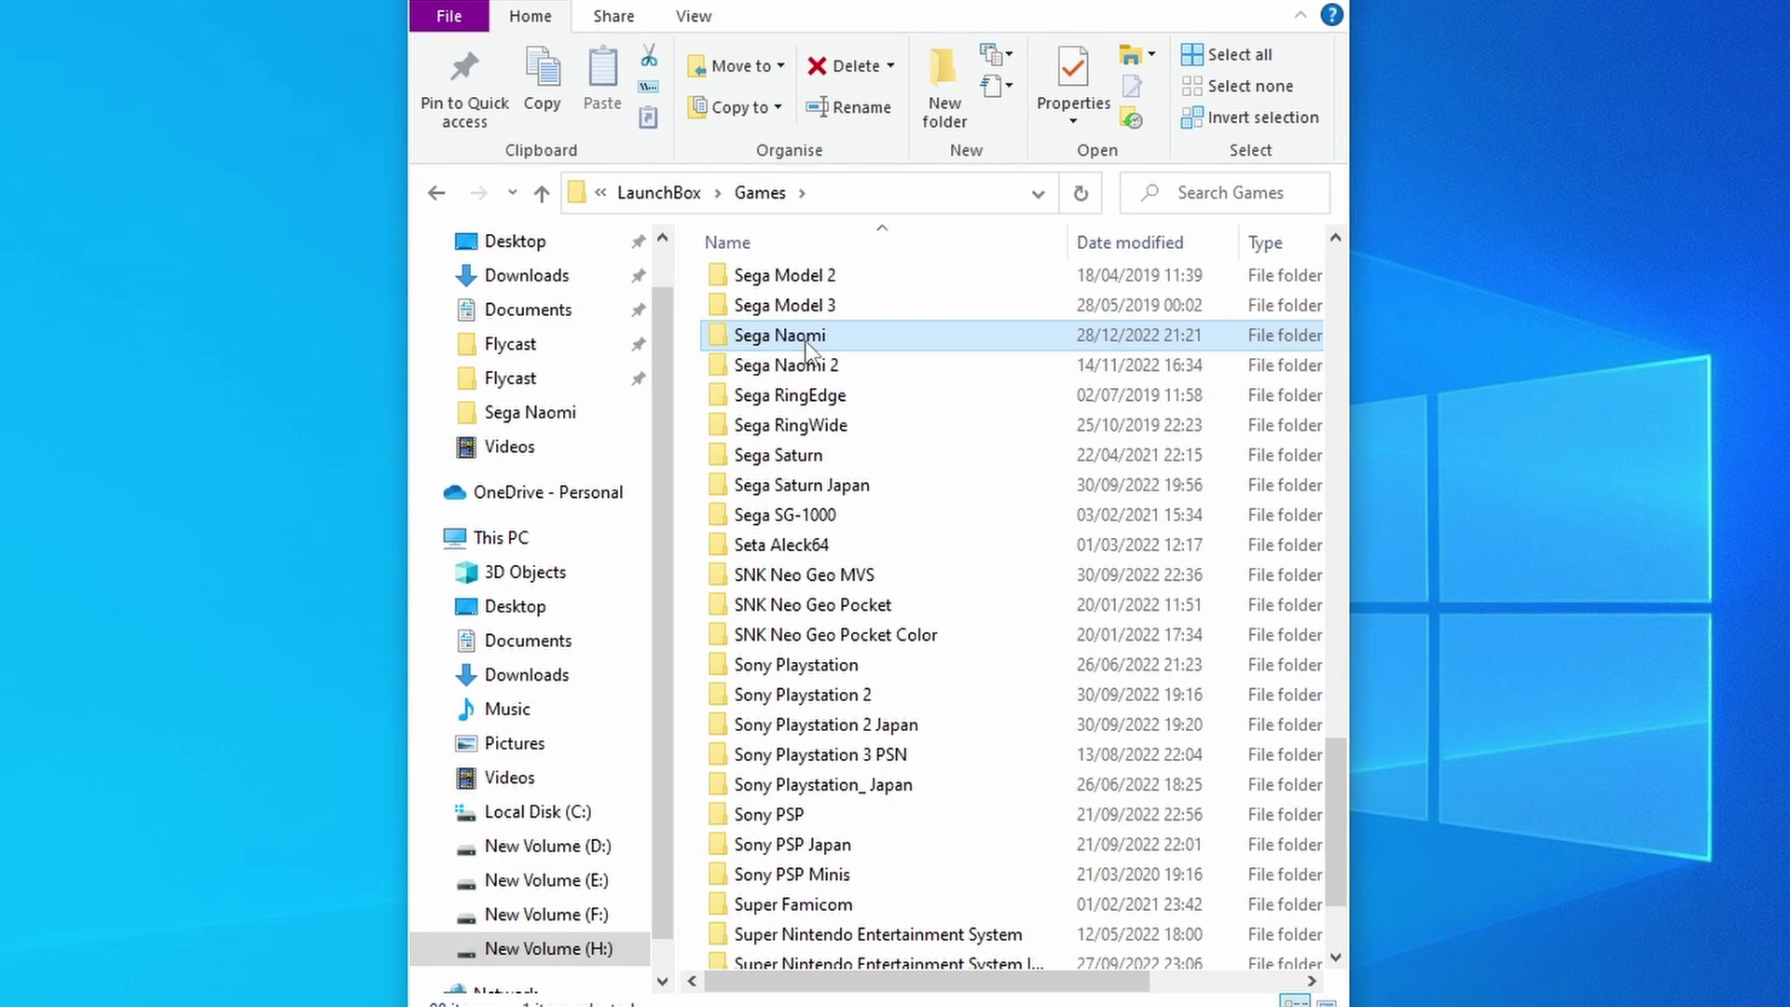
double_click(808, 345)
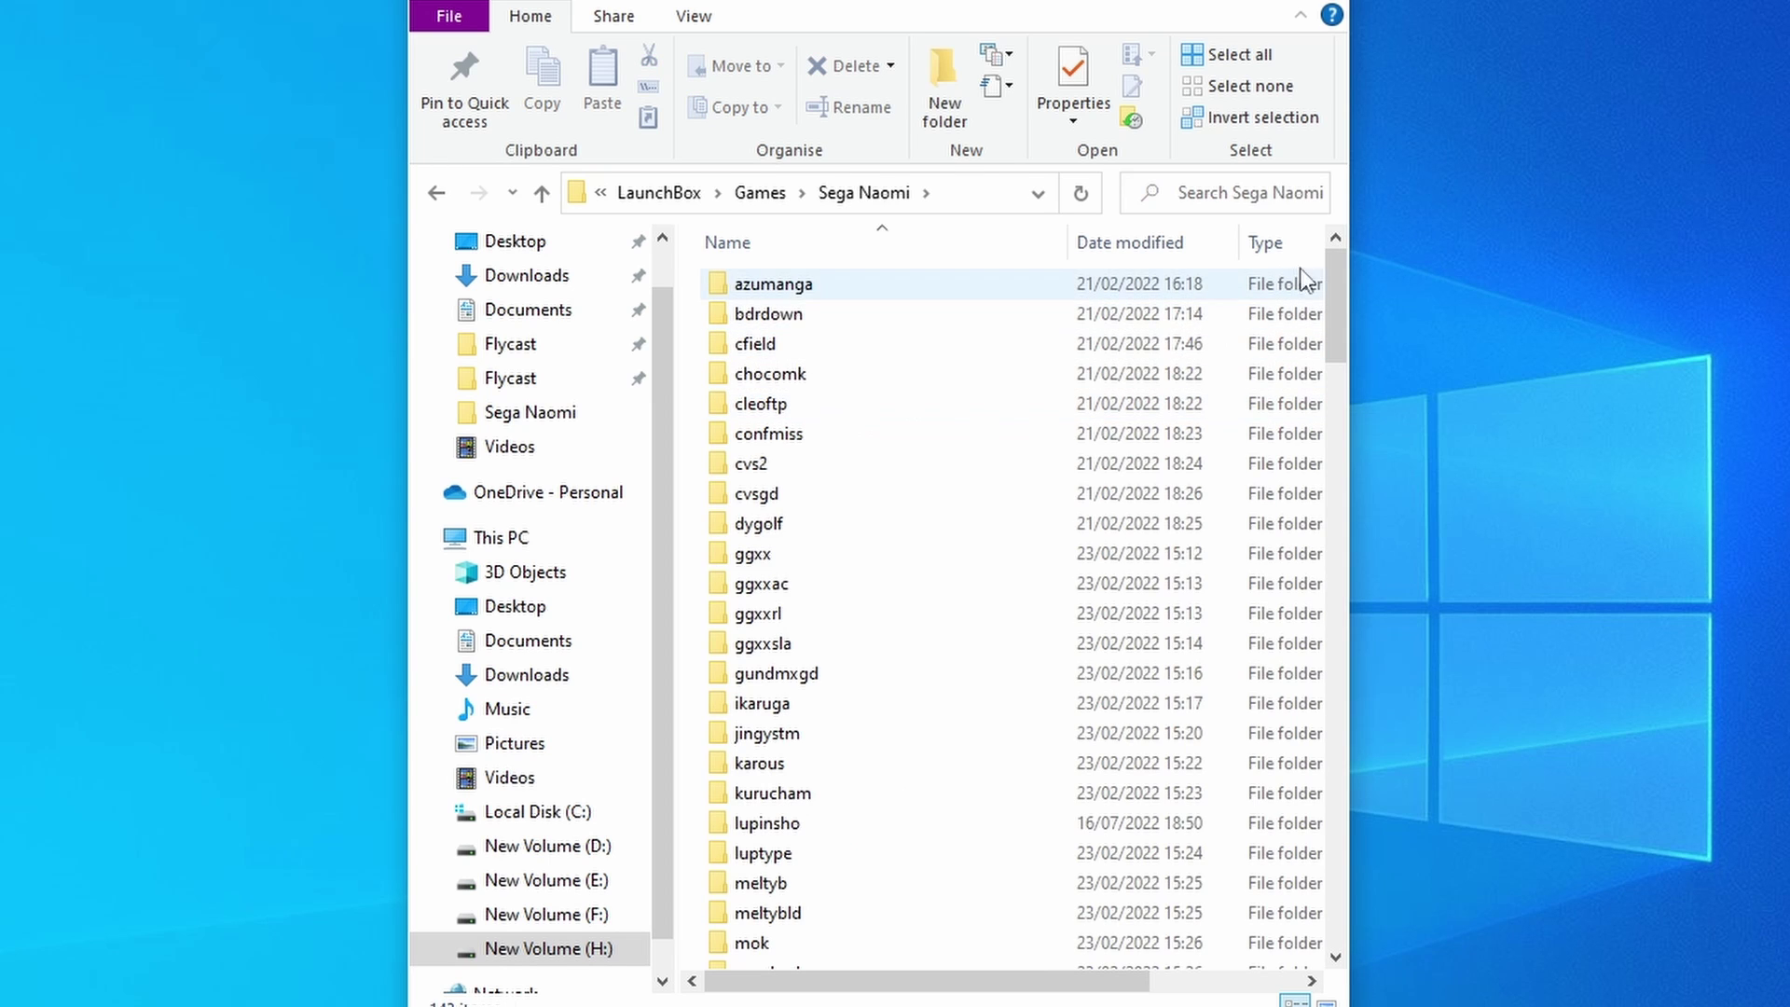
mouse_move(1340, 300)
left_mouse_down()
mouse_move(1314, 696)
mouse_move(1301, 515)
mouse_move(1324, 275)
left_mouse_up()
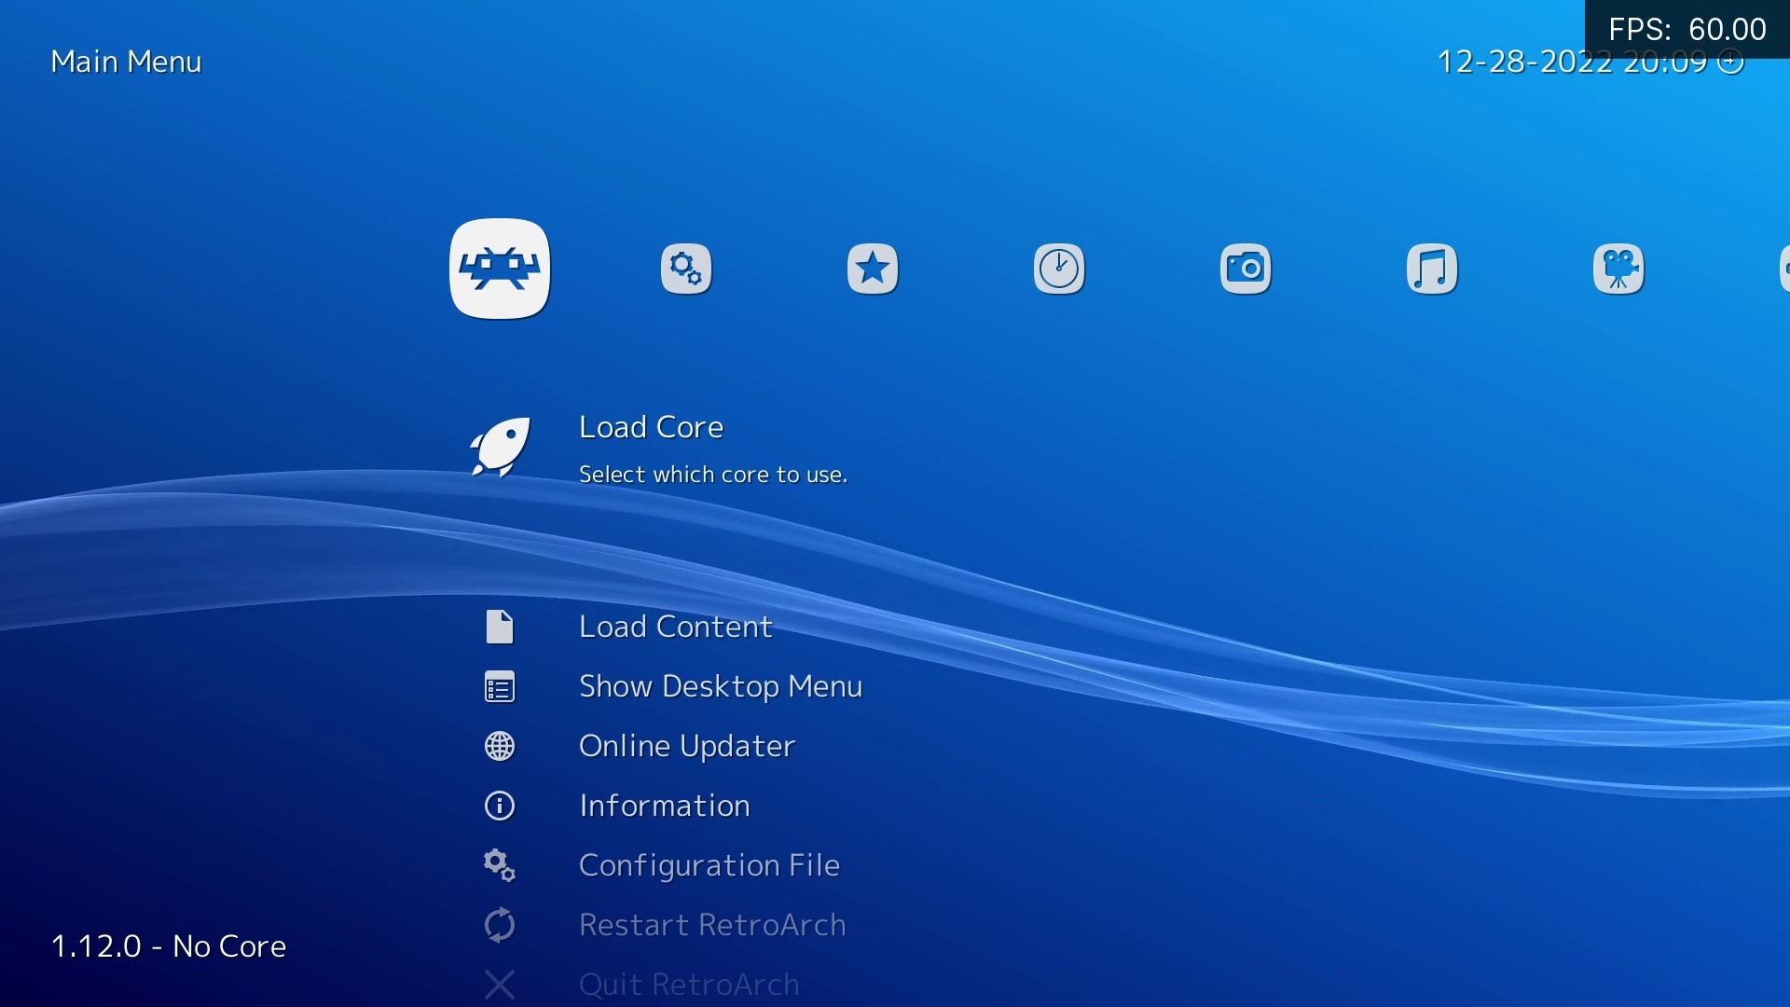
Find the Sega - Dreamcast/Naomi (Flycast) core in Core Downloader, then return to Load Content
key("Down")
key("Down")
key("Down")
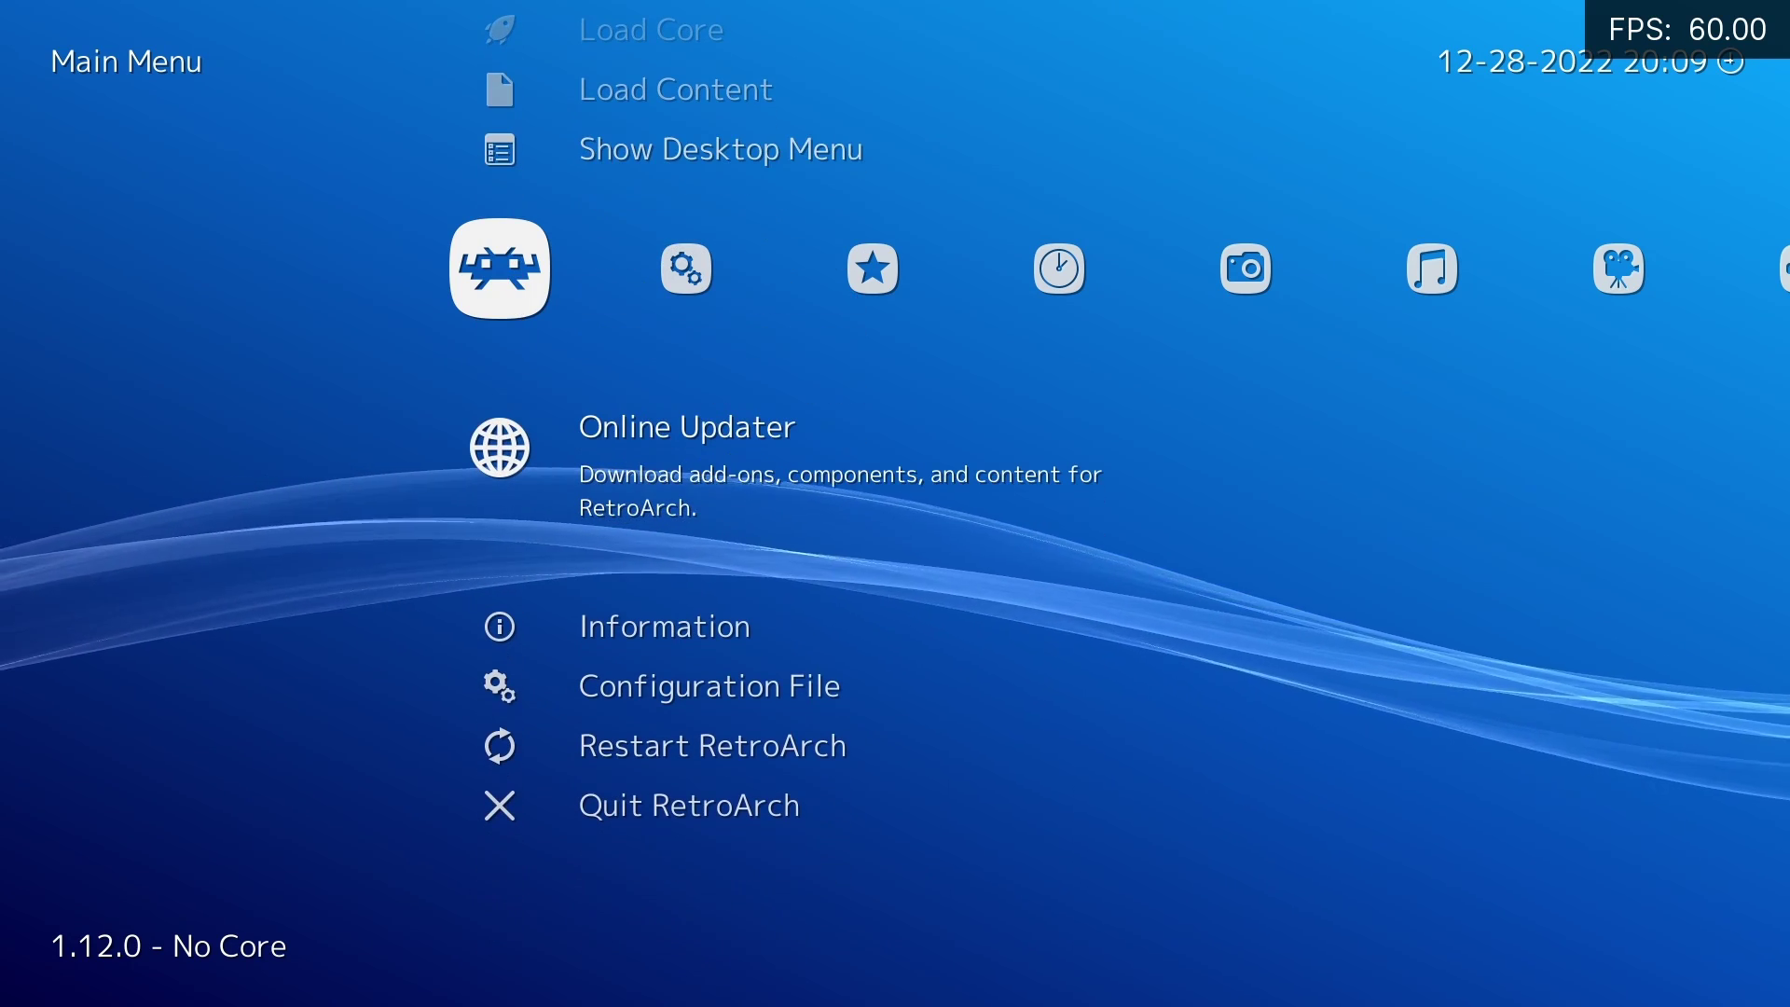
key("Return")
key("Return")
key("Up")
key("Up")
key("Up")
key("Up")
key("Up")
key("Up")
key("Up")
key("Up")
key("Up")
key("Up")
key("Up")
key("Up")
key("Up")
key("Up")
key("Up")
key("Up")
key("Up")
key("Up")
key("Up")
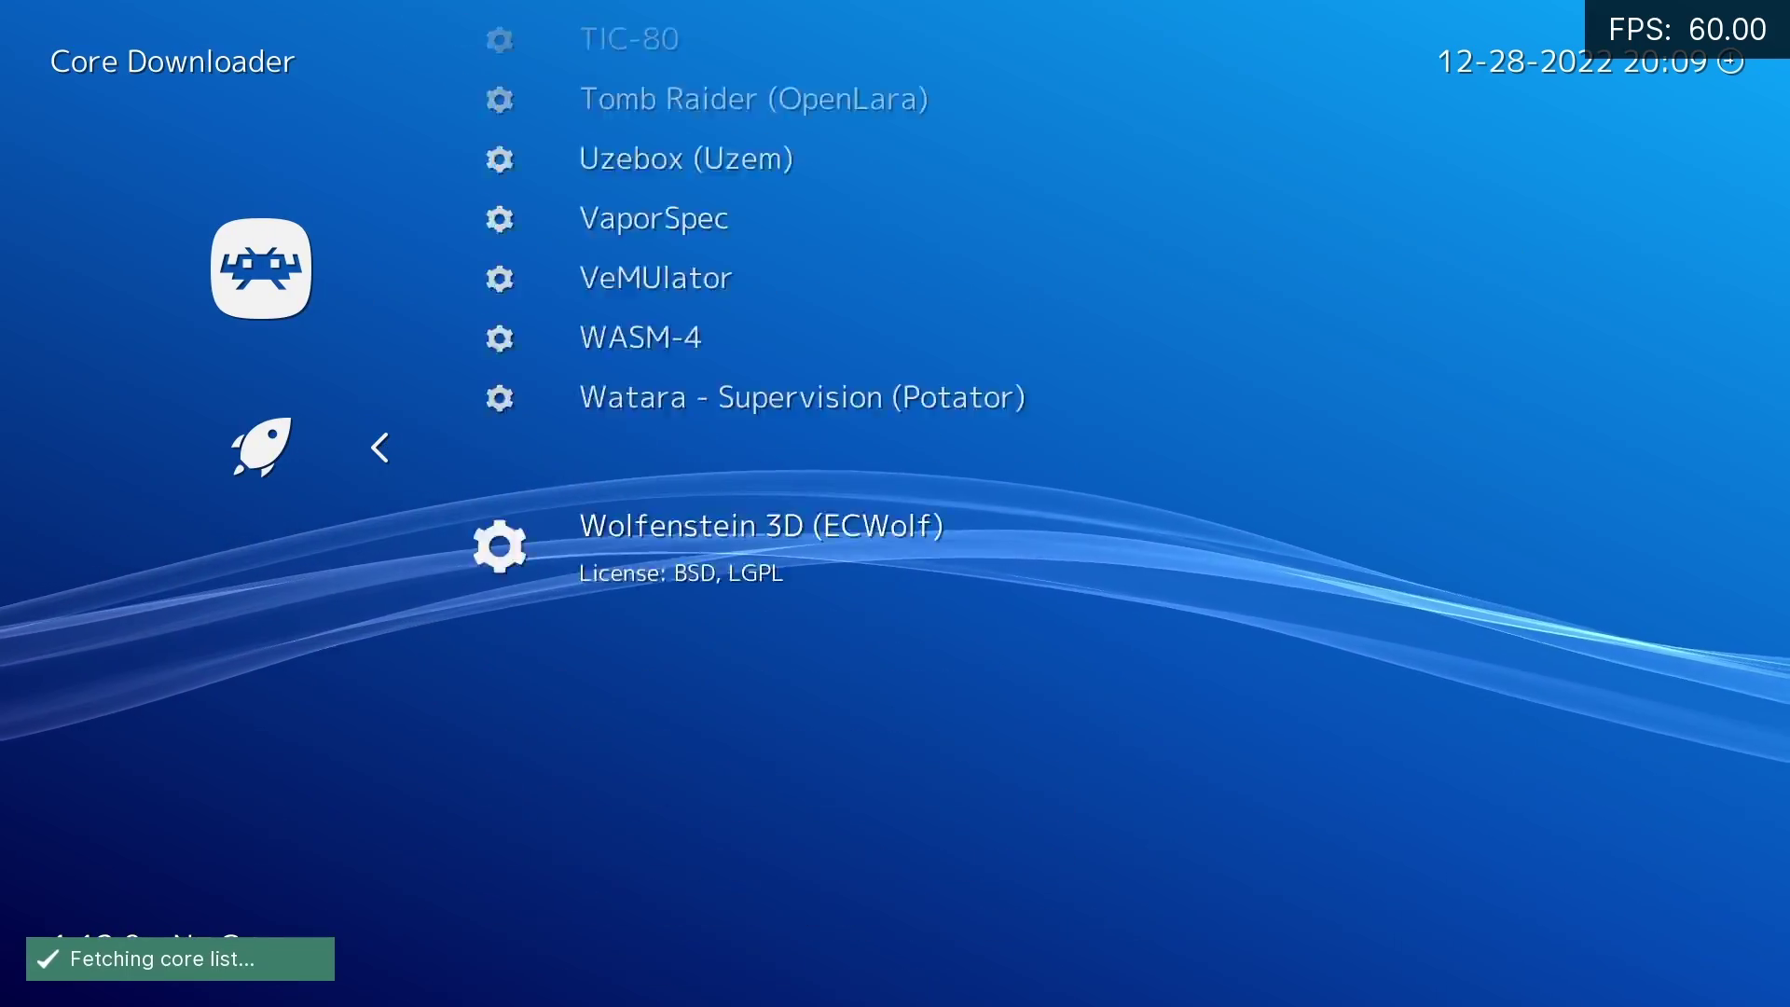
key("Up")
key("Up")
key("Up")
key("Up")
key("Up")
key("Up")
key("Up")
key("Up")
key("Up")
key("Up")
key("Up")
key("Up")
key("Up")
key("Up")
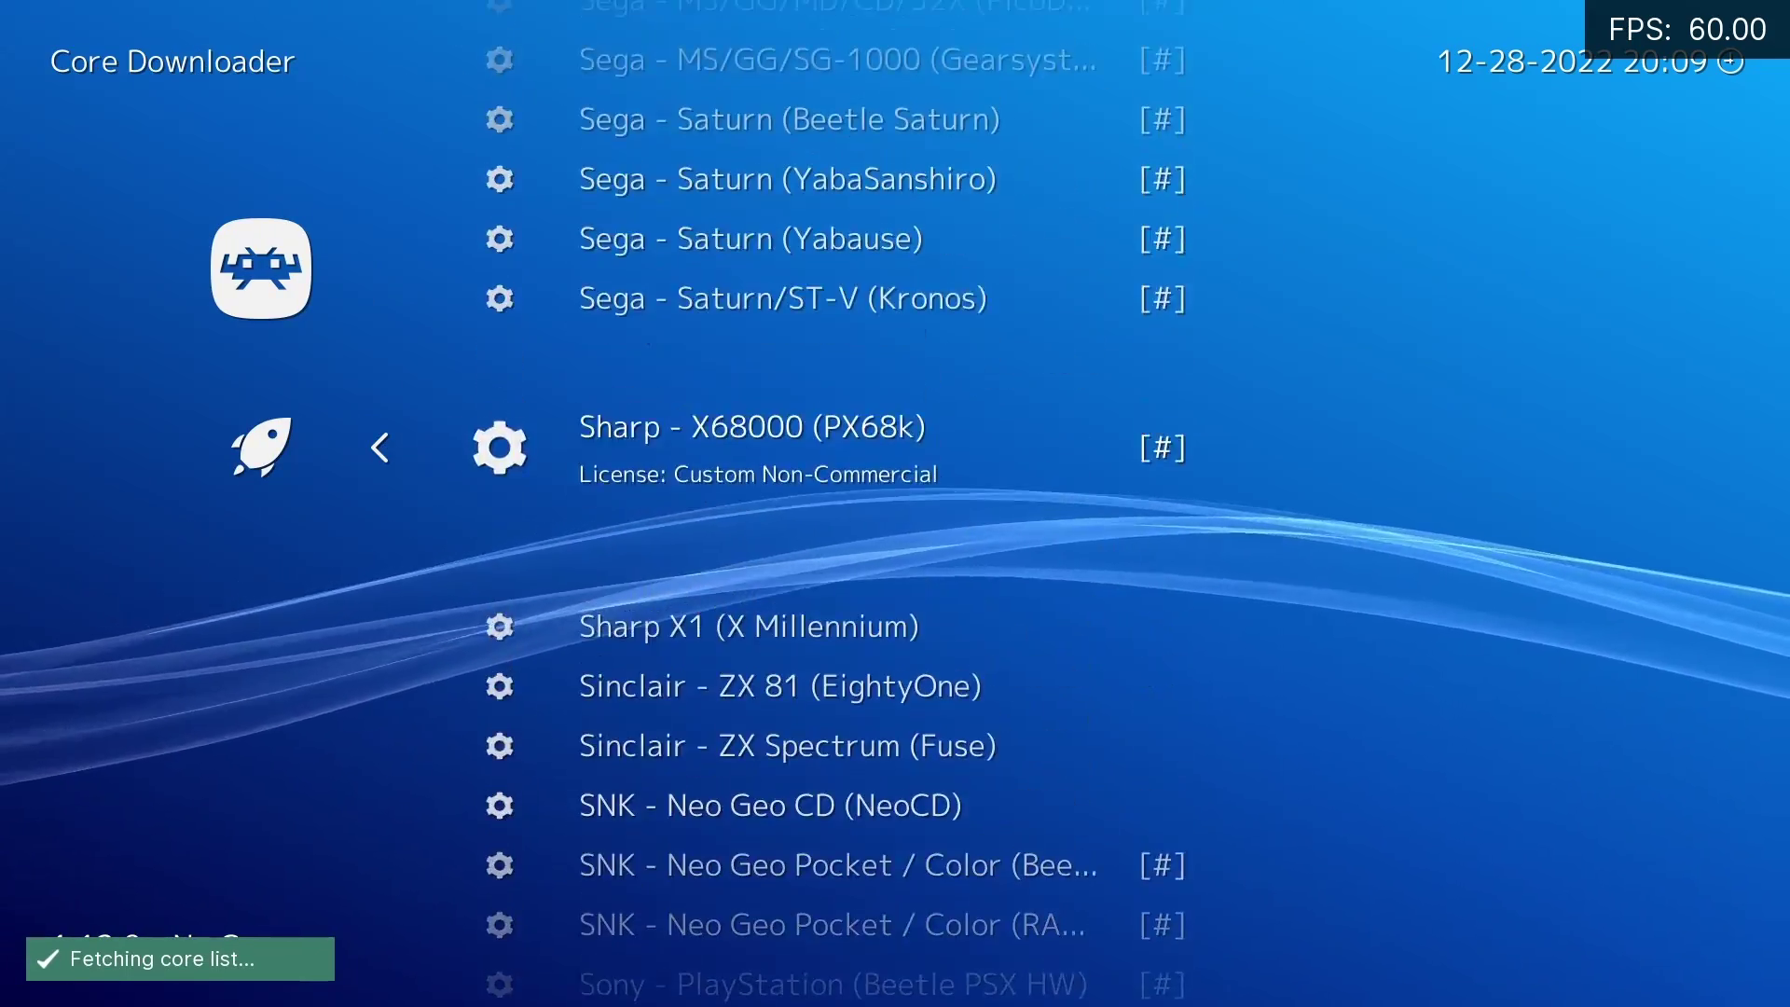
key("Up")
key("Up")
key("Up")
key("Up")
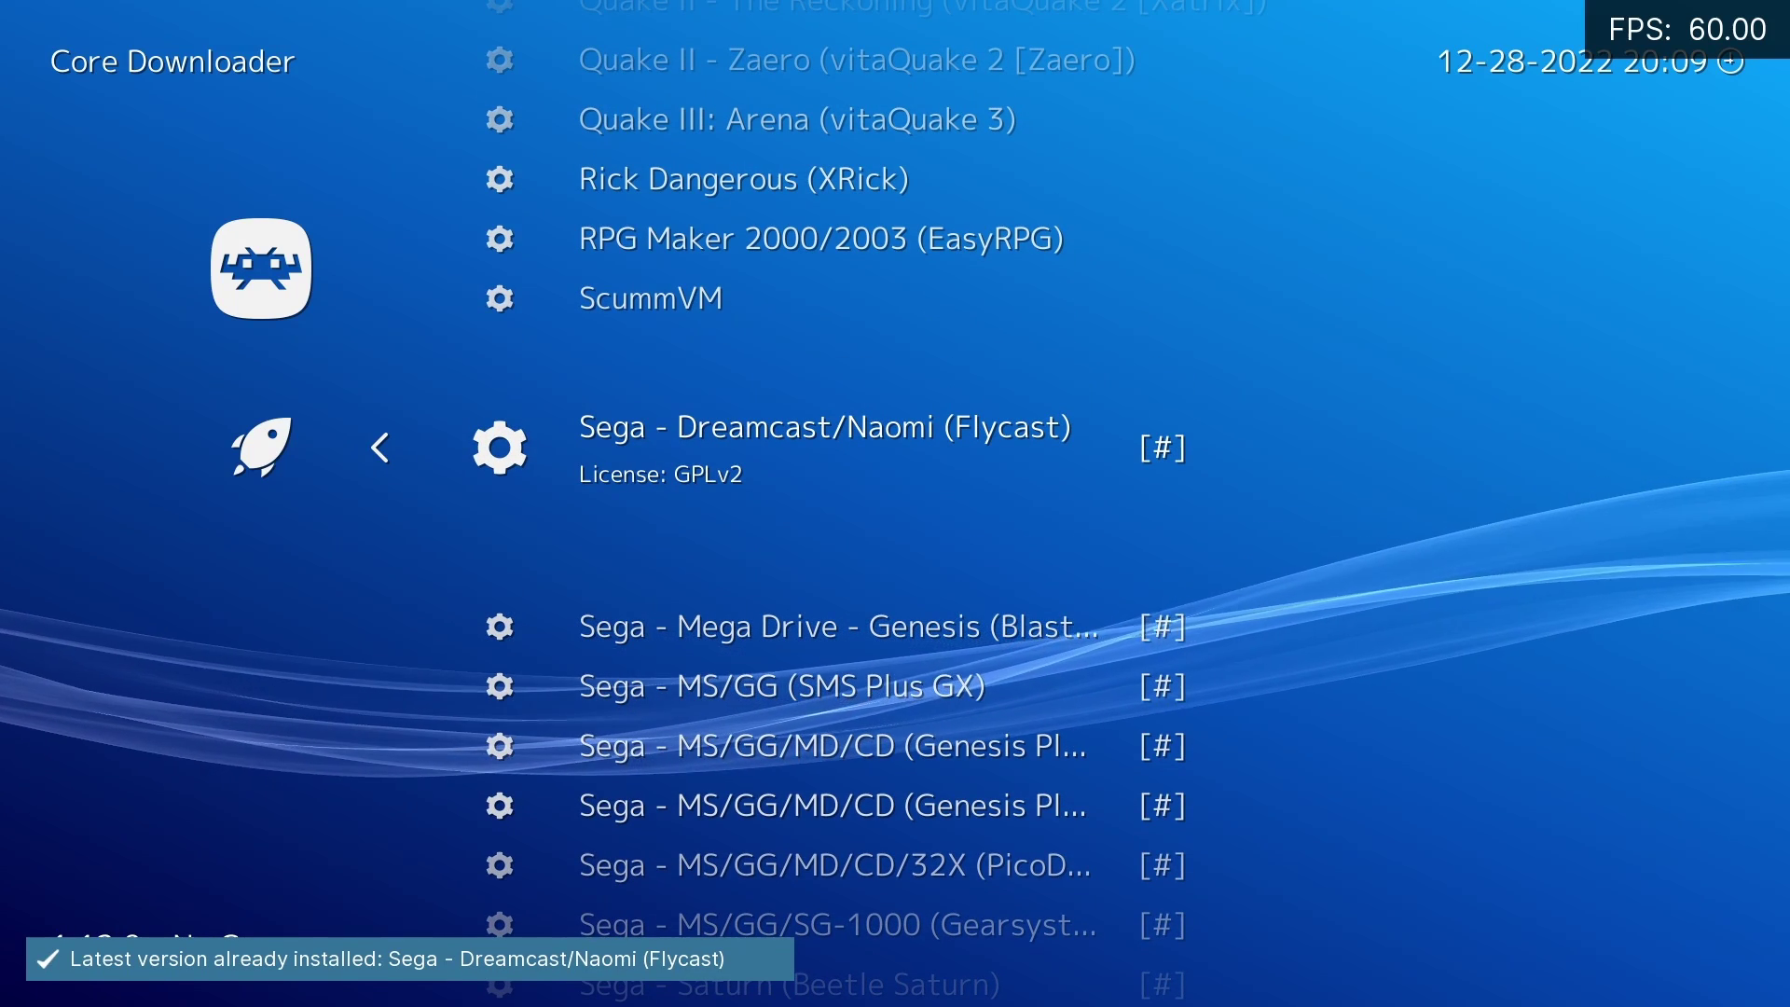
key("BackSpace")
key("BackSpace")
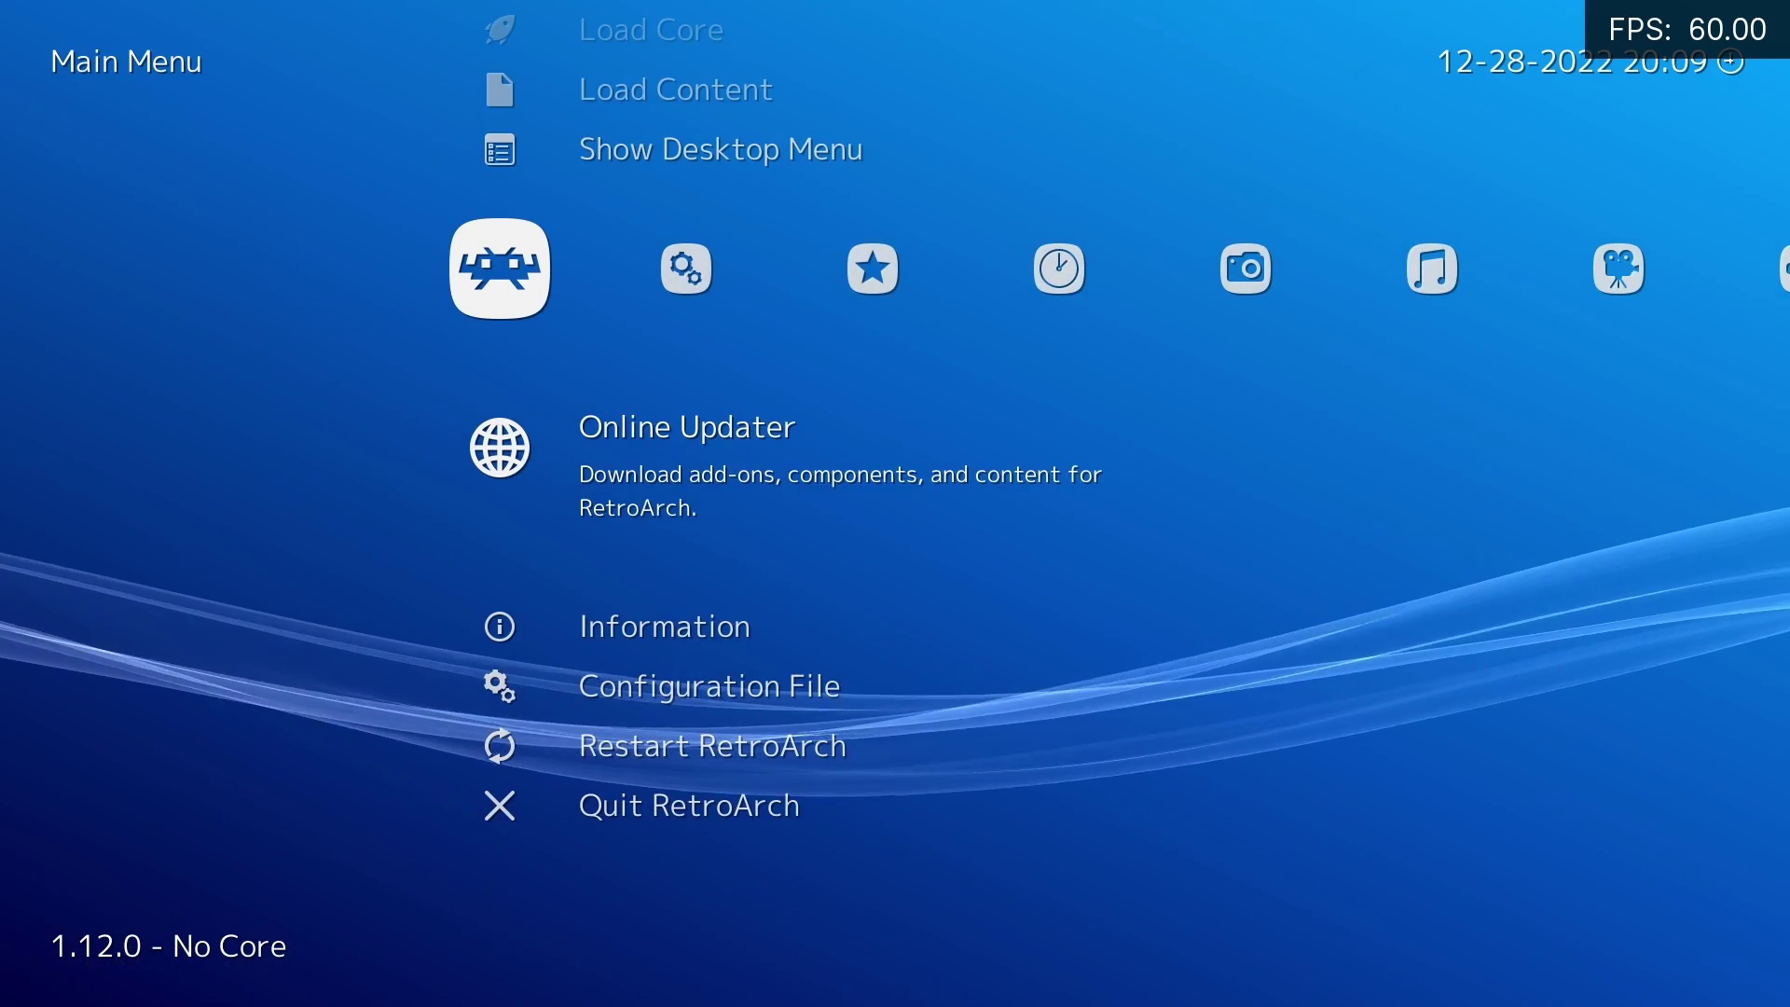
key("Up")
key("Up")
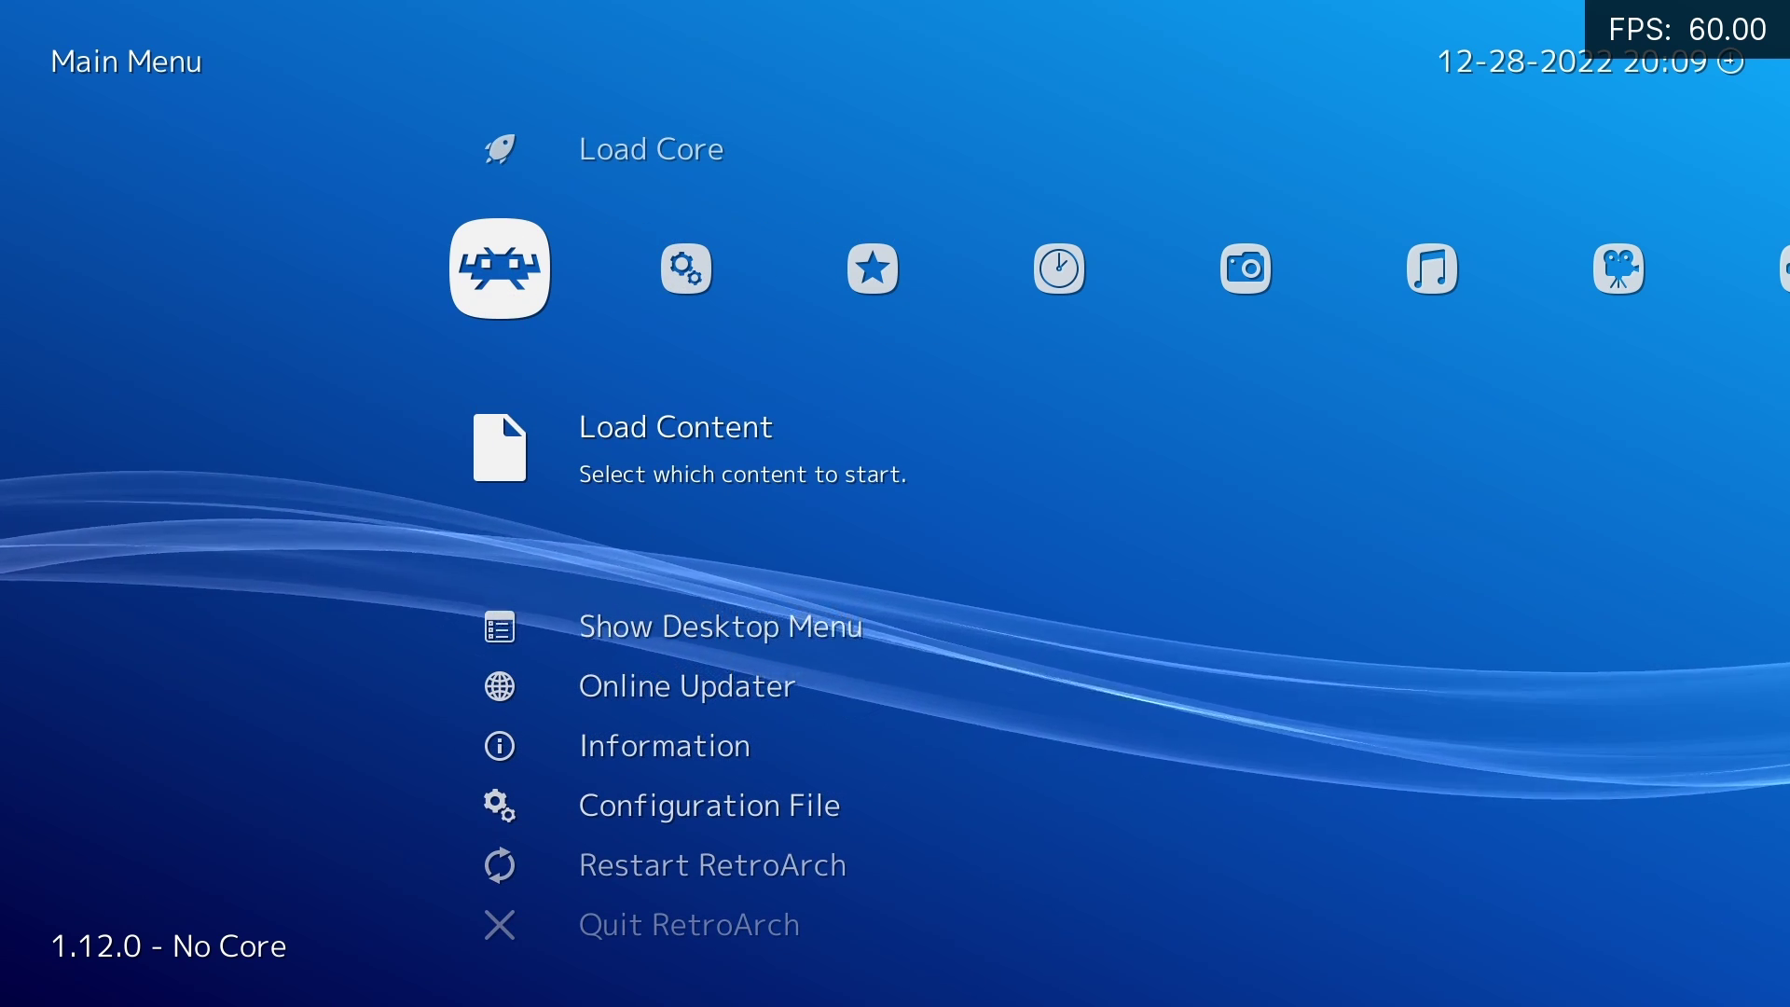
Browse Load Content to the H:\LaunchBox\Games folder
key("Return")
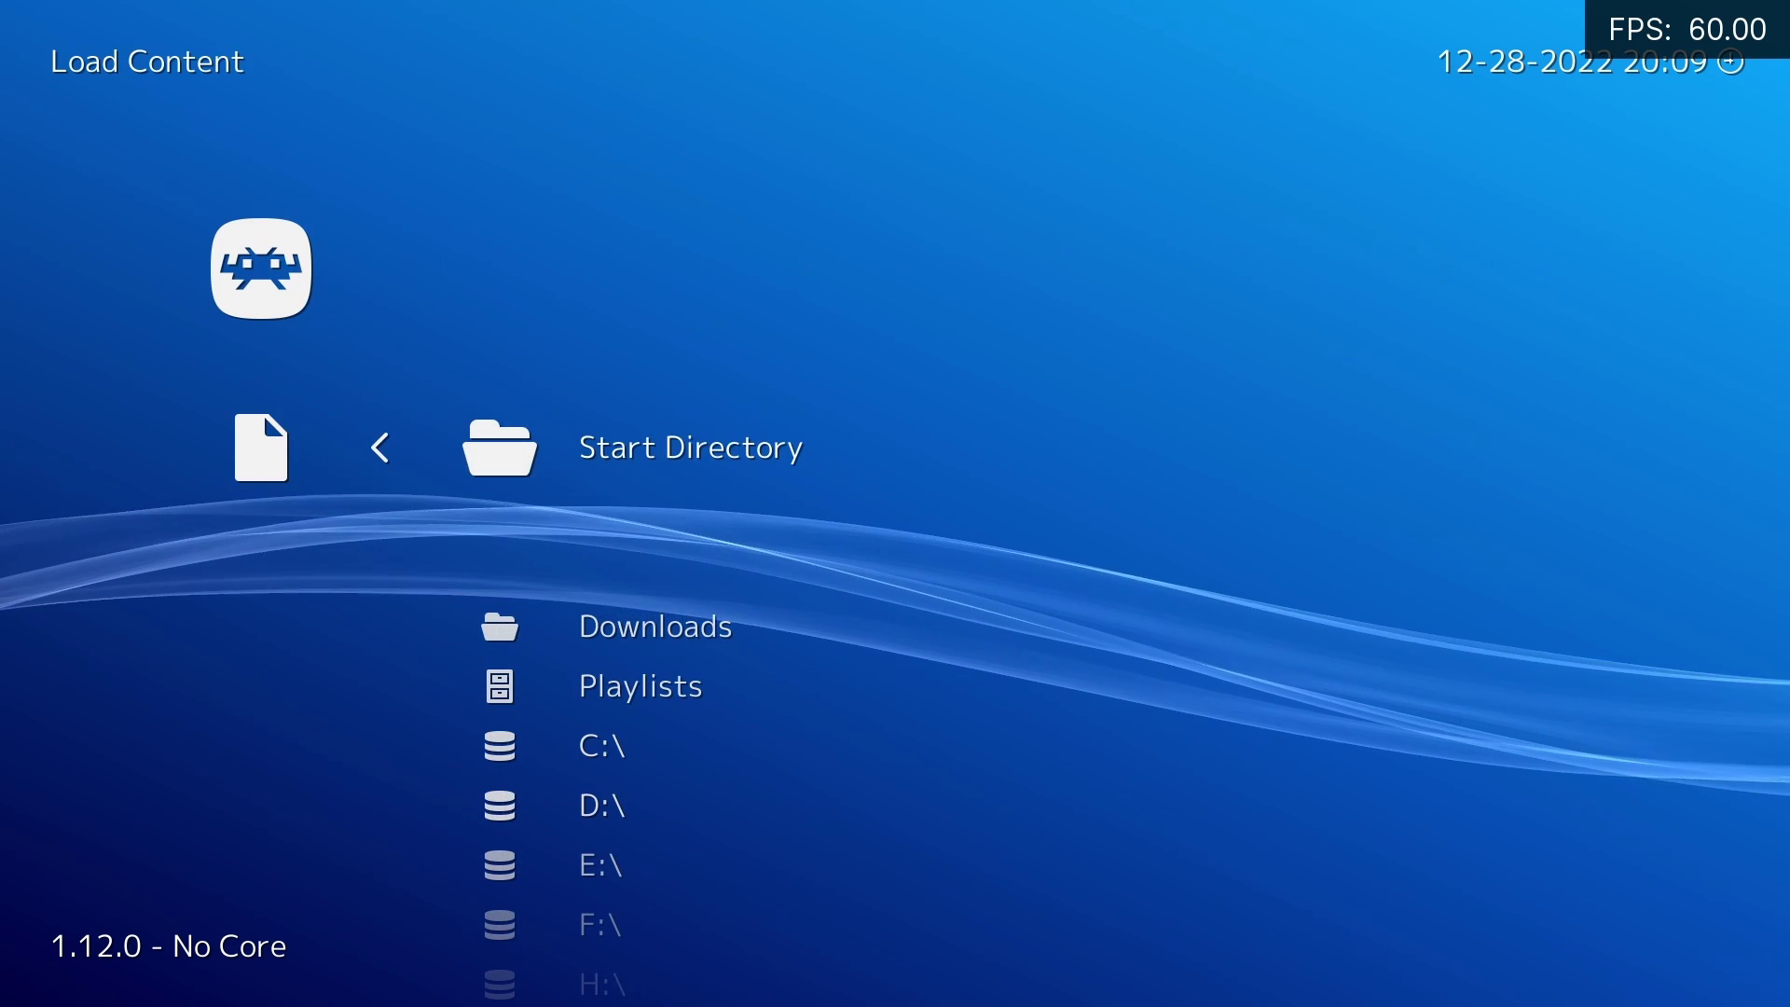
key("Down")
key("Down")
key("Down")
key("Down")
key("Down")
key("Down")
key("Down")
key("Down")
key("Up")
key("Return")
key("Down")
key("Down")
key("Down")
key("Down")
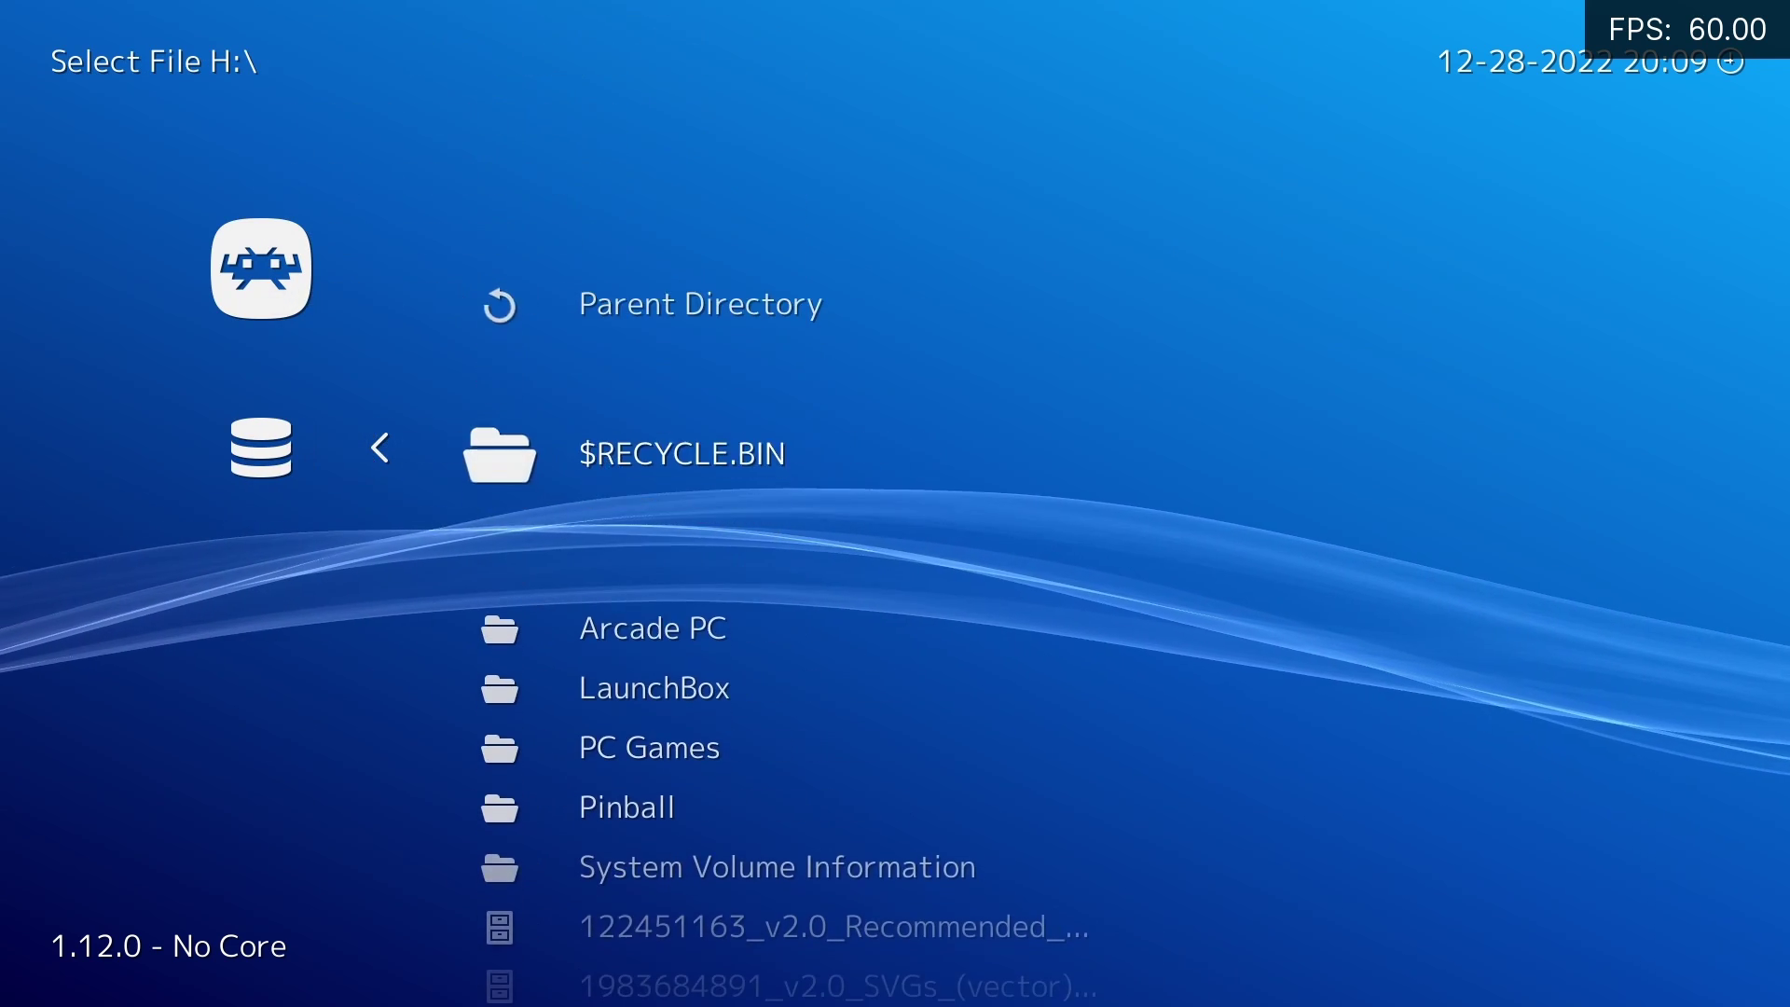
key("Return")
key("BackSpace")
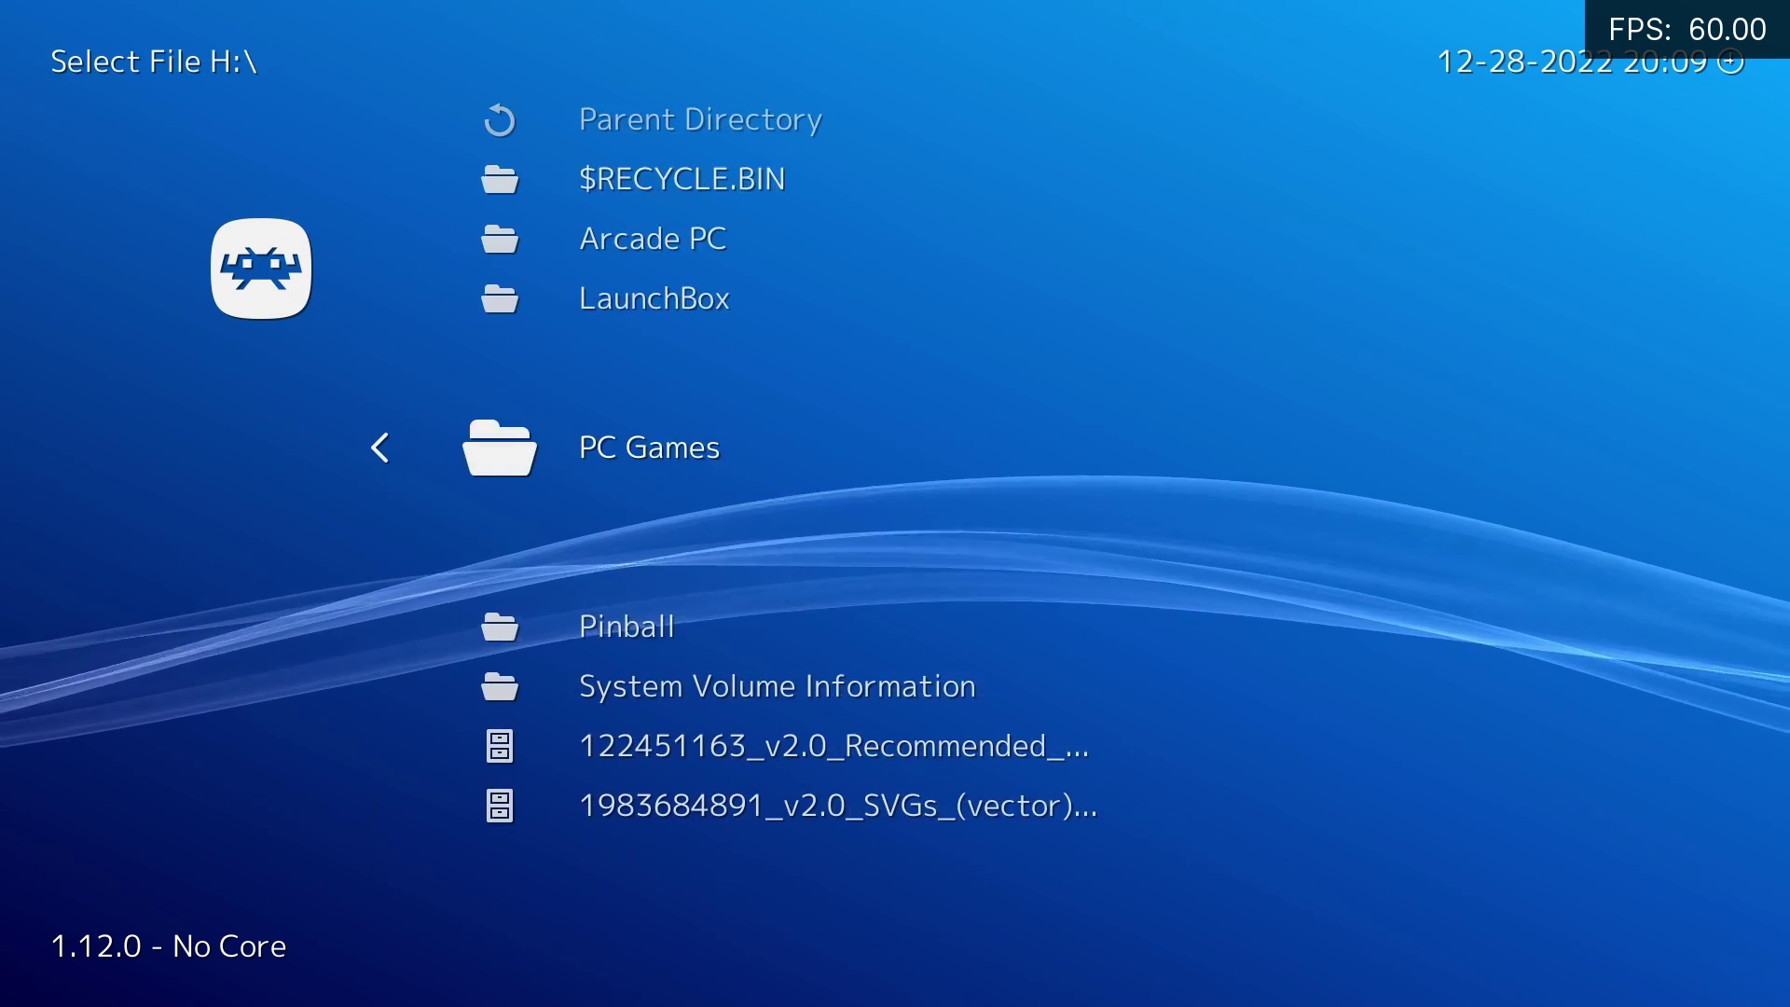
key("Up")
key("Return")
key("Down")
key("Down")
key("Down")
key("Down")
key("Down")
key("Down")
key("Return")
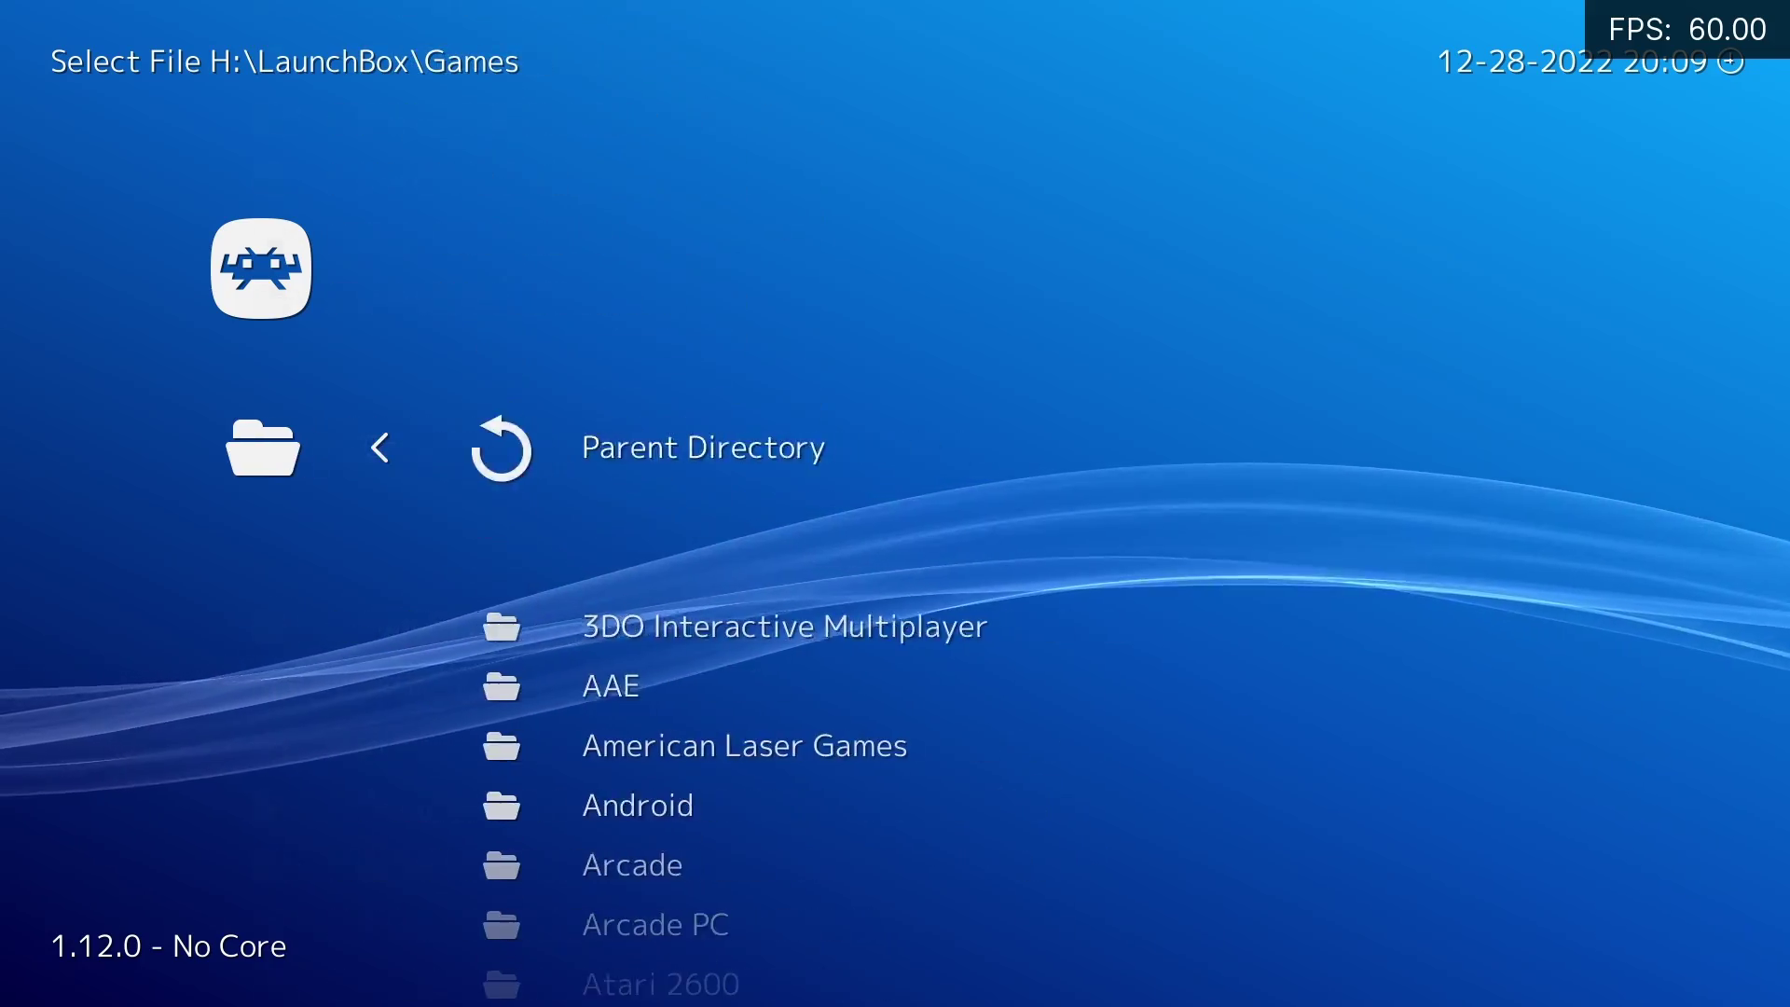
Open Sega Naomi, load the alienfnt.zip archive and start it with the Flycast core
key("Down")
key("Down")
key("Down")
key("Down")
key("Down")
key("Down")
key("Down")
key("Down")
key("Down")
key("Down")
key("Down")
key("Down")
key("Down")
key("Down")
key("Down")
key("Down")
key("Down")
key("Down")
key("Down")
key("Down")
key("Down")
key("Down")
key("Down")
key("Down")
key("Down")
key("Down")
key("Down")
key("Down")
key("Down")
key("Down")
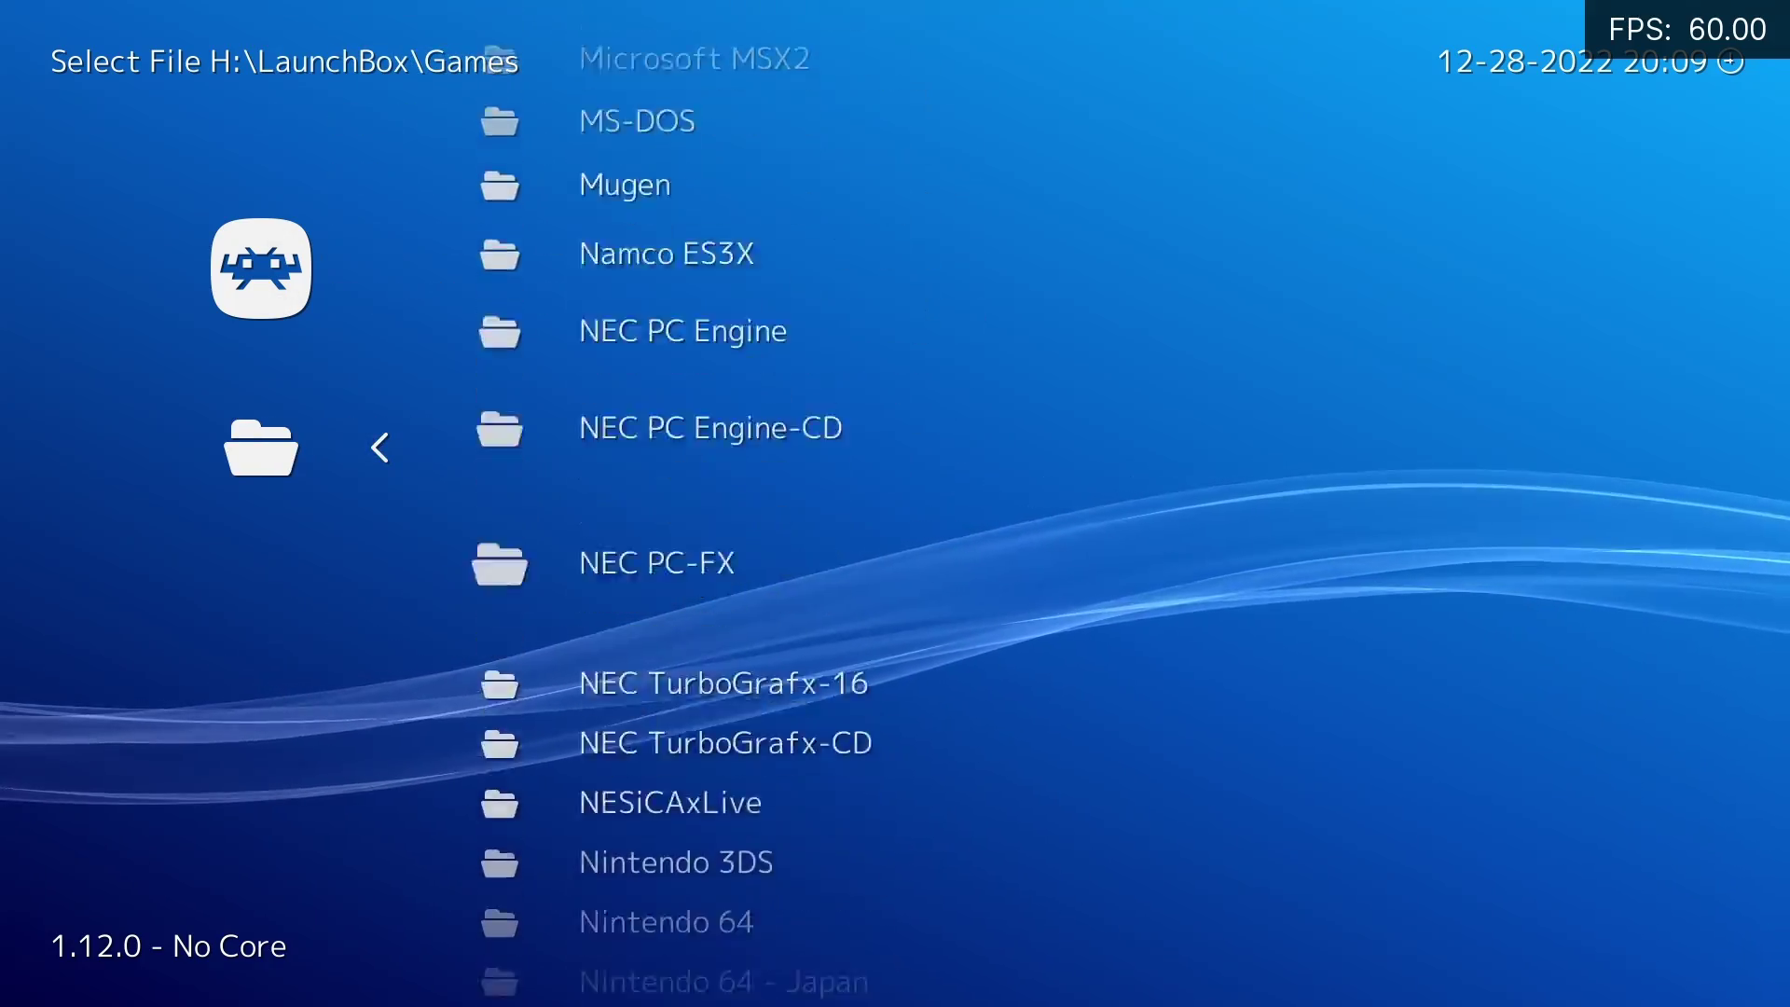
key("Down")
key("Down")
key("Down")
key("Down")
key("Down")
key("Down")
key("Down")
key("Down")
key("Down")
key("Down")
key("Down")
key("Down")
key("Down")
key("Down")
key("Down")
key("Down")
key("Down")
key("Down")
key("Down")
key("Down")
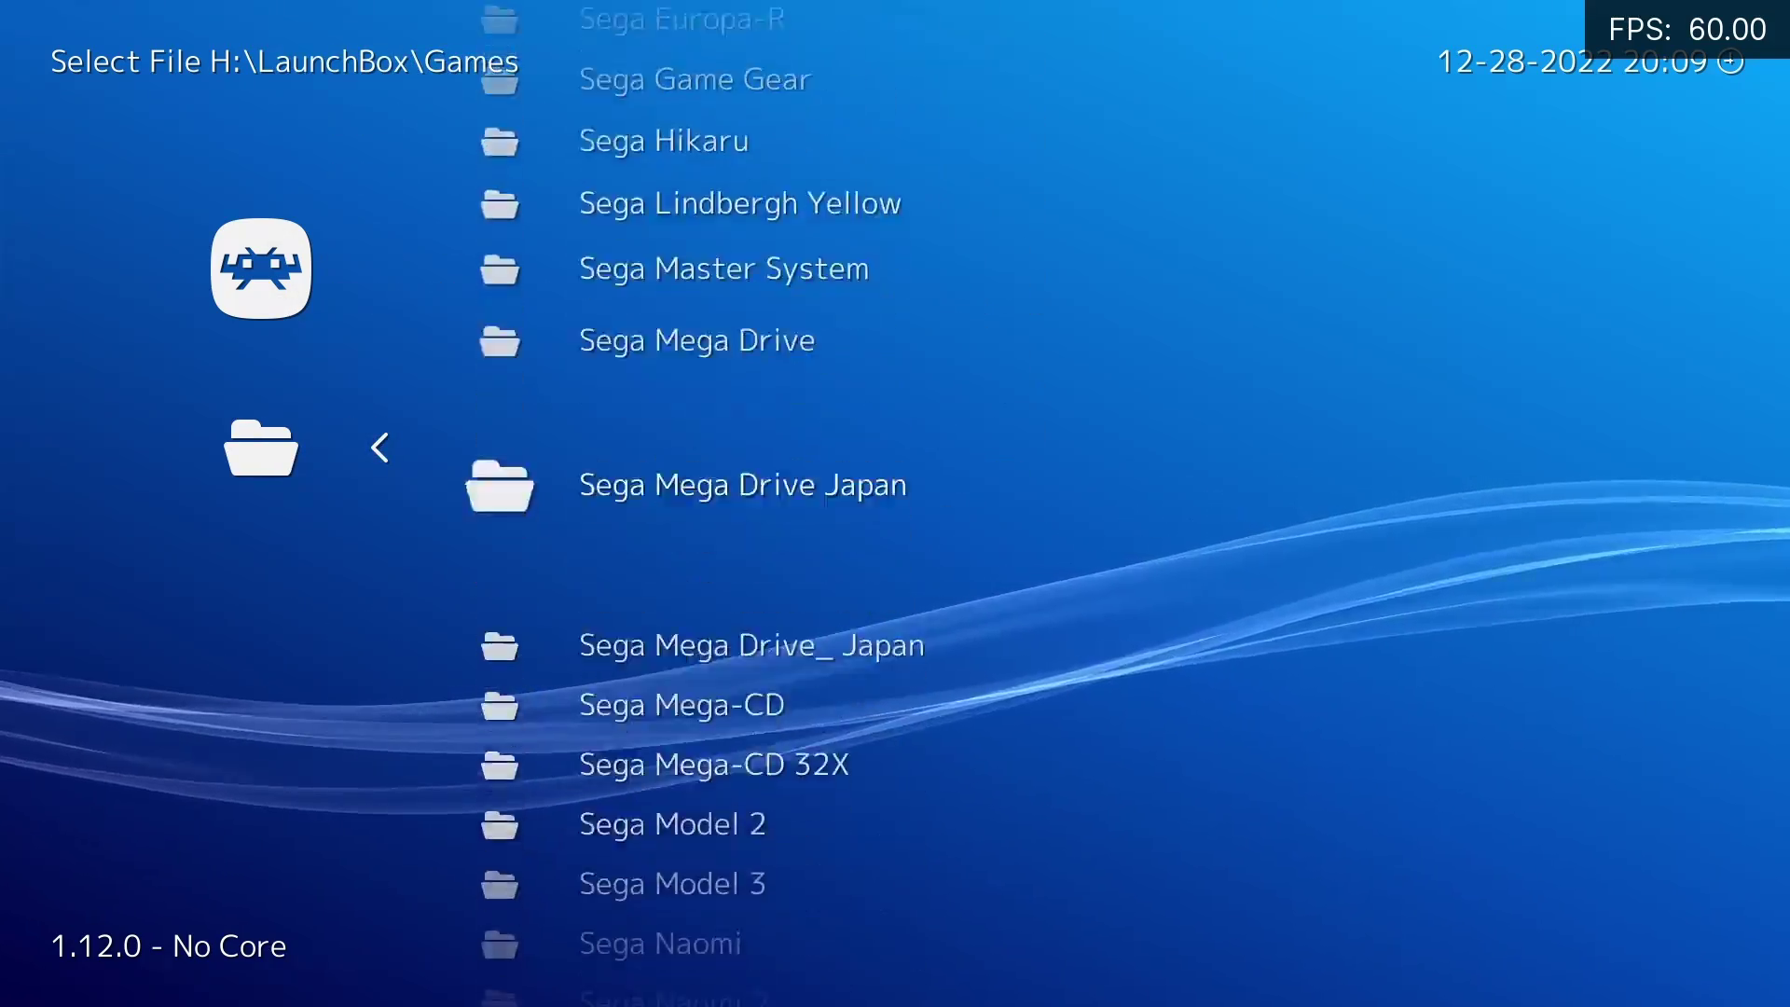
key("Down")
key("Return")
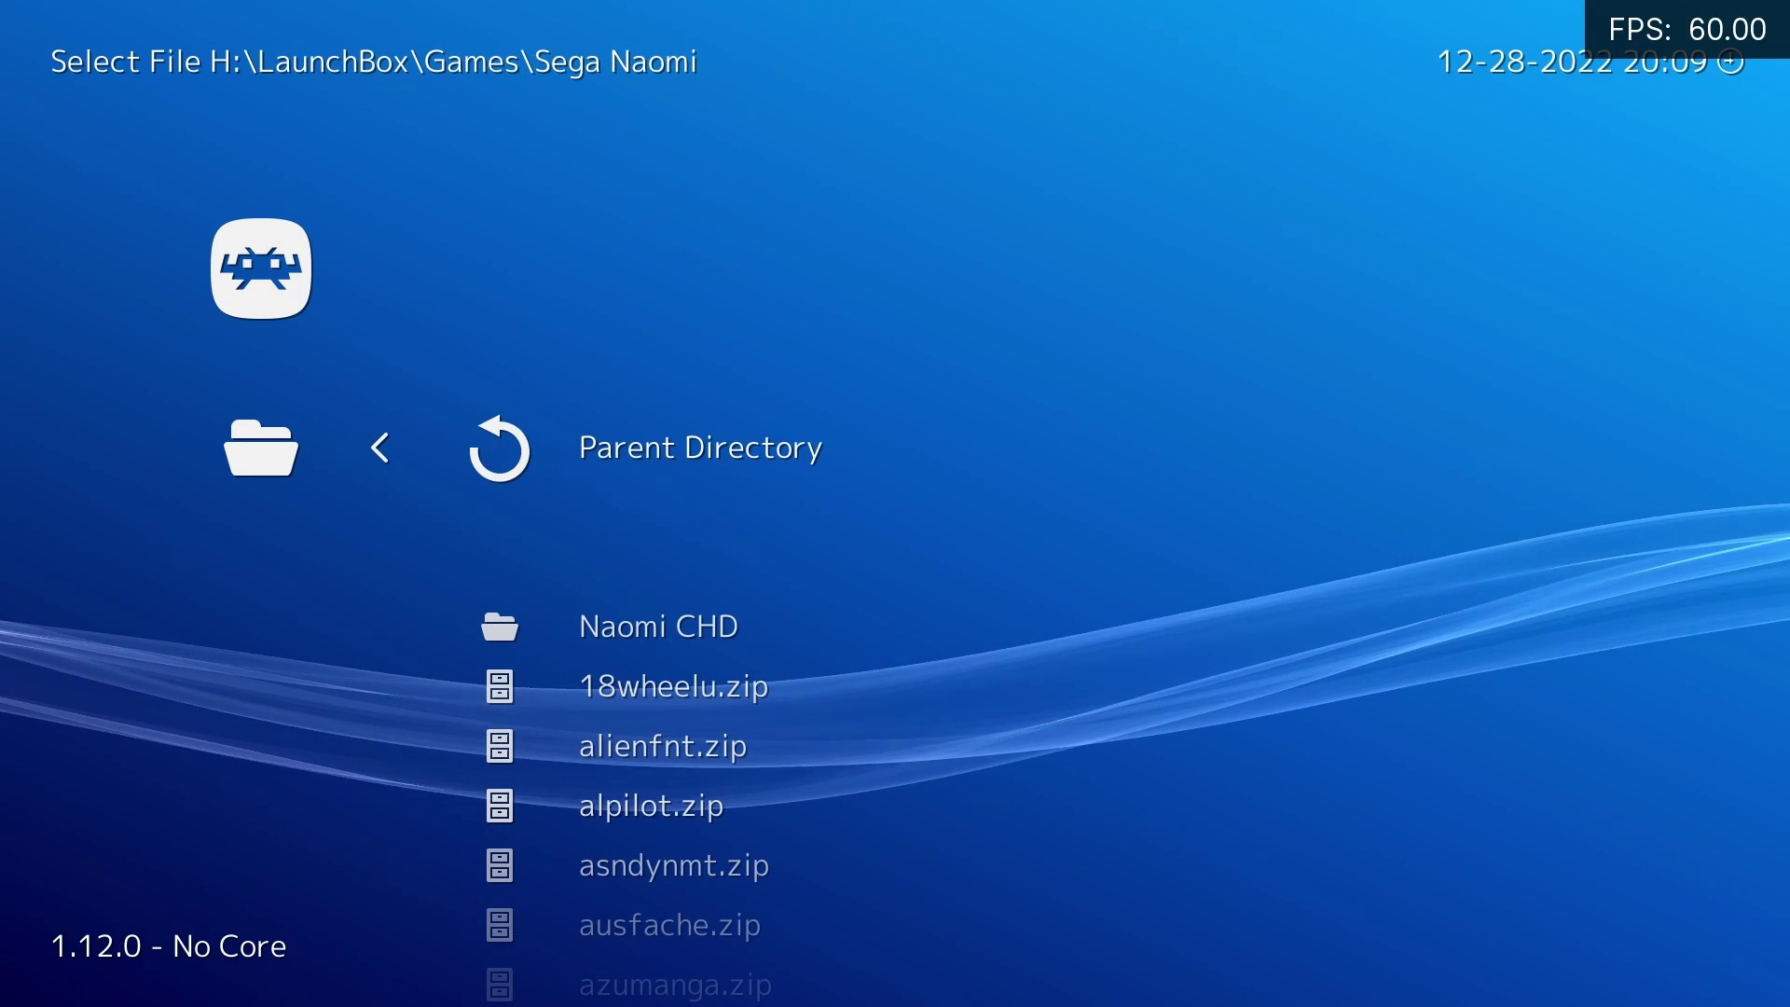
key("Down")
key("Down")
key("Down")
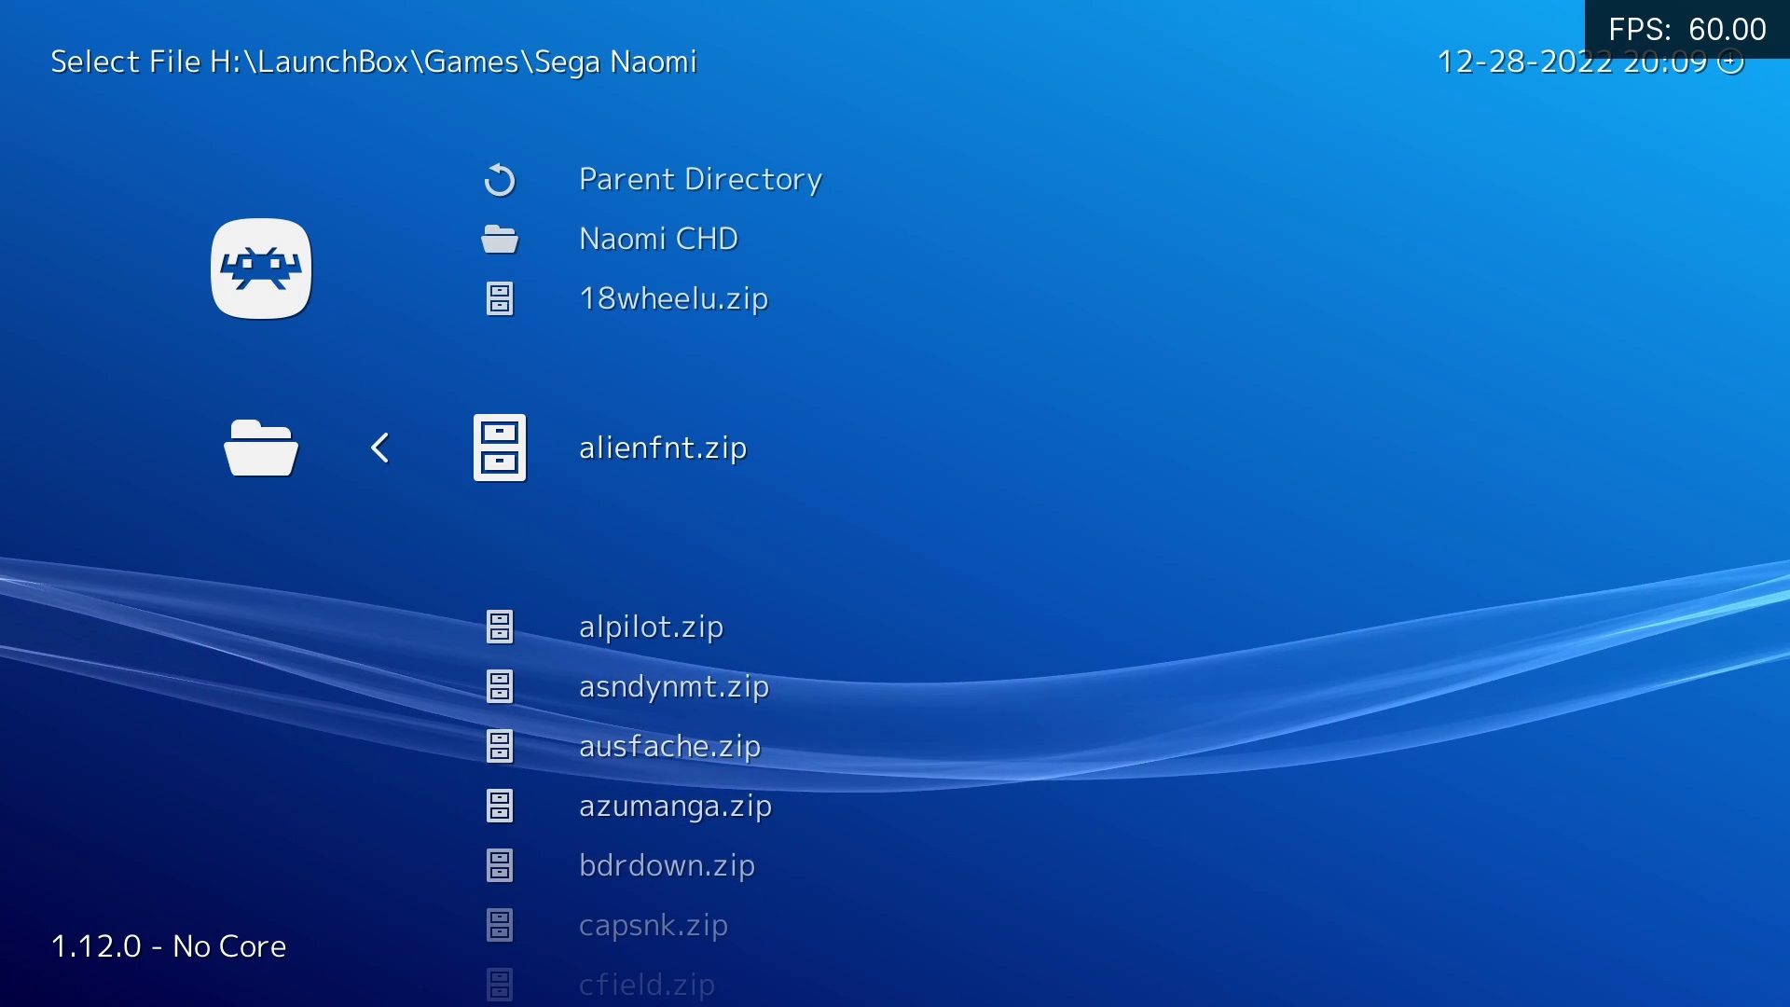
key("Return")
key("Down")
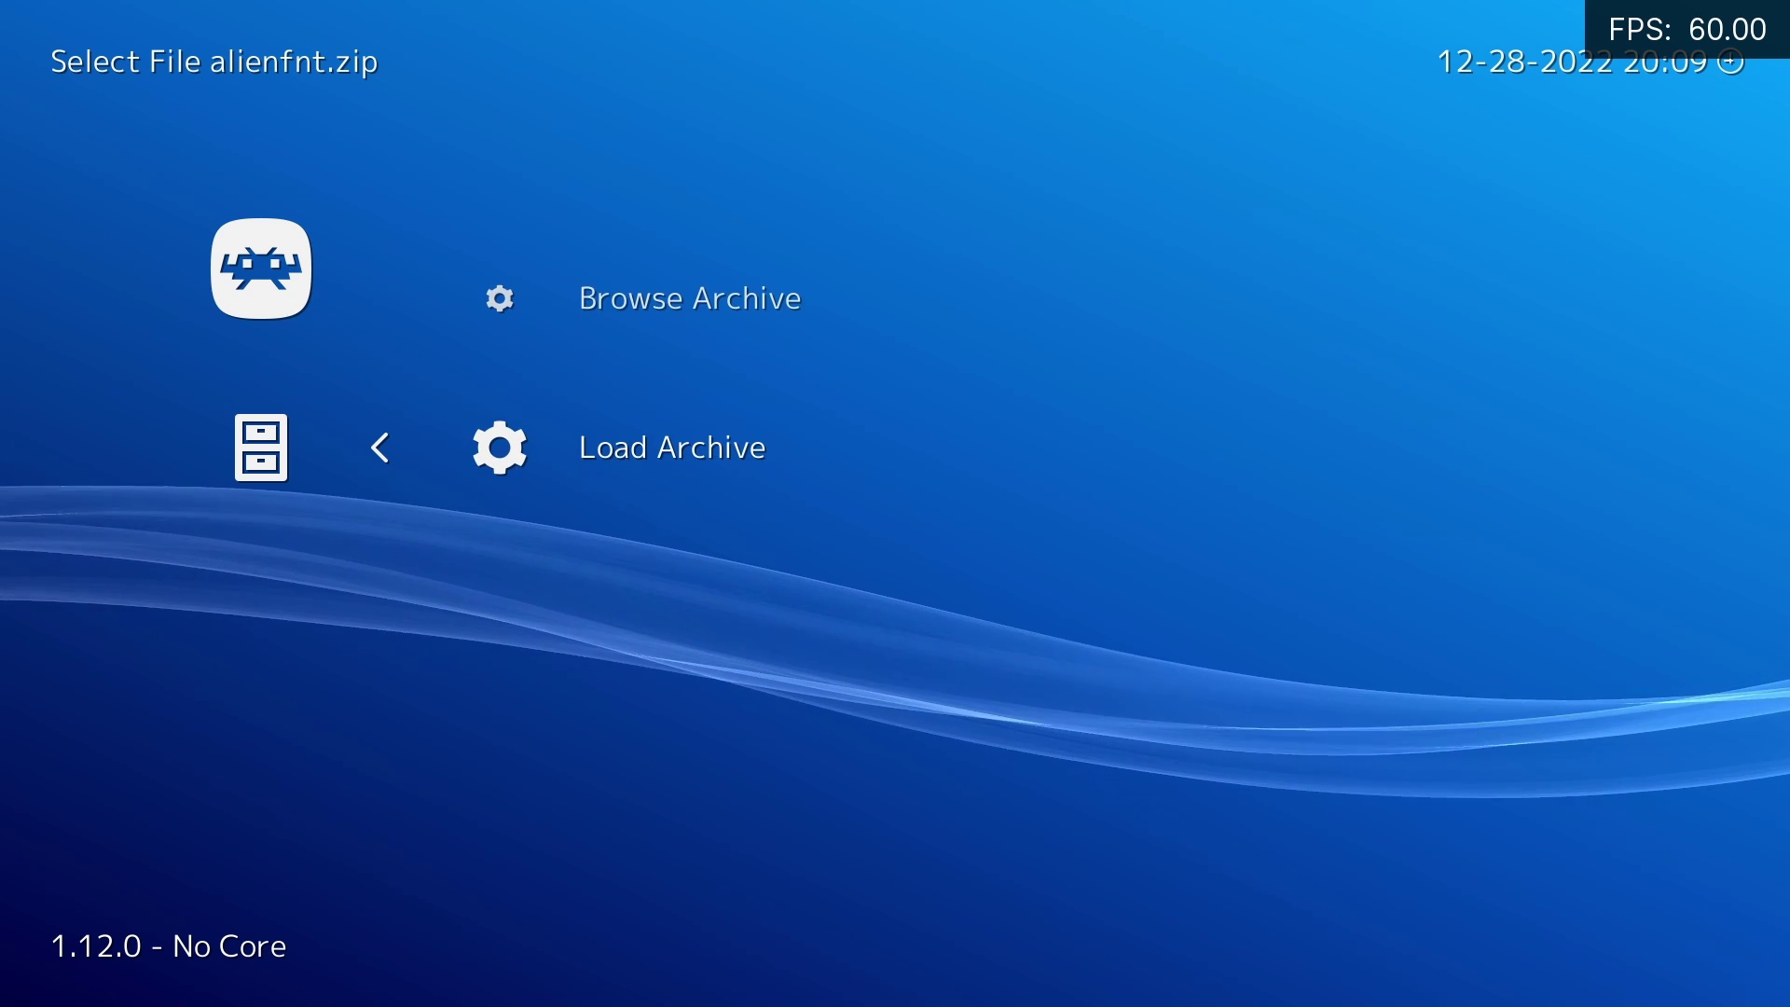
key("Return")
key("Down")
key("Down")
key("Down")
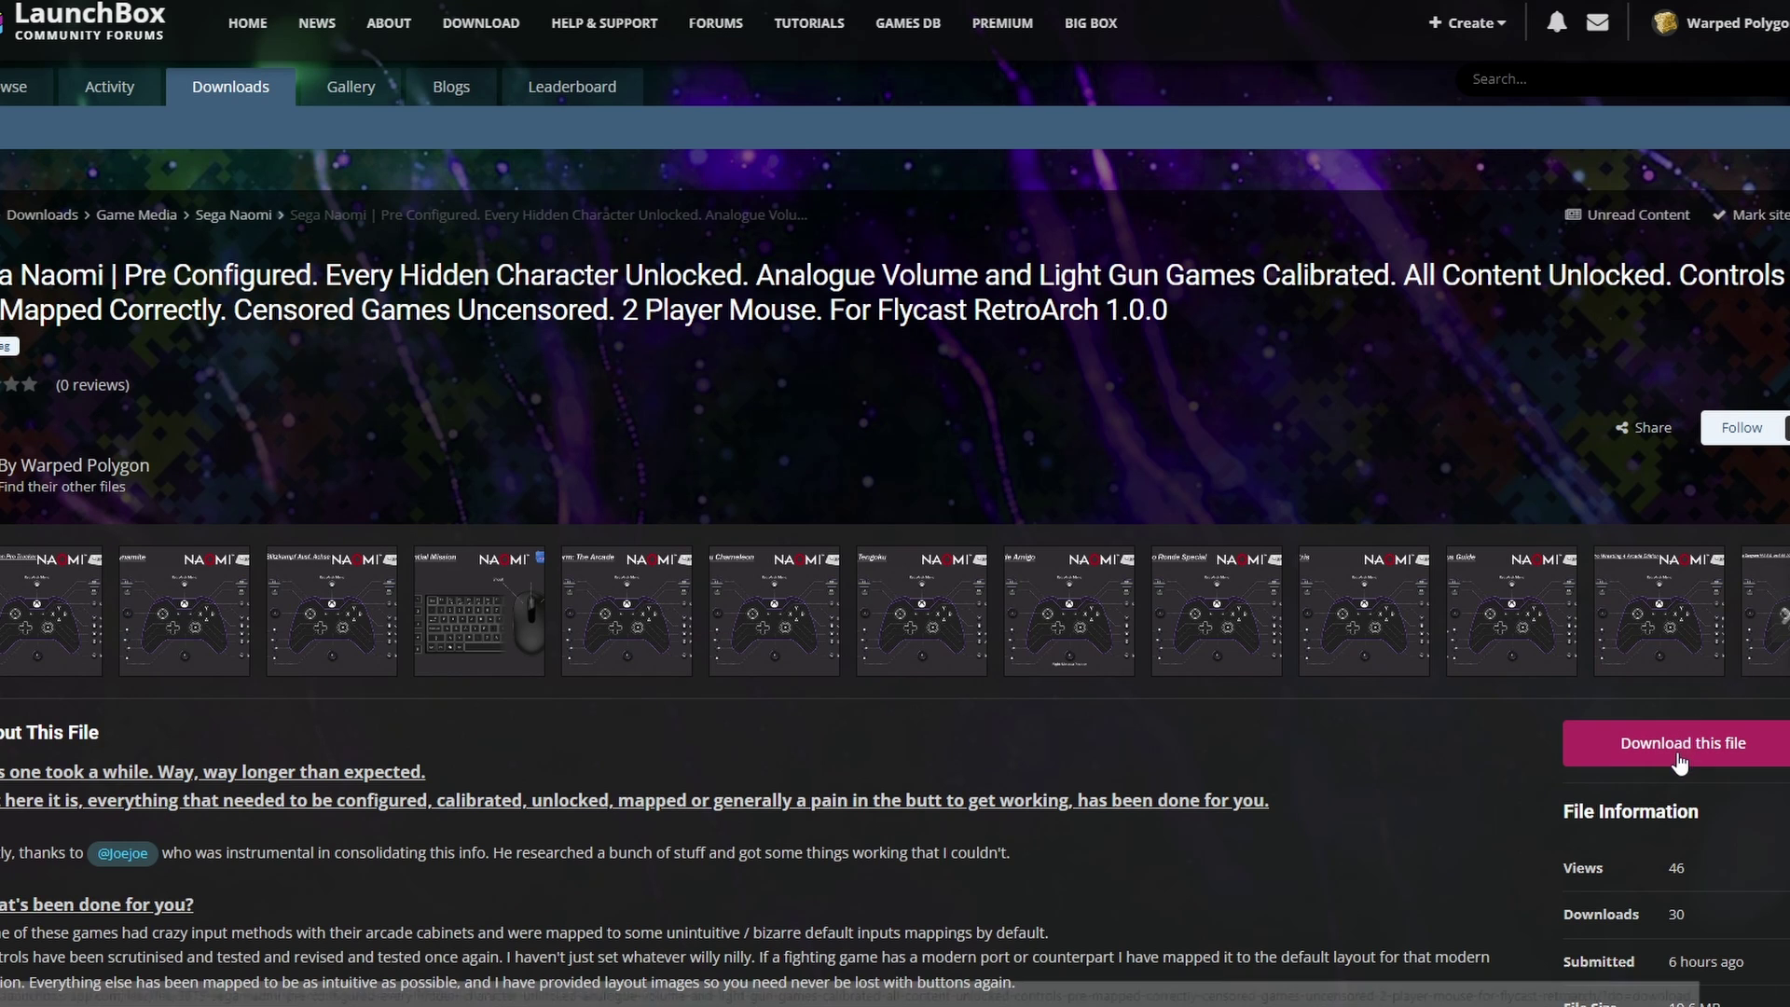
Show the pack's download list and highlight the remap, NVMEM and two mouse cfg zips
left_click(1677, 746)
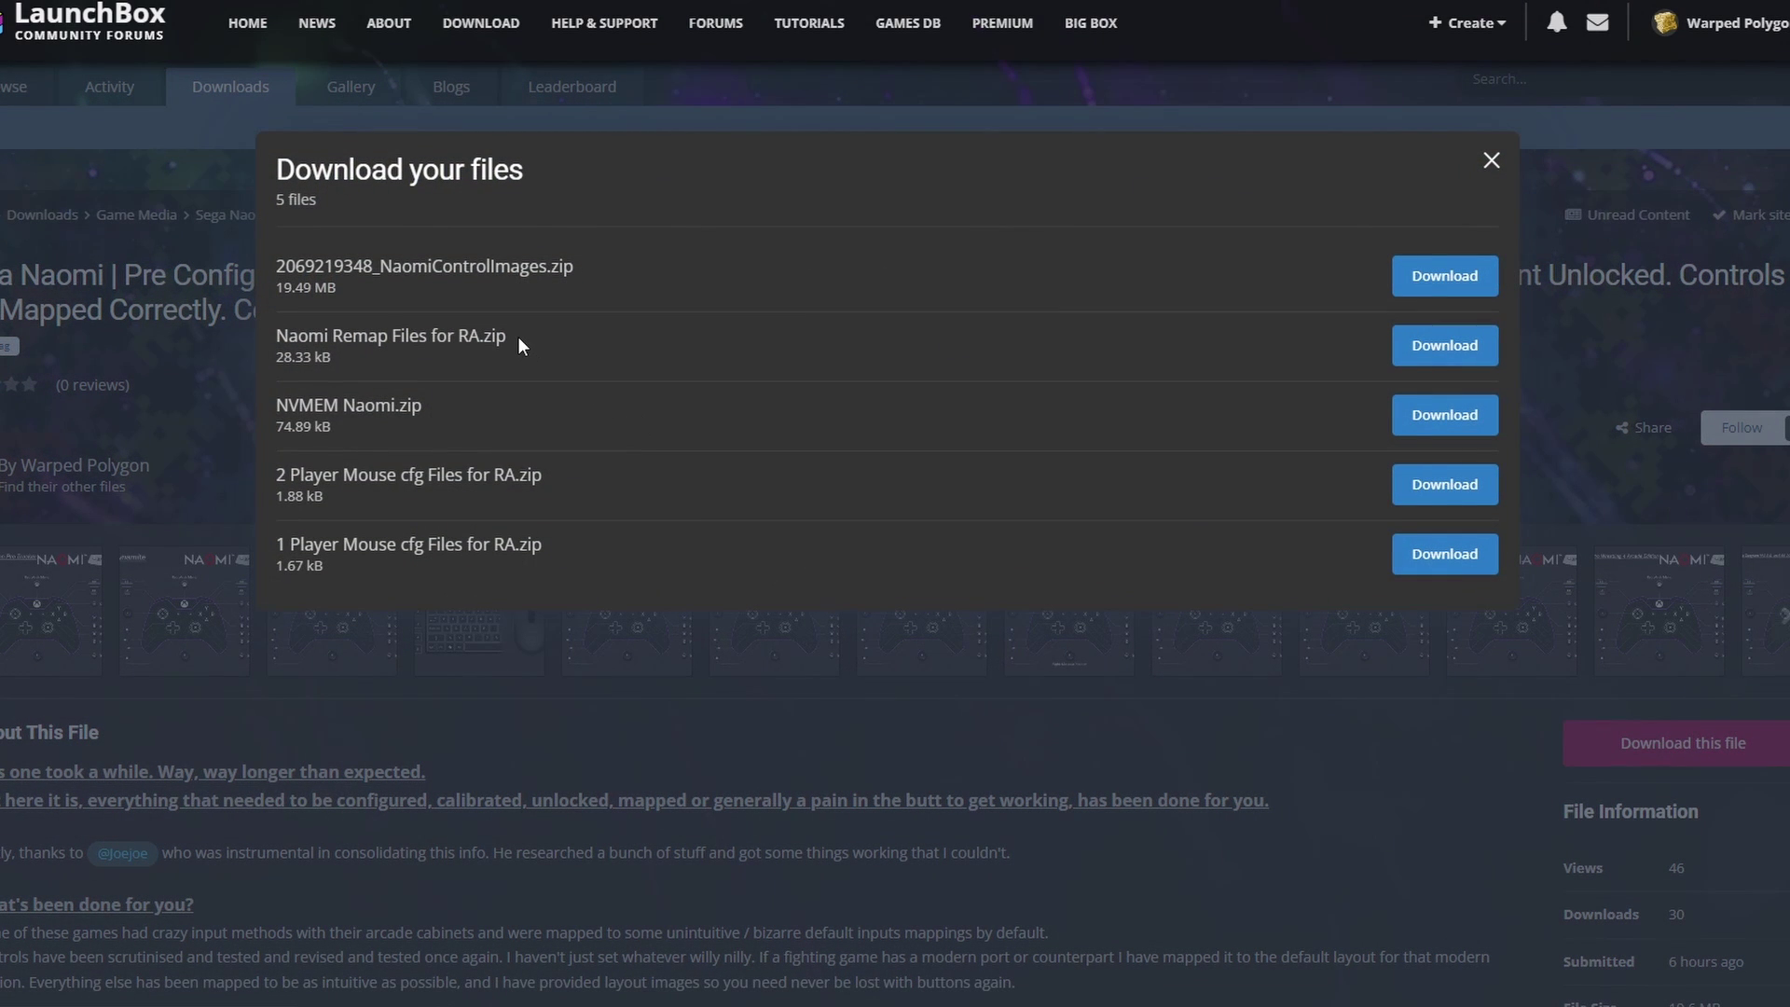
left_click_drag(517, 338, 271, 332)
left_click(270, 332)
left_click_drag(428, 403, 276, 407)
left_click(272, 407)
left_click_drag(276, 475, 575, 563)
left_click(574, 565)
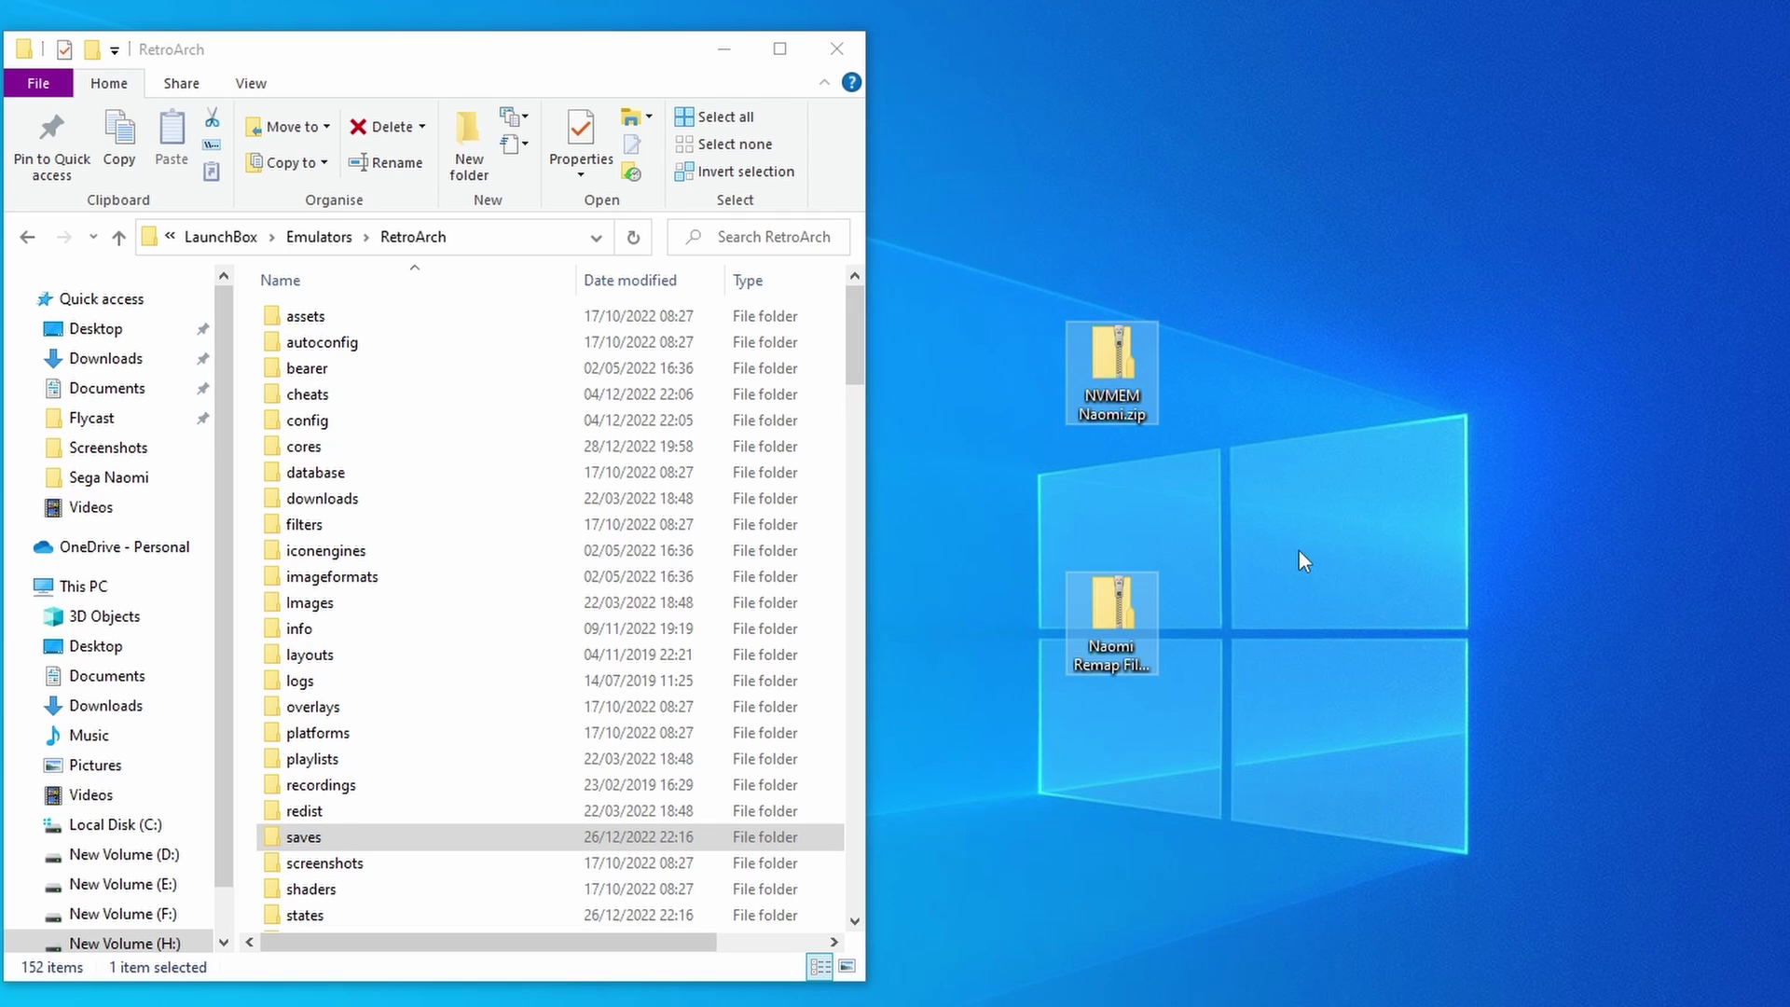
Open NVMEM Naomi.zip from the desktop and RetroArch's saves folder
left_click(1087, 361)
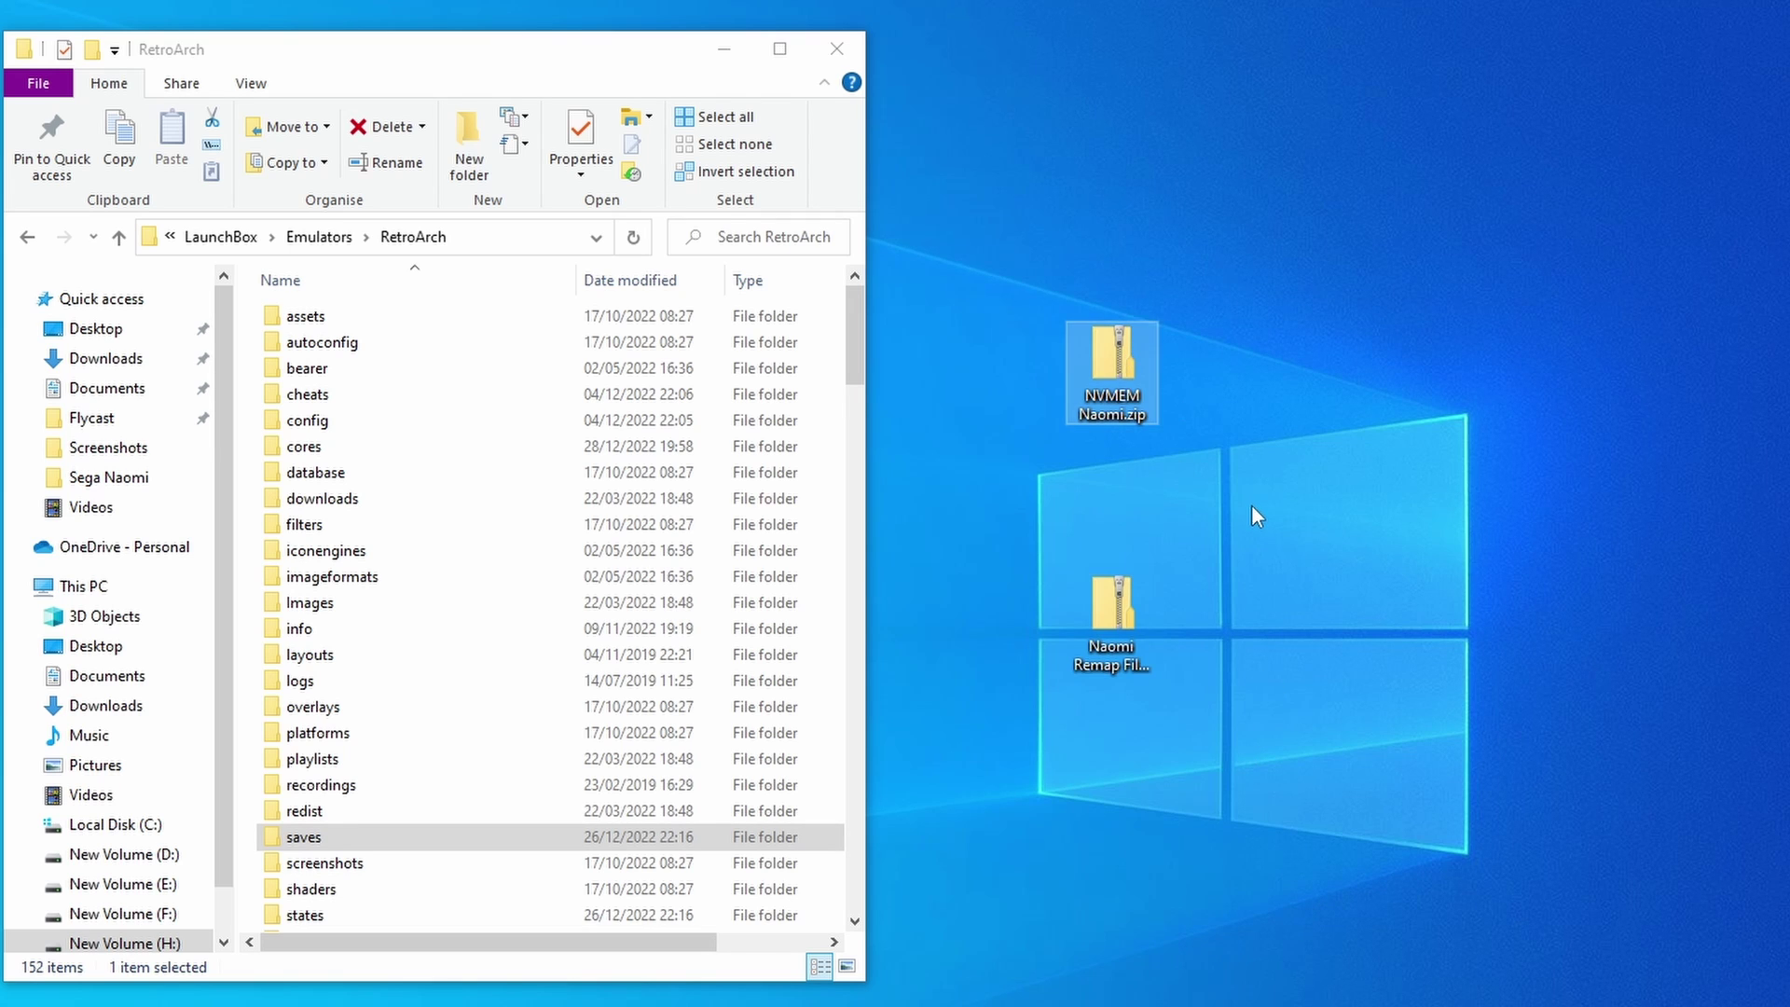
double_click(1113, 356)
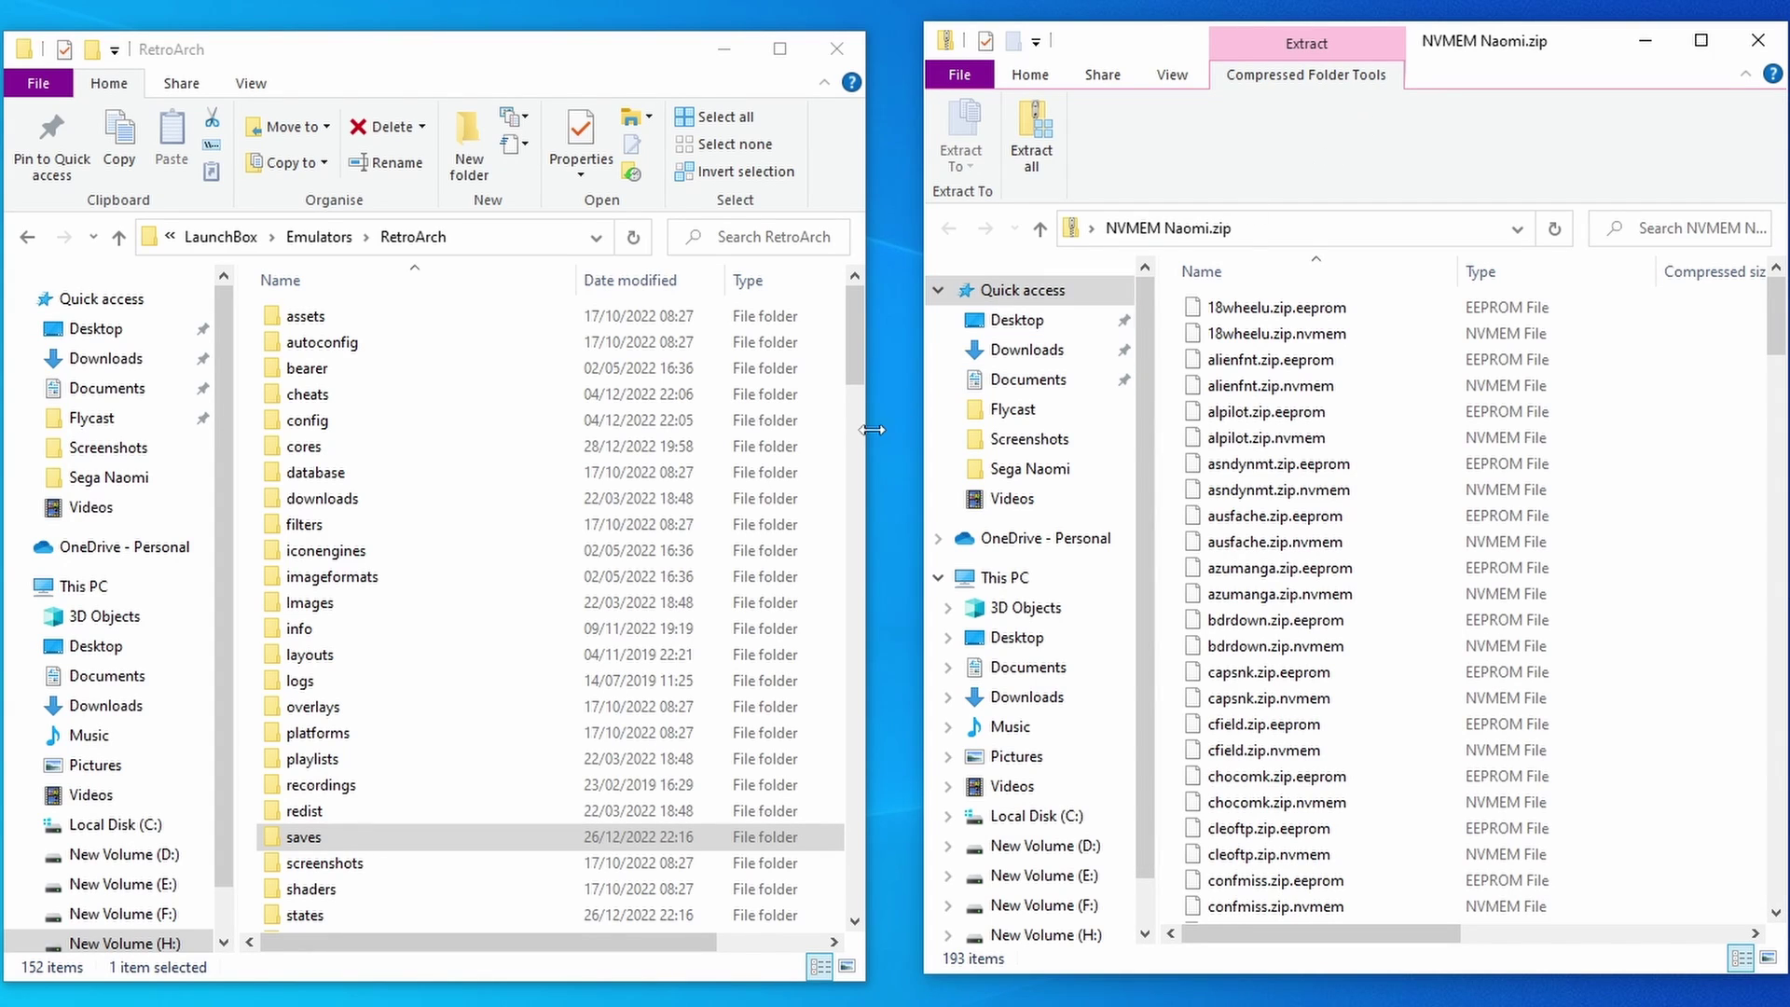
left_click(449, 839)
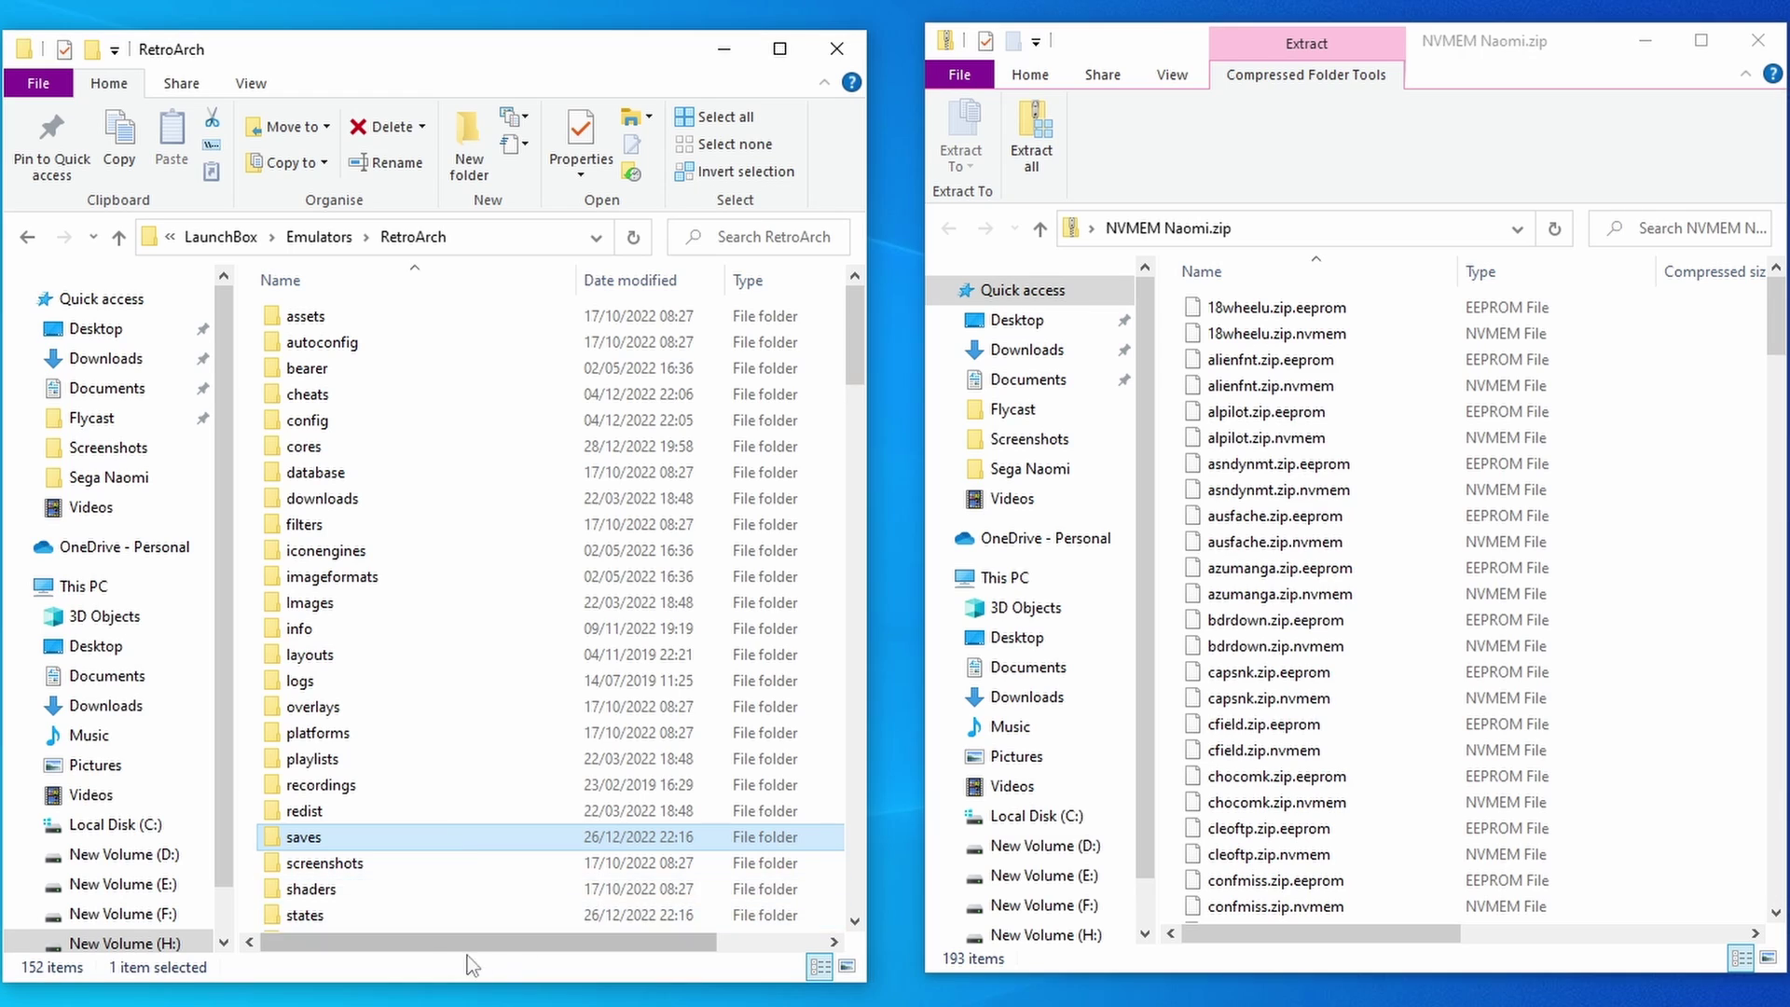
double_click(424, 838)
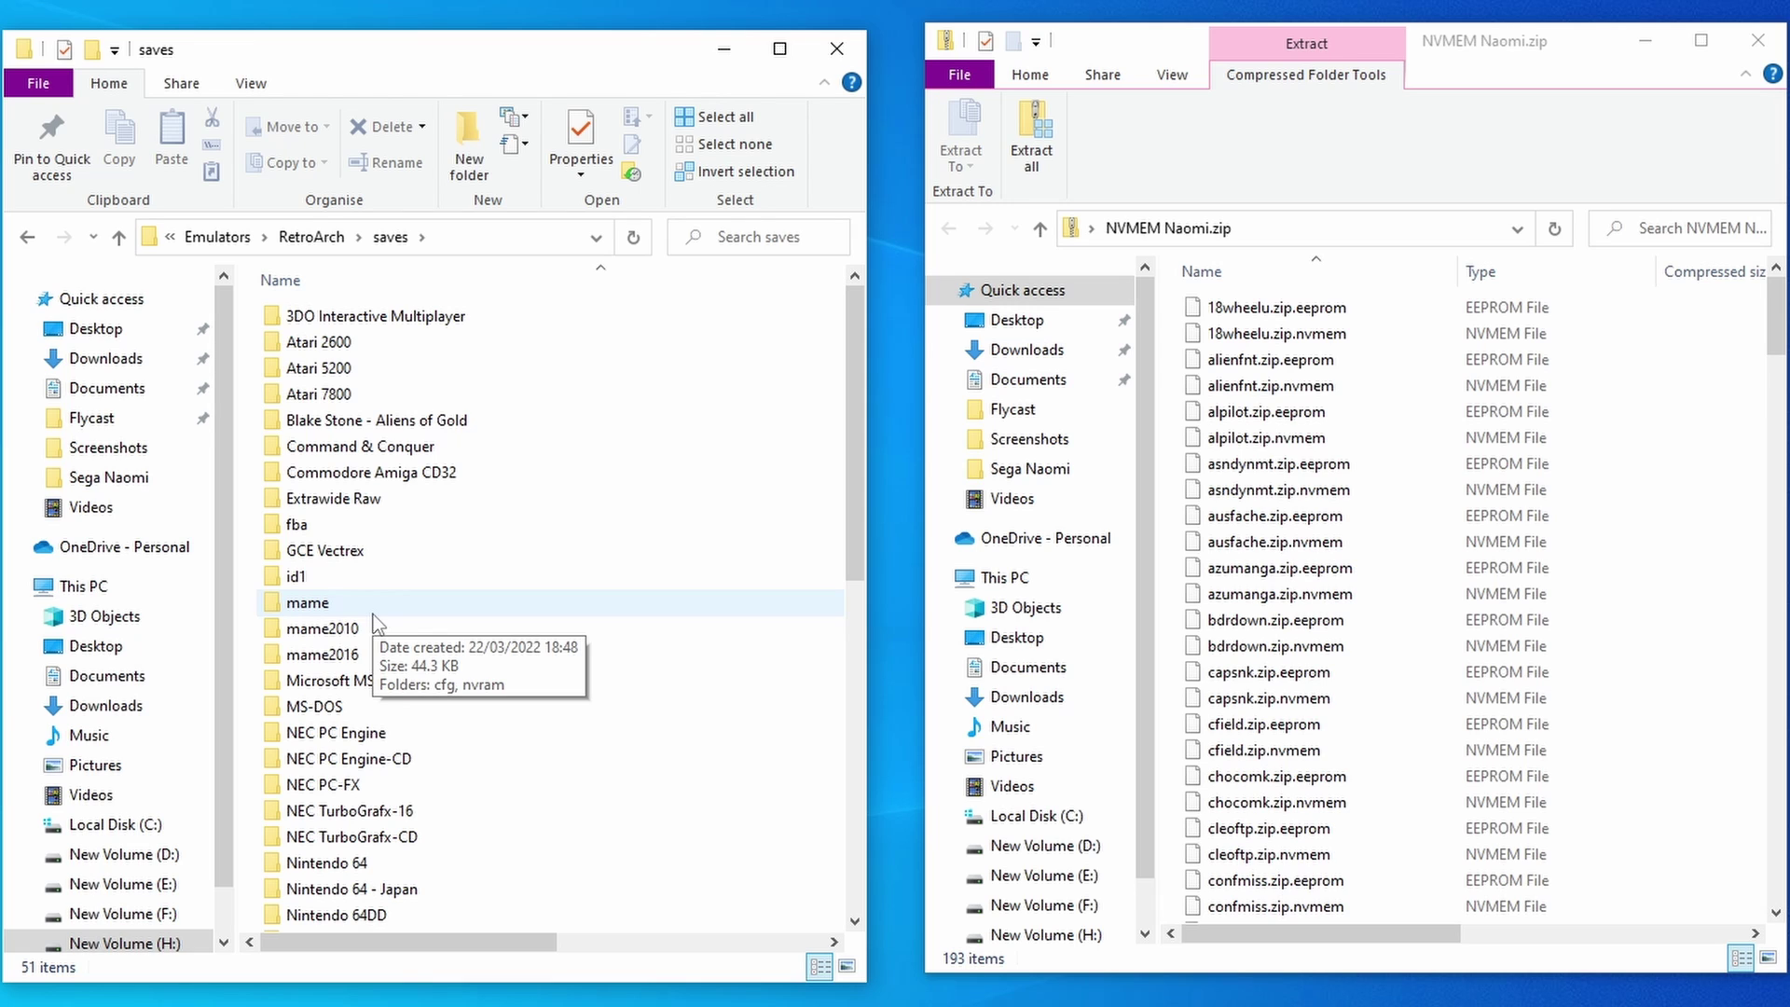
Locate the Sega Naomi folder inside saves and check its contents
scroll(373, 613, "down", 5)
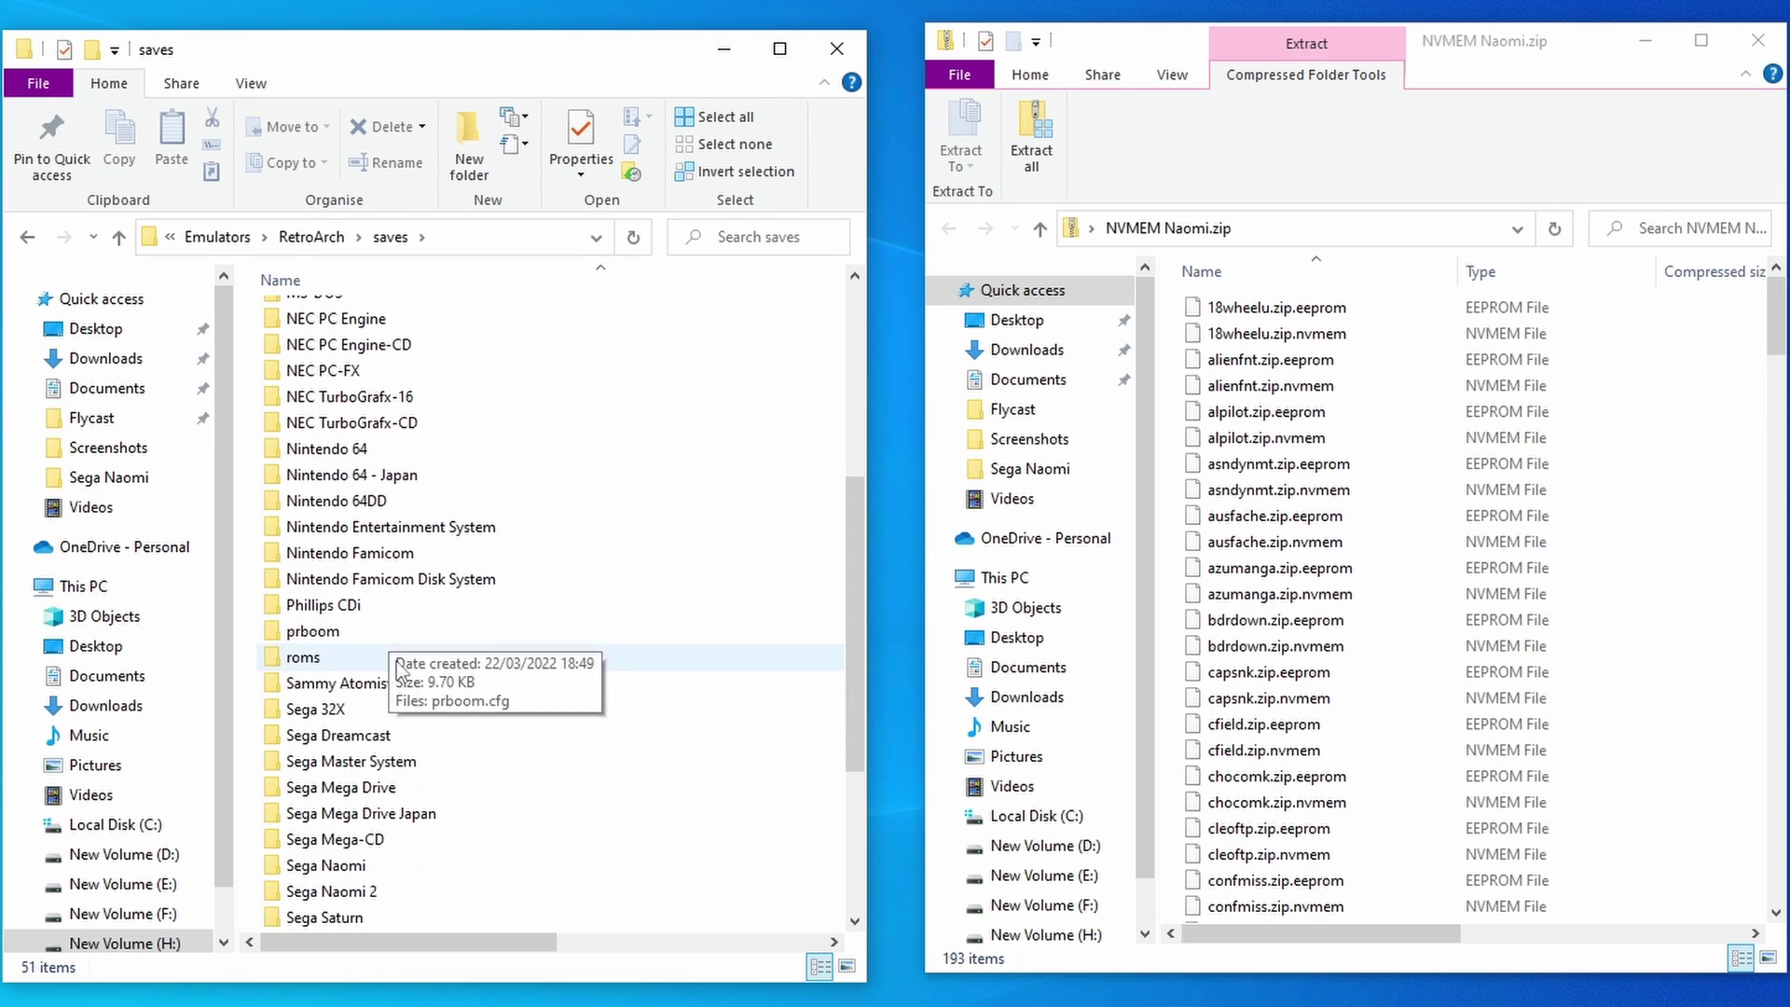
scroll(402, 678, "down", 2)
scroll(410, 685, "down", 1)
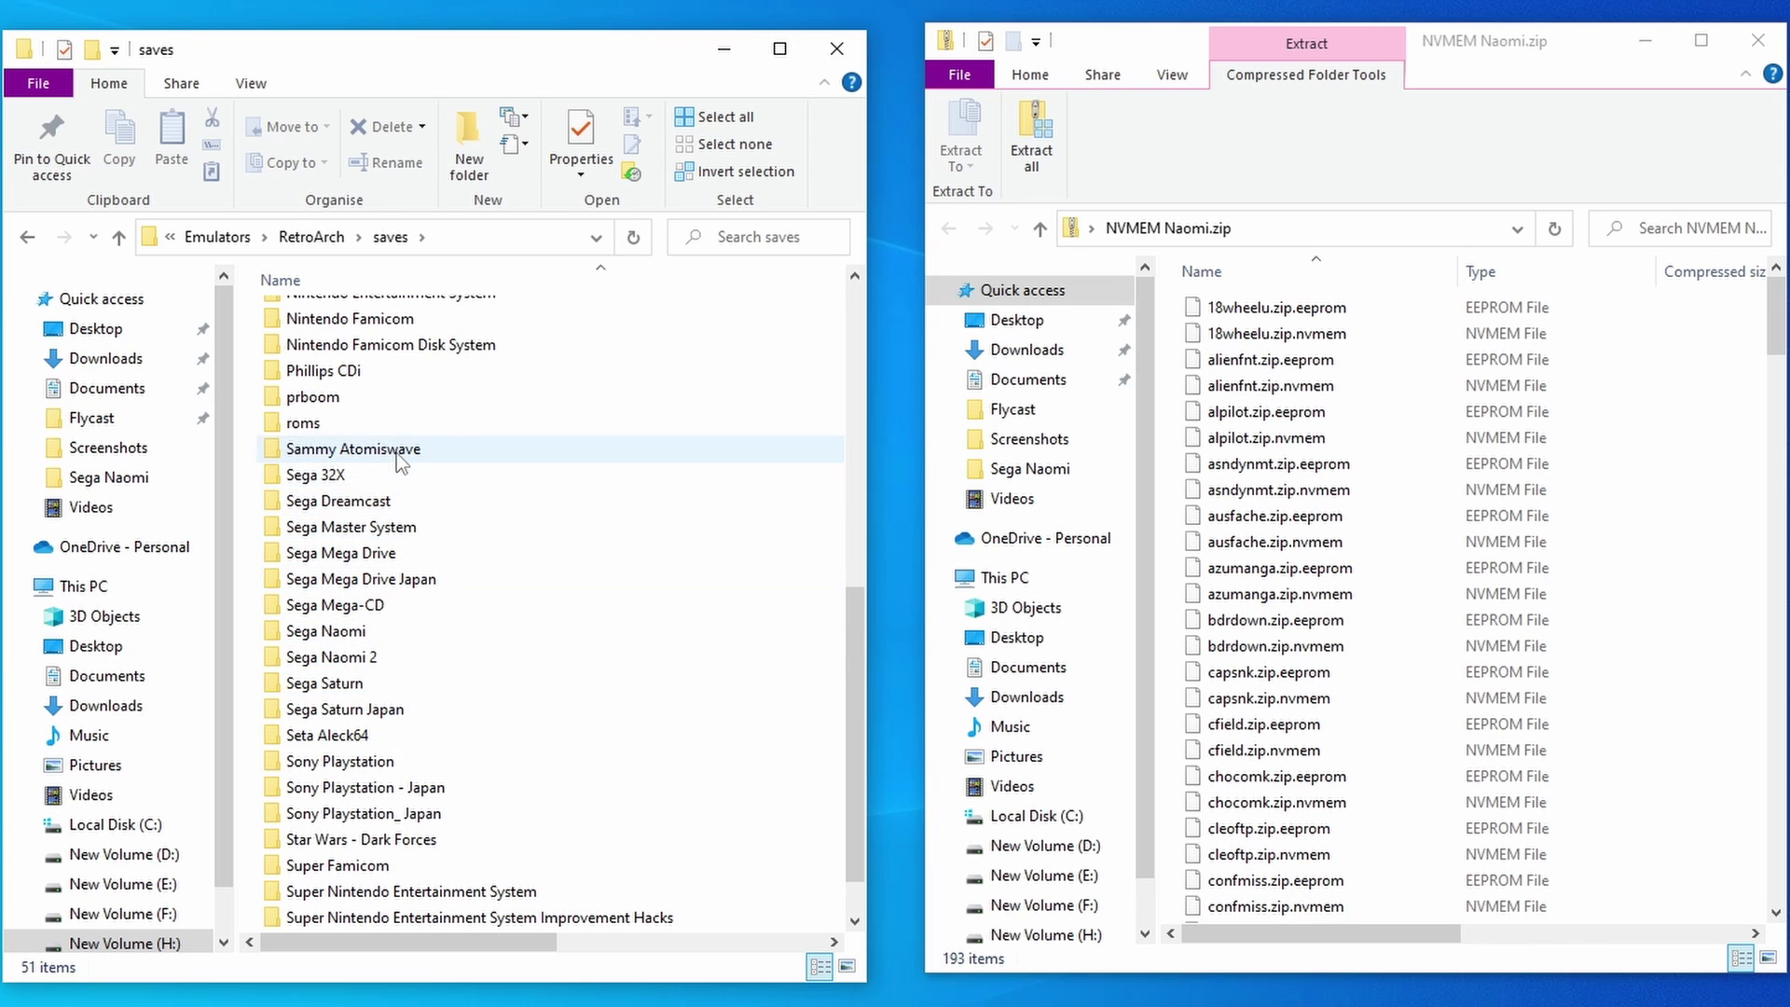
double_click(328, 633)
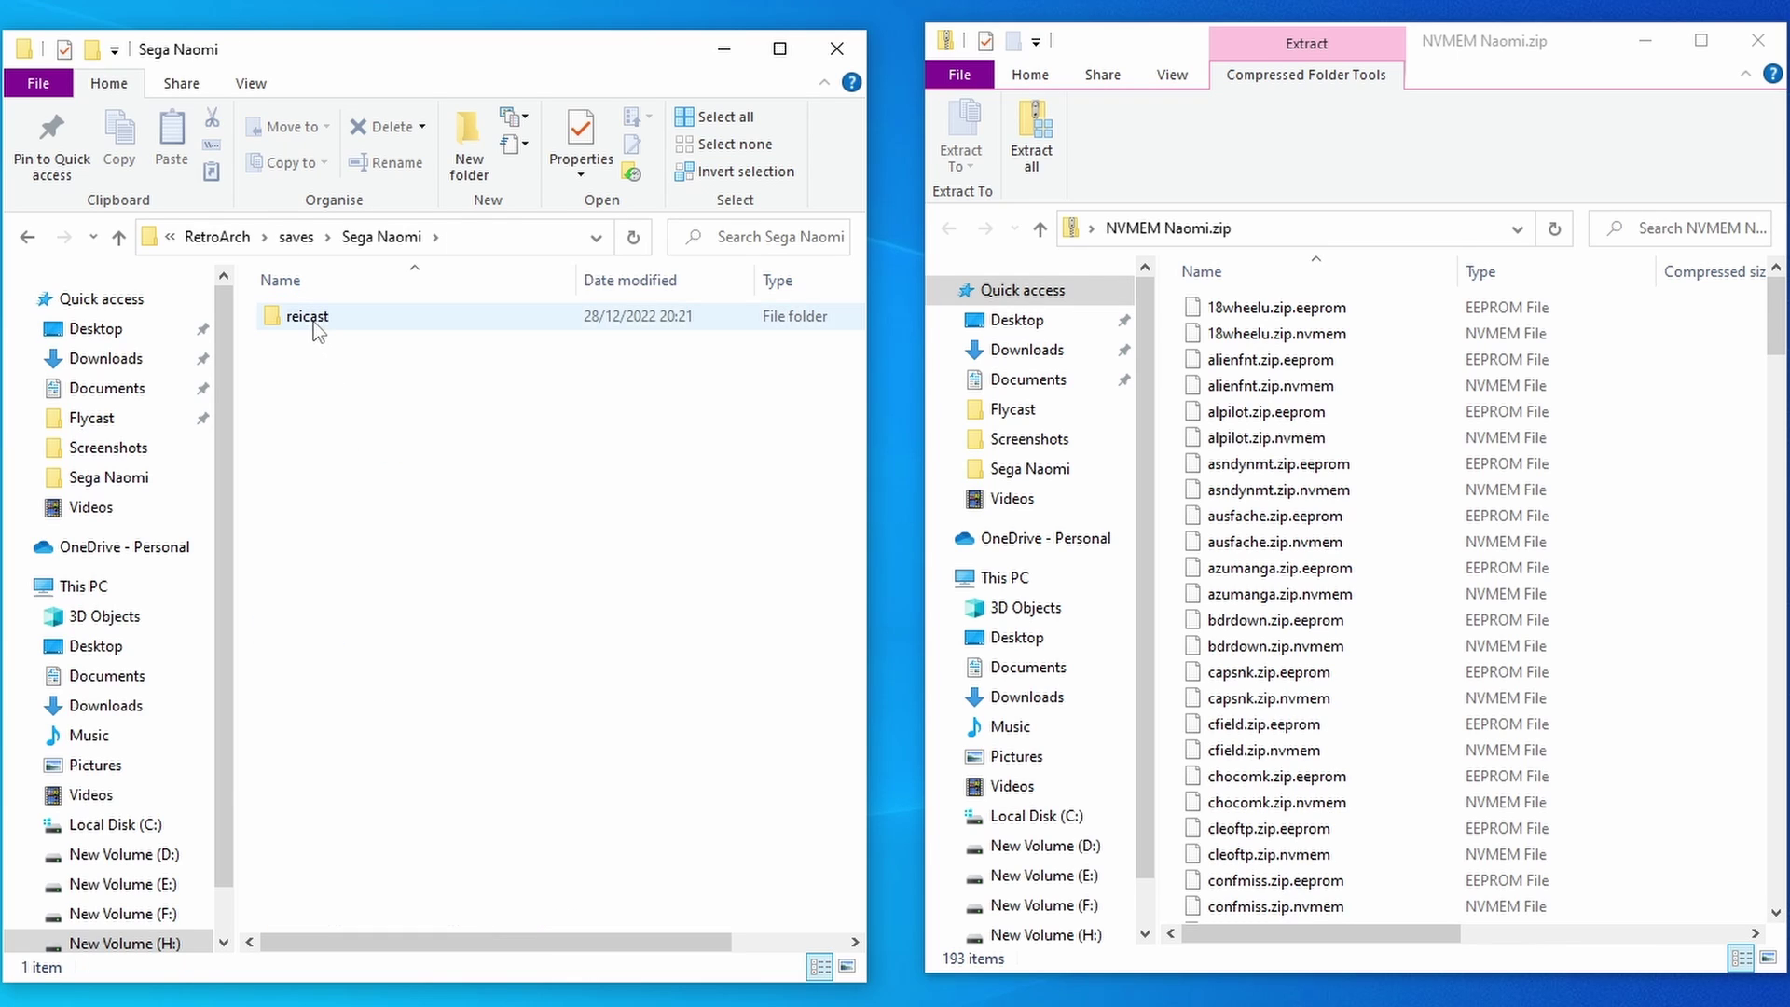
mouse_move(313, 322)
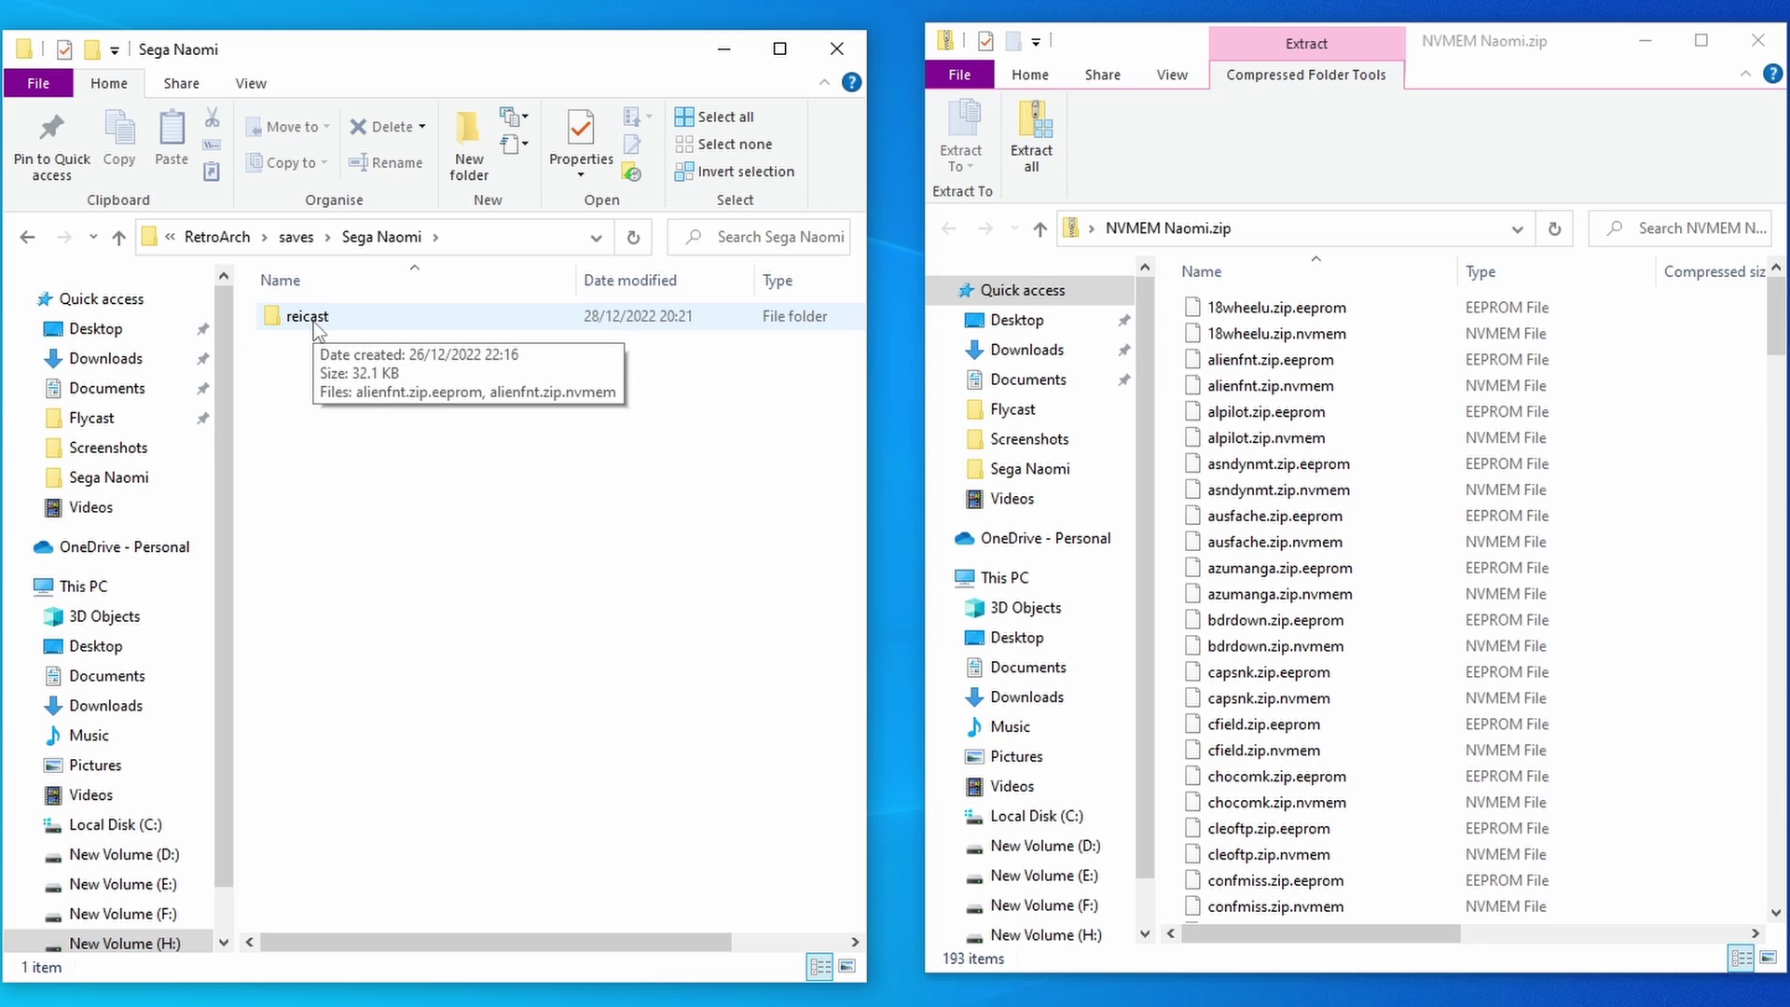
left_click(297, 239)
scroll(411, 653, "up", 5)
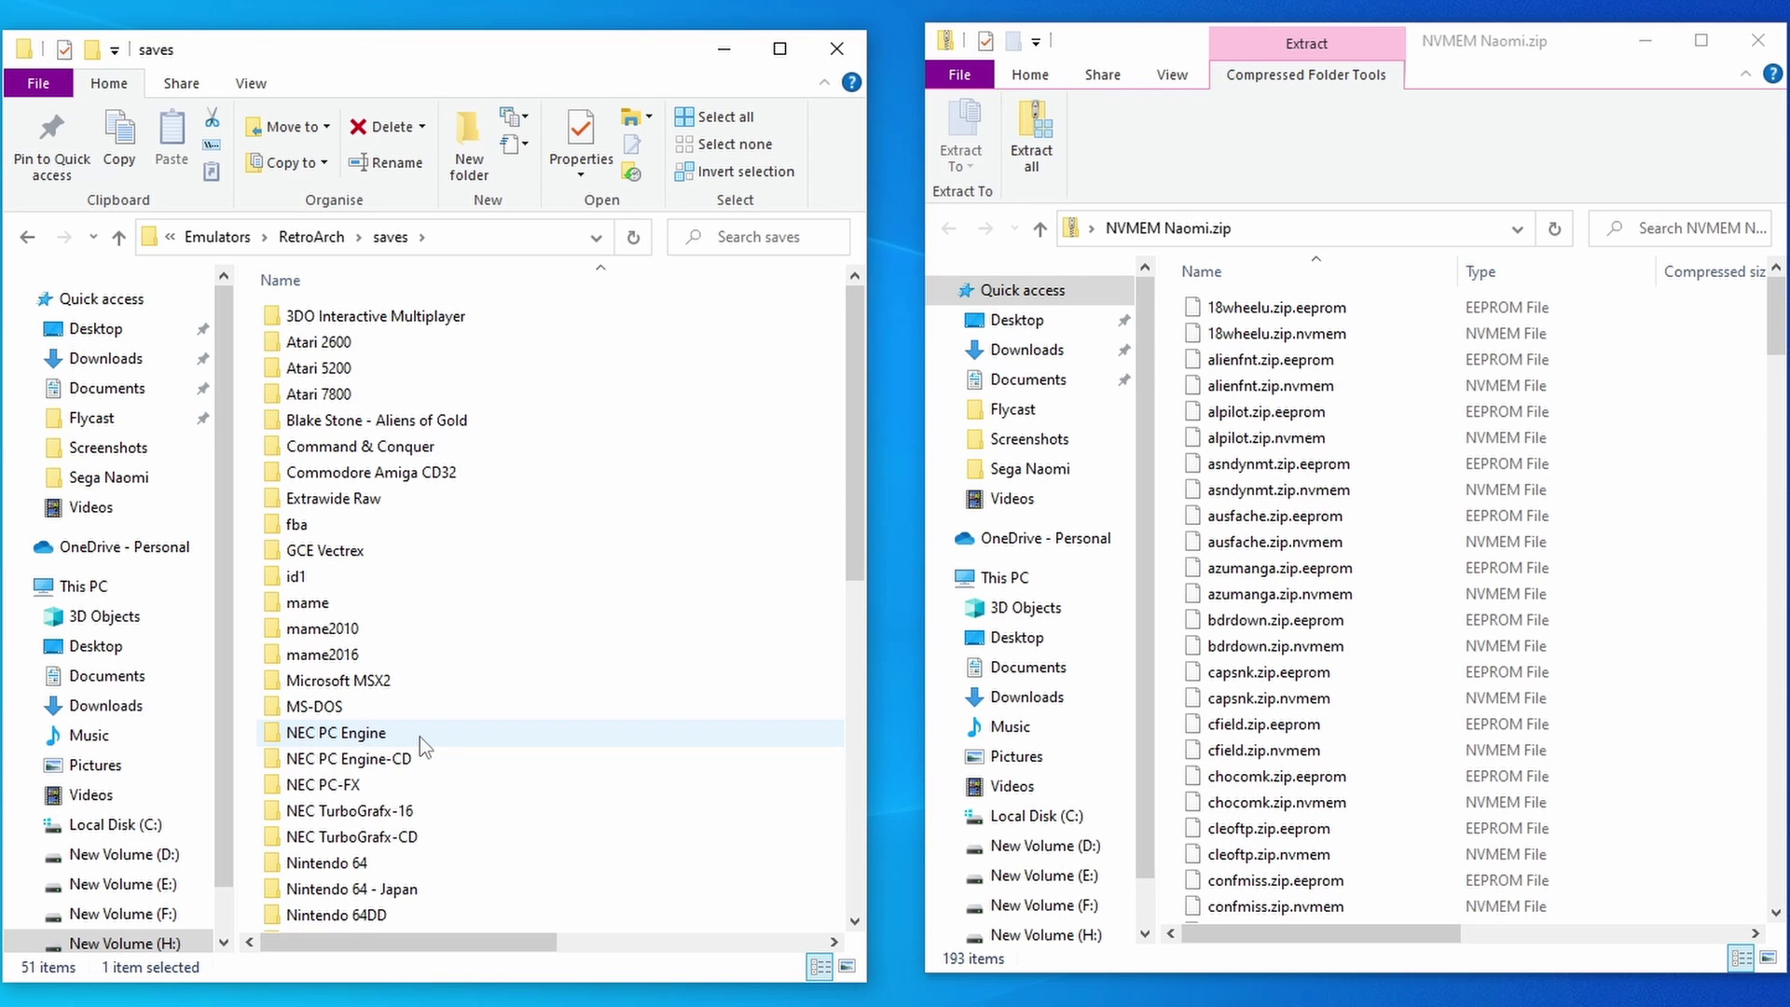
scroll(420, 736, "down", 5)
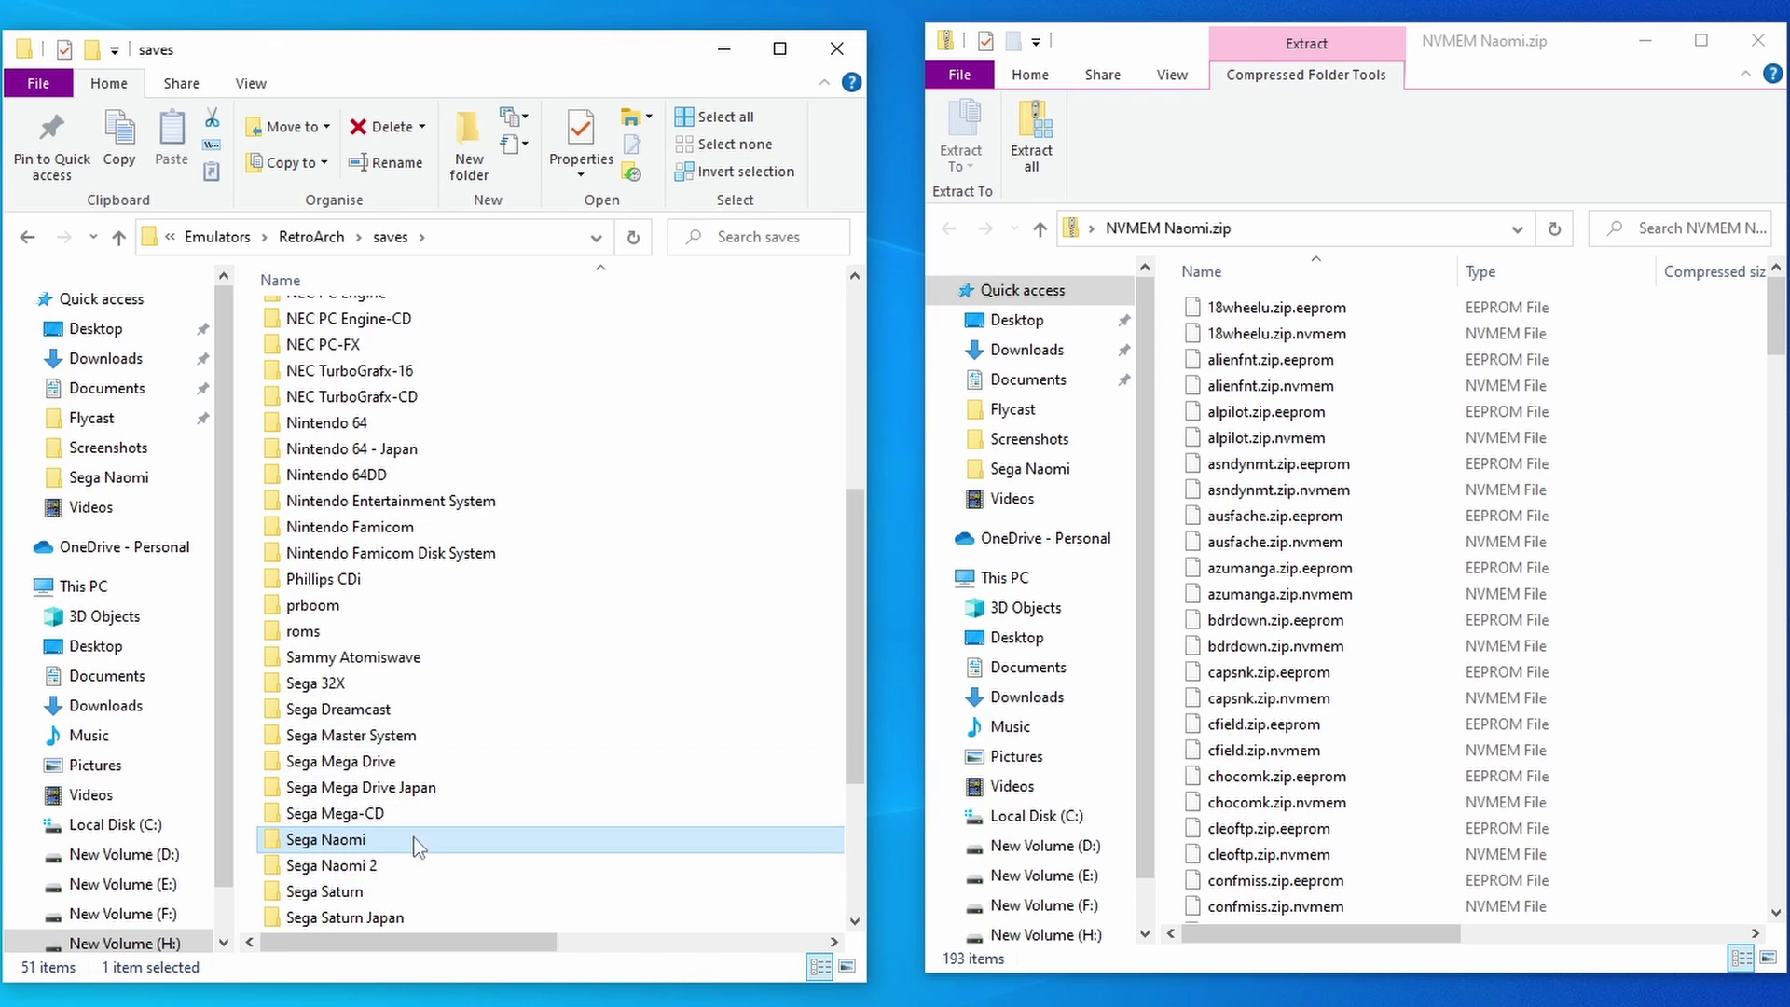
Open saves\Sega Naomi\reicast and drag all 193 zip files in, choosing Replace the files
double_click(373, 842)
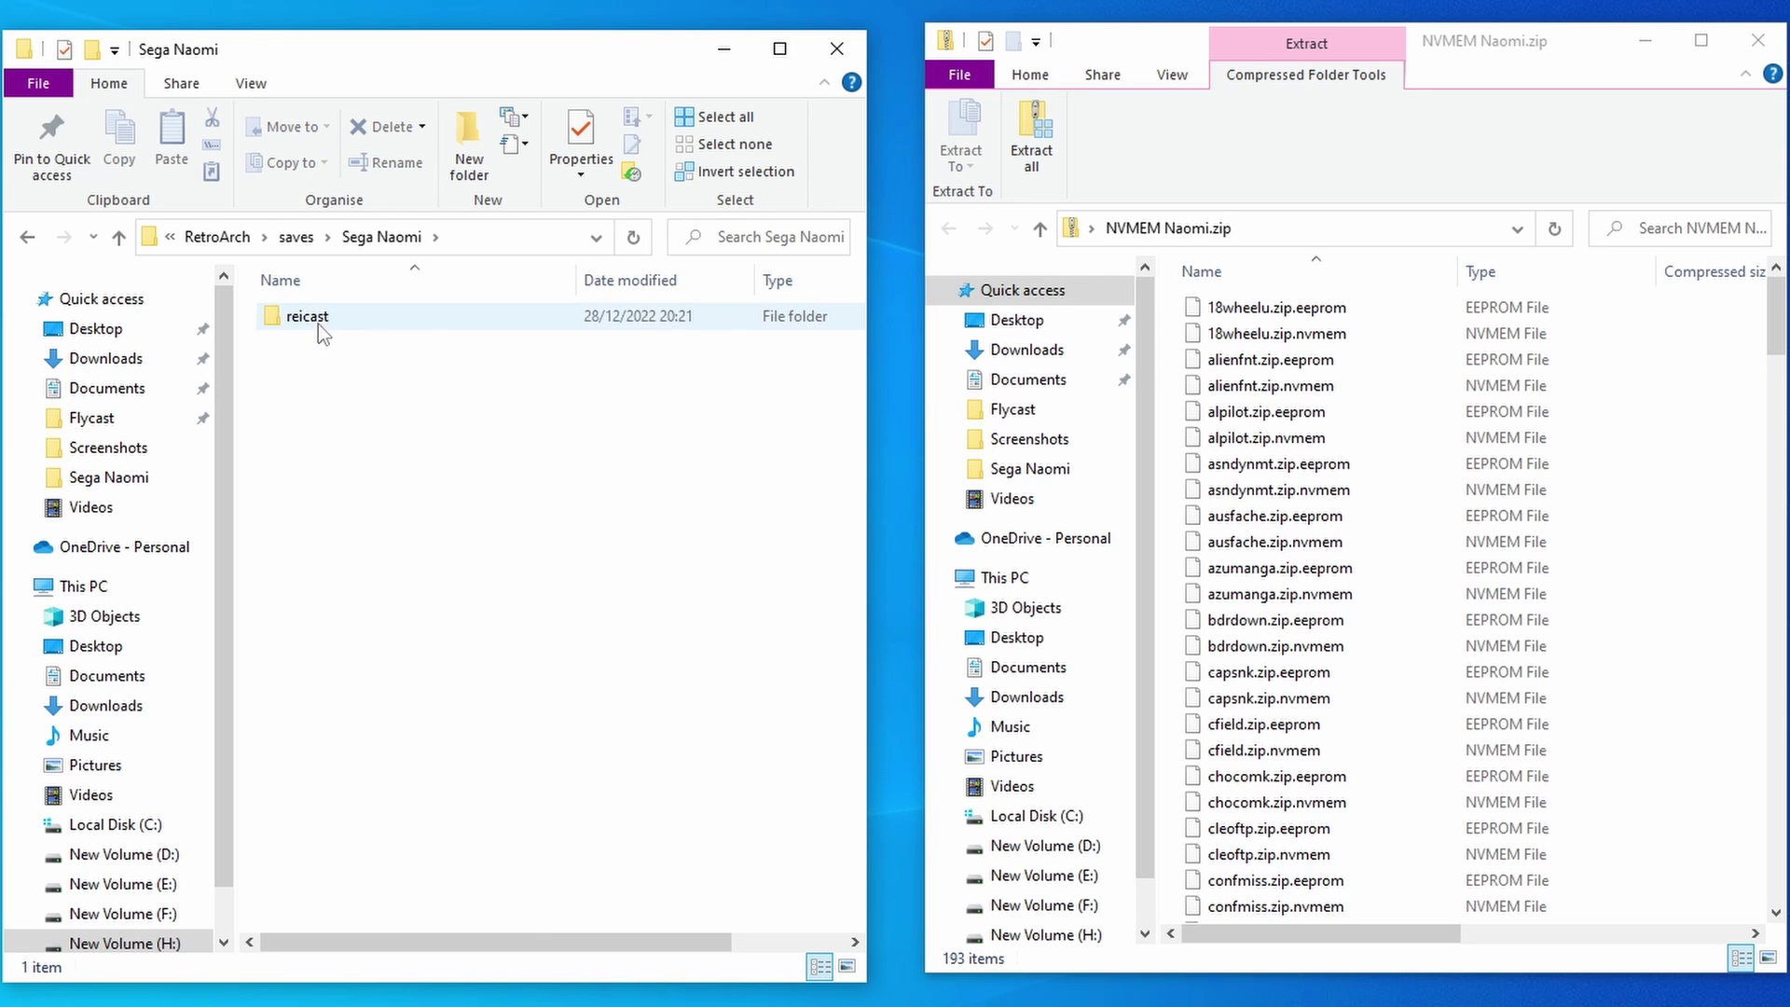
double_click(317, 323)
left_click(1233, 594)
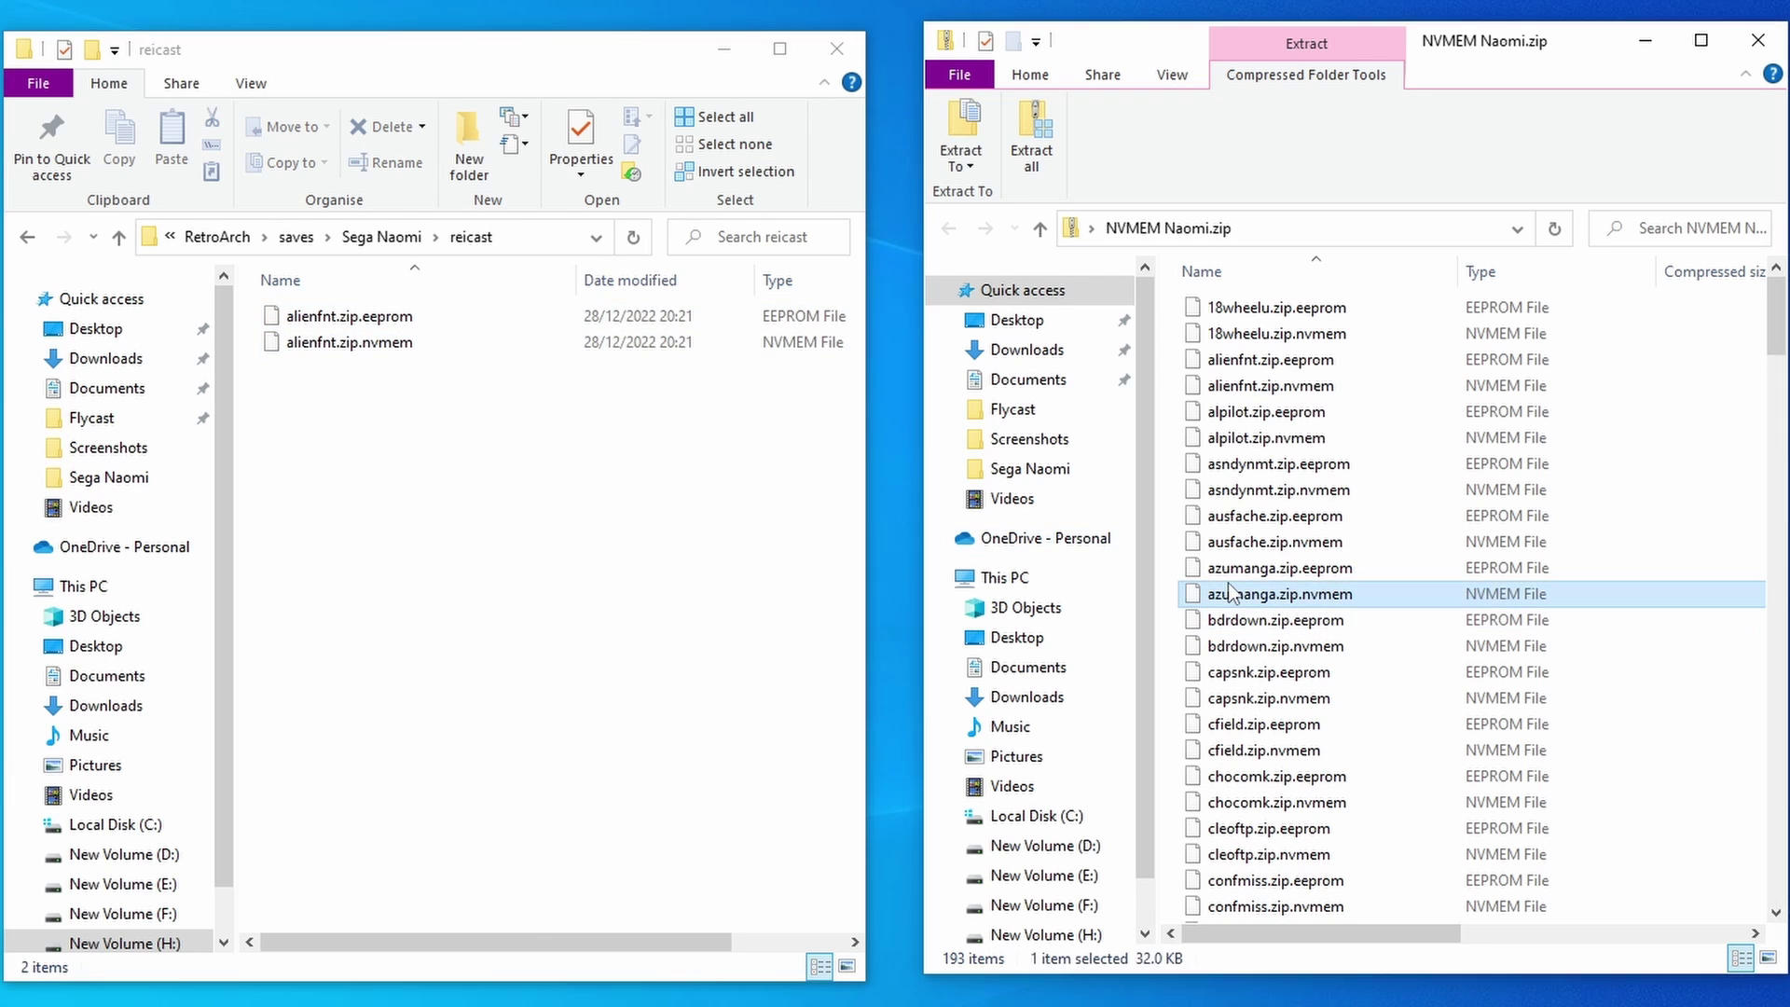
key("ctrl+a")
left_click_drag(1234, 594, 613, 606)
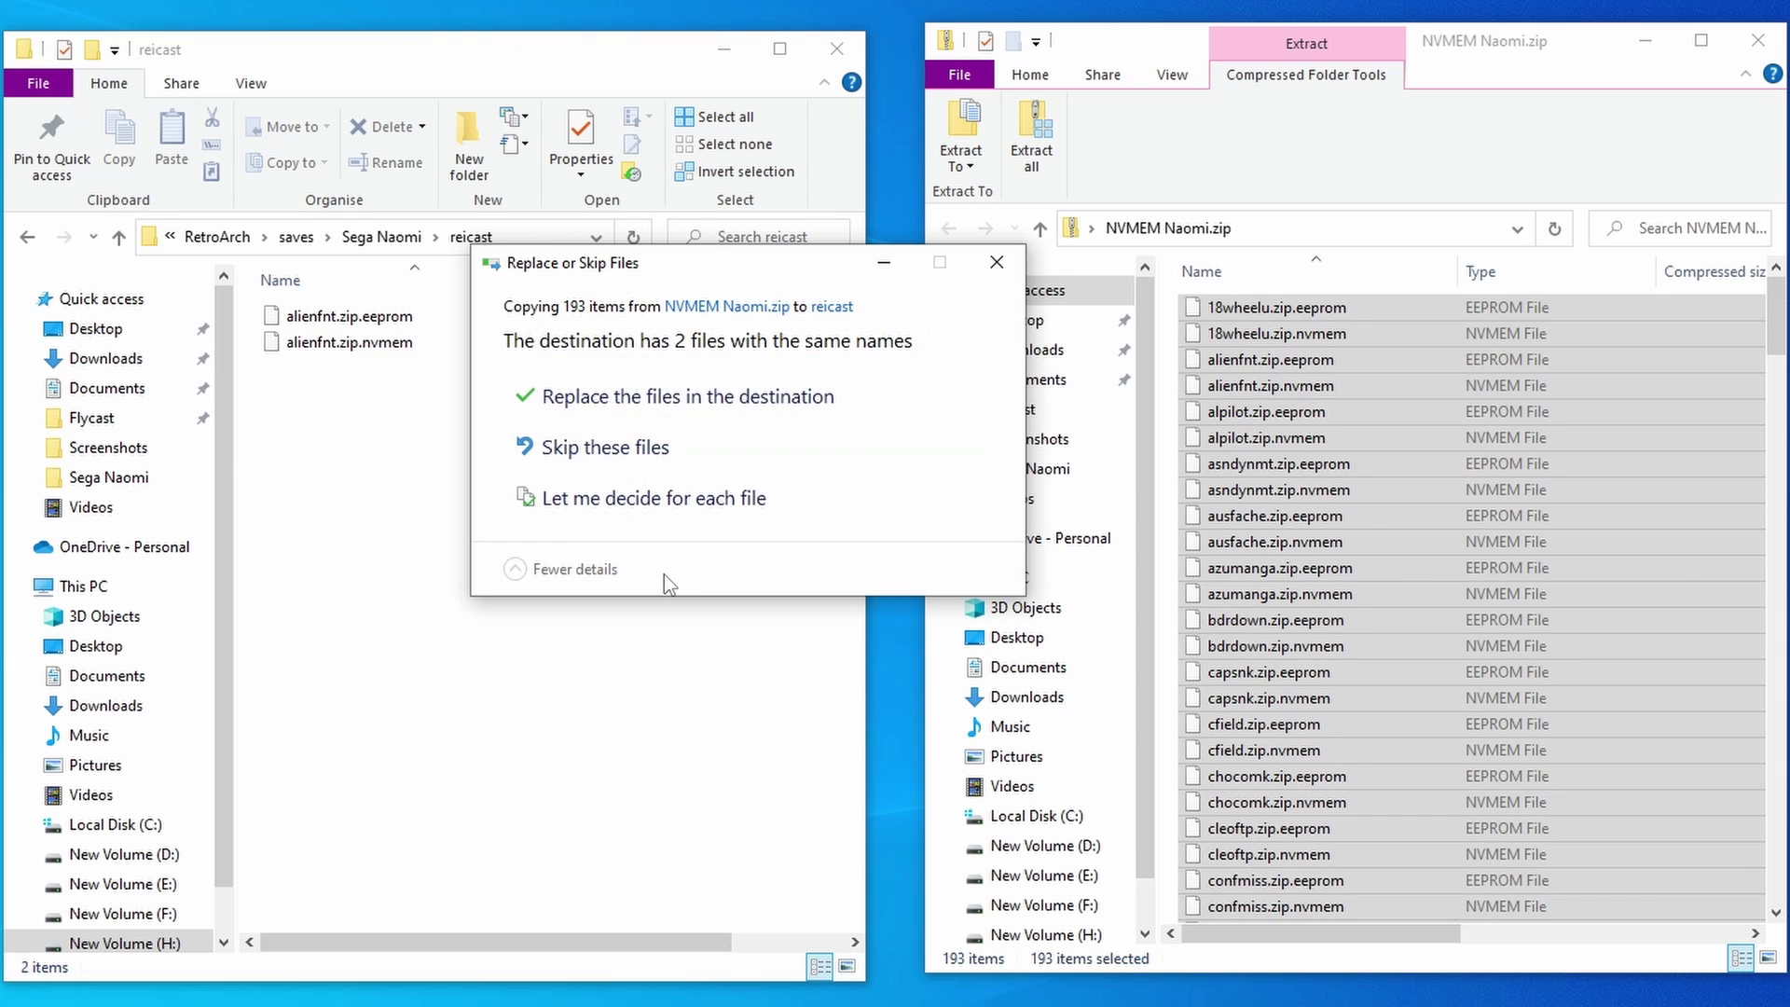
left_click(591, 398)
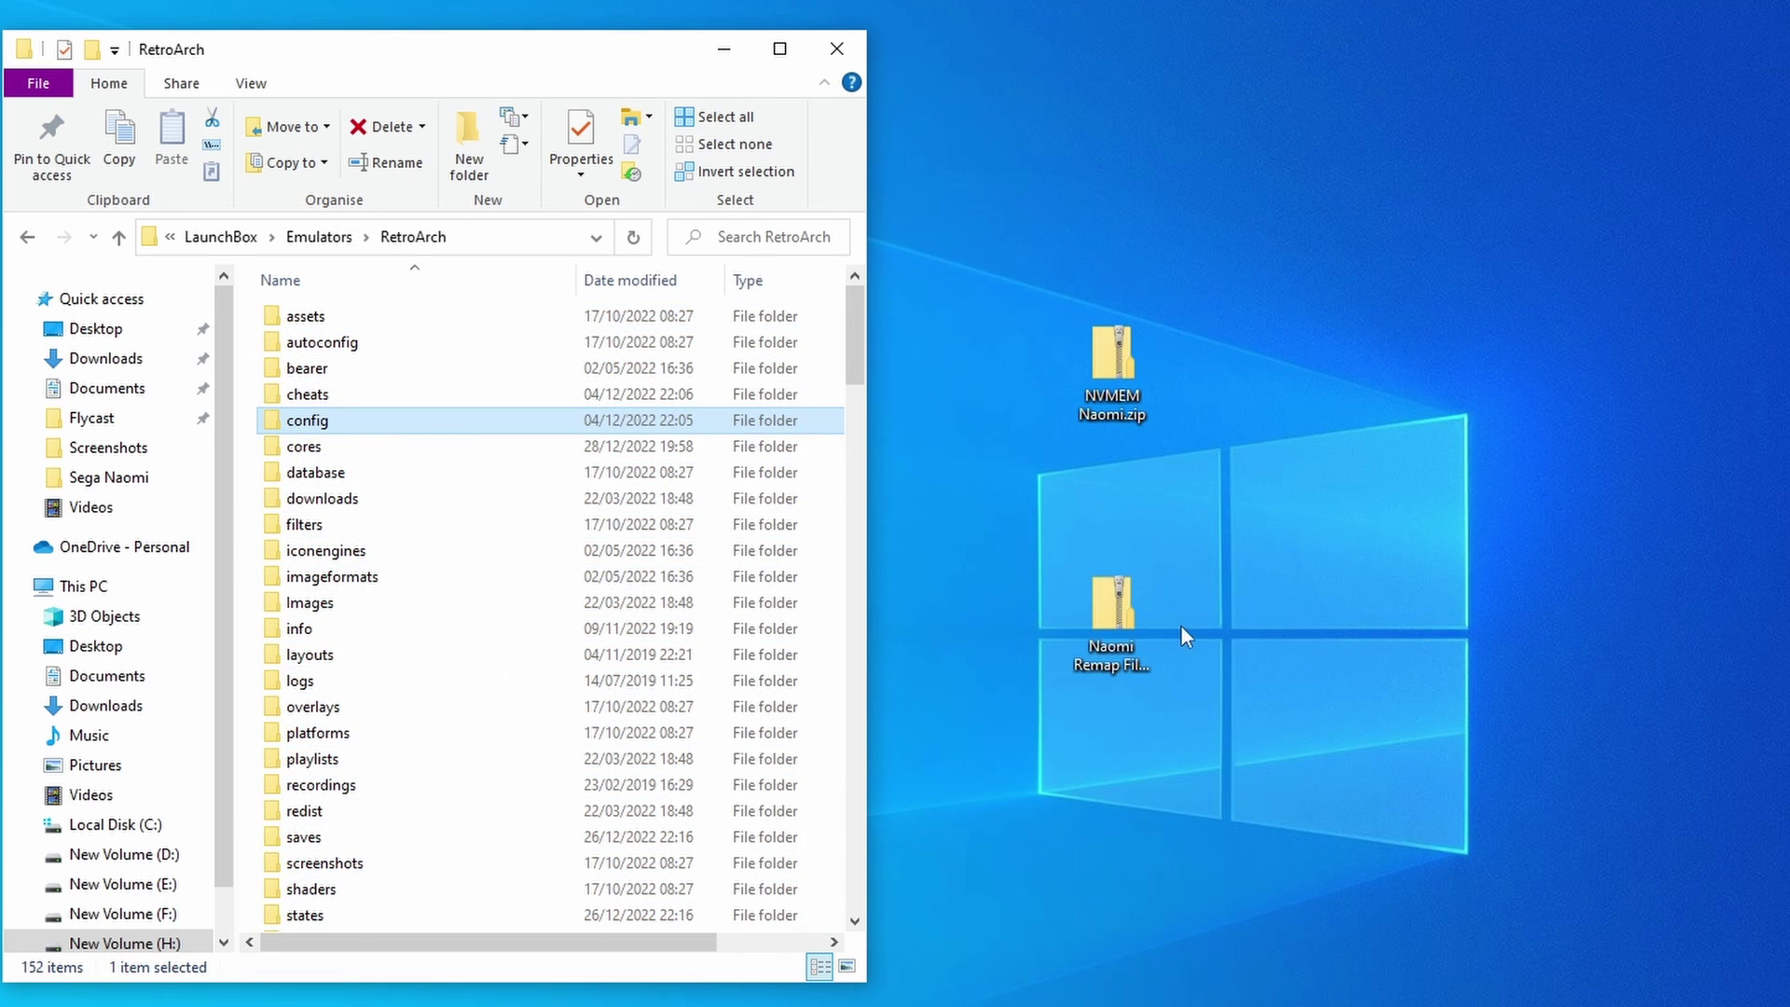
Open the Naomi Remap Files zip and RetroArch's config\remaps\Flycast folder
left_click(1125, 623)
double_click(1125, 623)
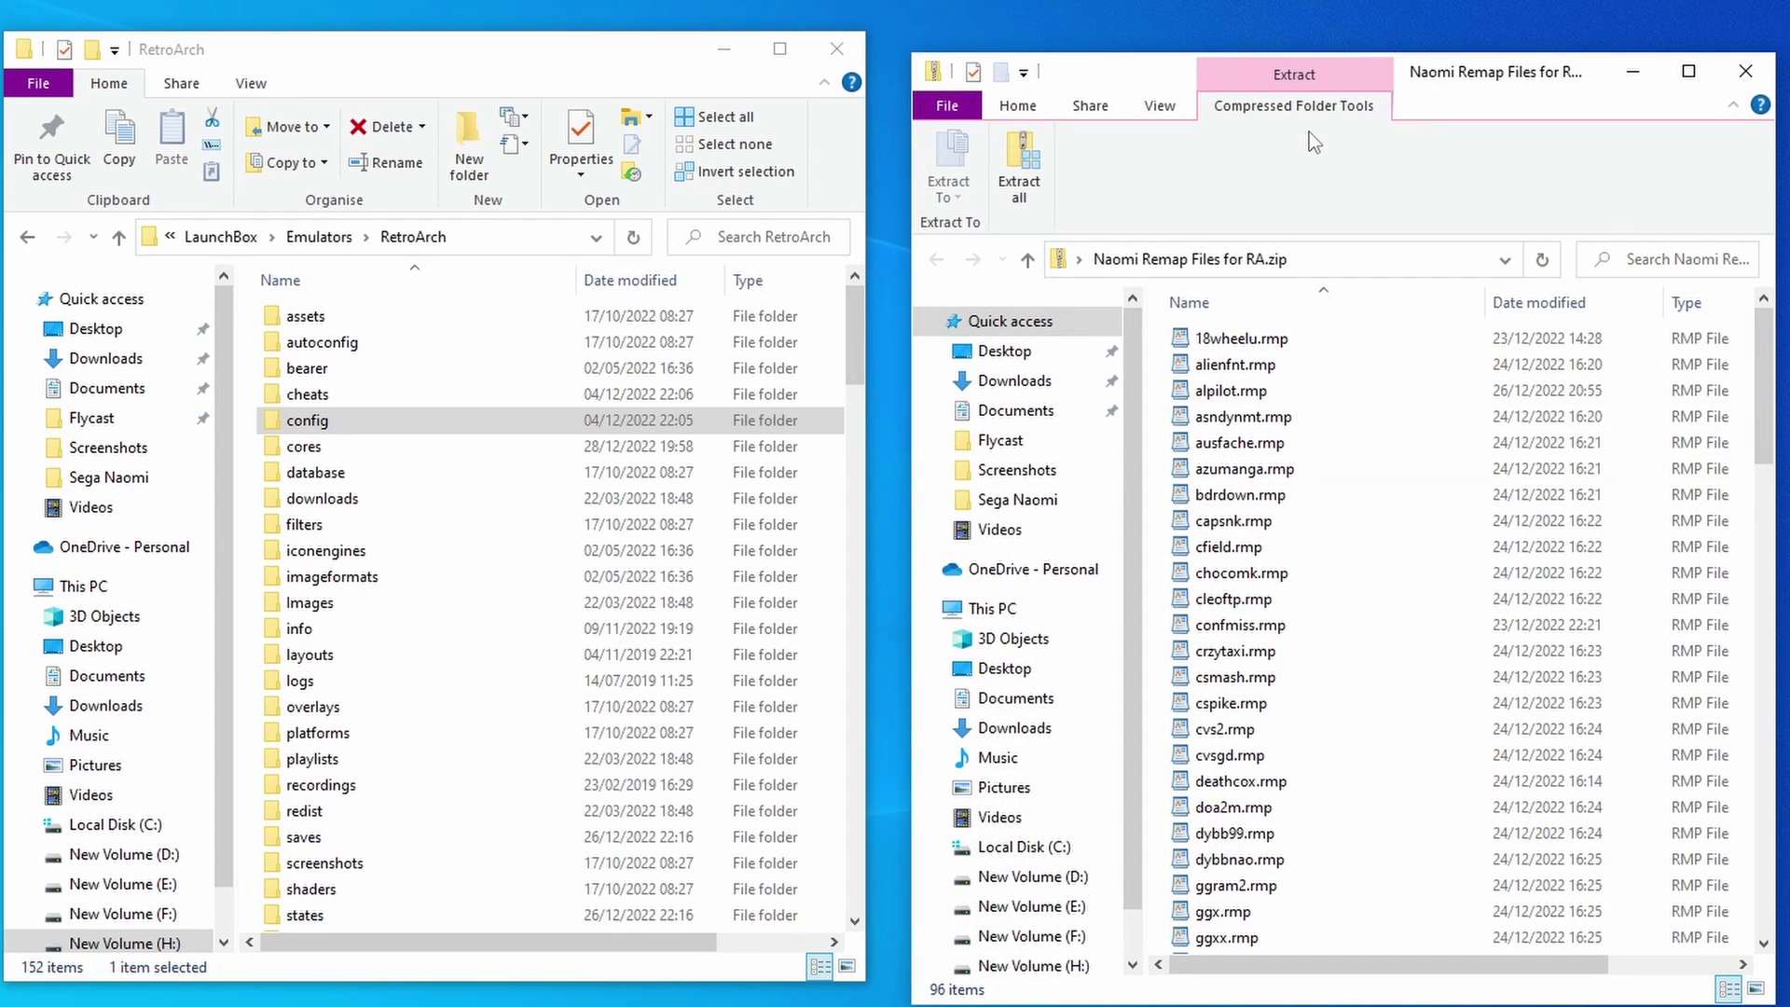
left_click(373, 420)
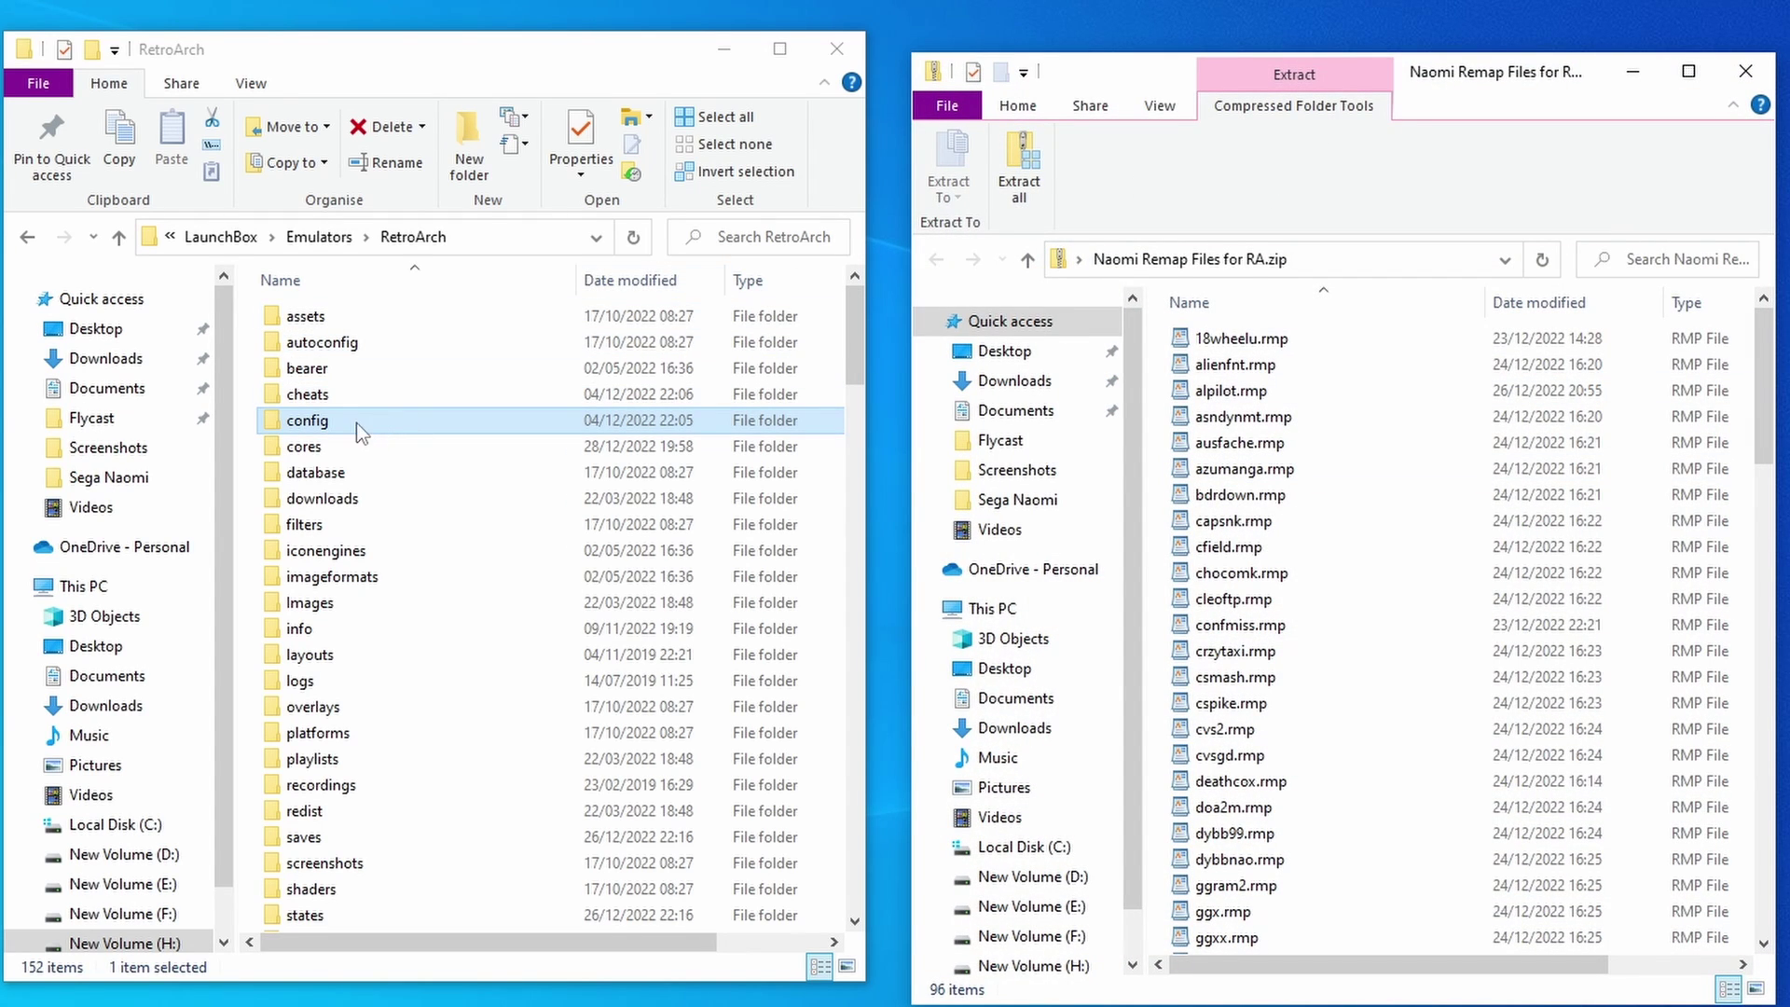
double_click(355, 422)
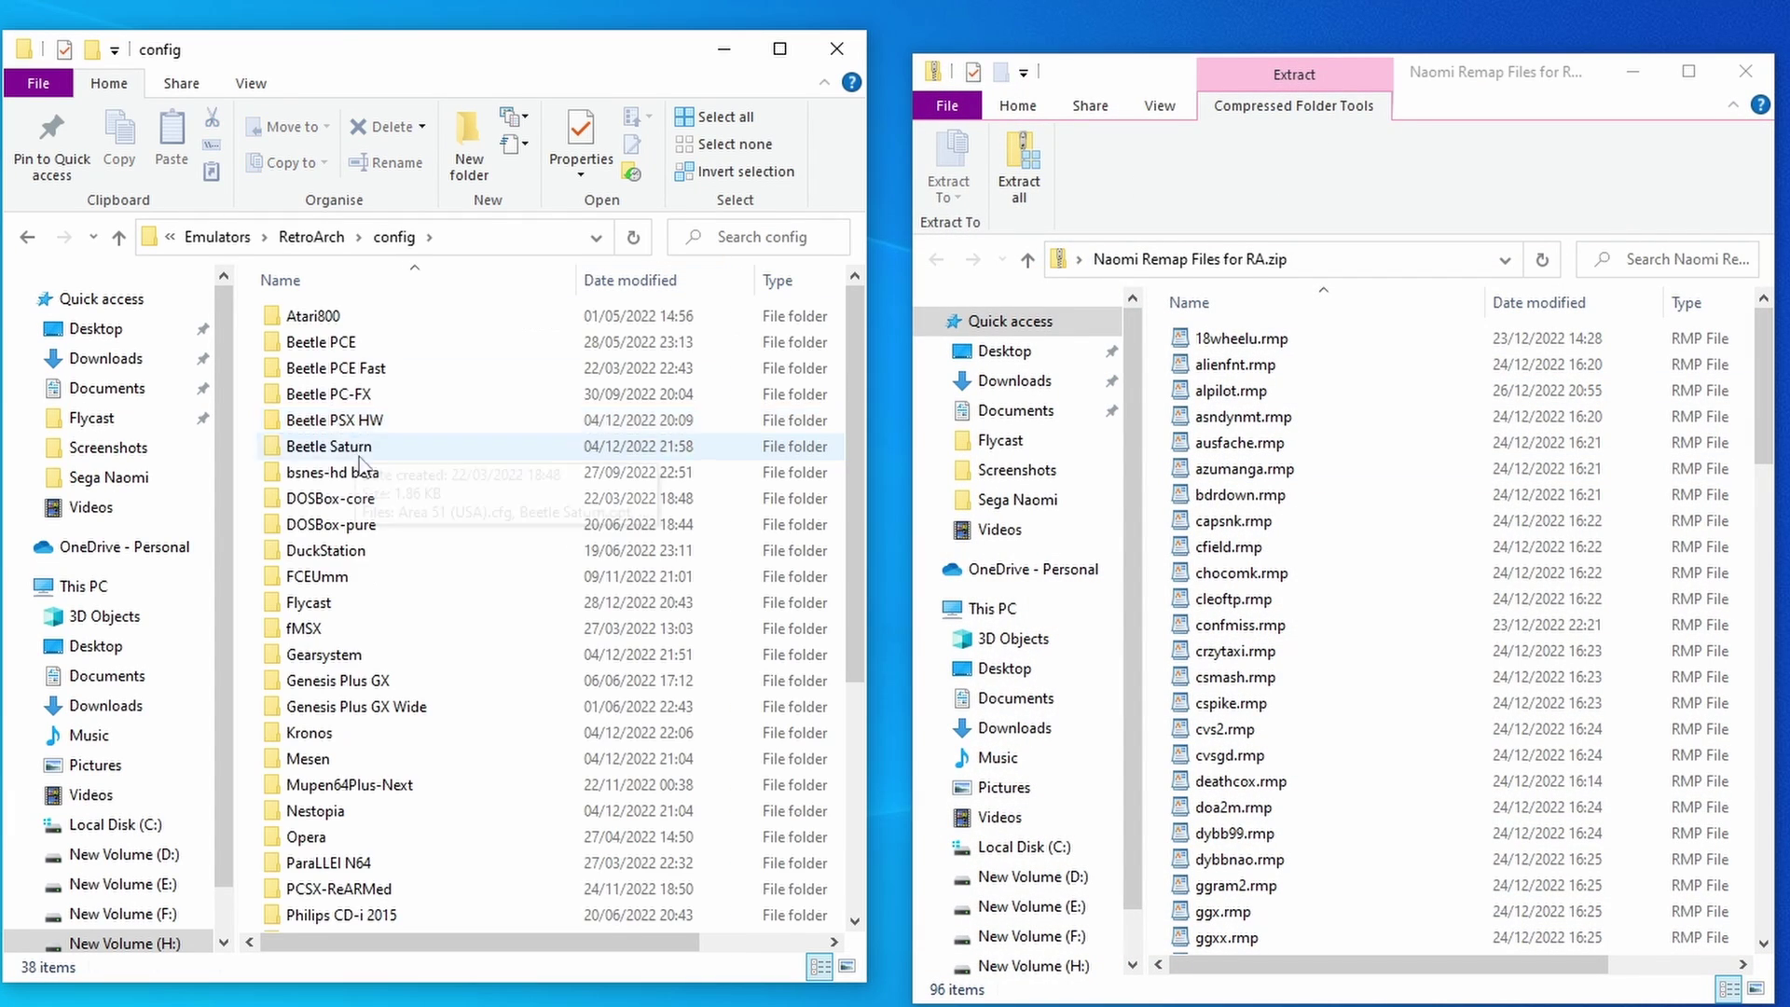
scroll(364, 478, "down", 3)
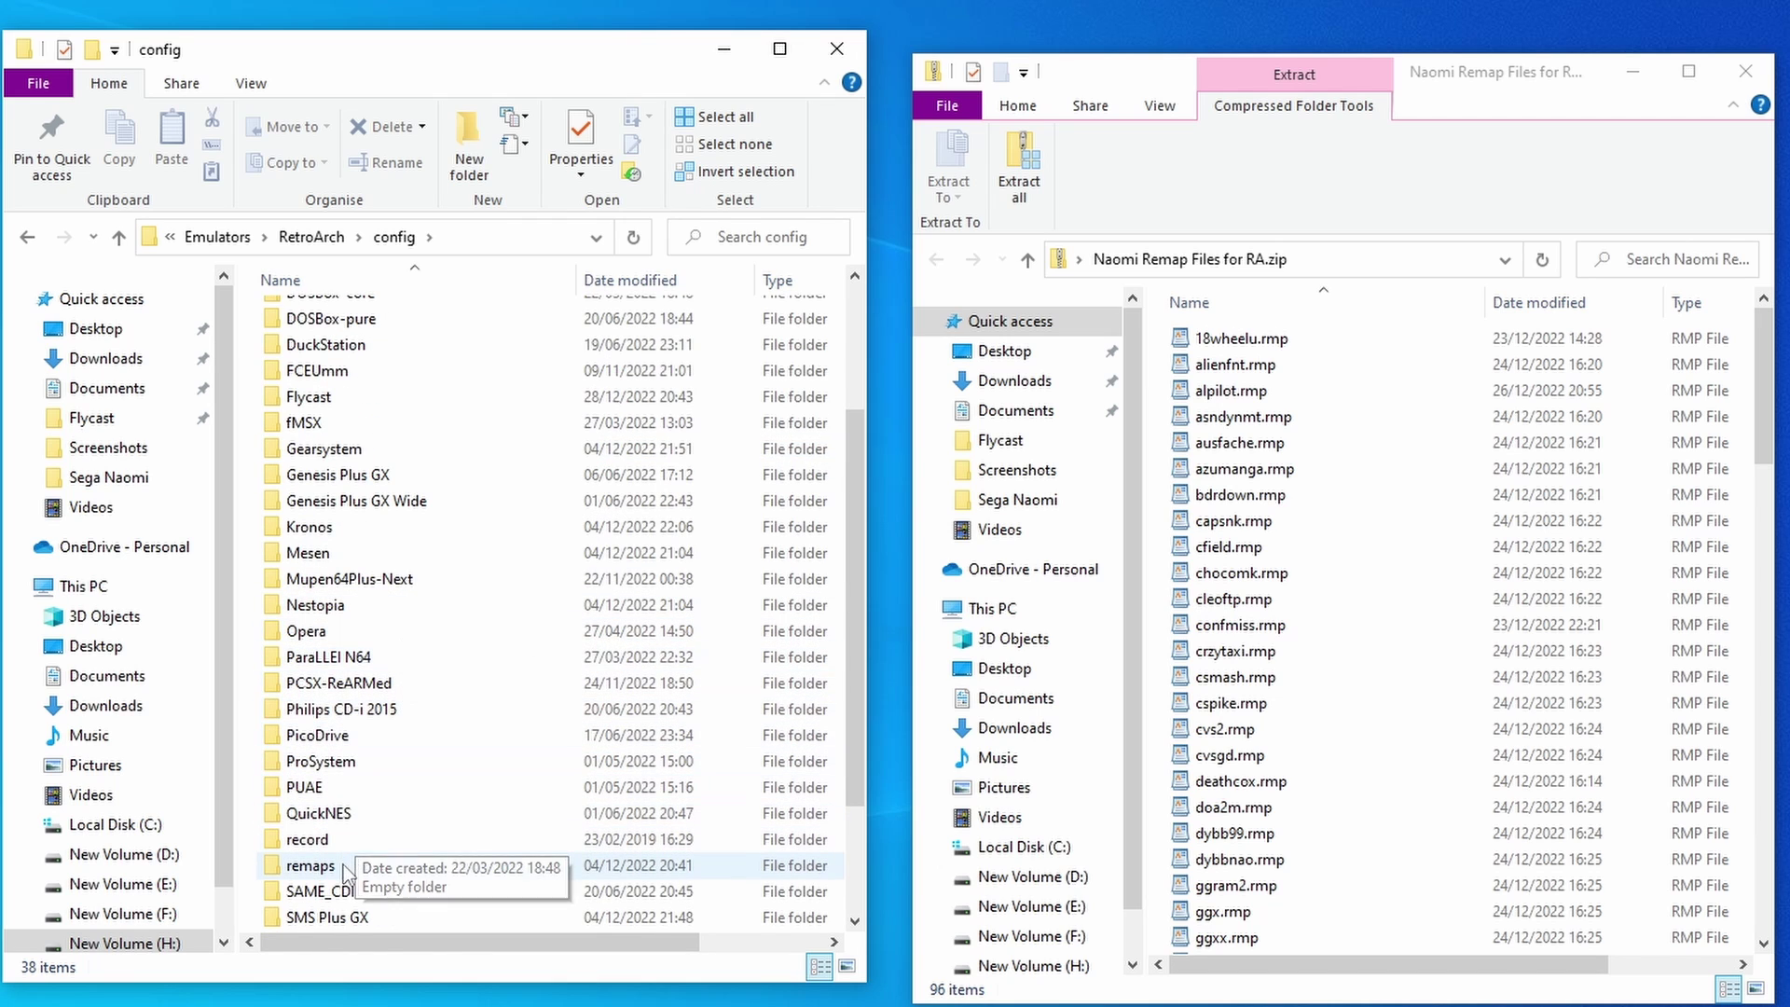
double_click(313, 866)
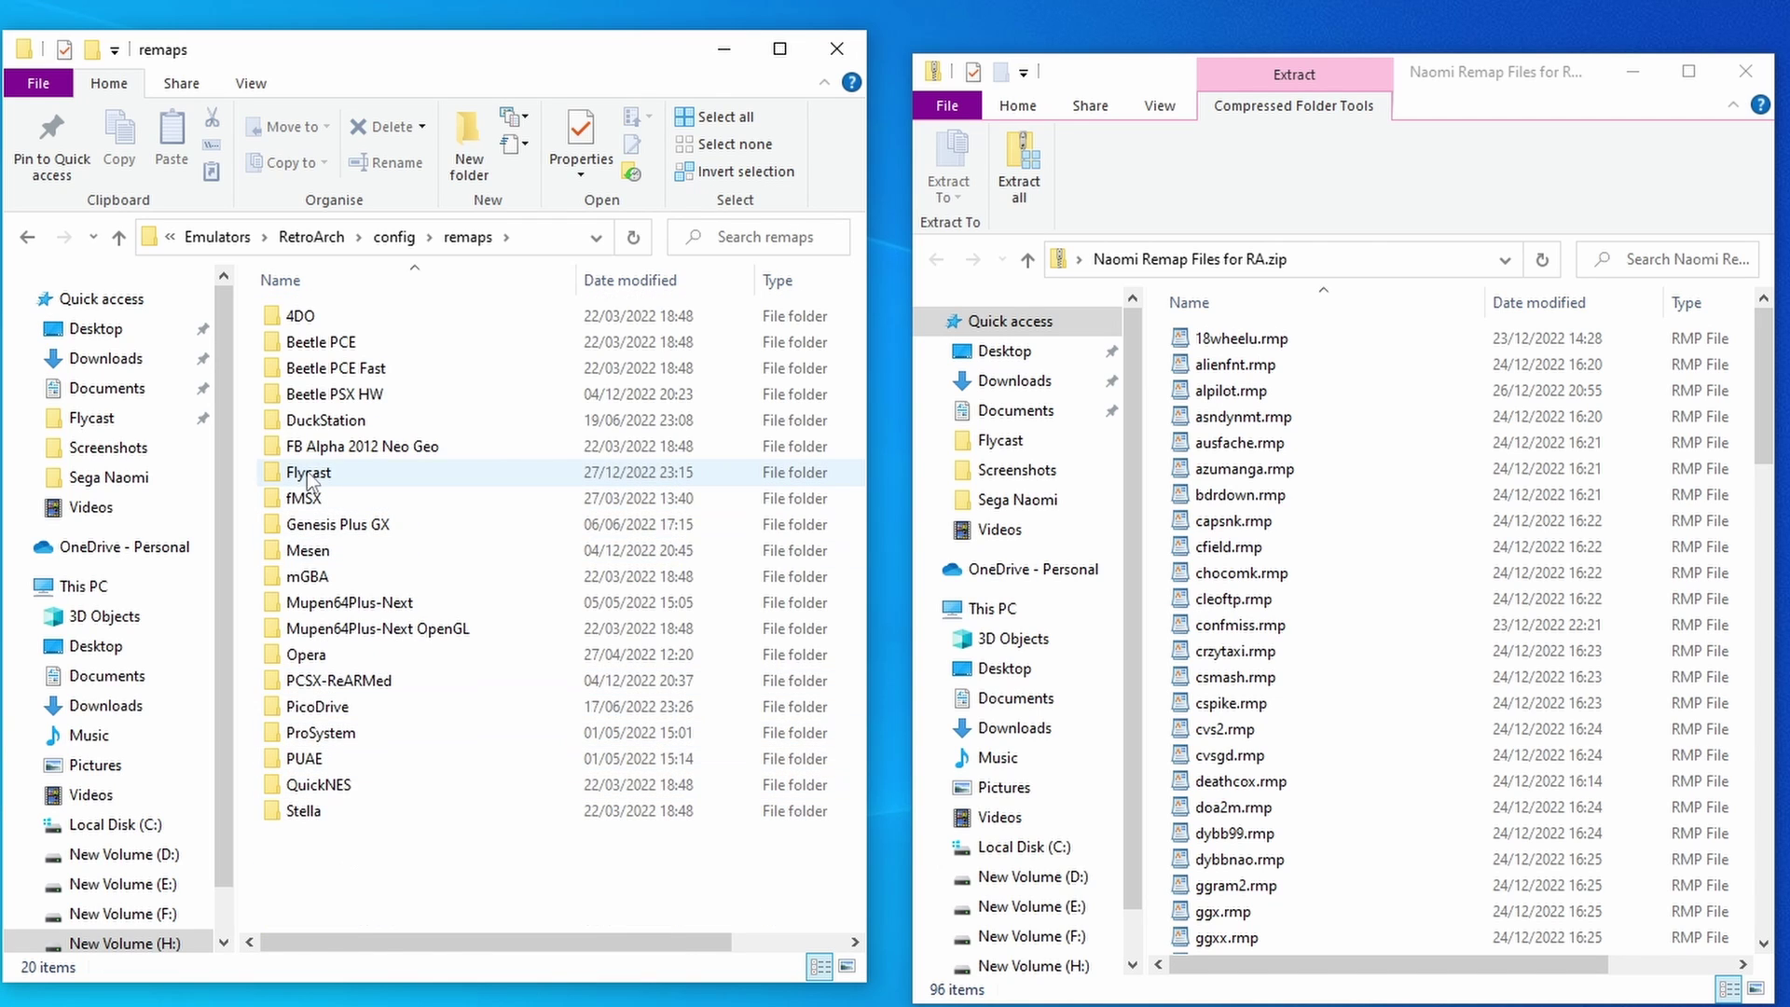
double_click(311, 473)
Drag all 96 .rmp files into Flycast, replacing the existing copies
left_click(1247, 601)
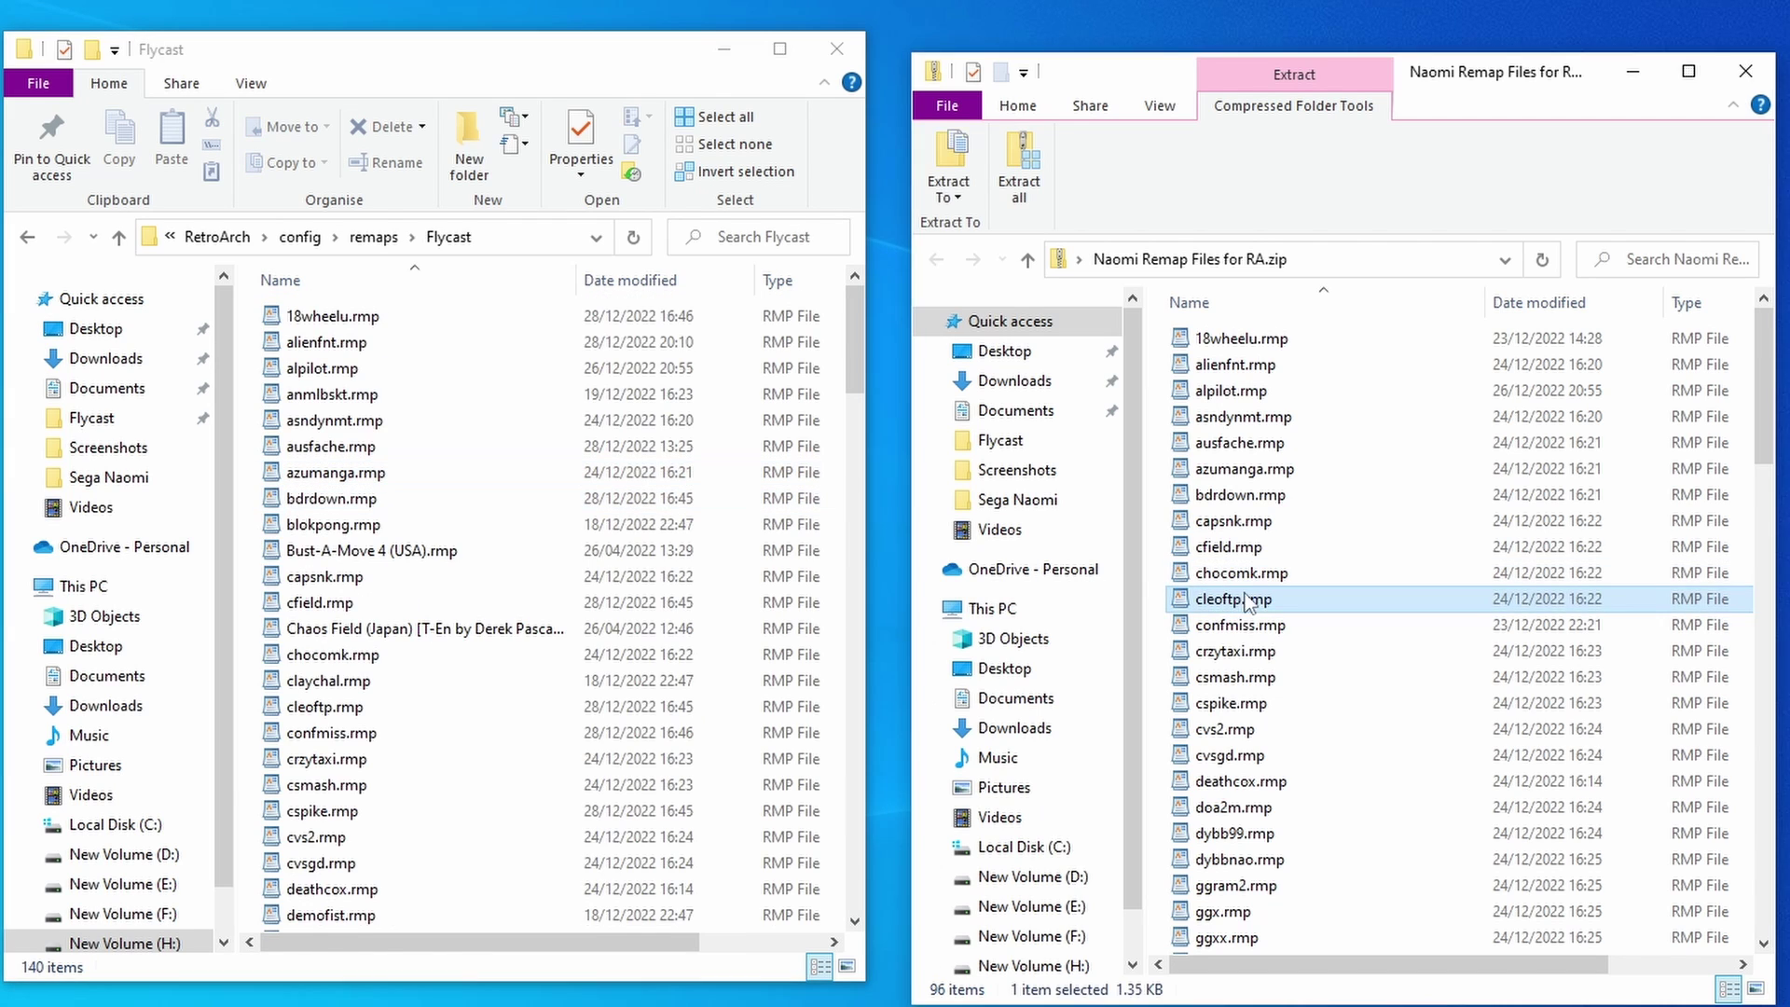
key("ctrl+a")
left_click_drag(1371, 550, 731, 660)
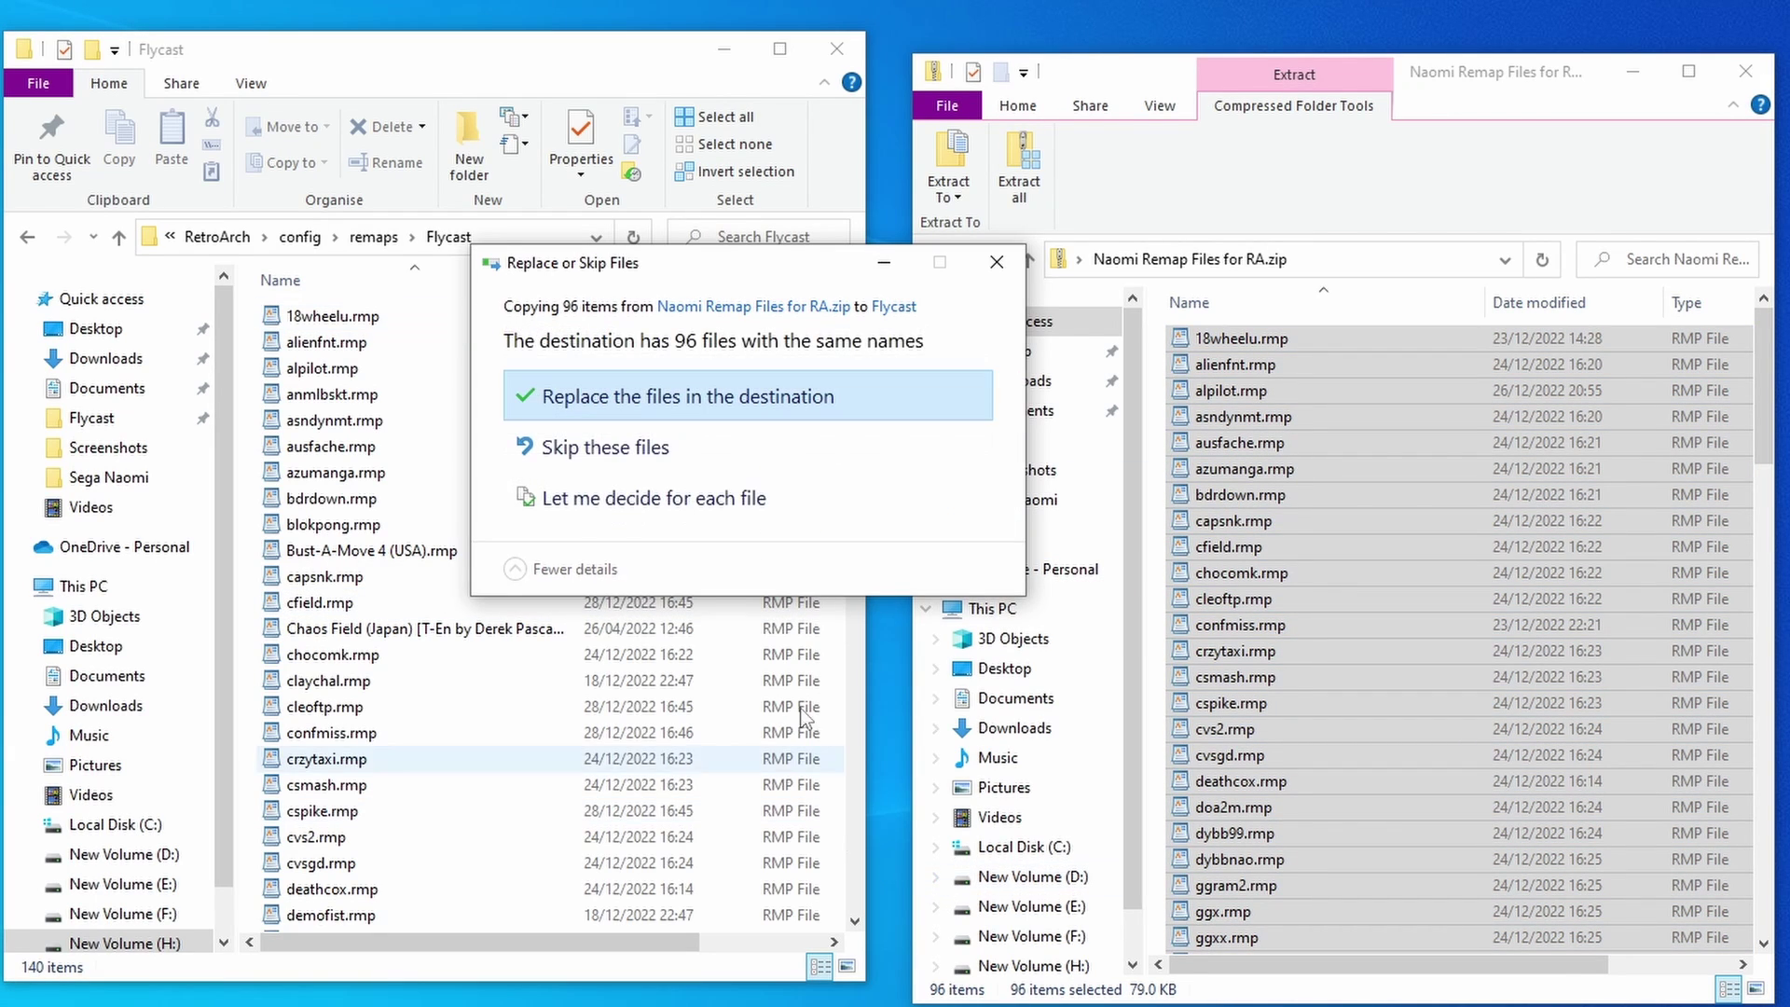
left_click(686, 396)
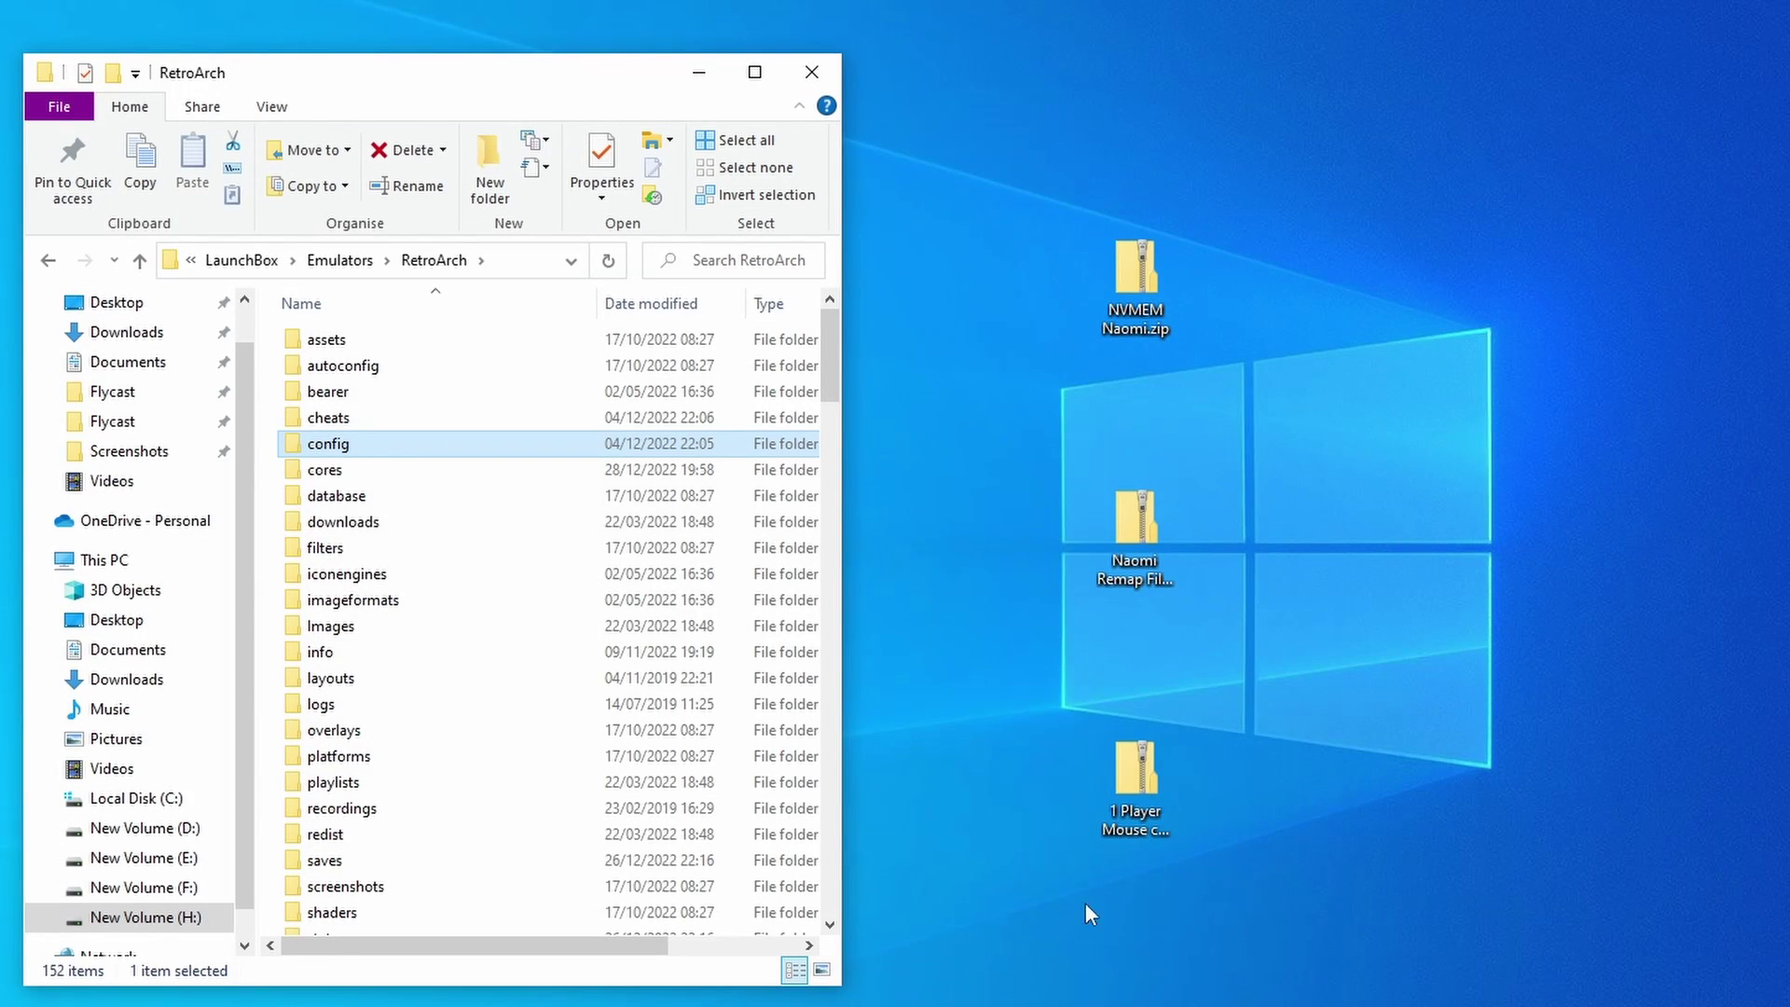
Copy the seven .cfg files from the 1 Player Mouse cfg zip into config\Flycast, replacing the existing ones
double_click(1149, 787)
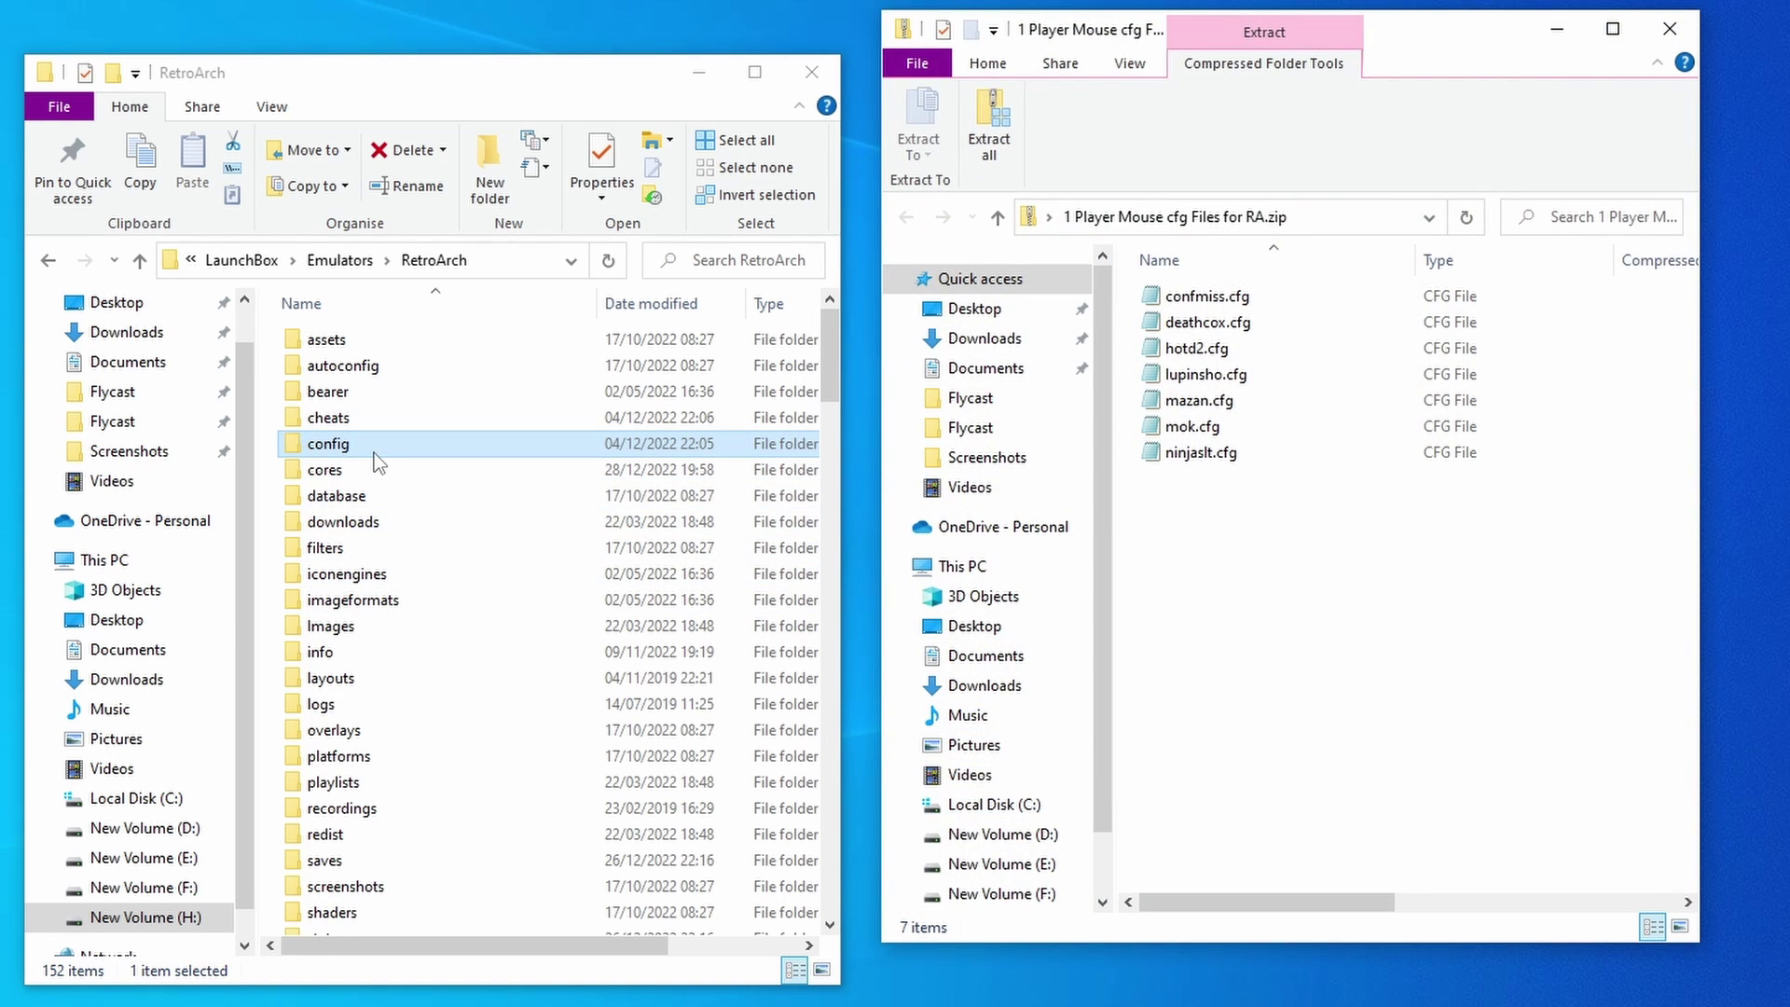
double_click(374, 451)
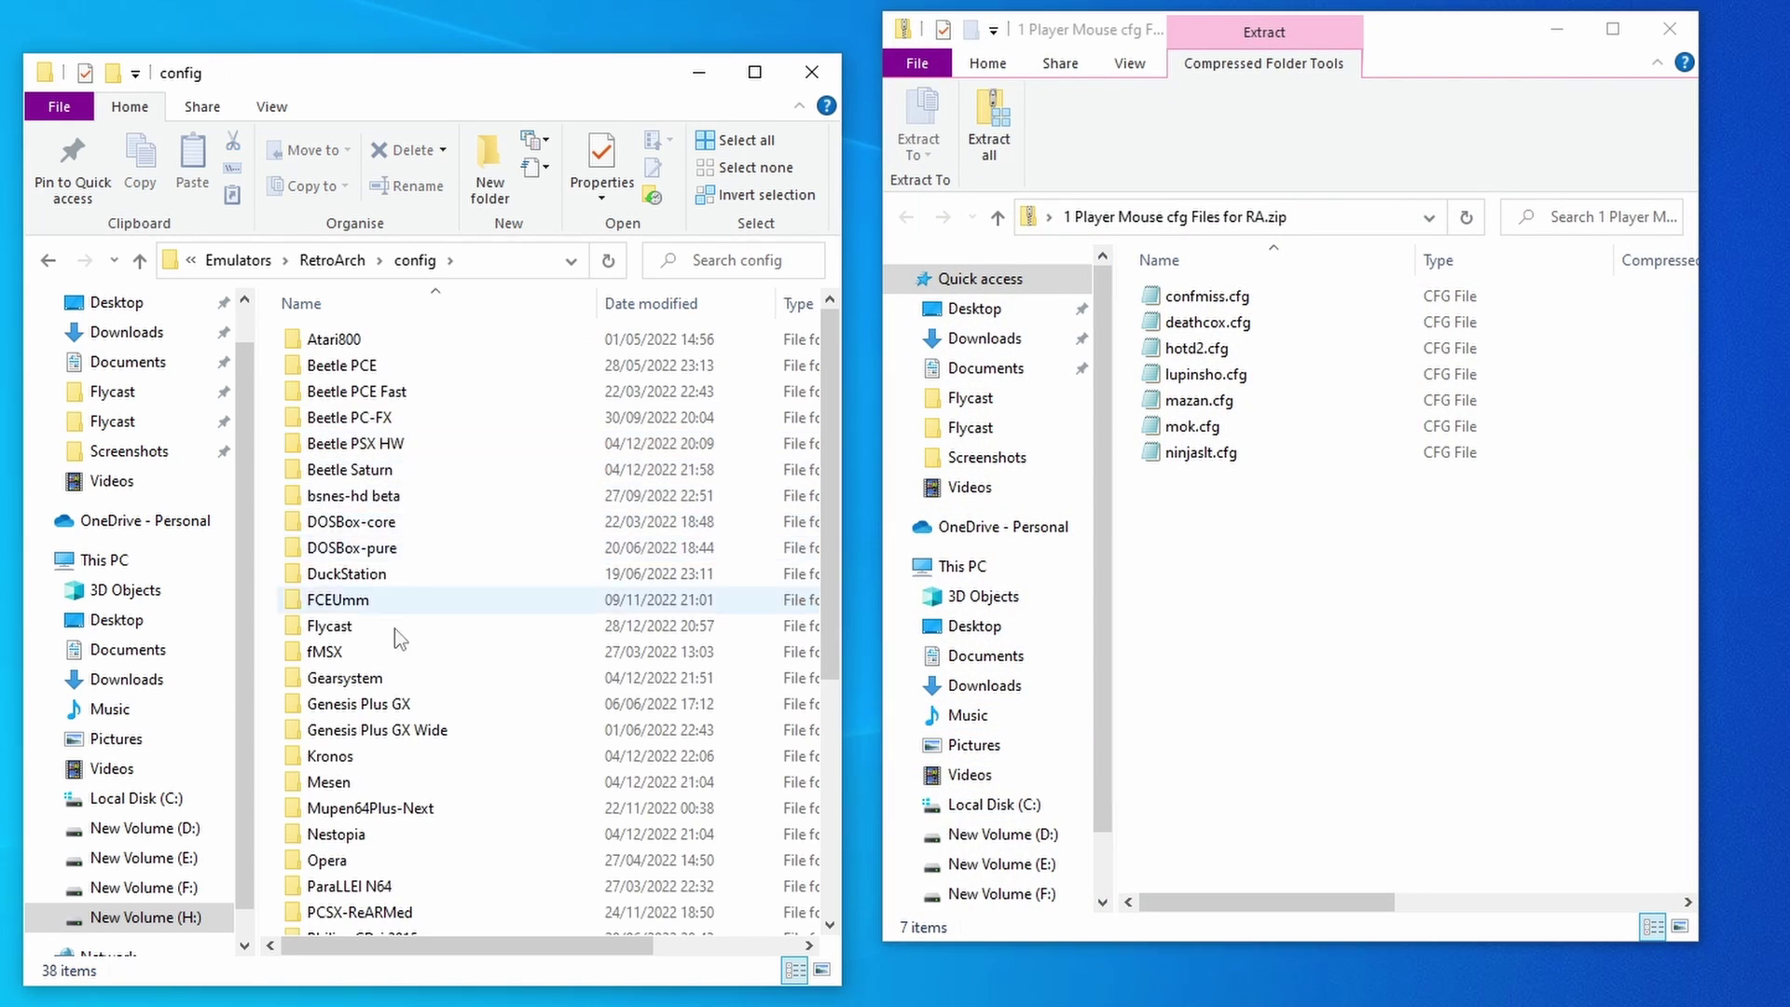
double_click(395, 627)
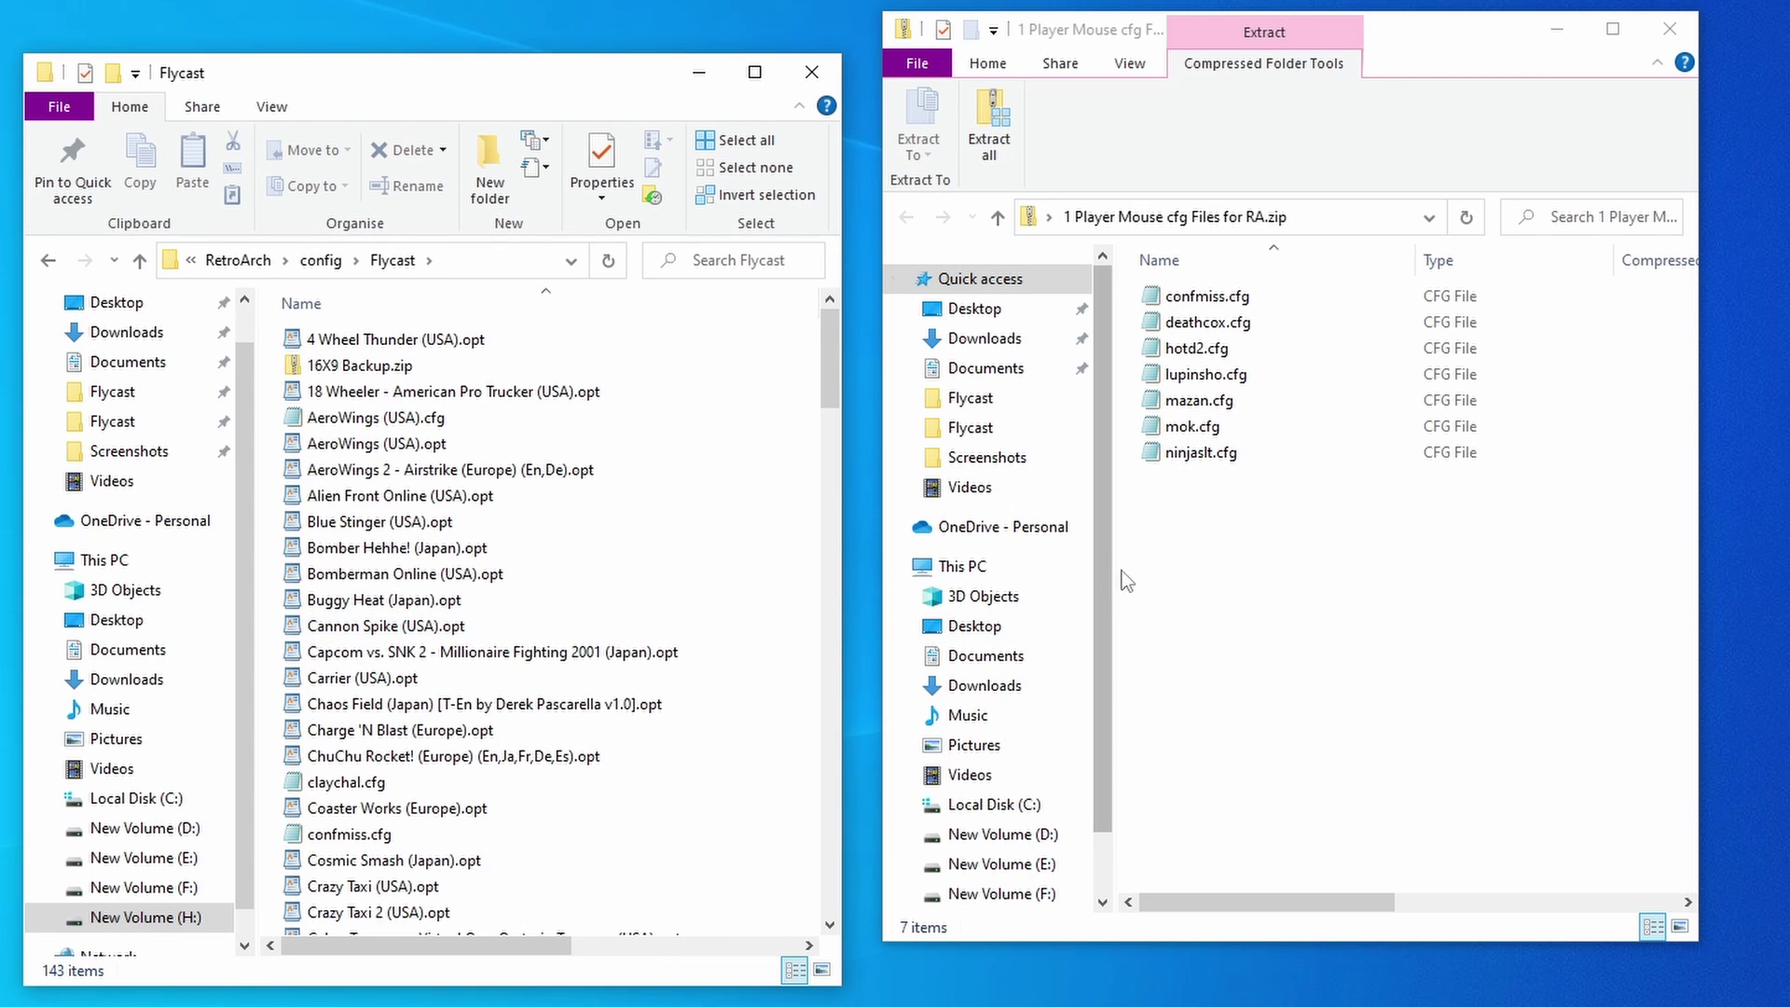
left_click_drag(1268, 554, 1190, 300)
left_click_drag(1273, 382, 653, 611)
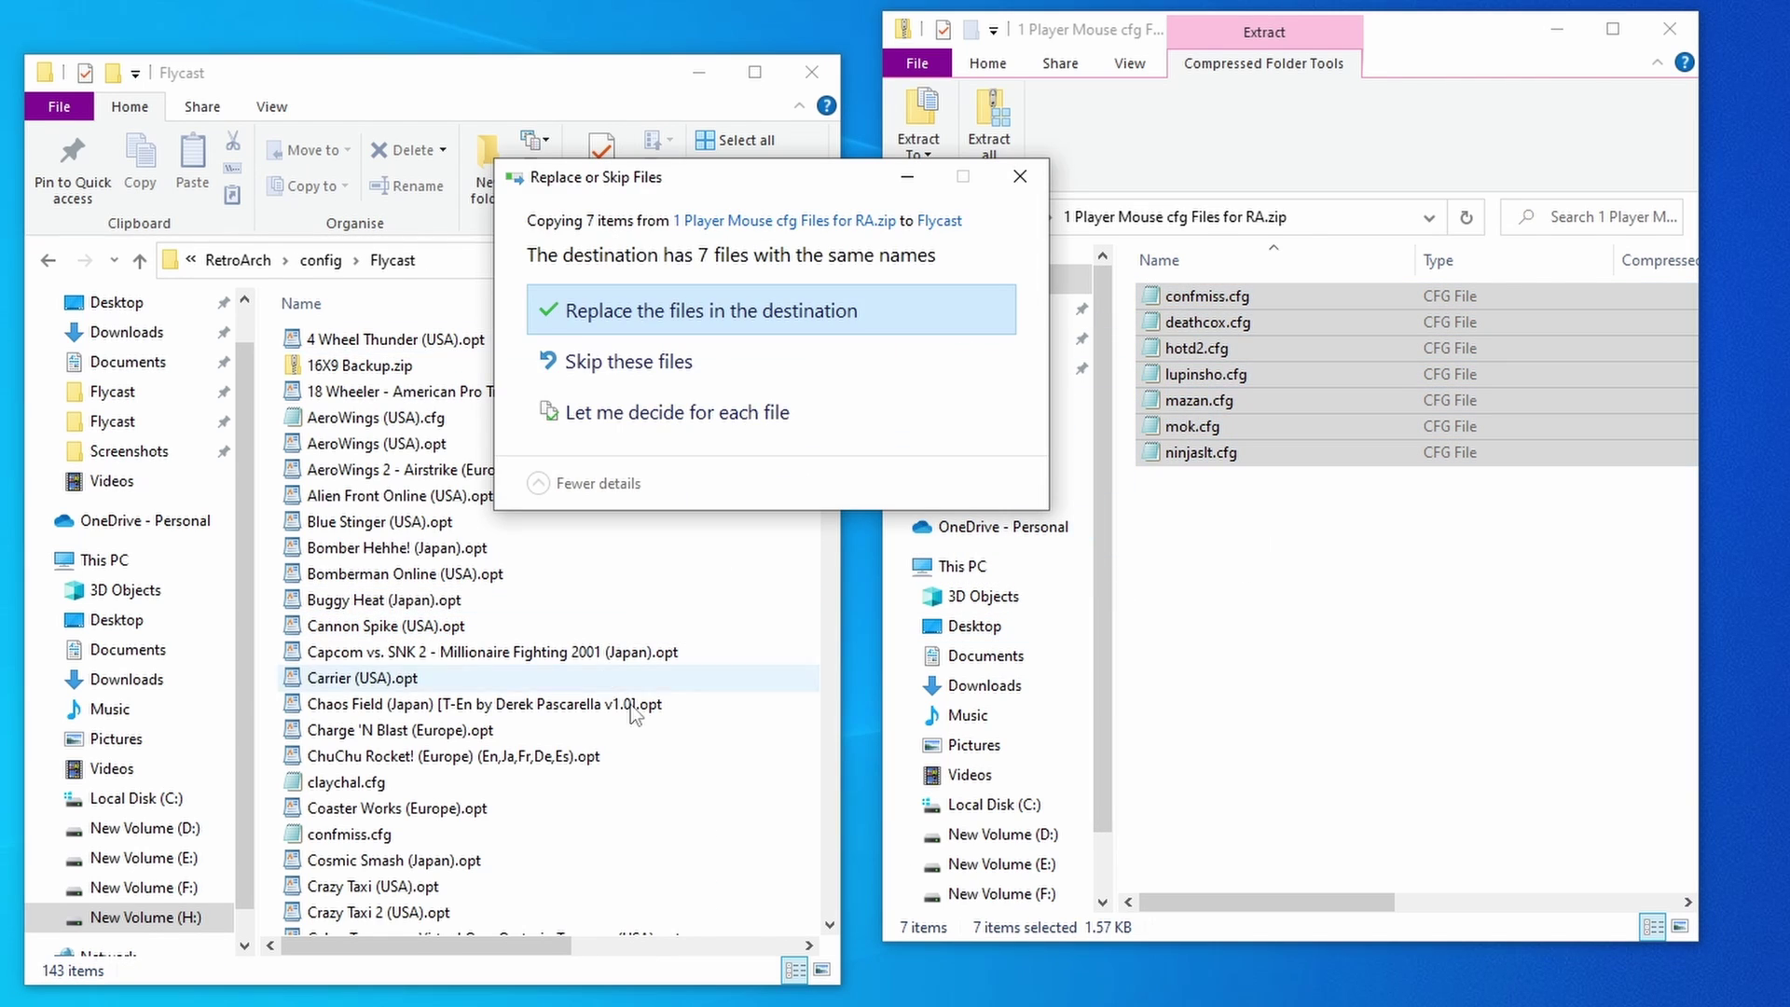
left_click(583, 308)
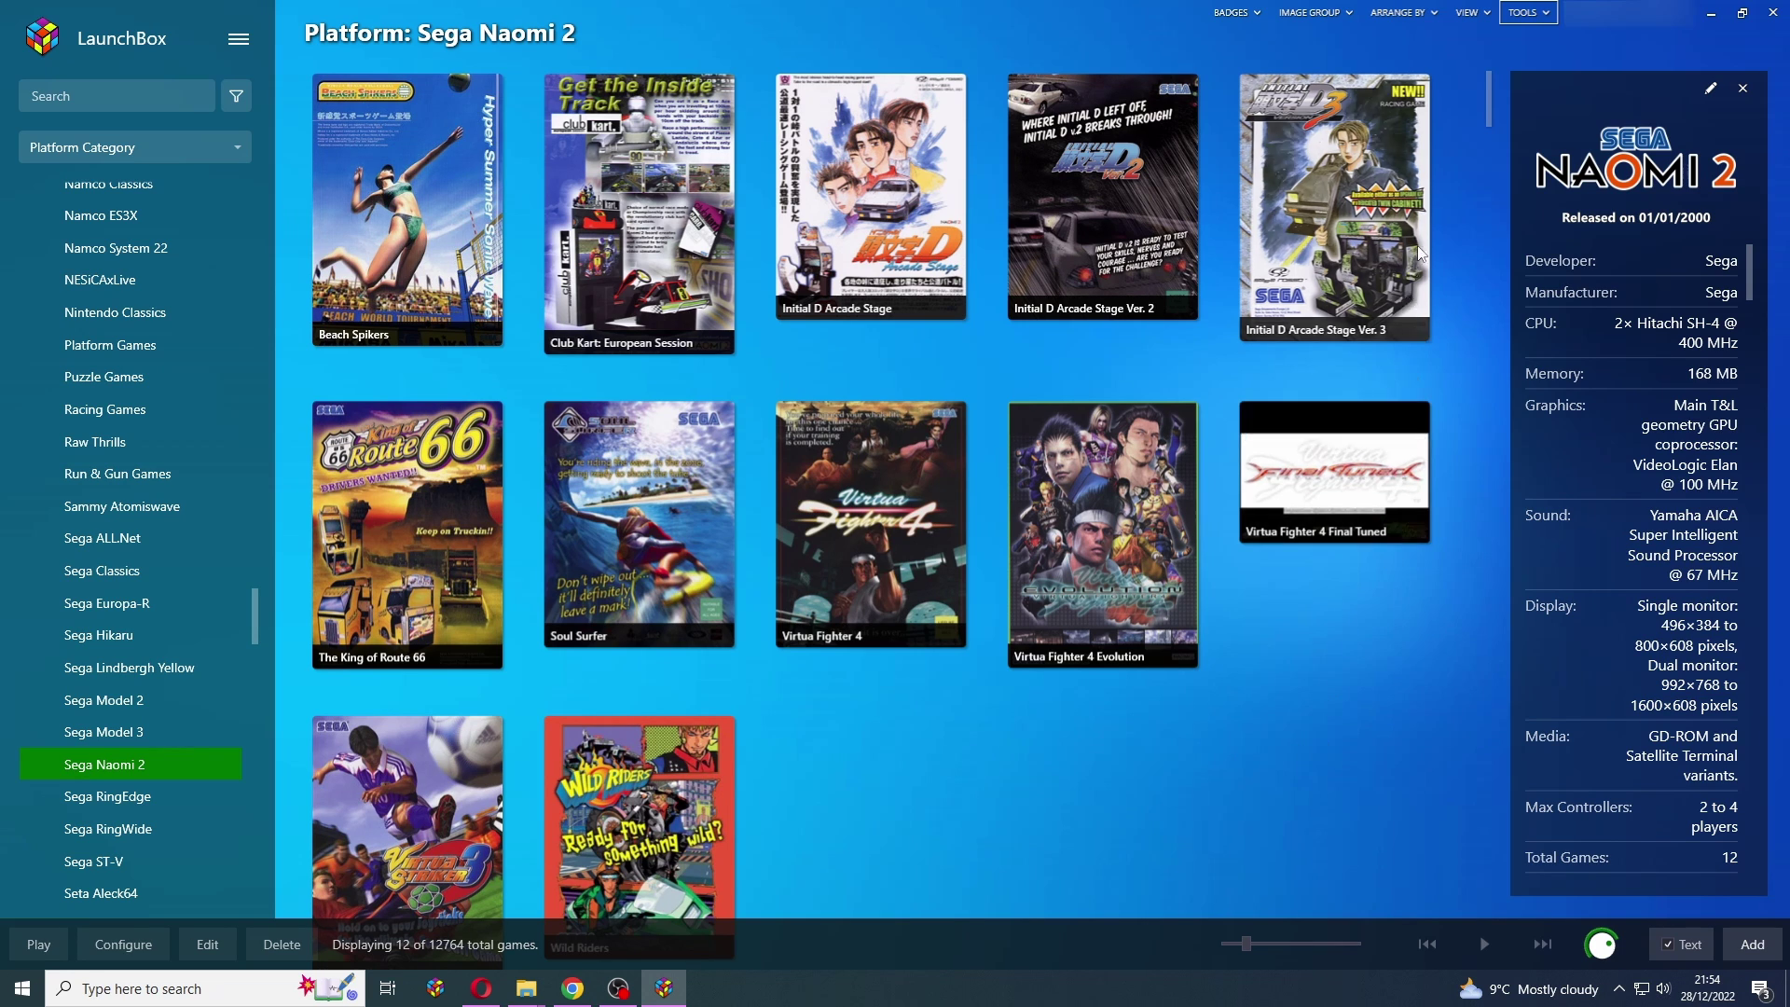
Start LaunchBox's Import ROM Files wizard and move past its welcome page
left_click(1528, 13)
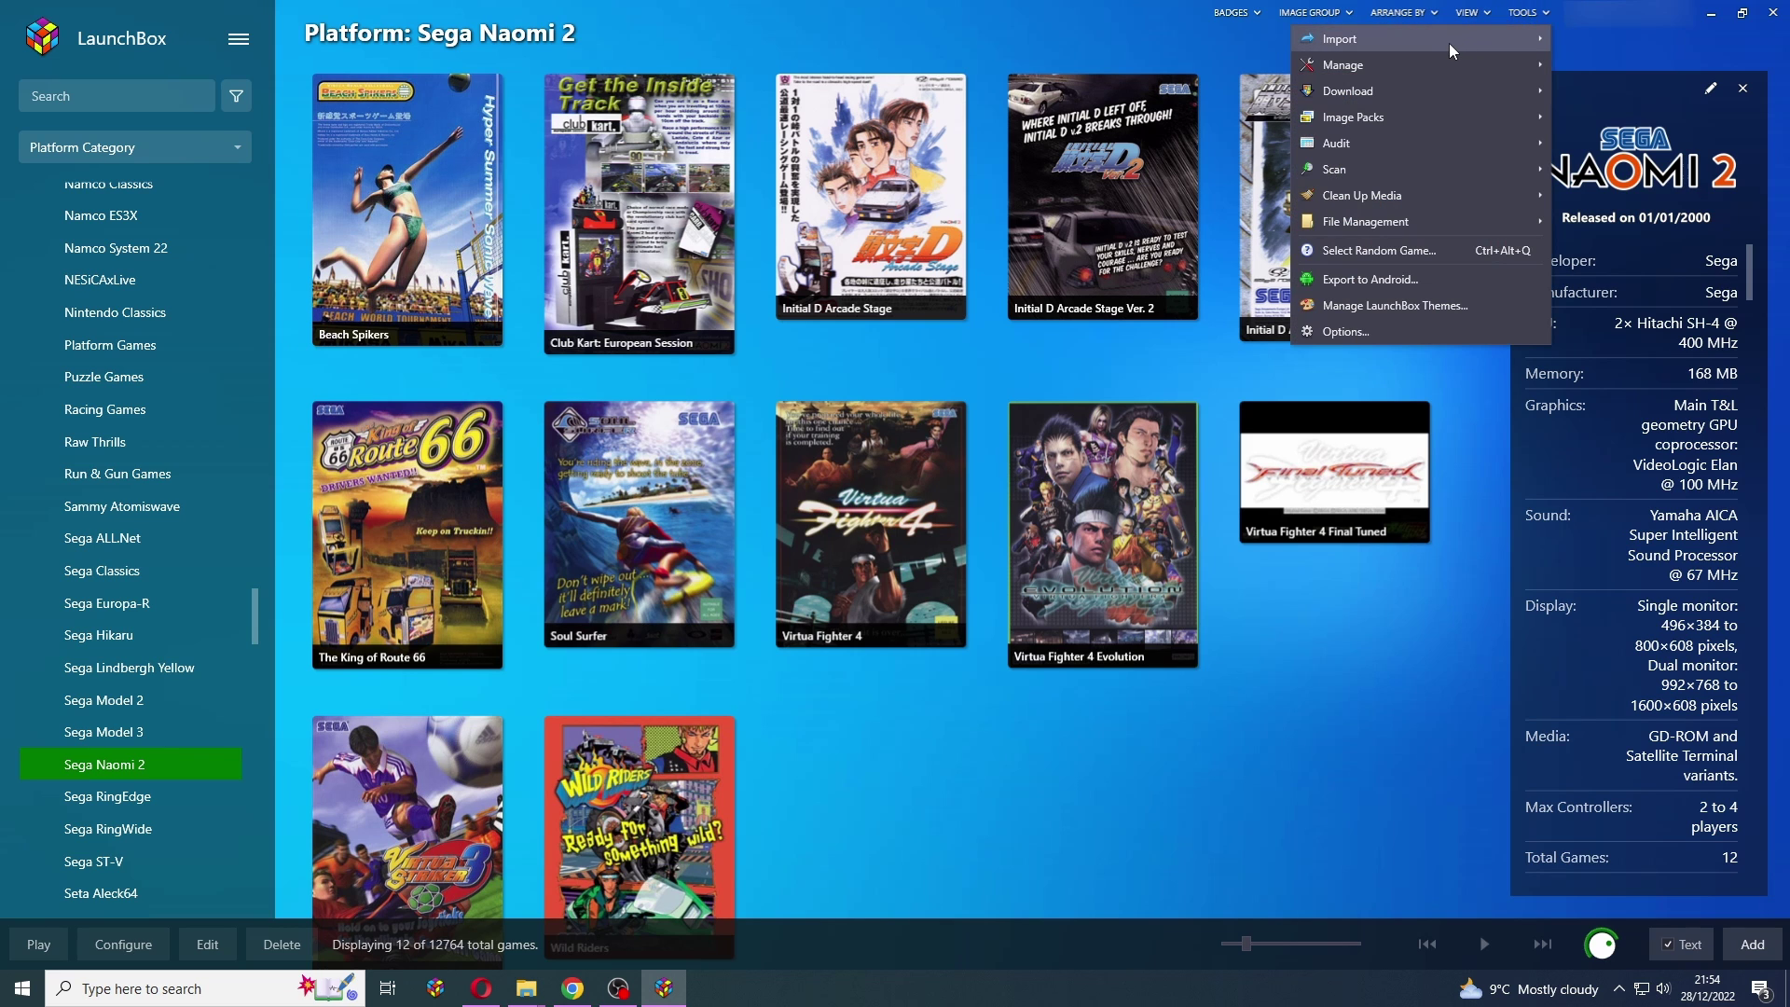
mouse_move(1449, 43)
left_click(1251, 39)
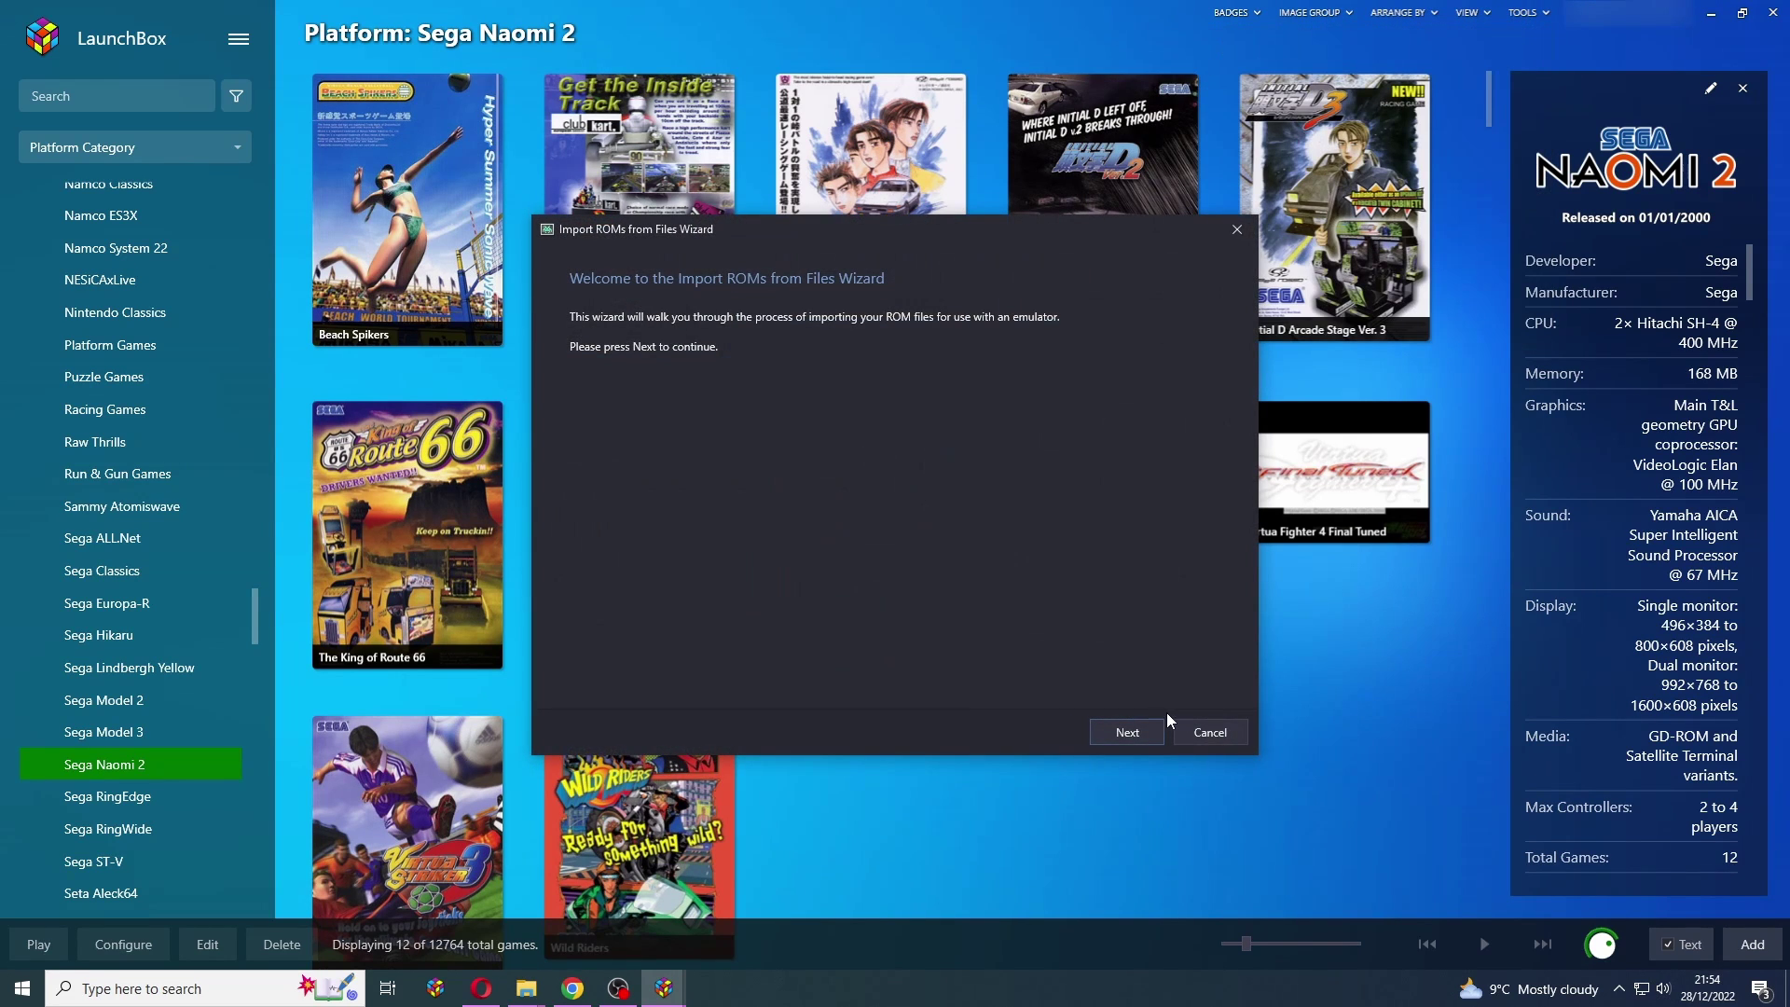
left_click(1128, 732)
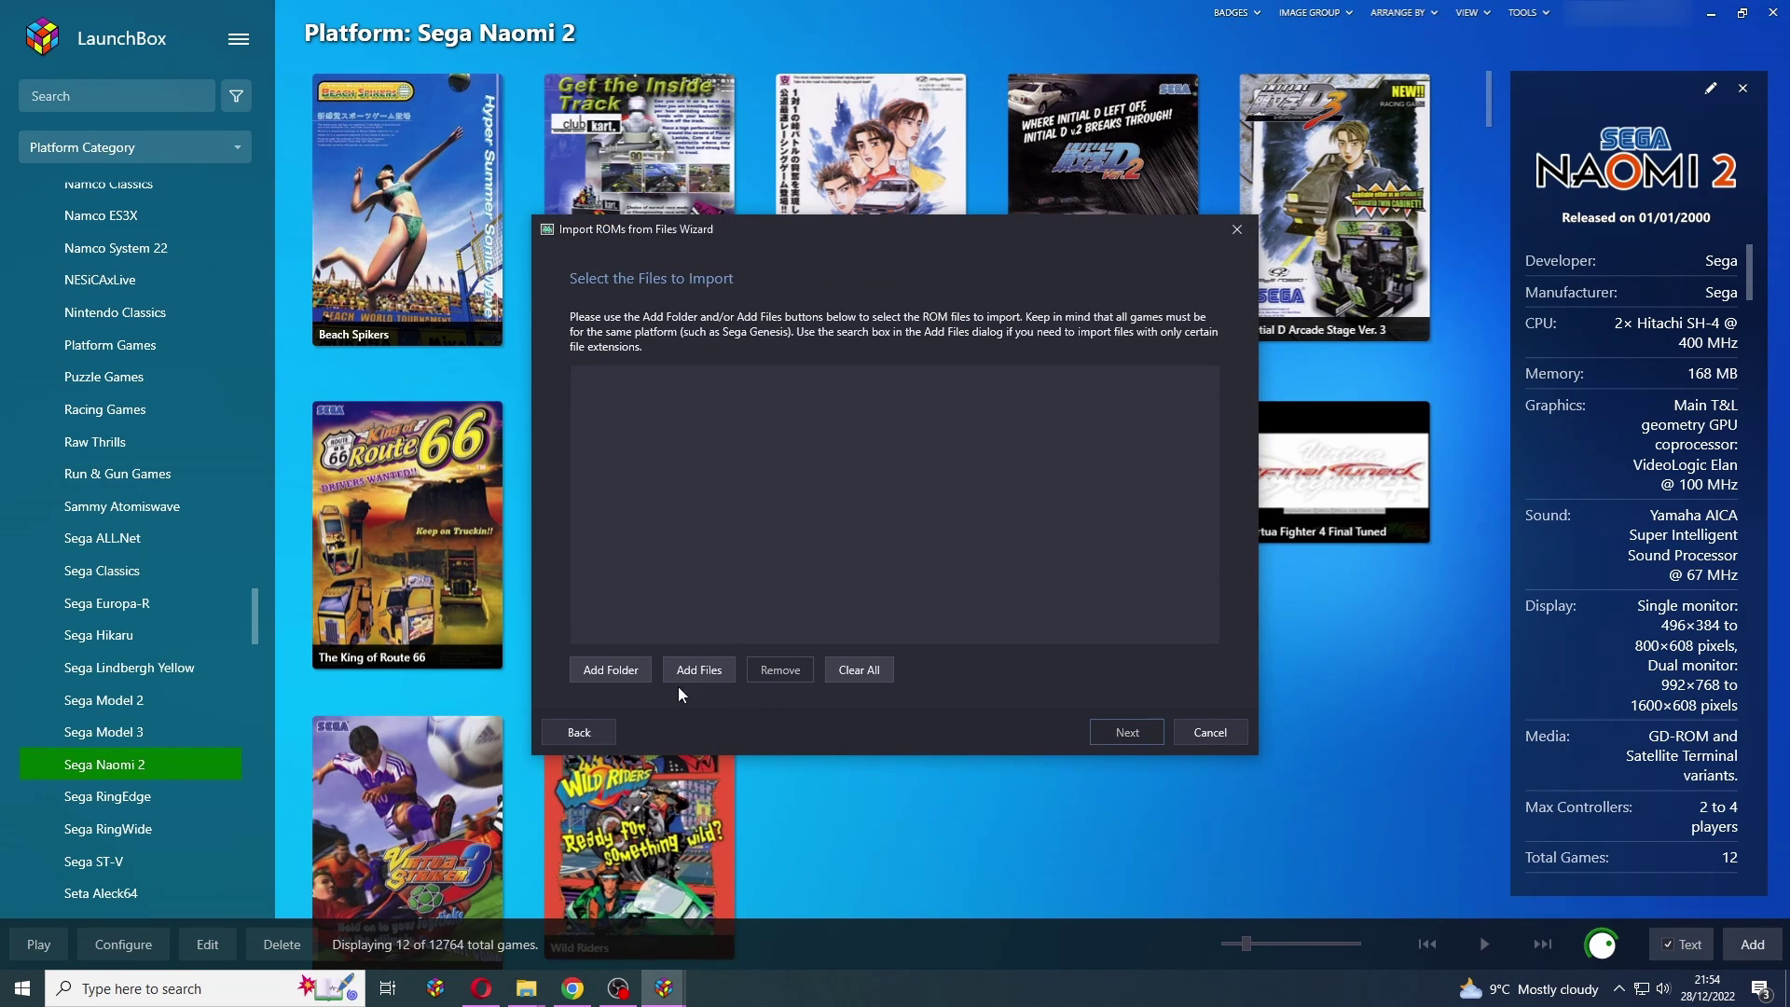
Select every zip in Games\Sega Naomi, 18wheelu.zip through zombrvn.zip, as files to add
left_click(708, 668)
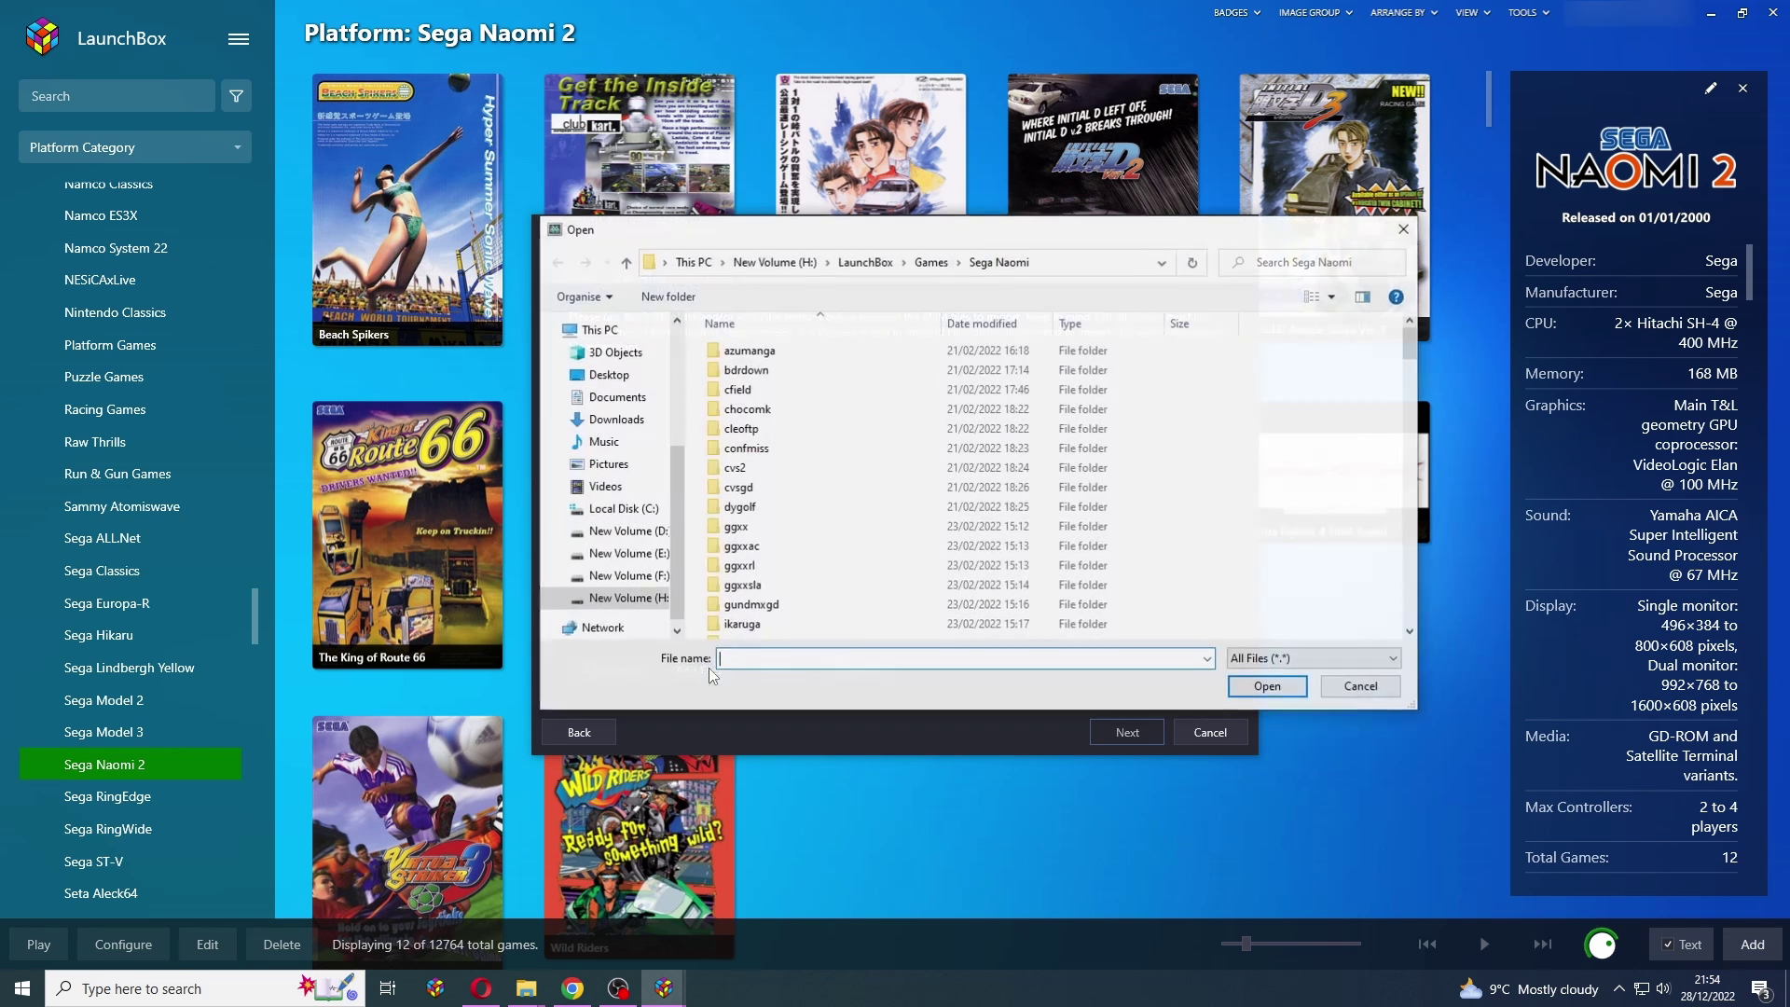
scroll(800, 528, "down", 5)
scroll(802, 529, "down", 7)
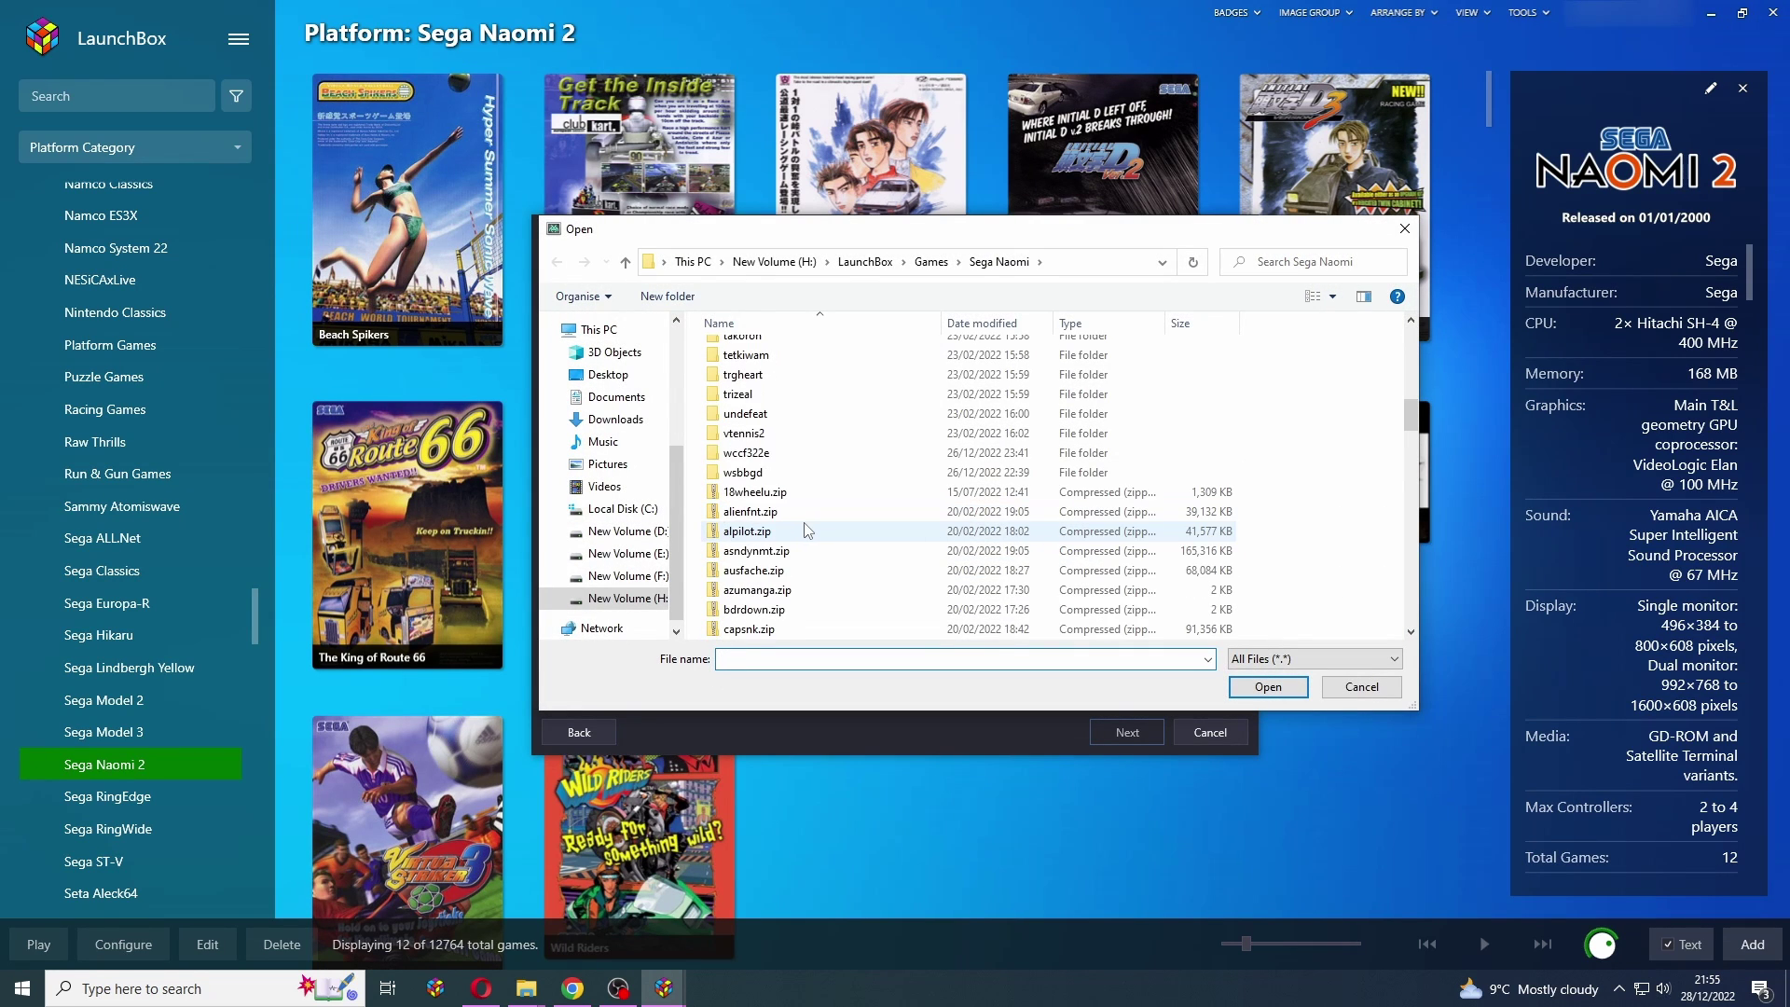
left_click(930, 261)
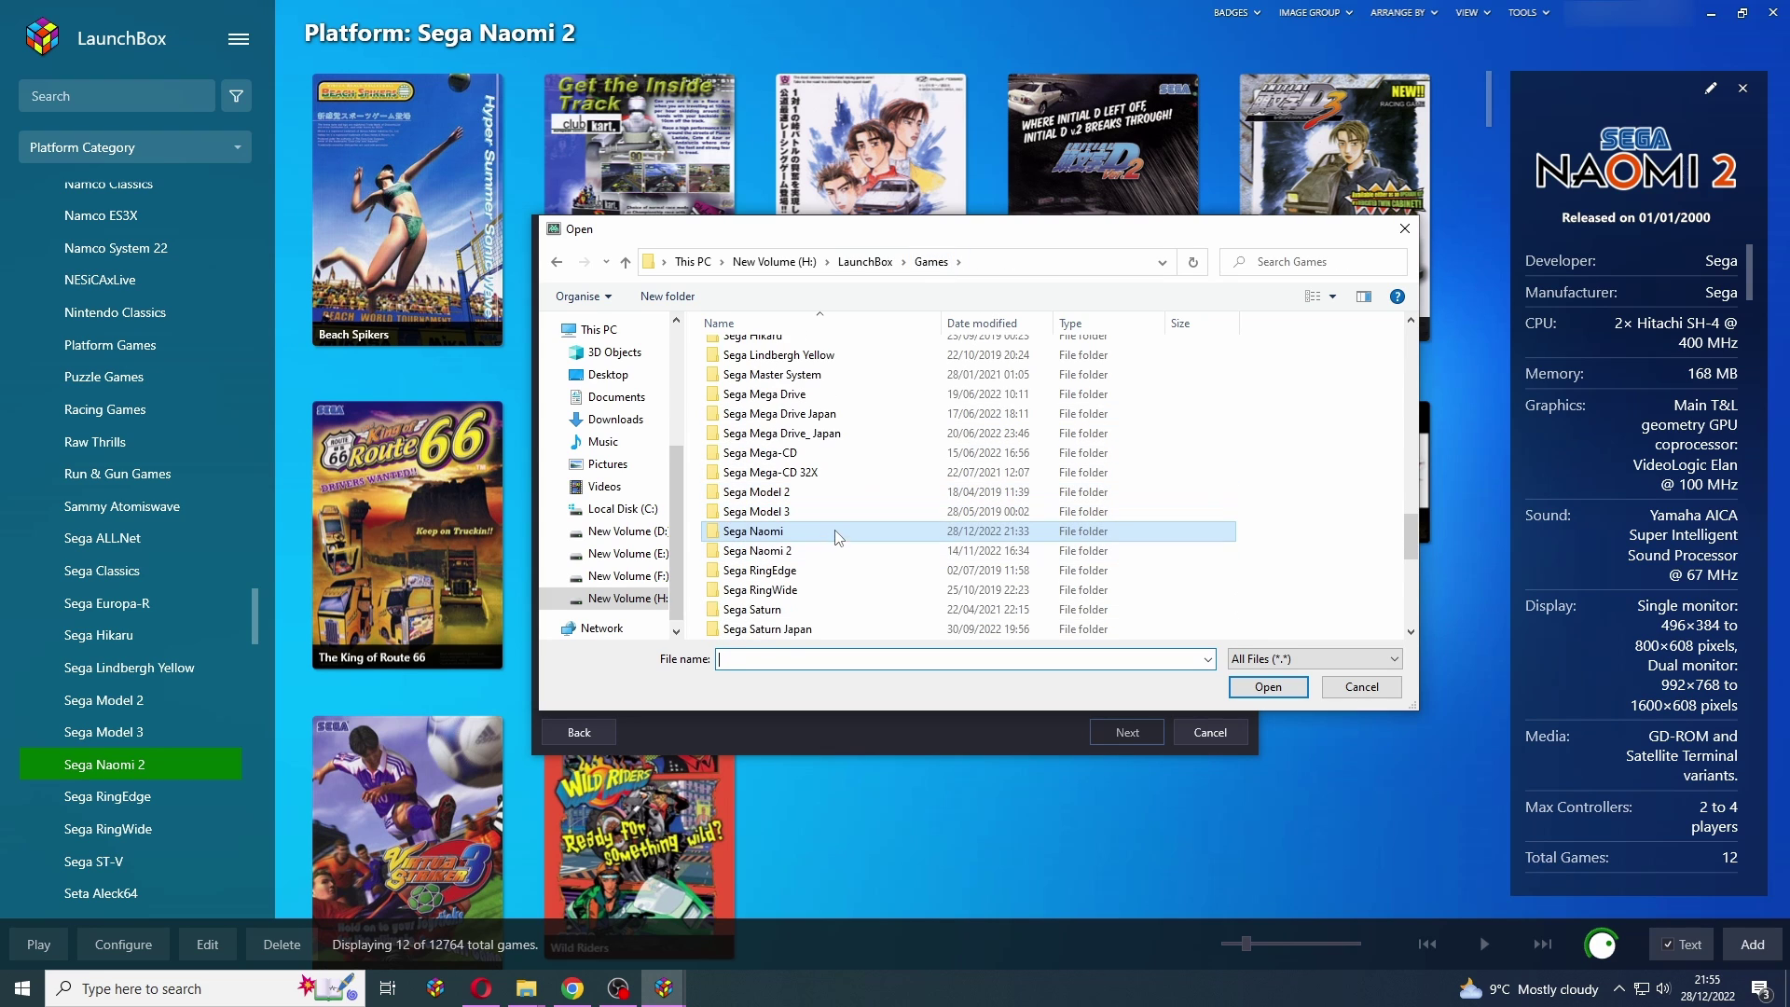
double_click(842, 530)
scroll(908, 519, "down", 8)
scroll(907, 518, "down", 5)
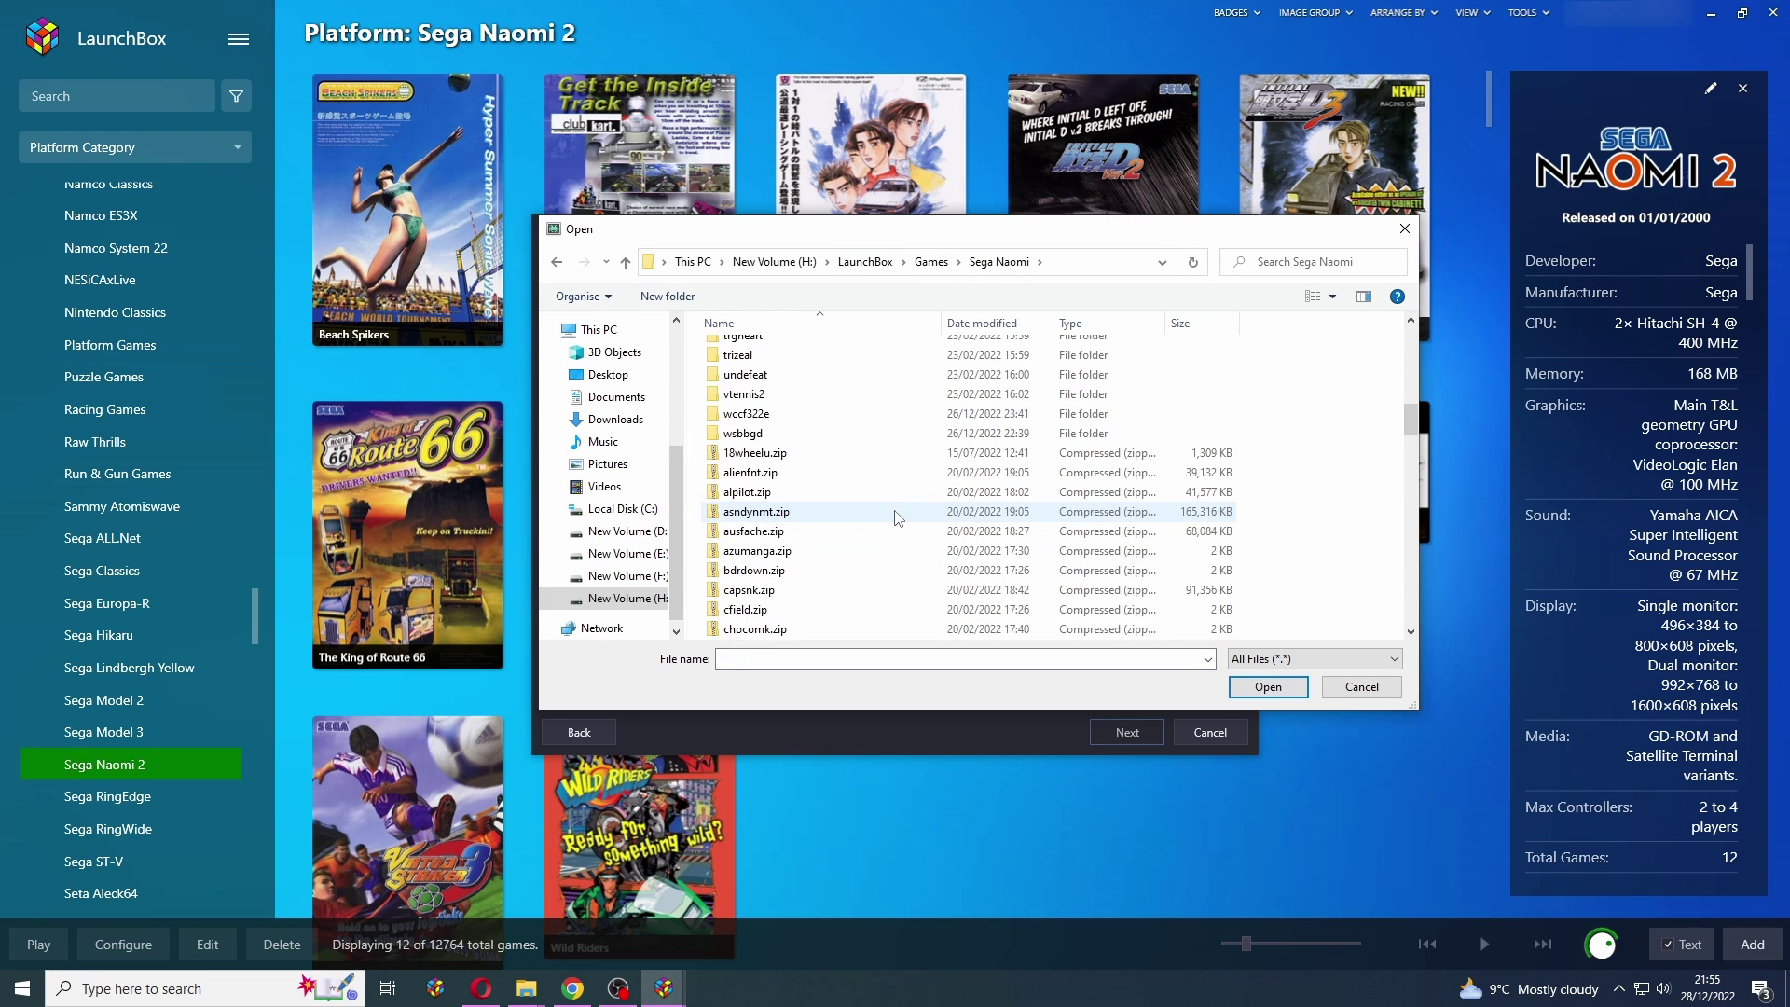
left_click(765, 453)
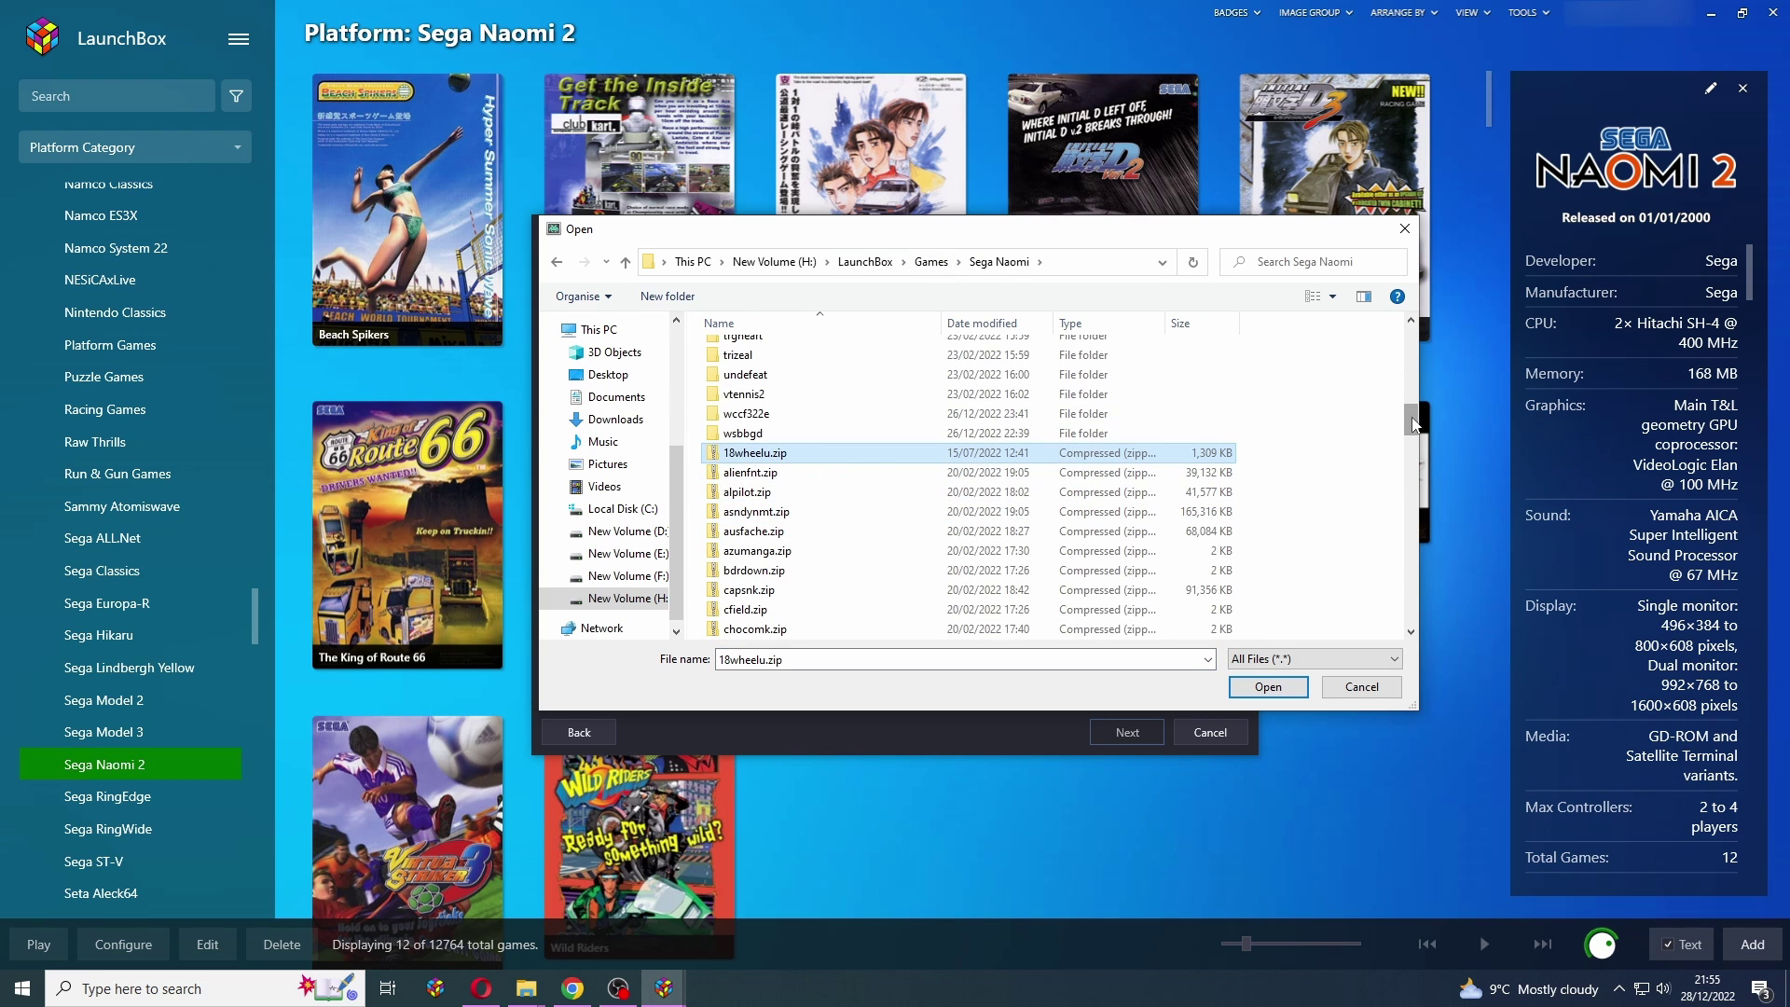
left_click_drag(1412, 425, 1413, 611)
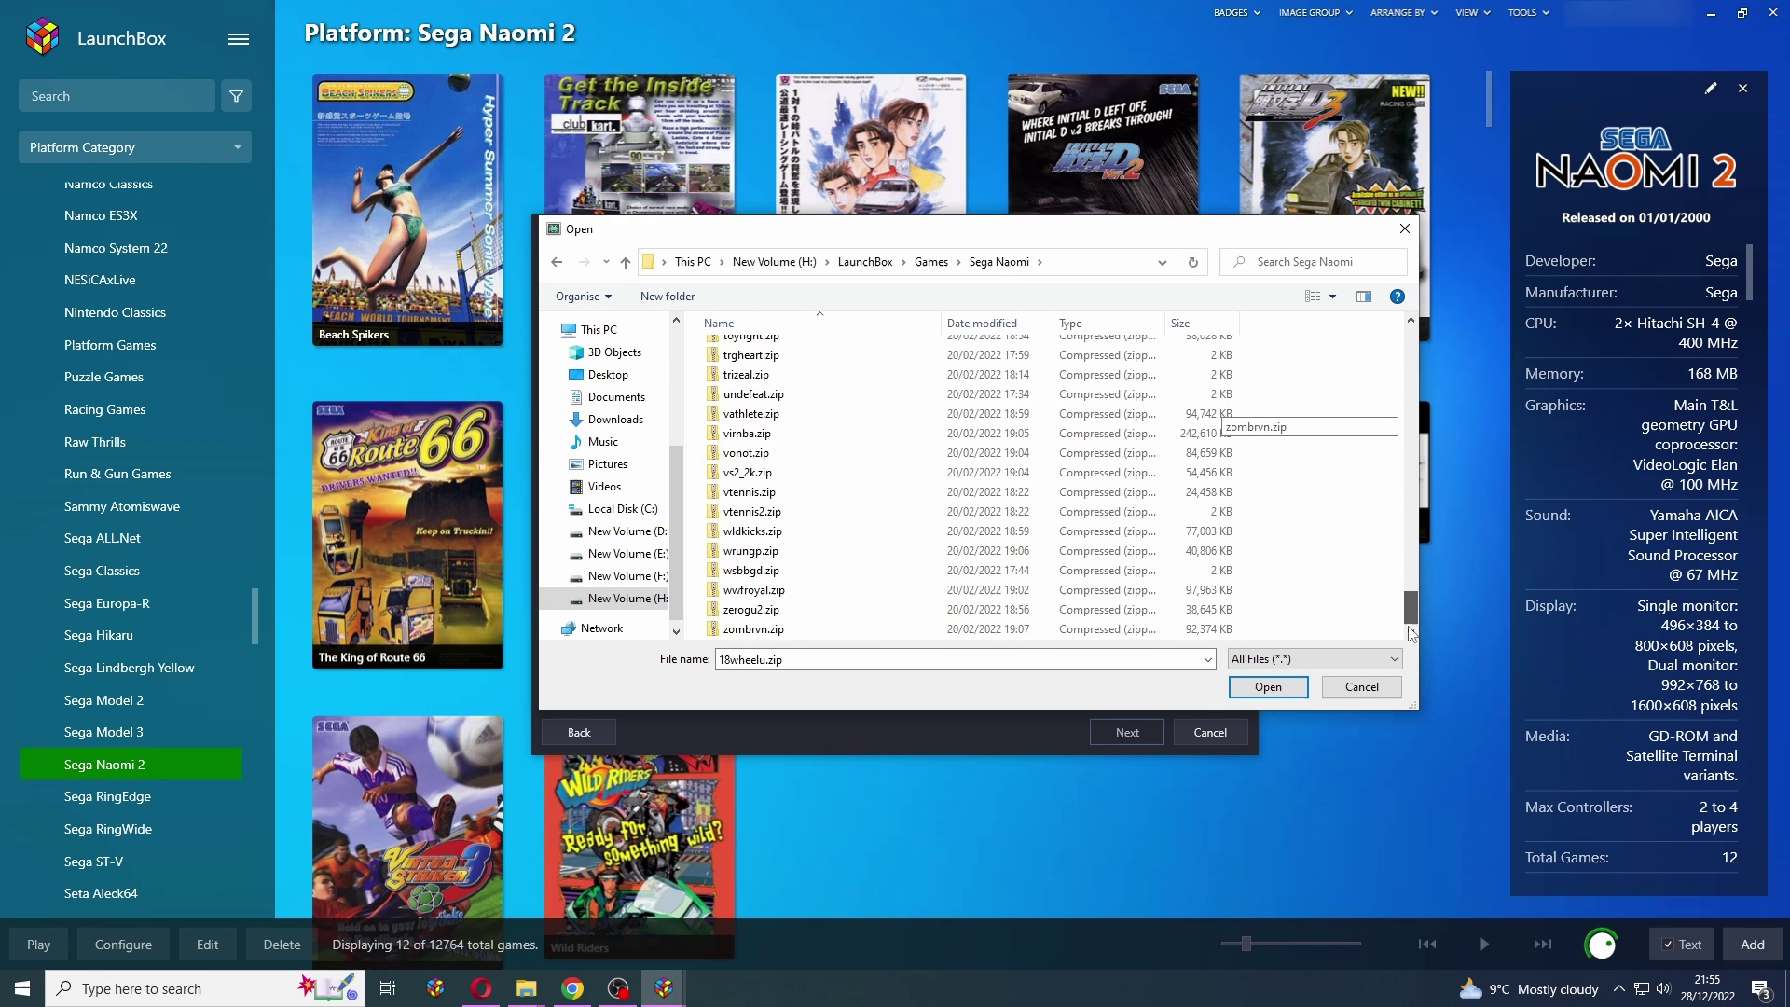
left_click(894, 630, "shift")
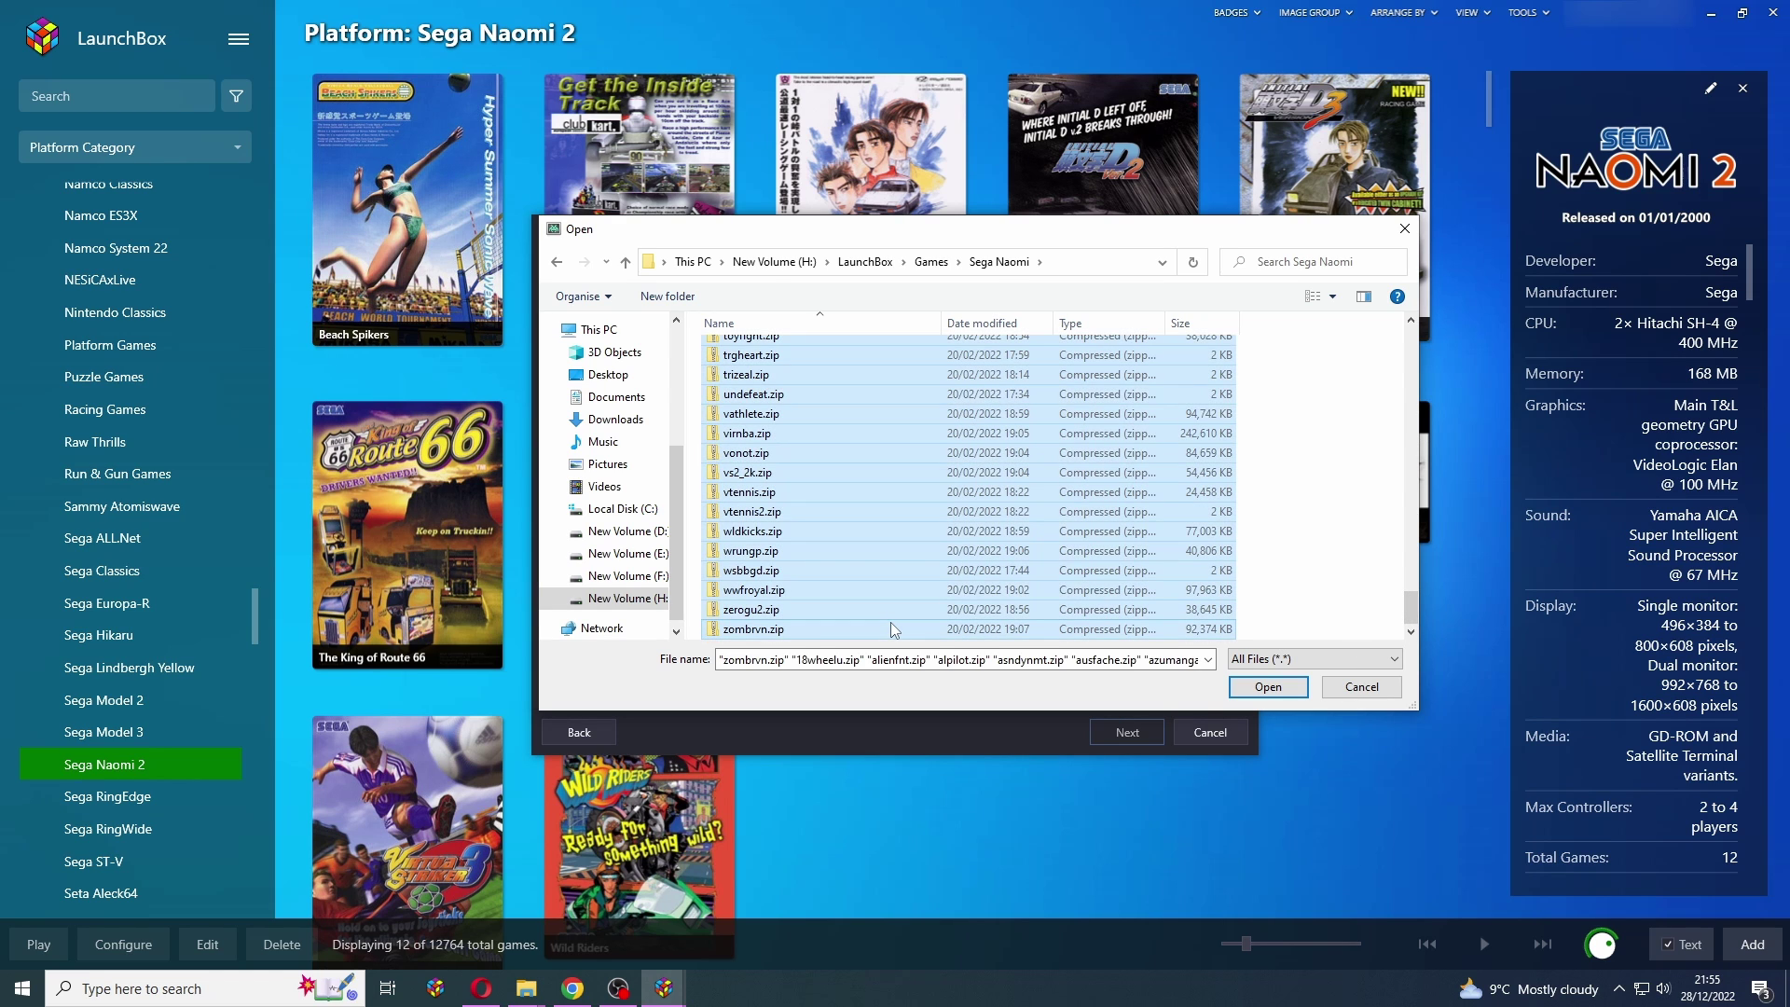
Add the selected zips to the import list and keep Sega Naomi as the platform
left_click(1268, 689)
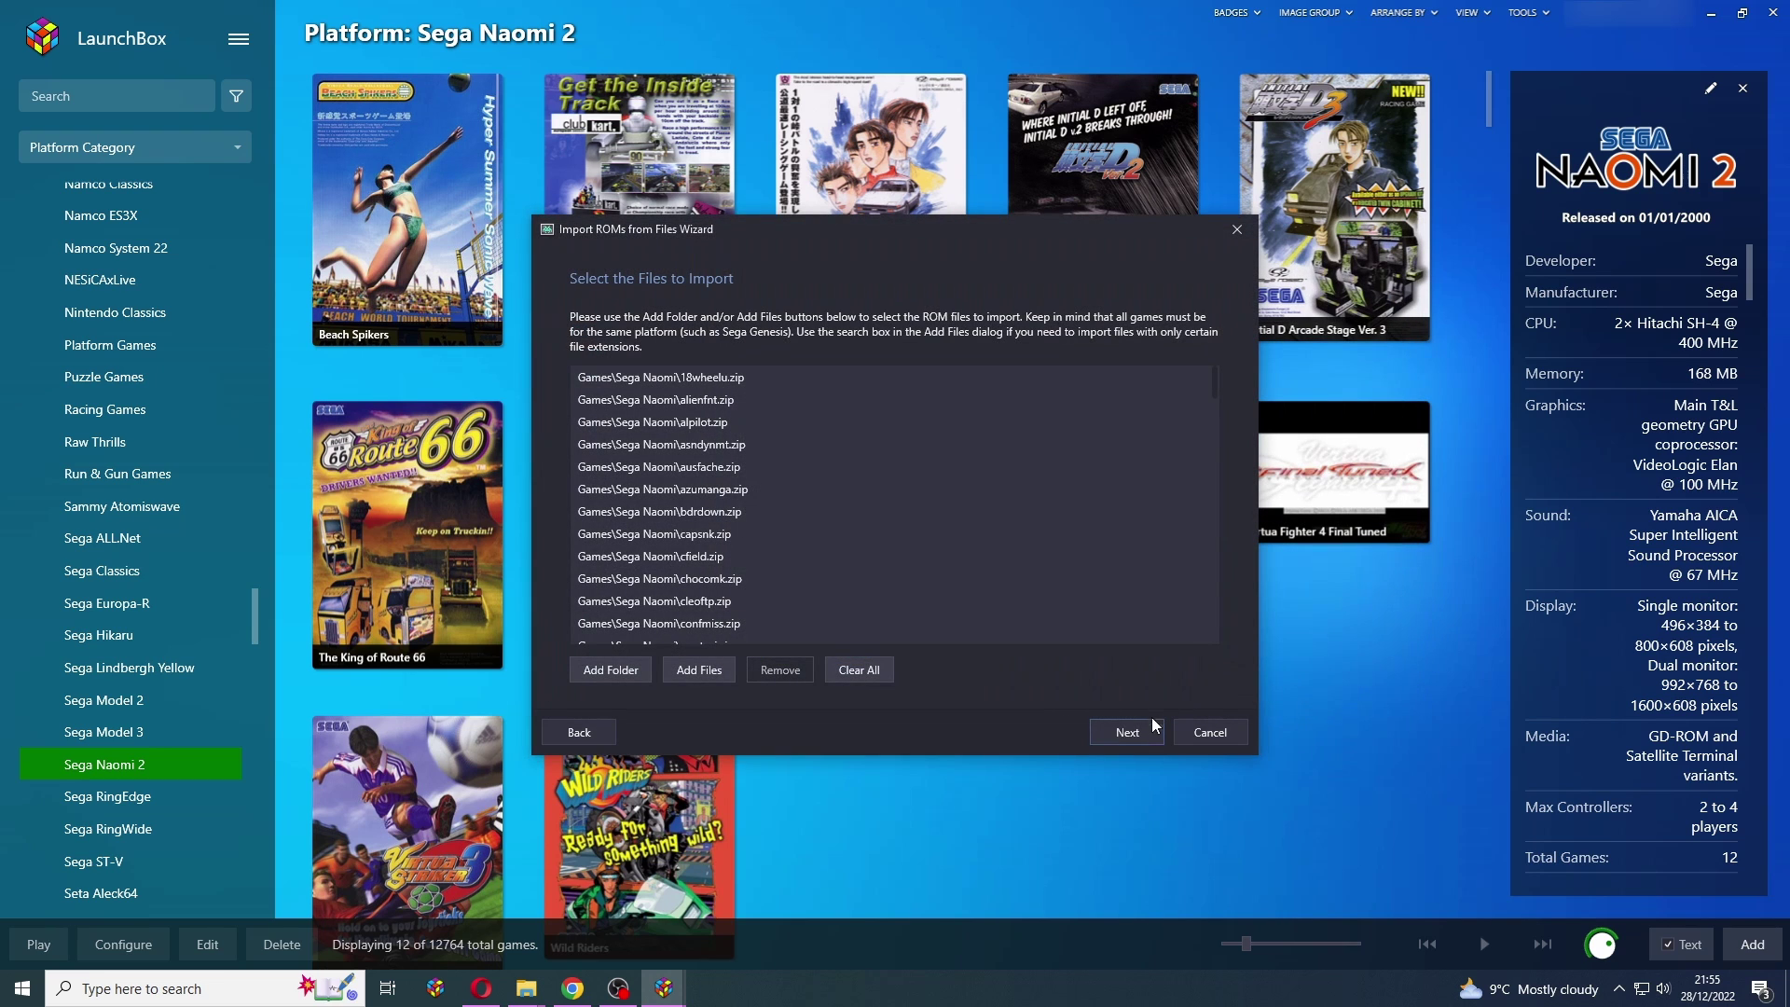
left_click(1128, 737)
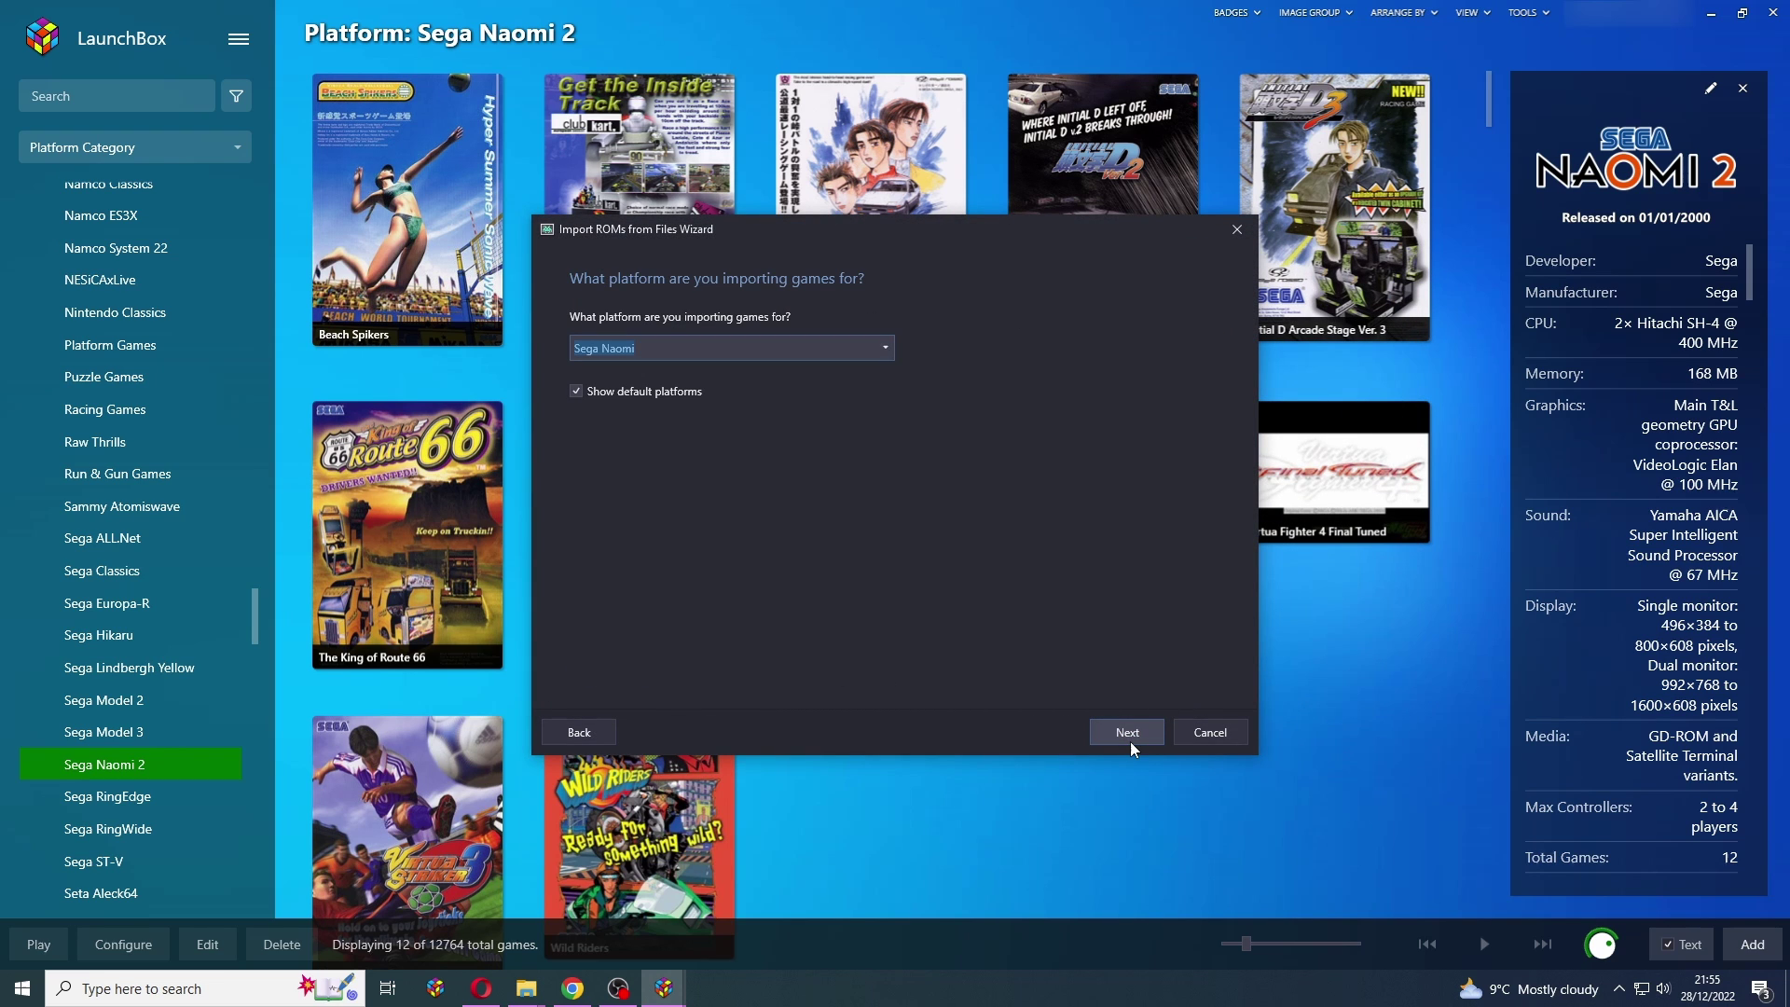
left_click(889, 348)
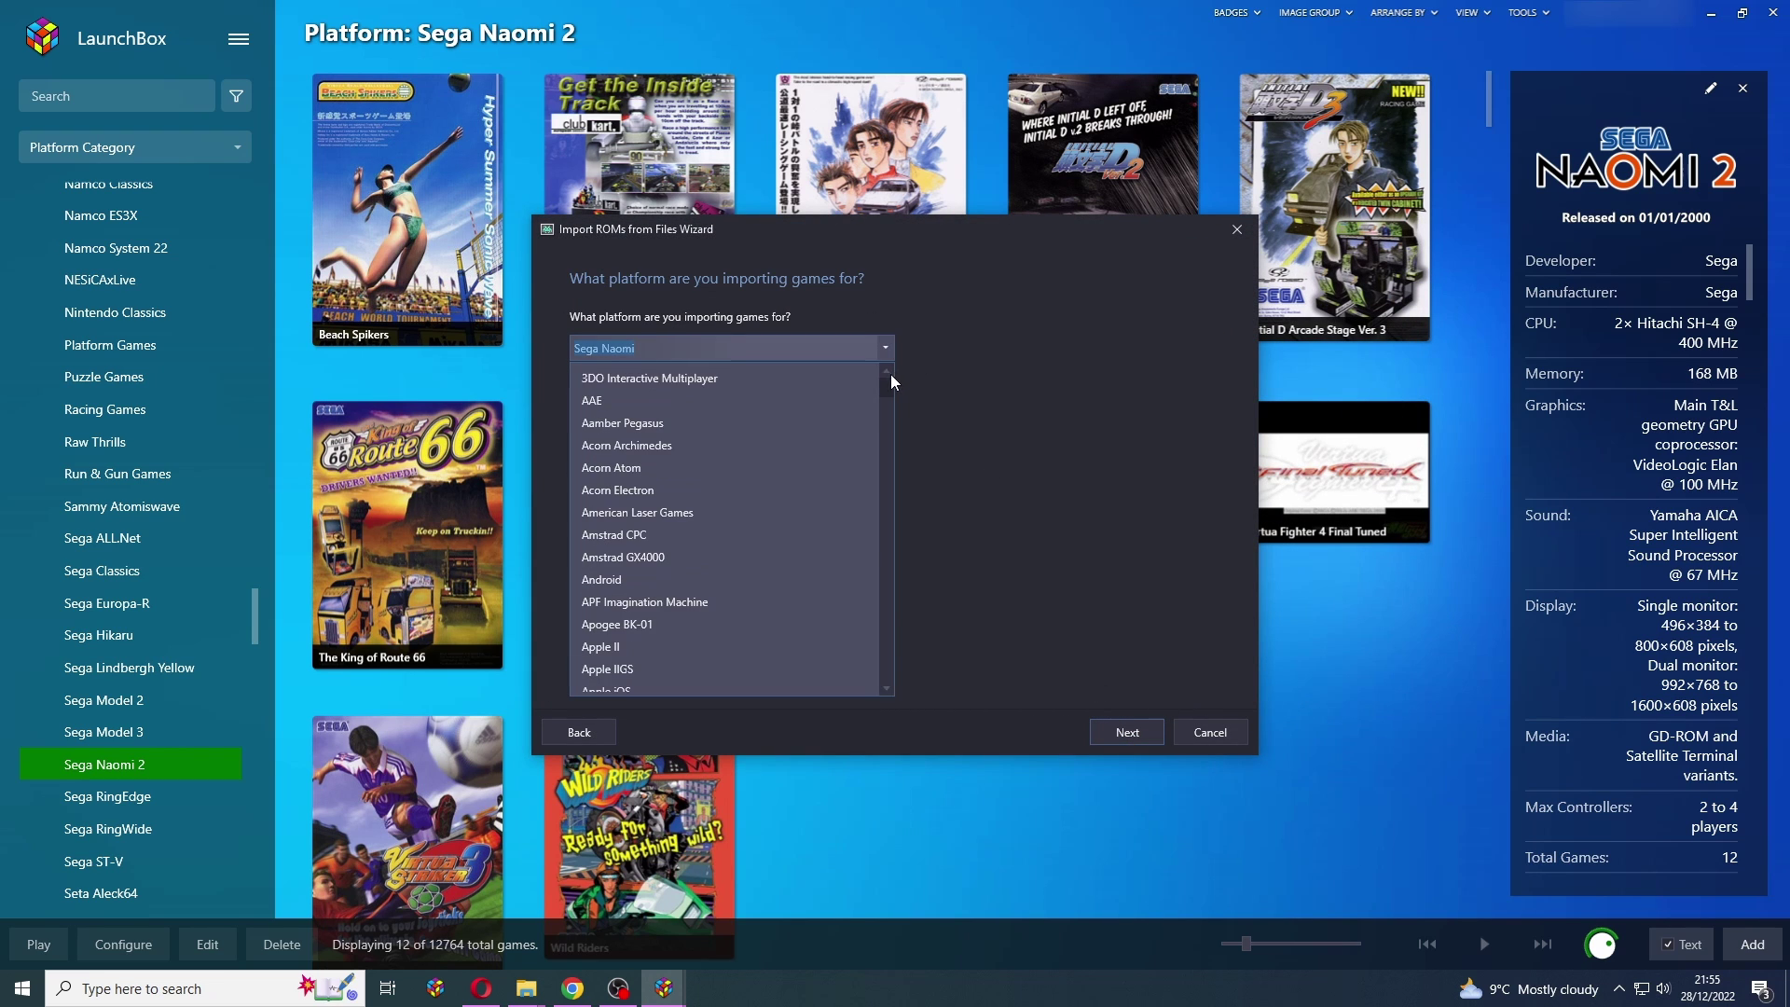
left_click_drag(887, 385, 797, 580)
left_click(740, 529)
left_click(1127, 732)
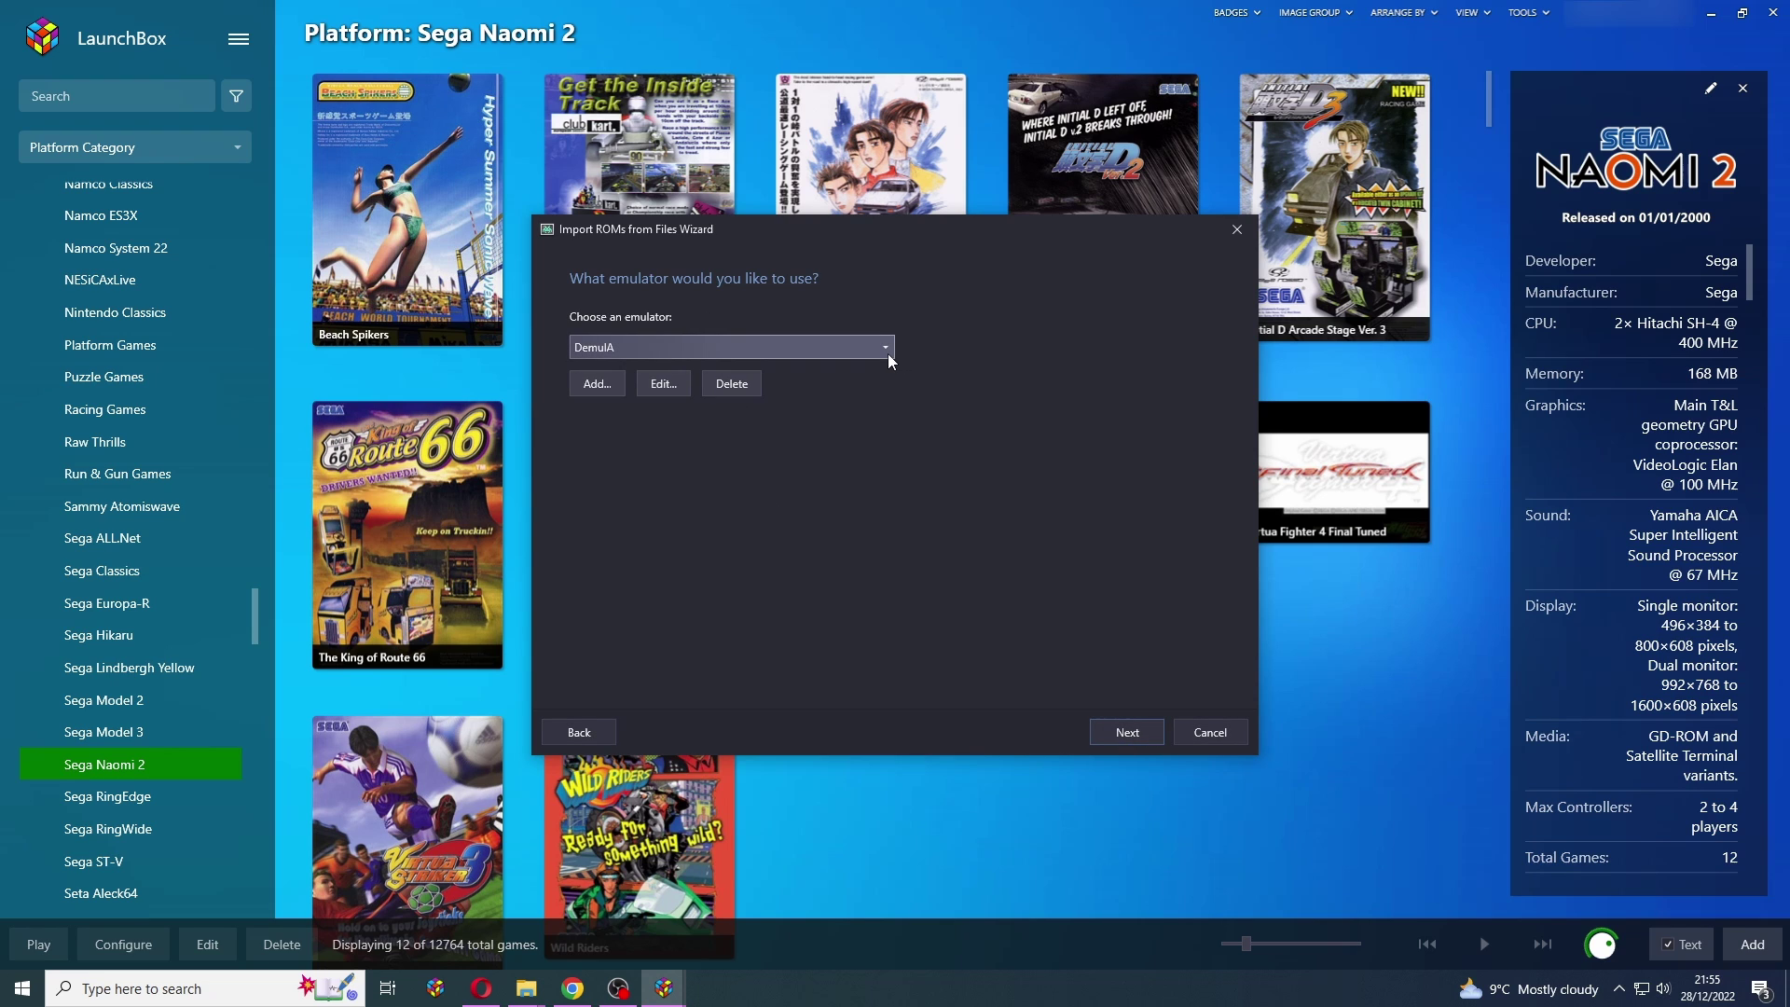
Choose Retroarch as the emulator with the flycast_libretro core
left_click(885, 347)
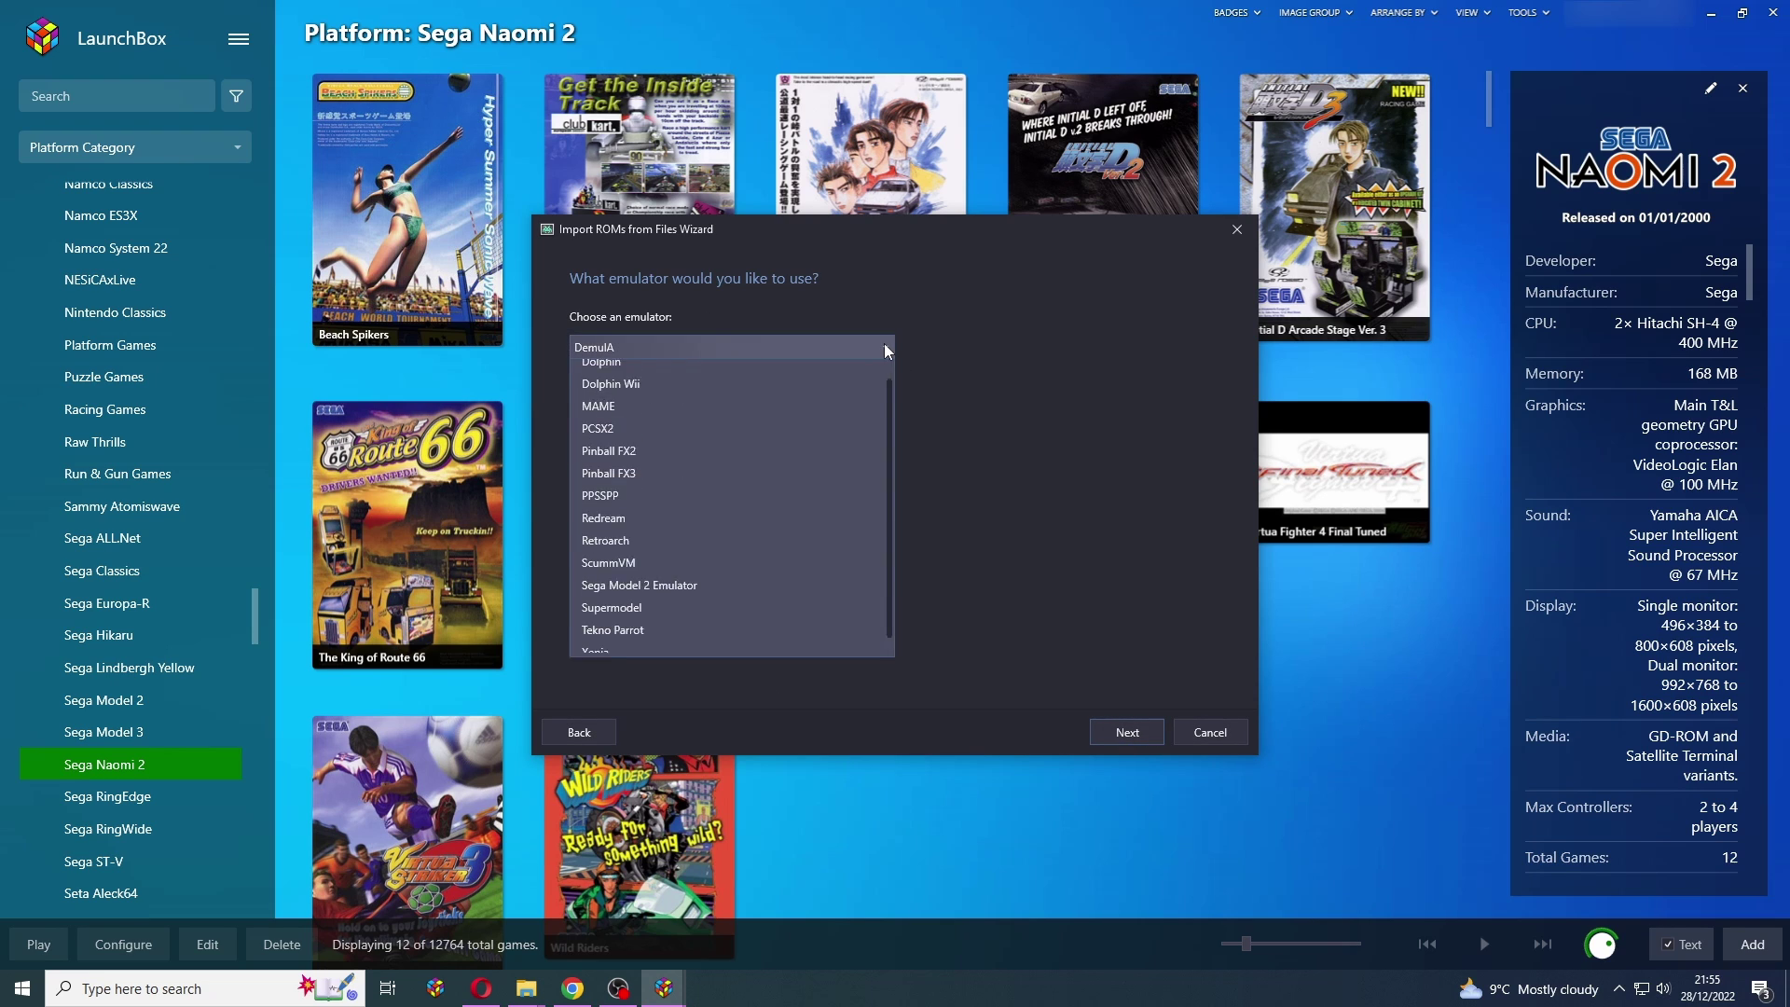
left_click(703, 573)
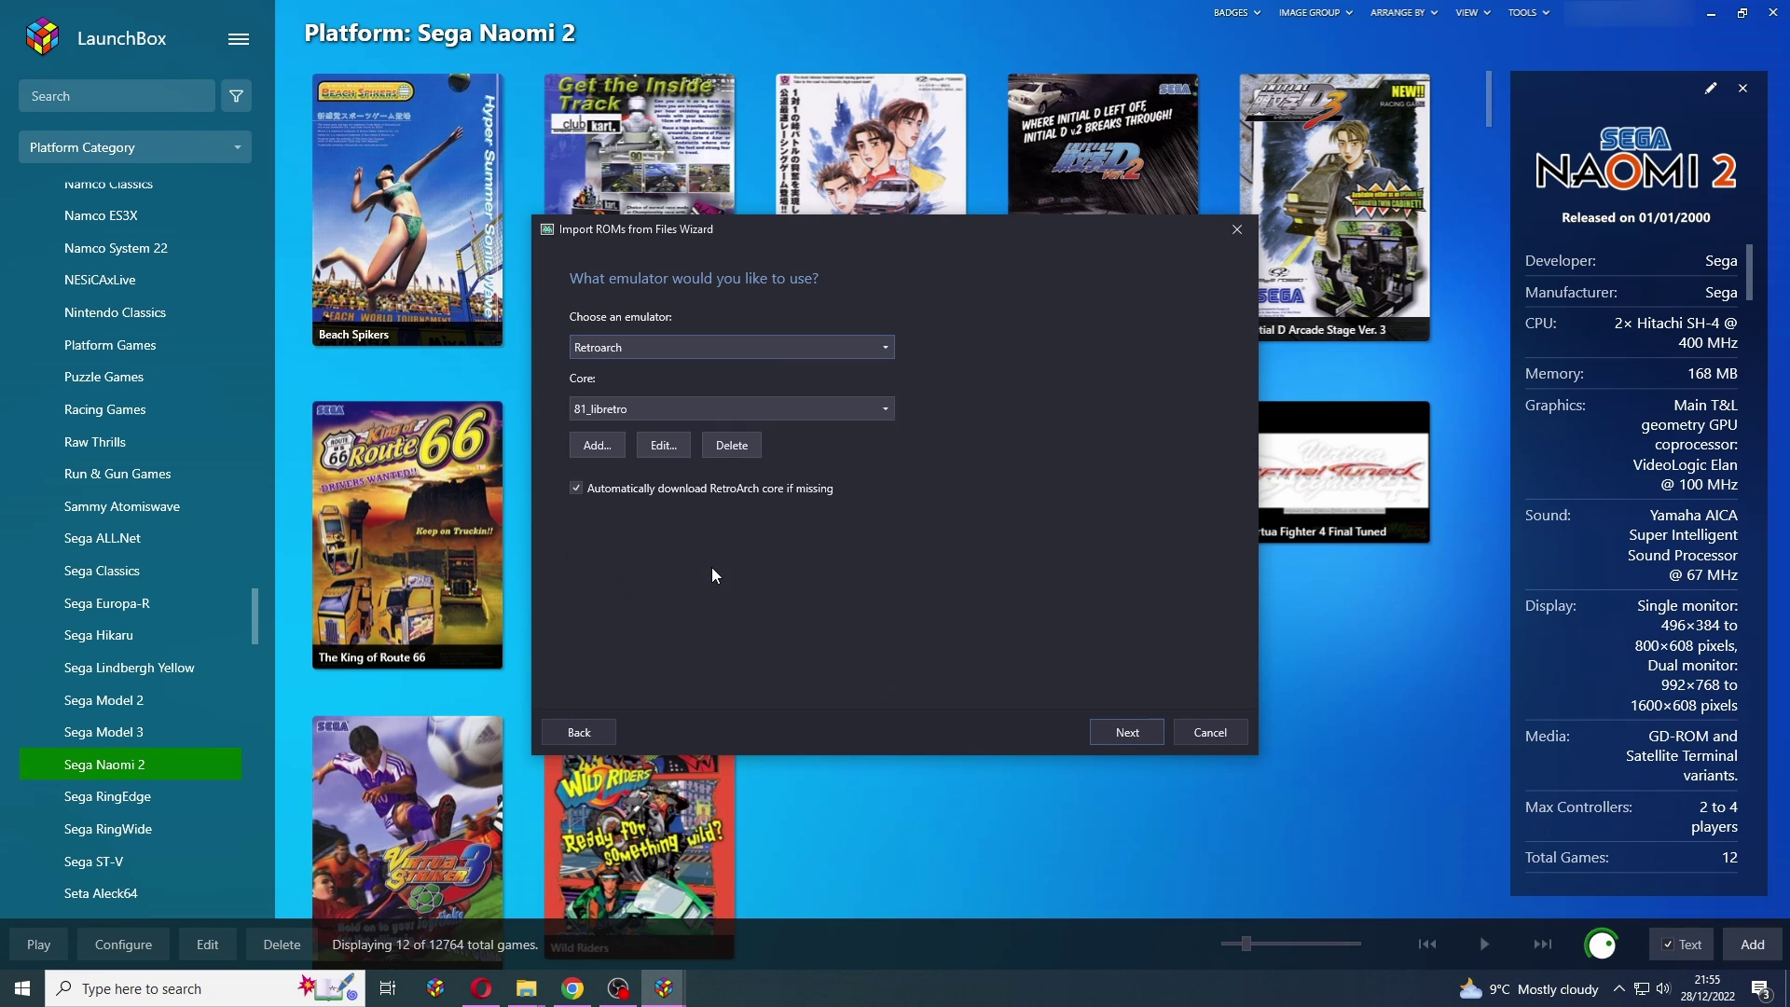
left_click(884, 411)
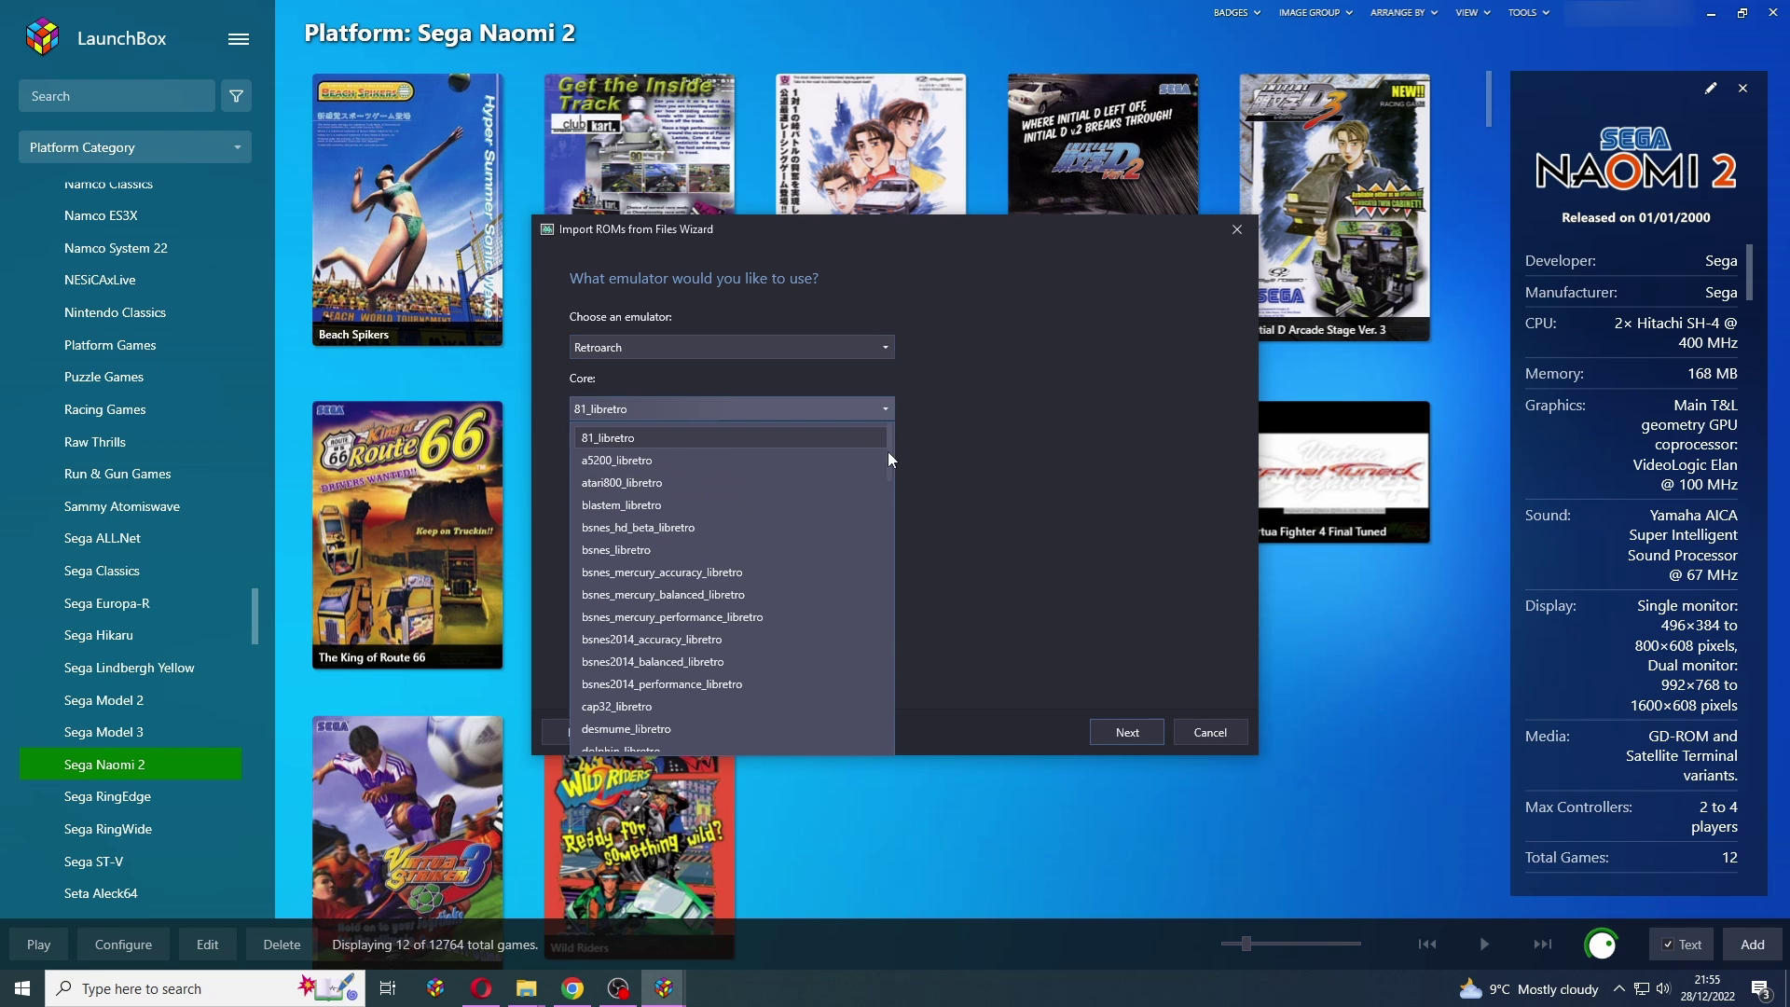
left_click_drag(886, 462, 877, 506)
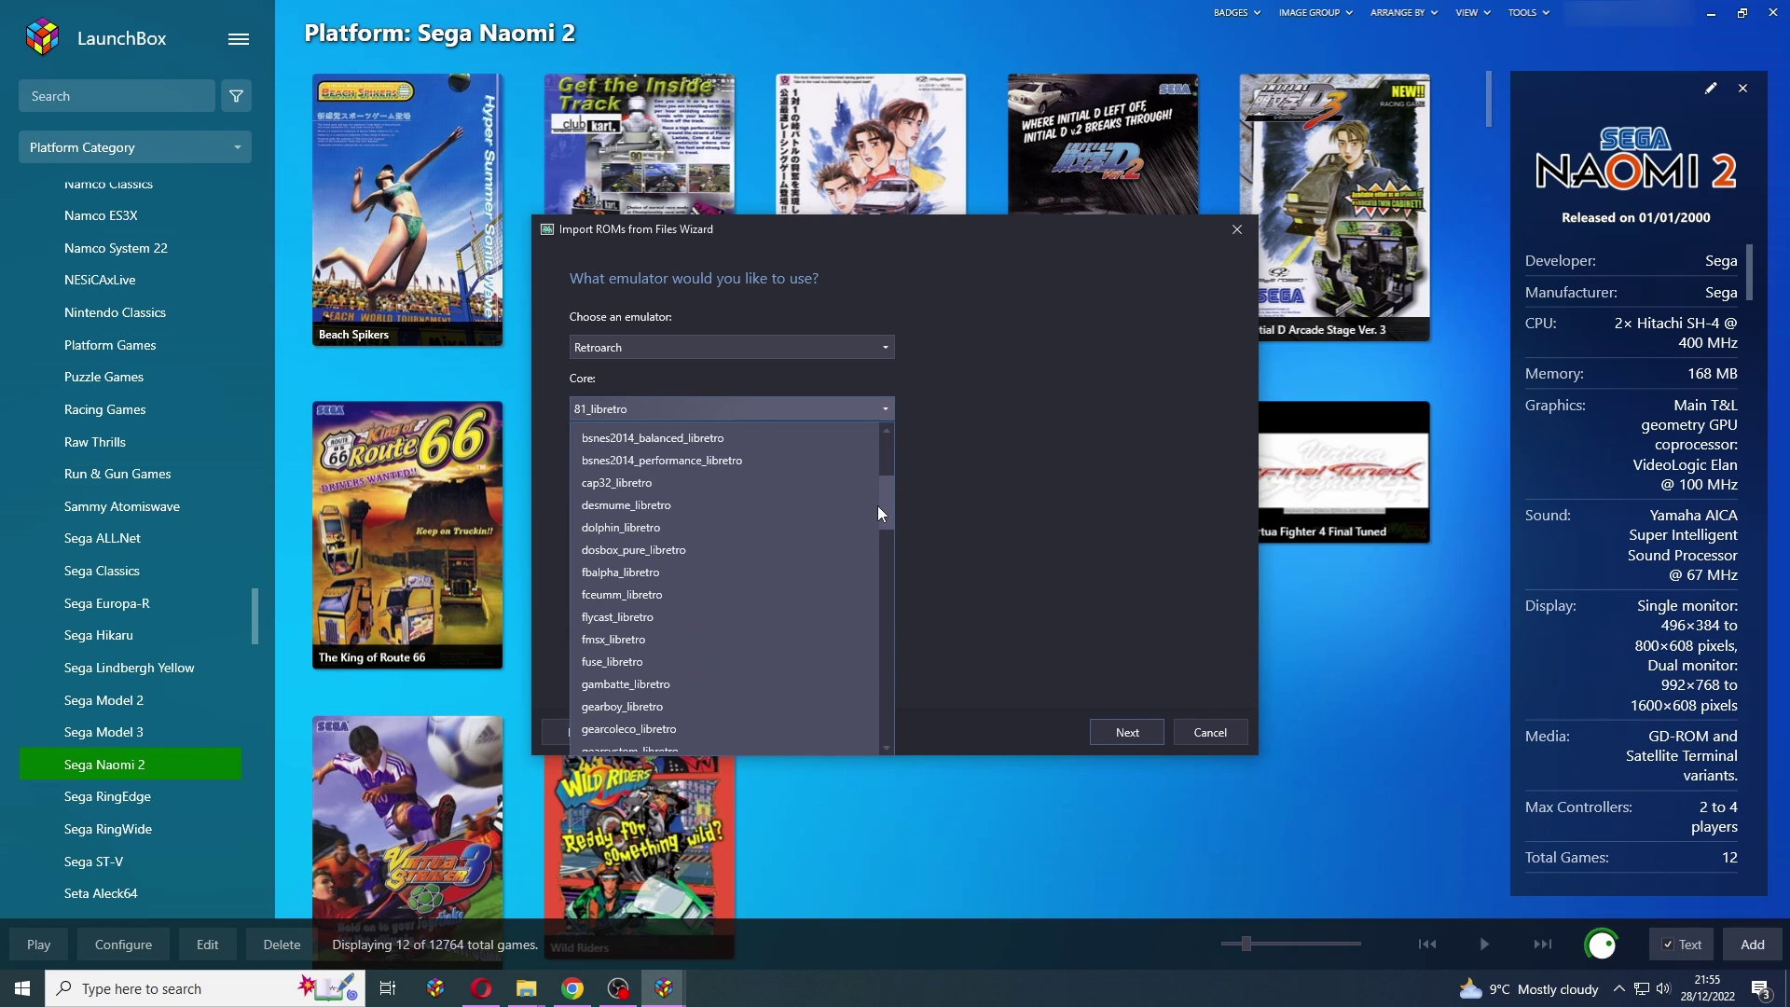
left_click(680, 617)
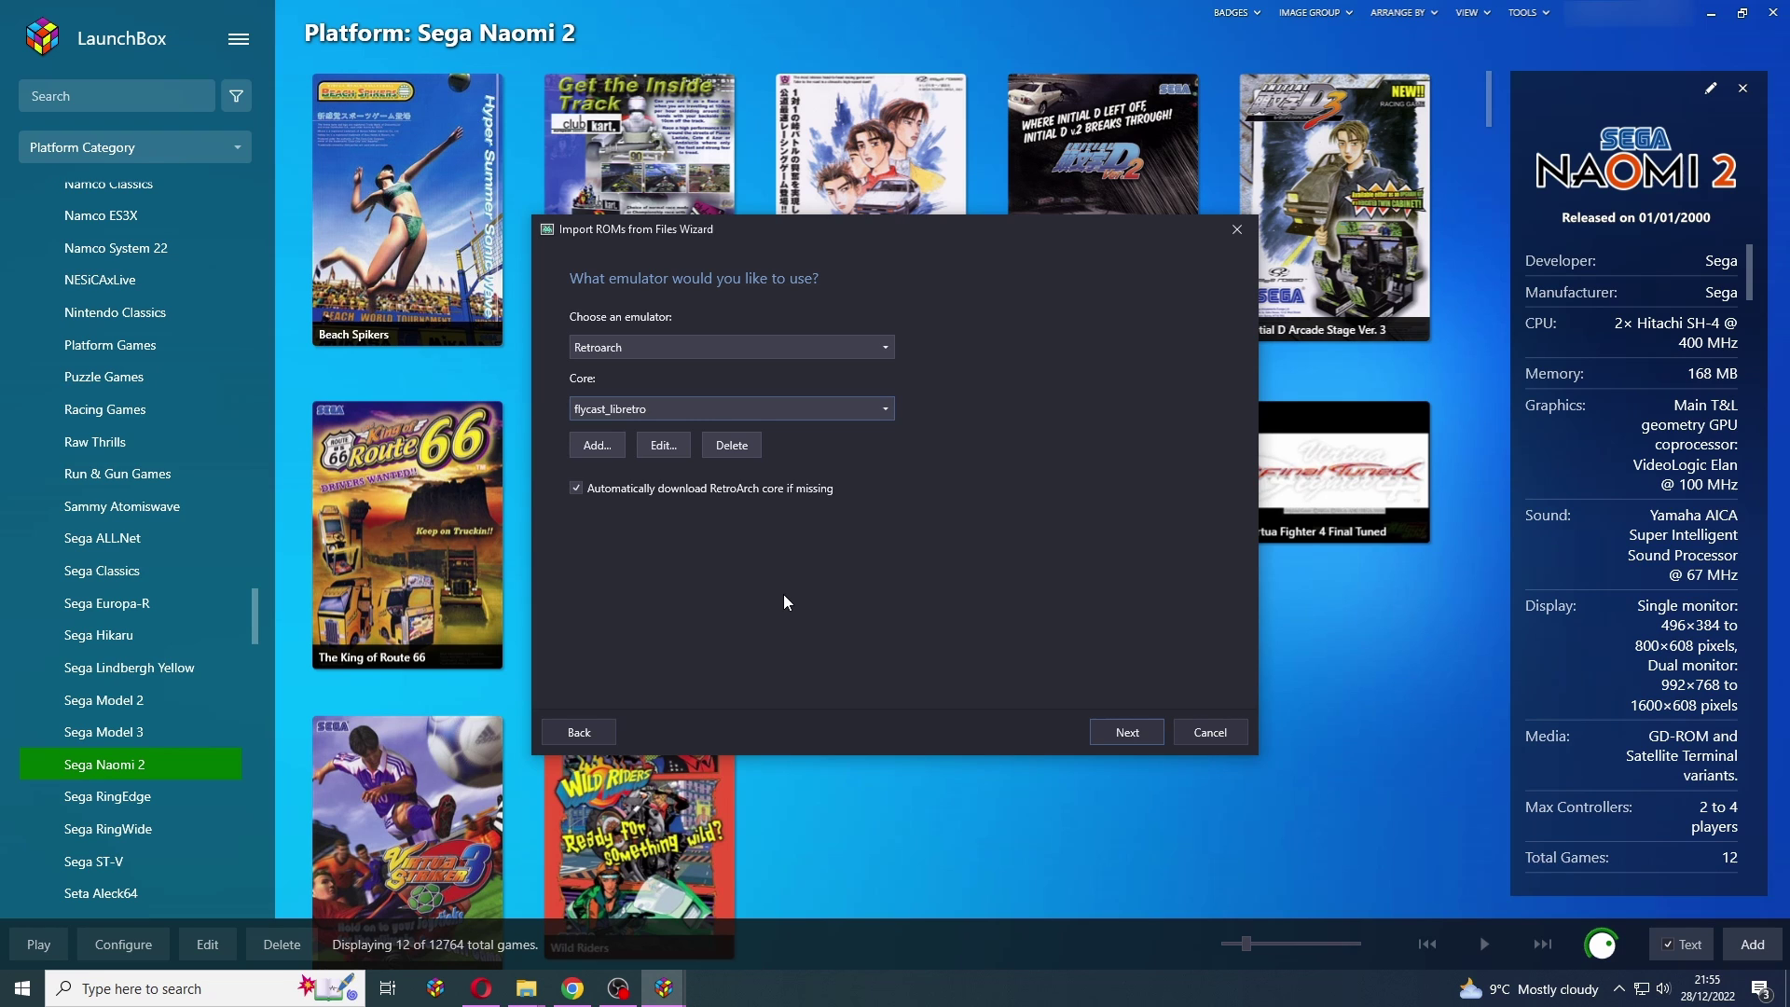
Keep the ROMs in their current location and accept the metadata, image, EmuMovies and bezel pages
left_click(1128, 733)
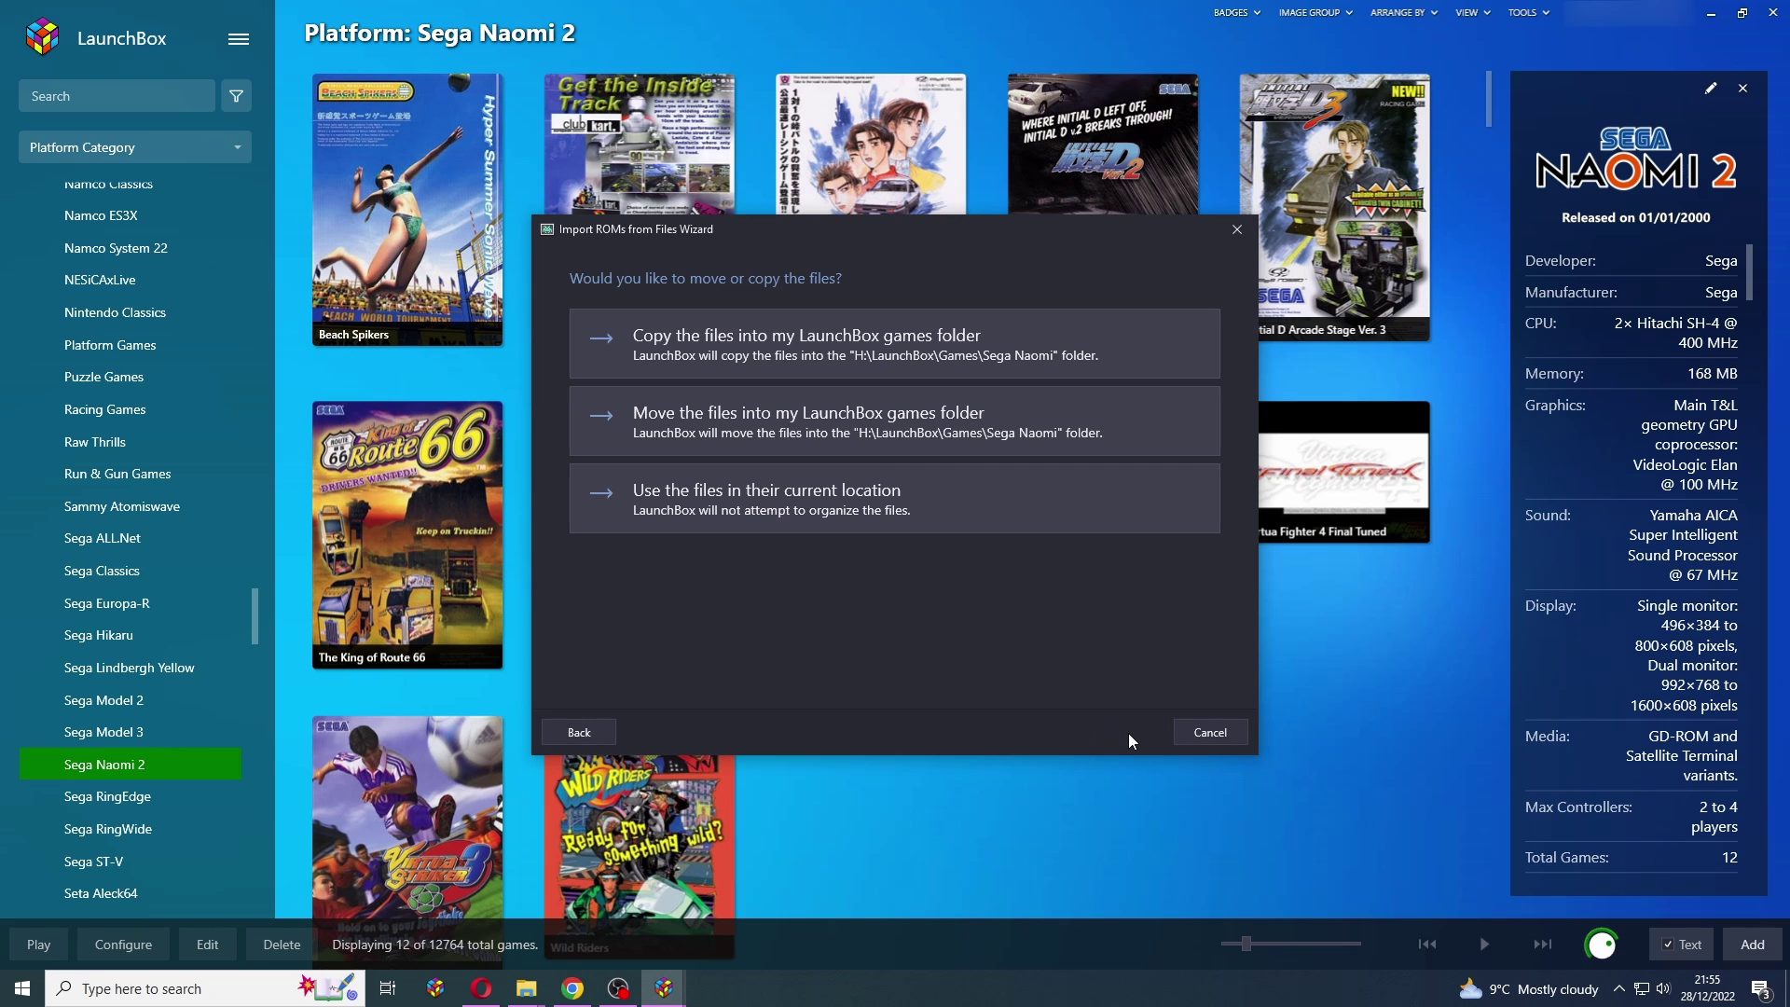
left_click(769, 500)
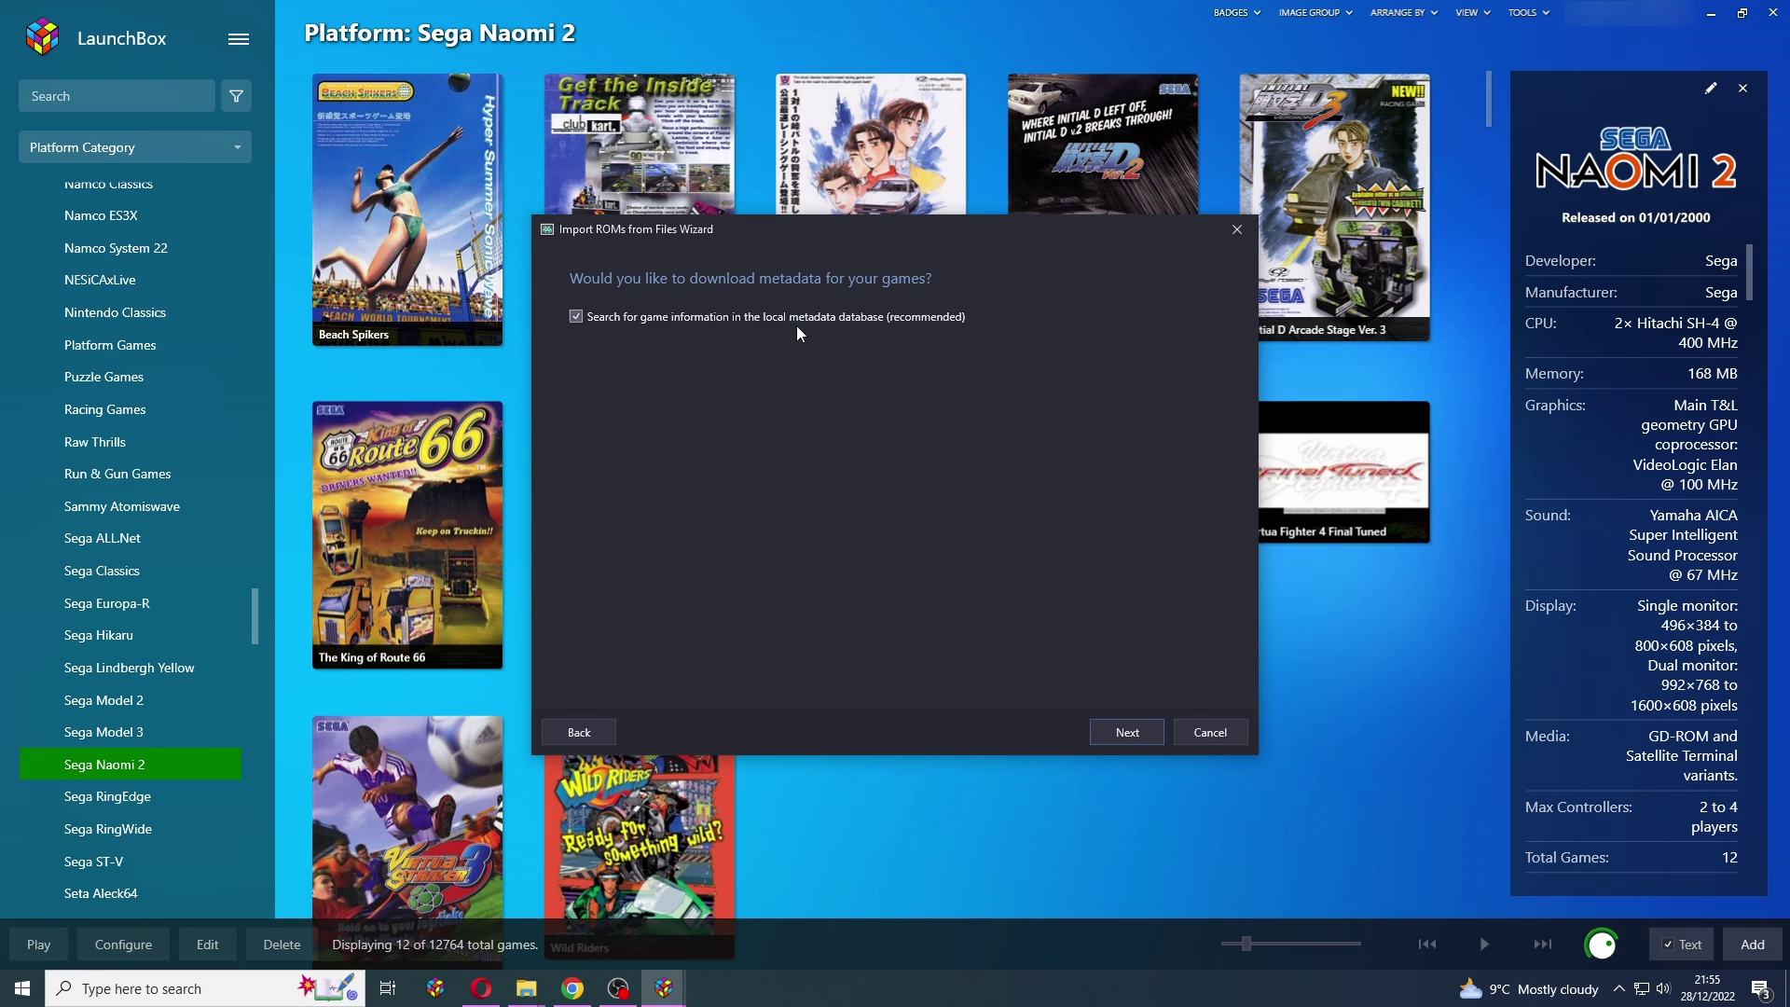
left_click(1126, 735)
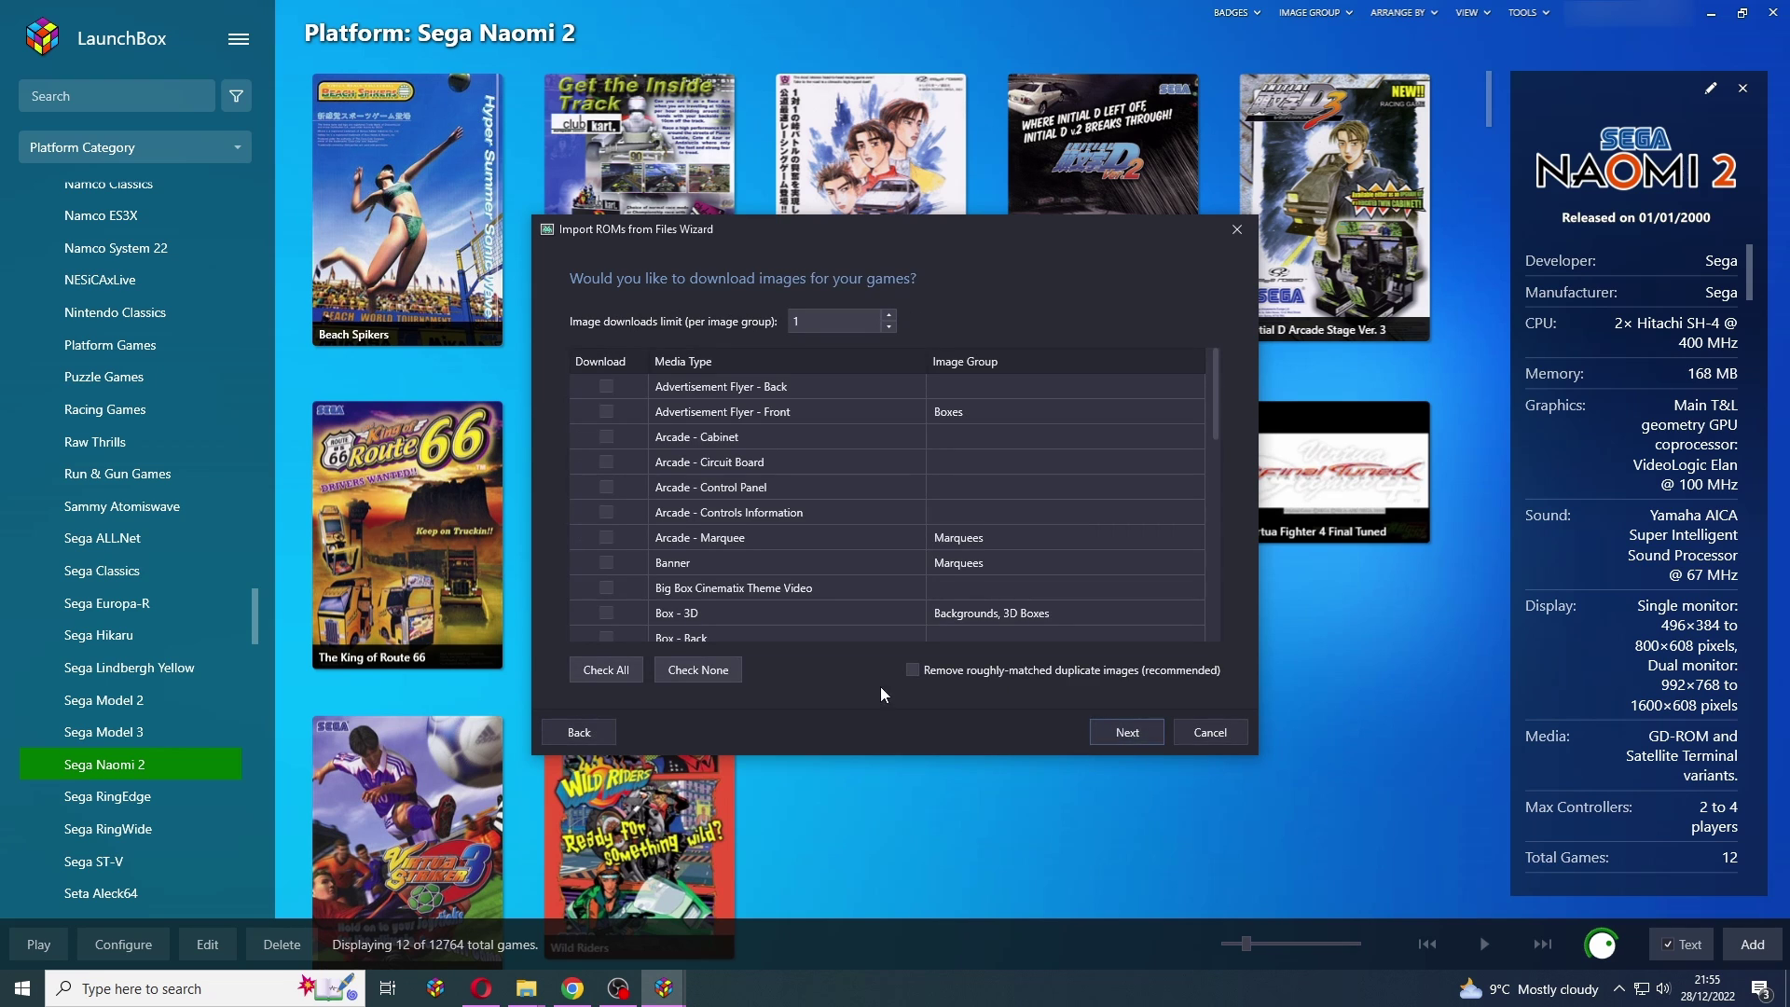
left_click(1126, 734)
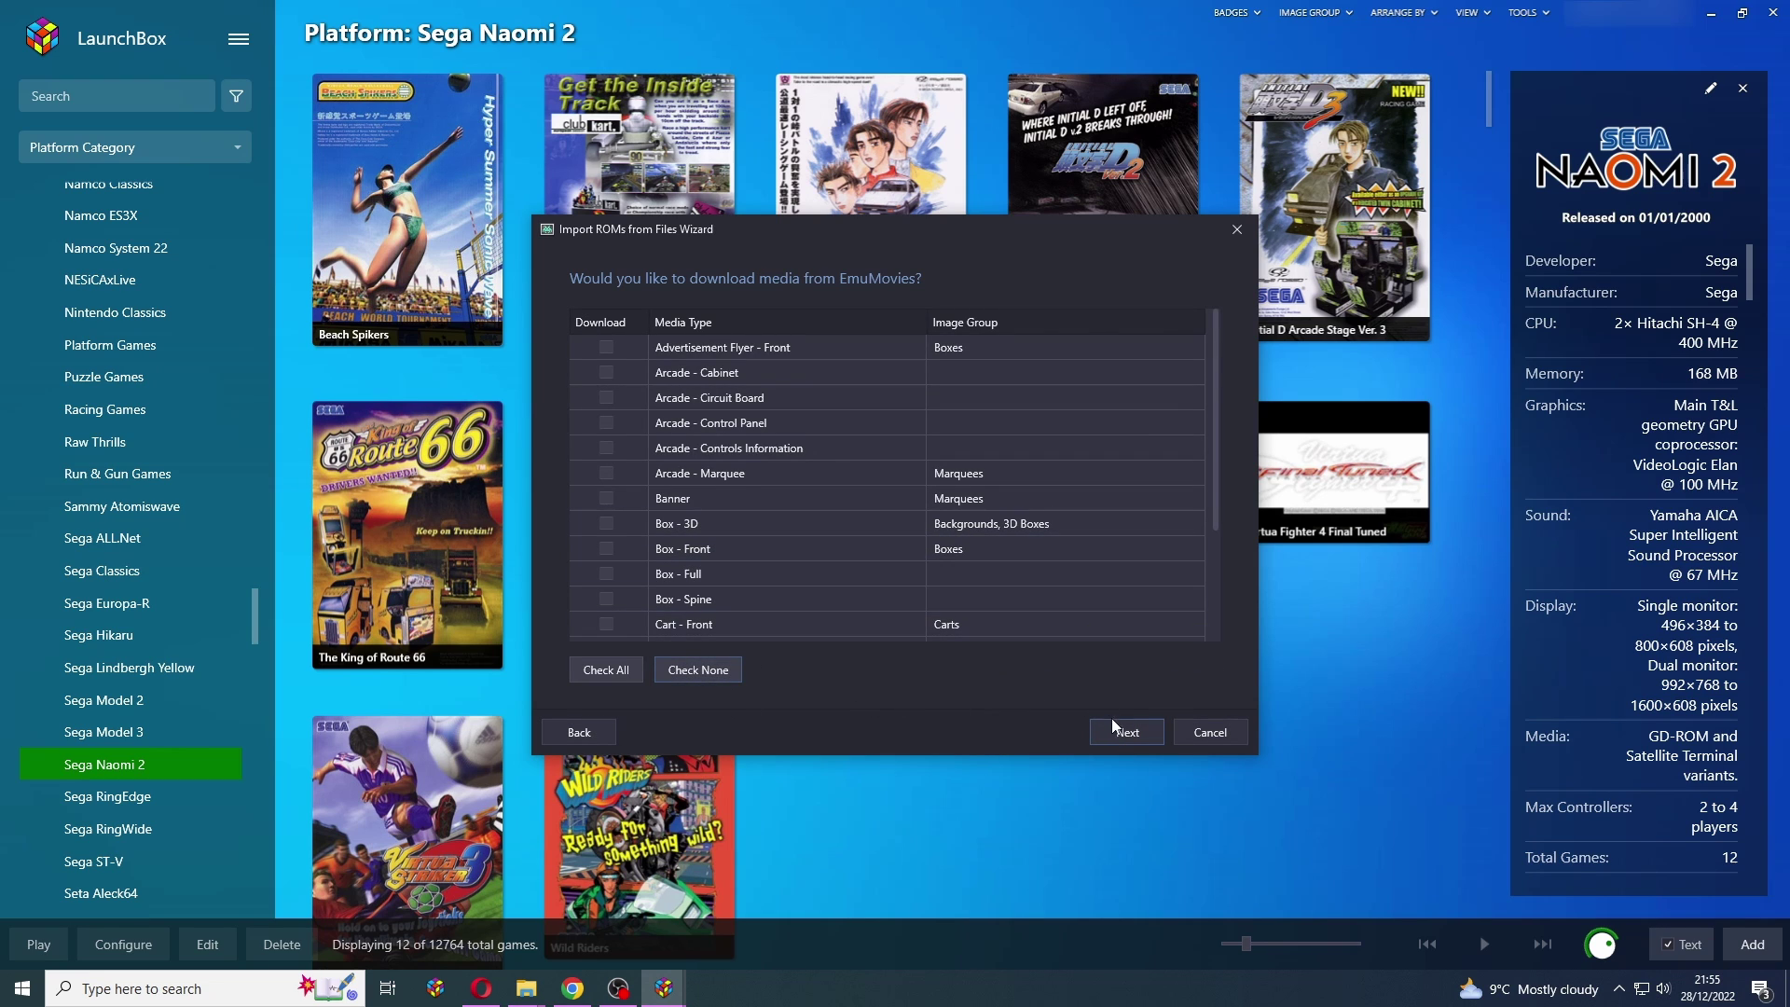
left_click(1115, 727)
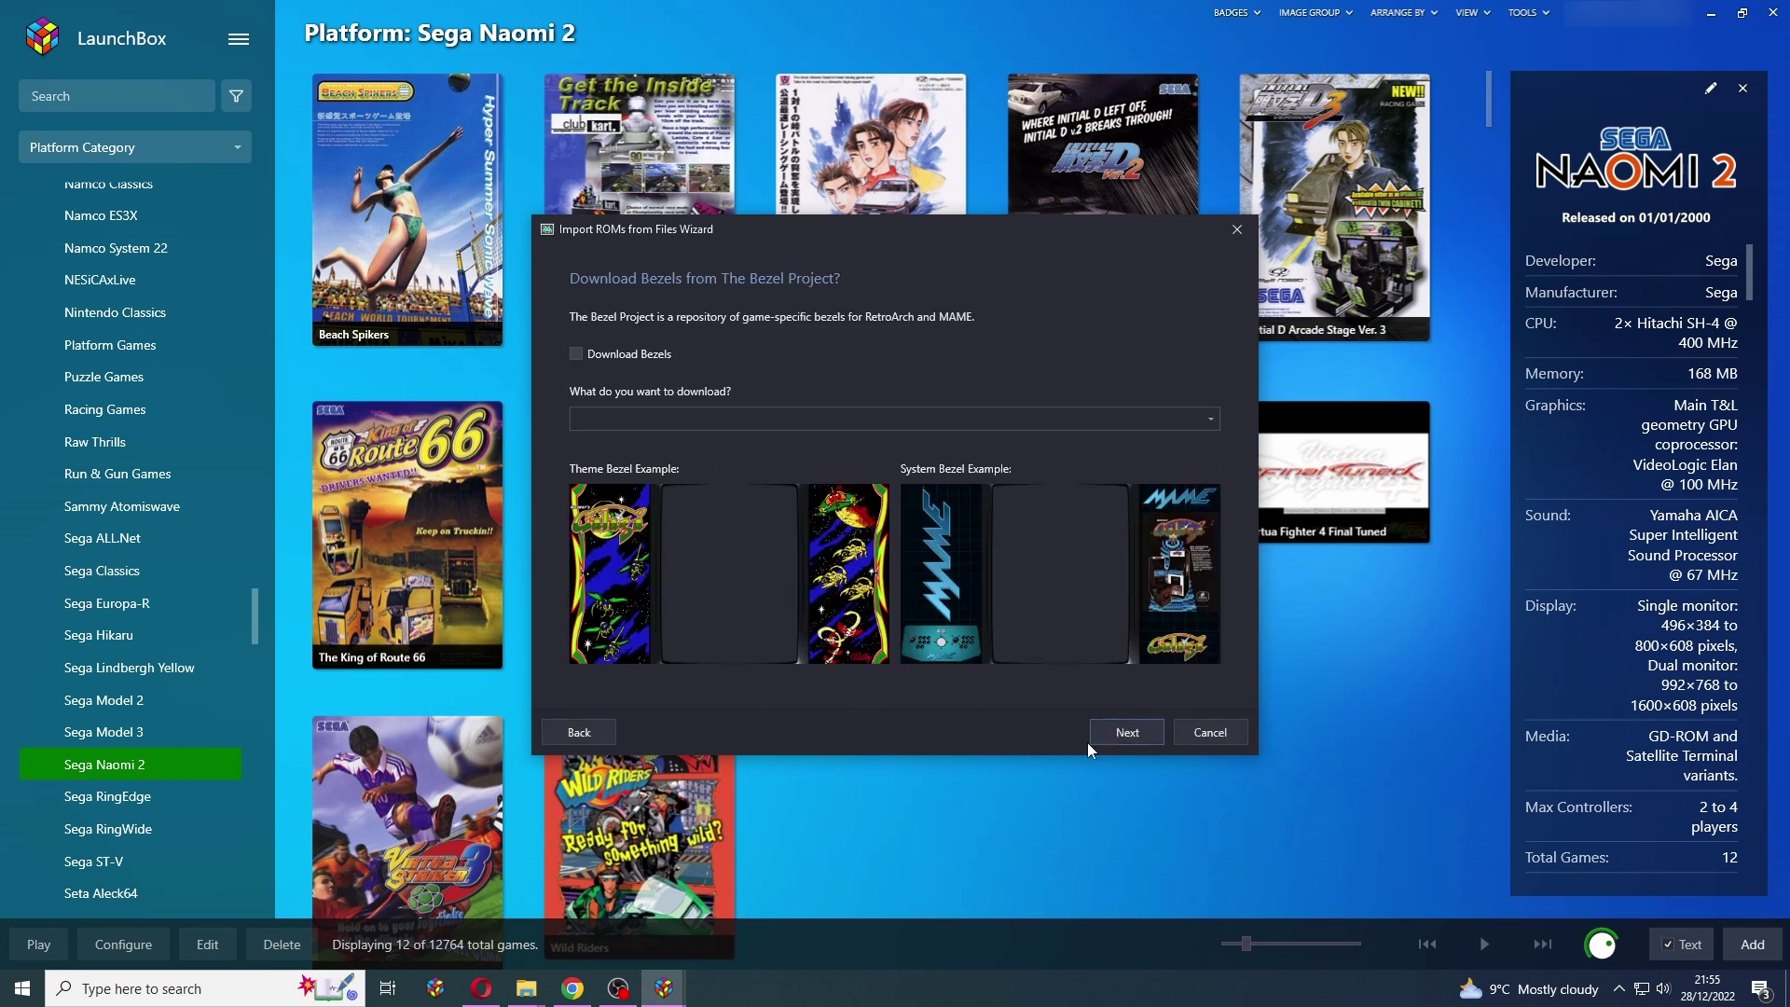
left_click(1139, 733)
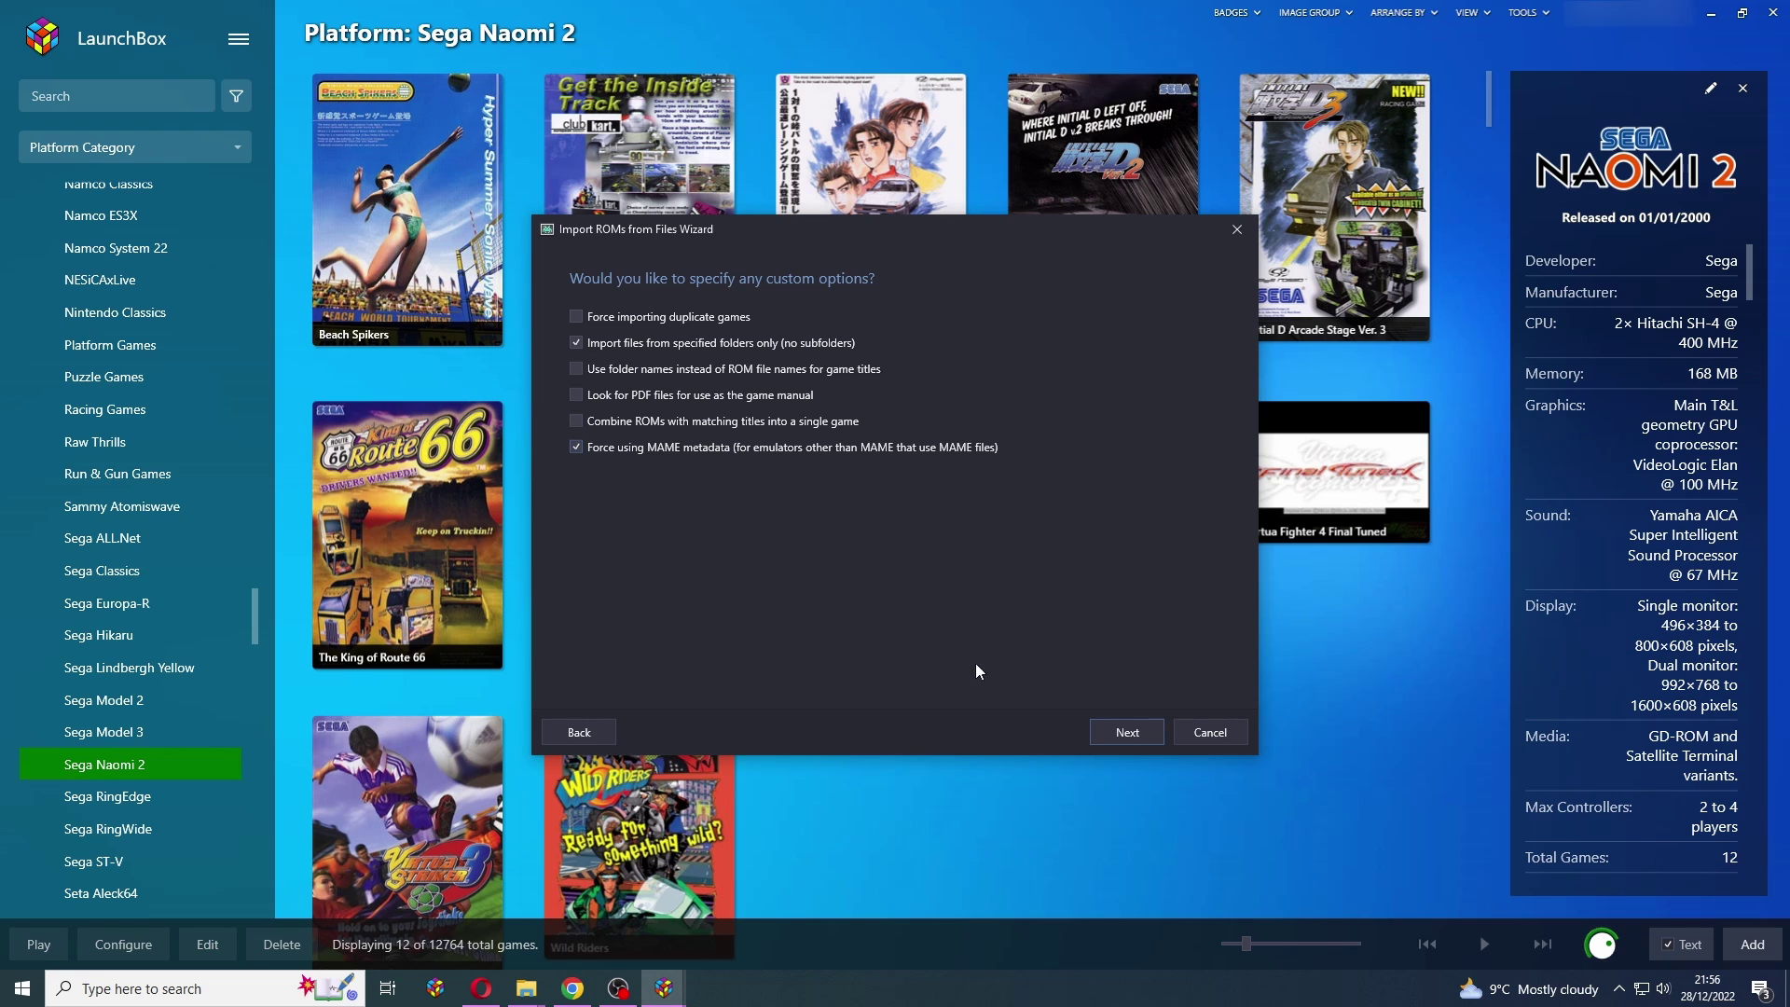
Turn off MAME subcategory playlist creation, then scroll through the Ready to Import game list
left_click(1126, 733)
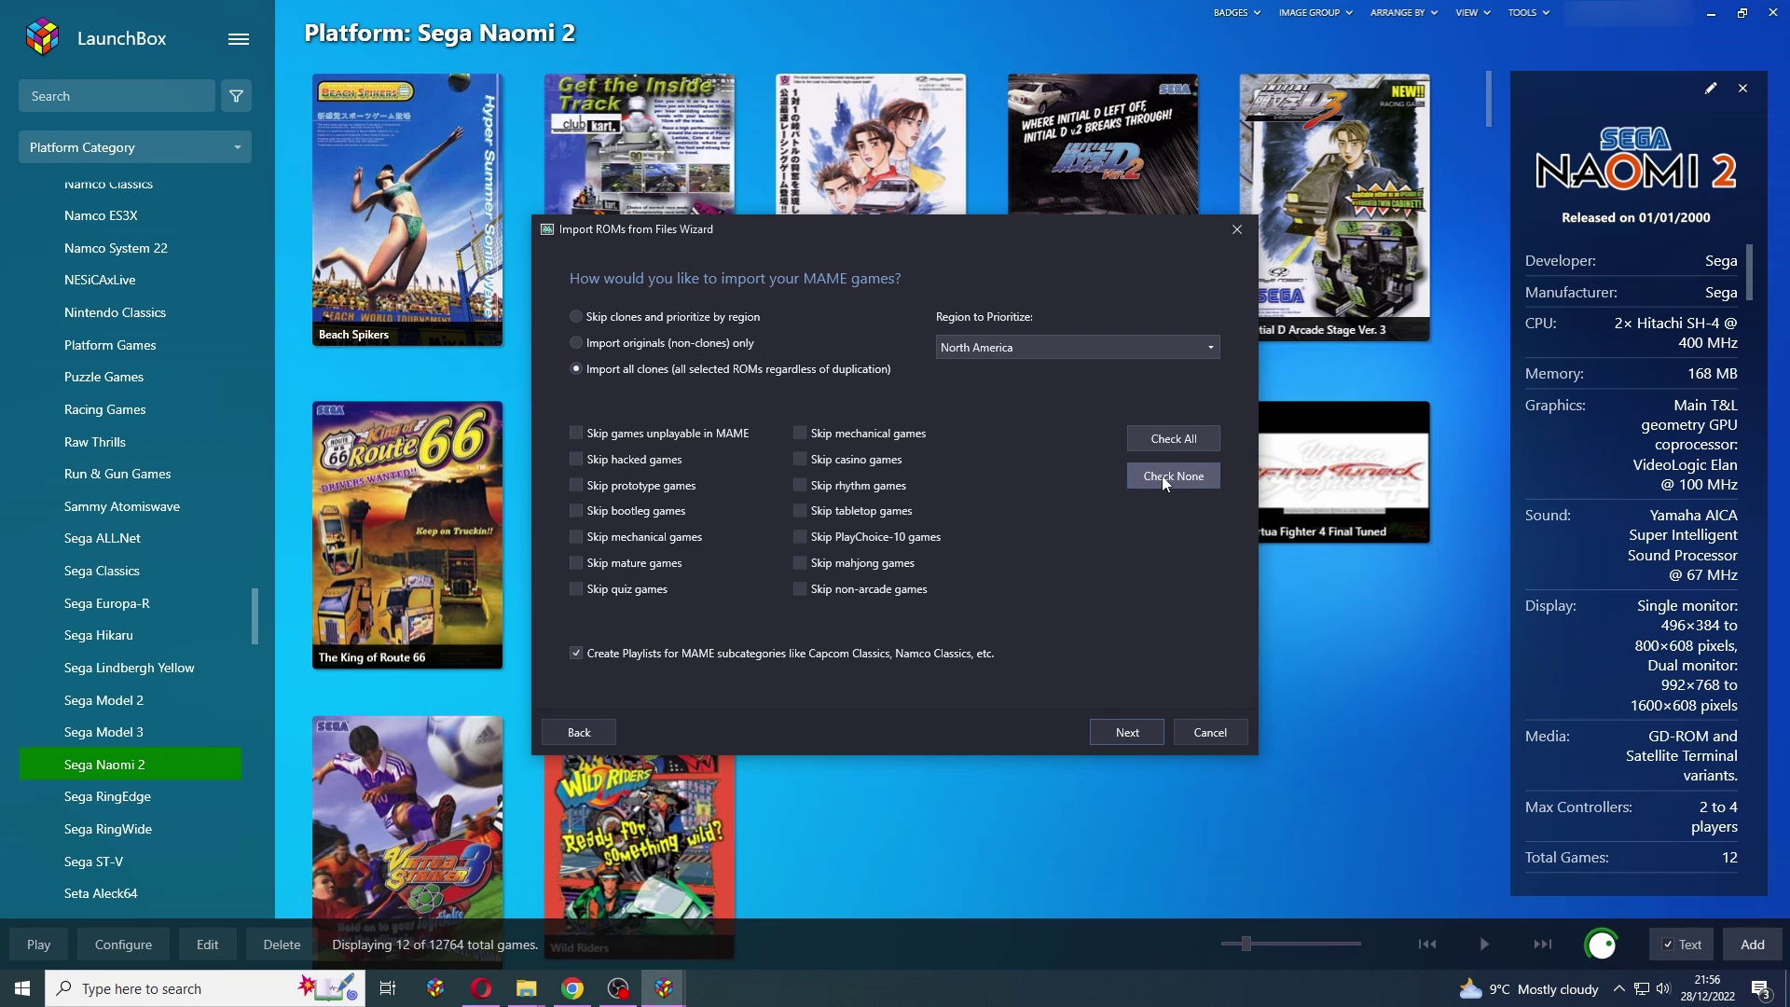
left_click(675, 653)
left_click(1127, 733)
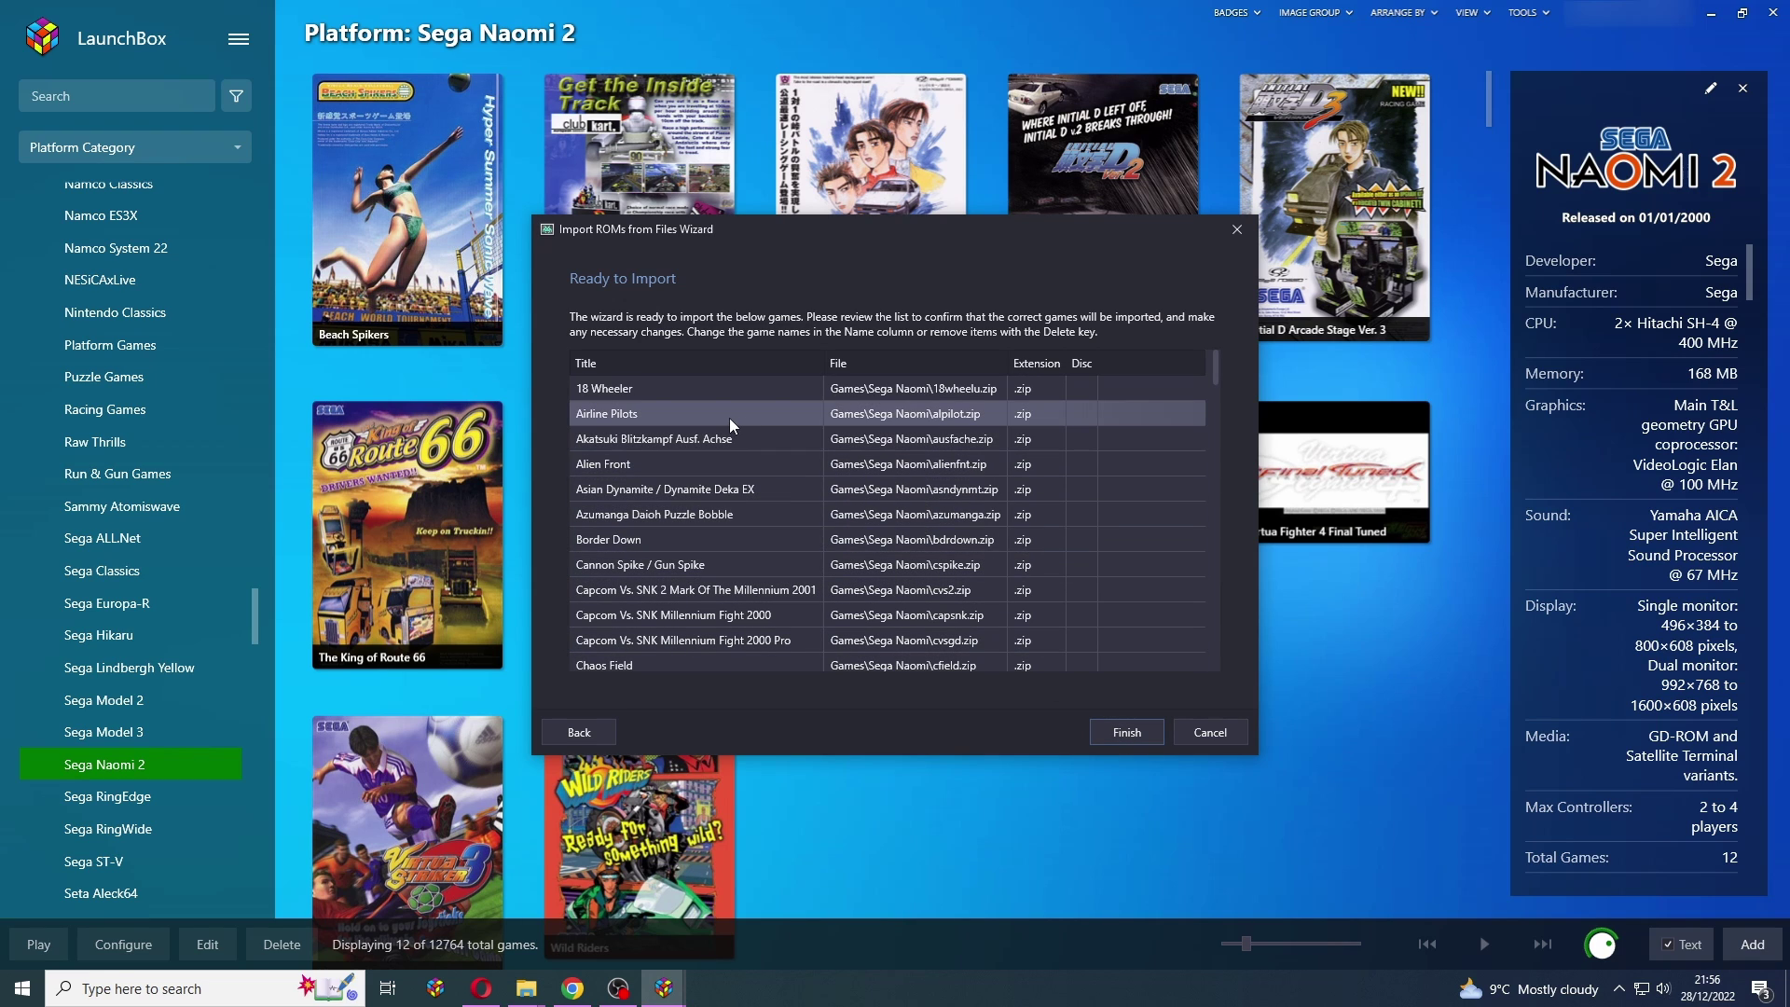
scroll(759, 513, "down", 4)
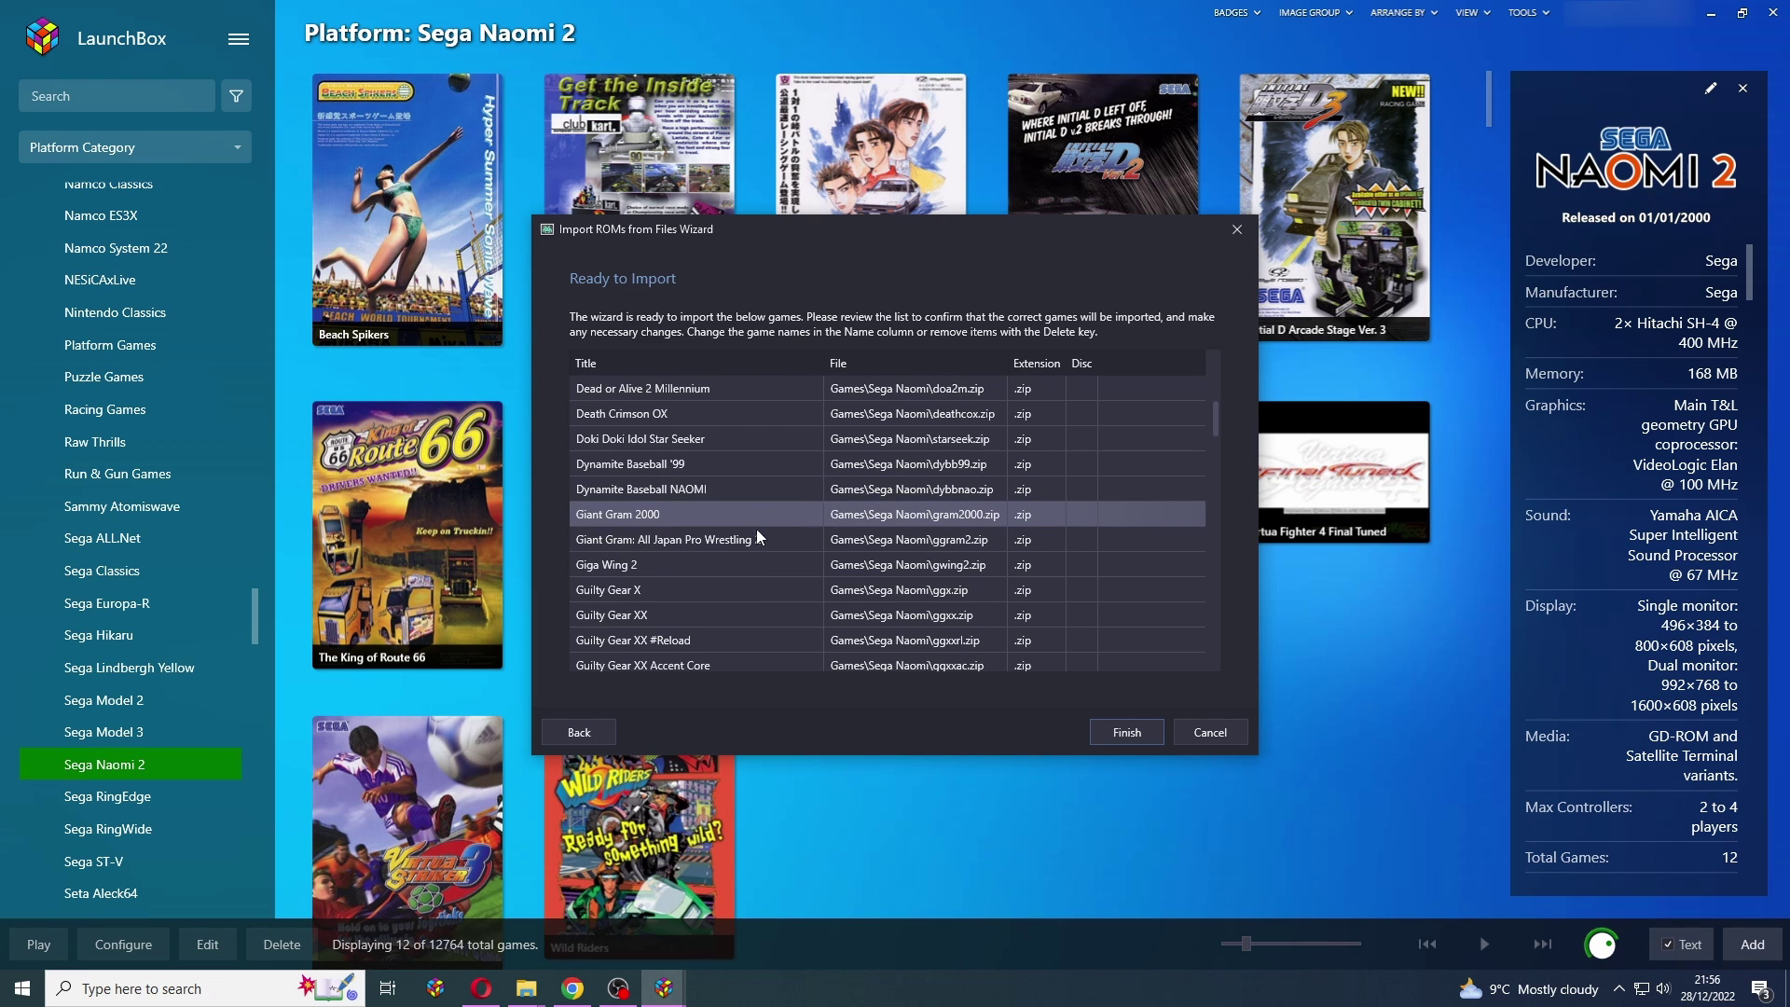
scroll(753, 535, "up", 3)
scroll(753, 539, "up", 3)
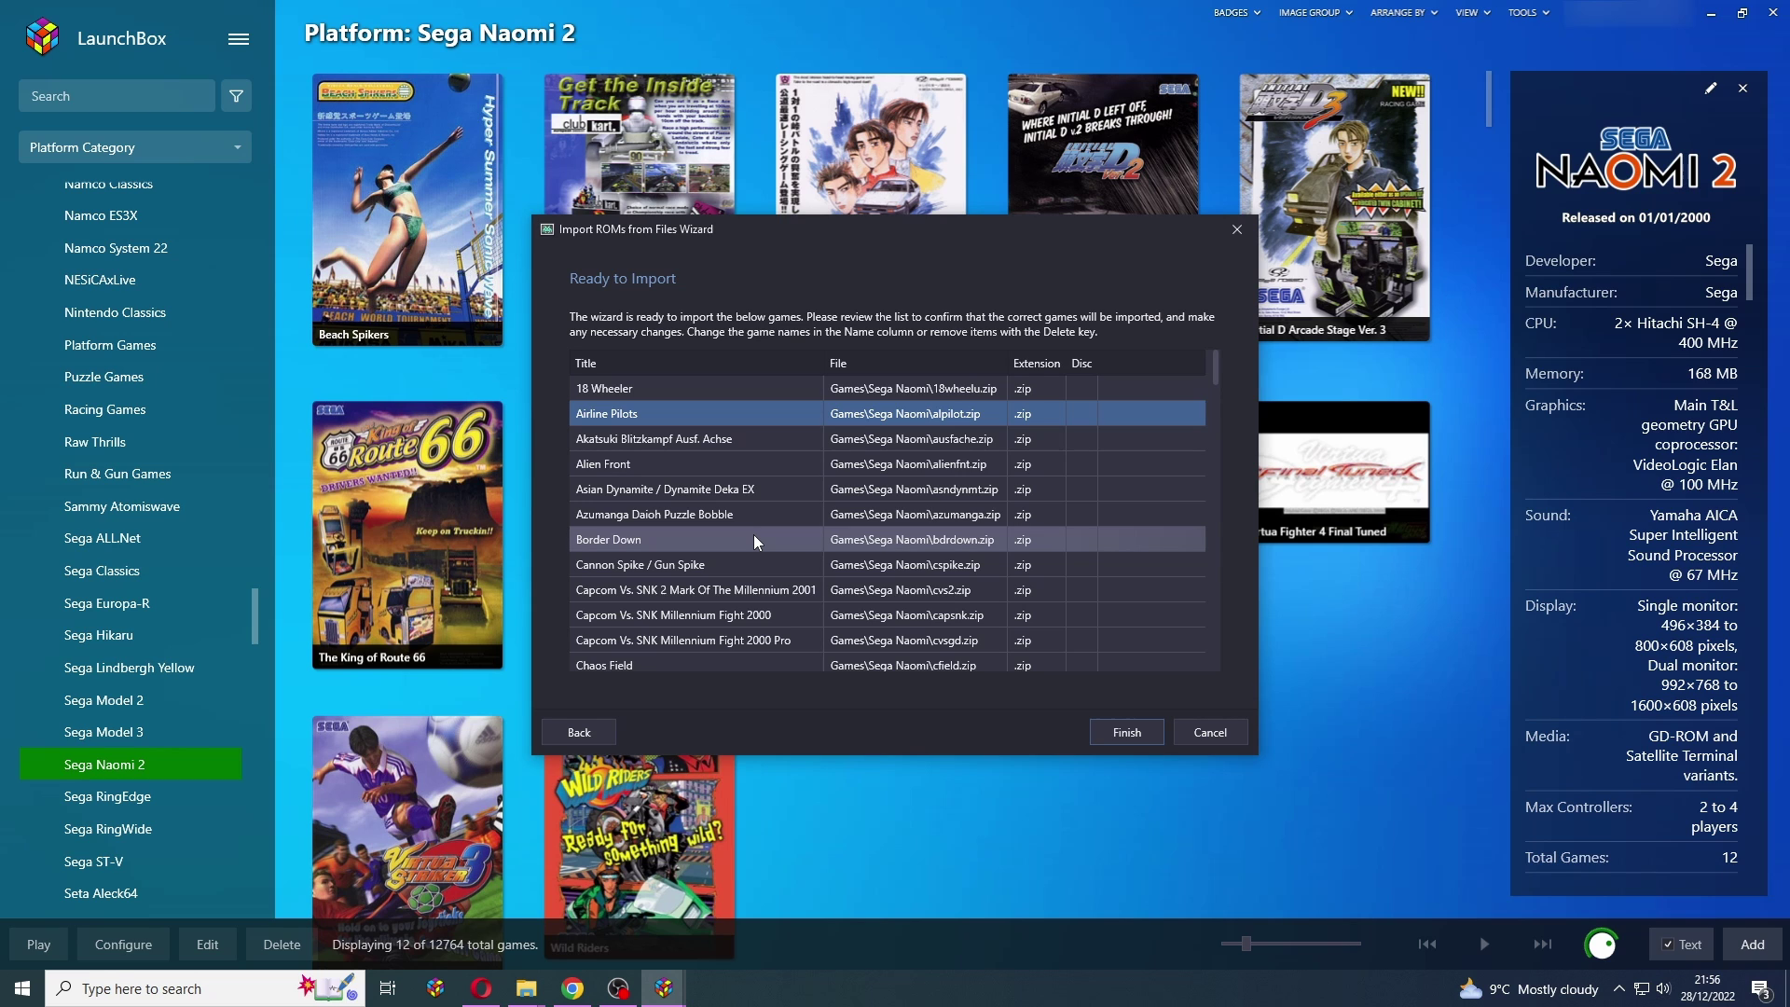
Import the listed games and open the Sega Naomi platform's edit settings
left_click(1129, 733)
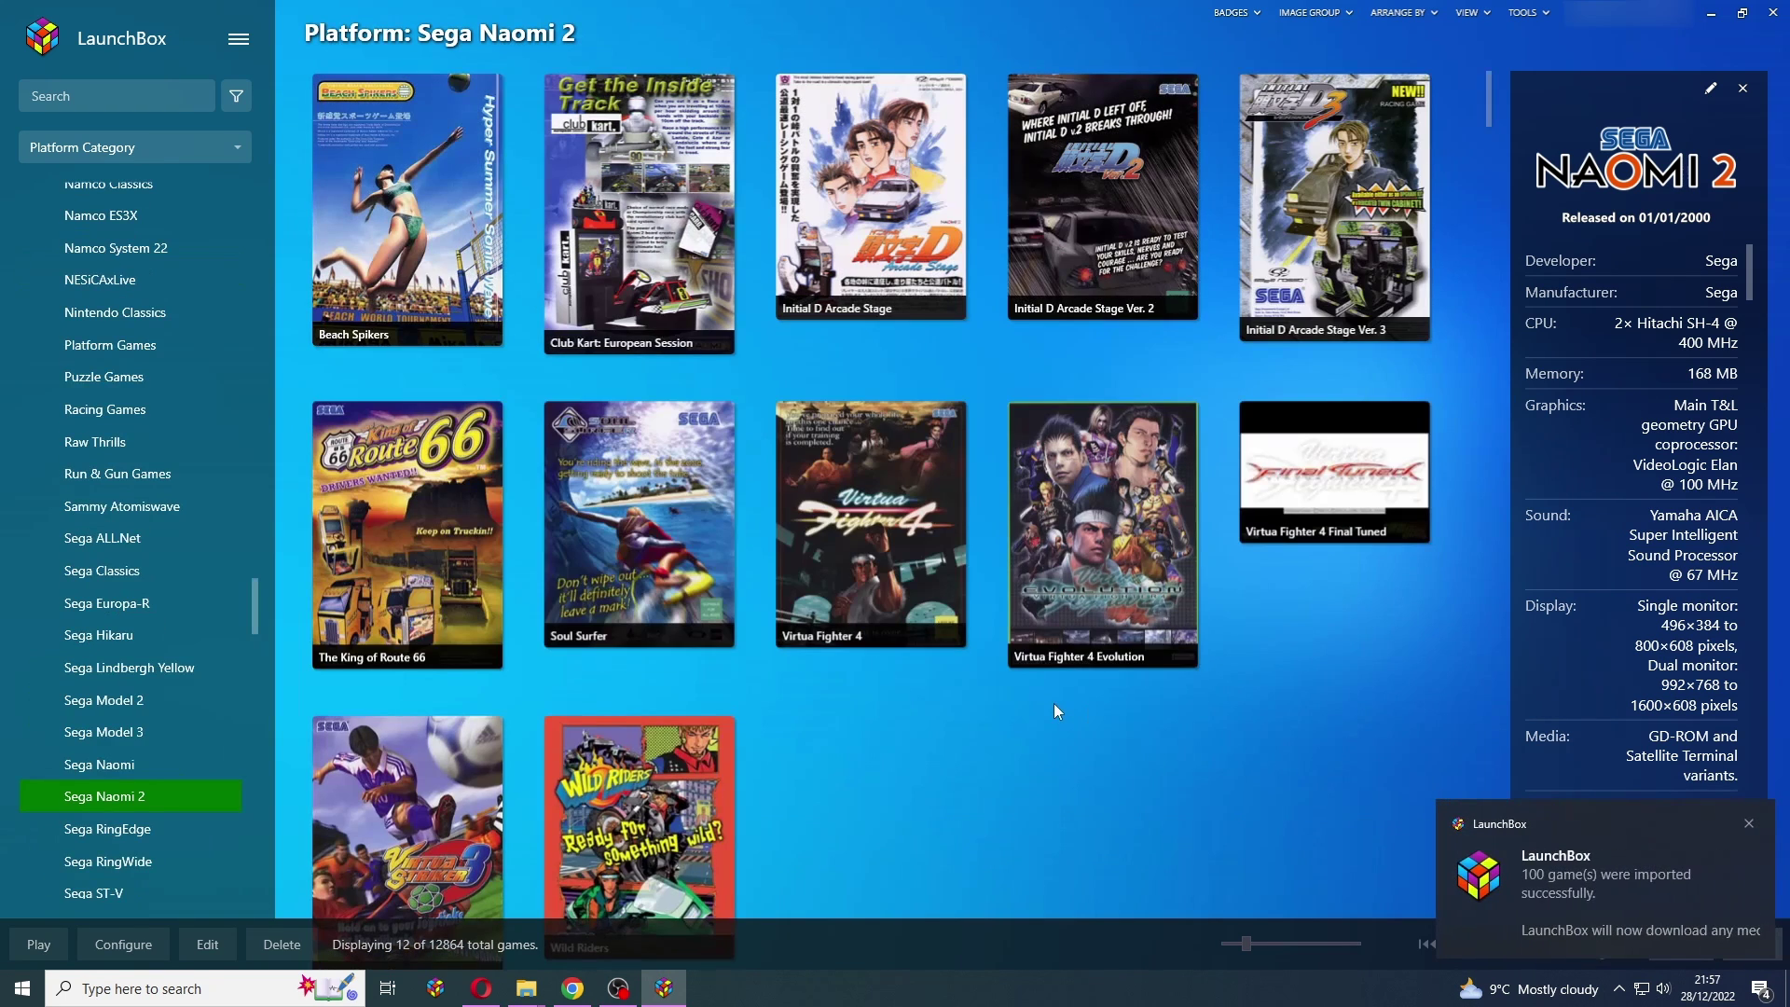
left_click(145, 772)
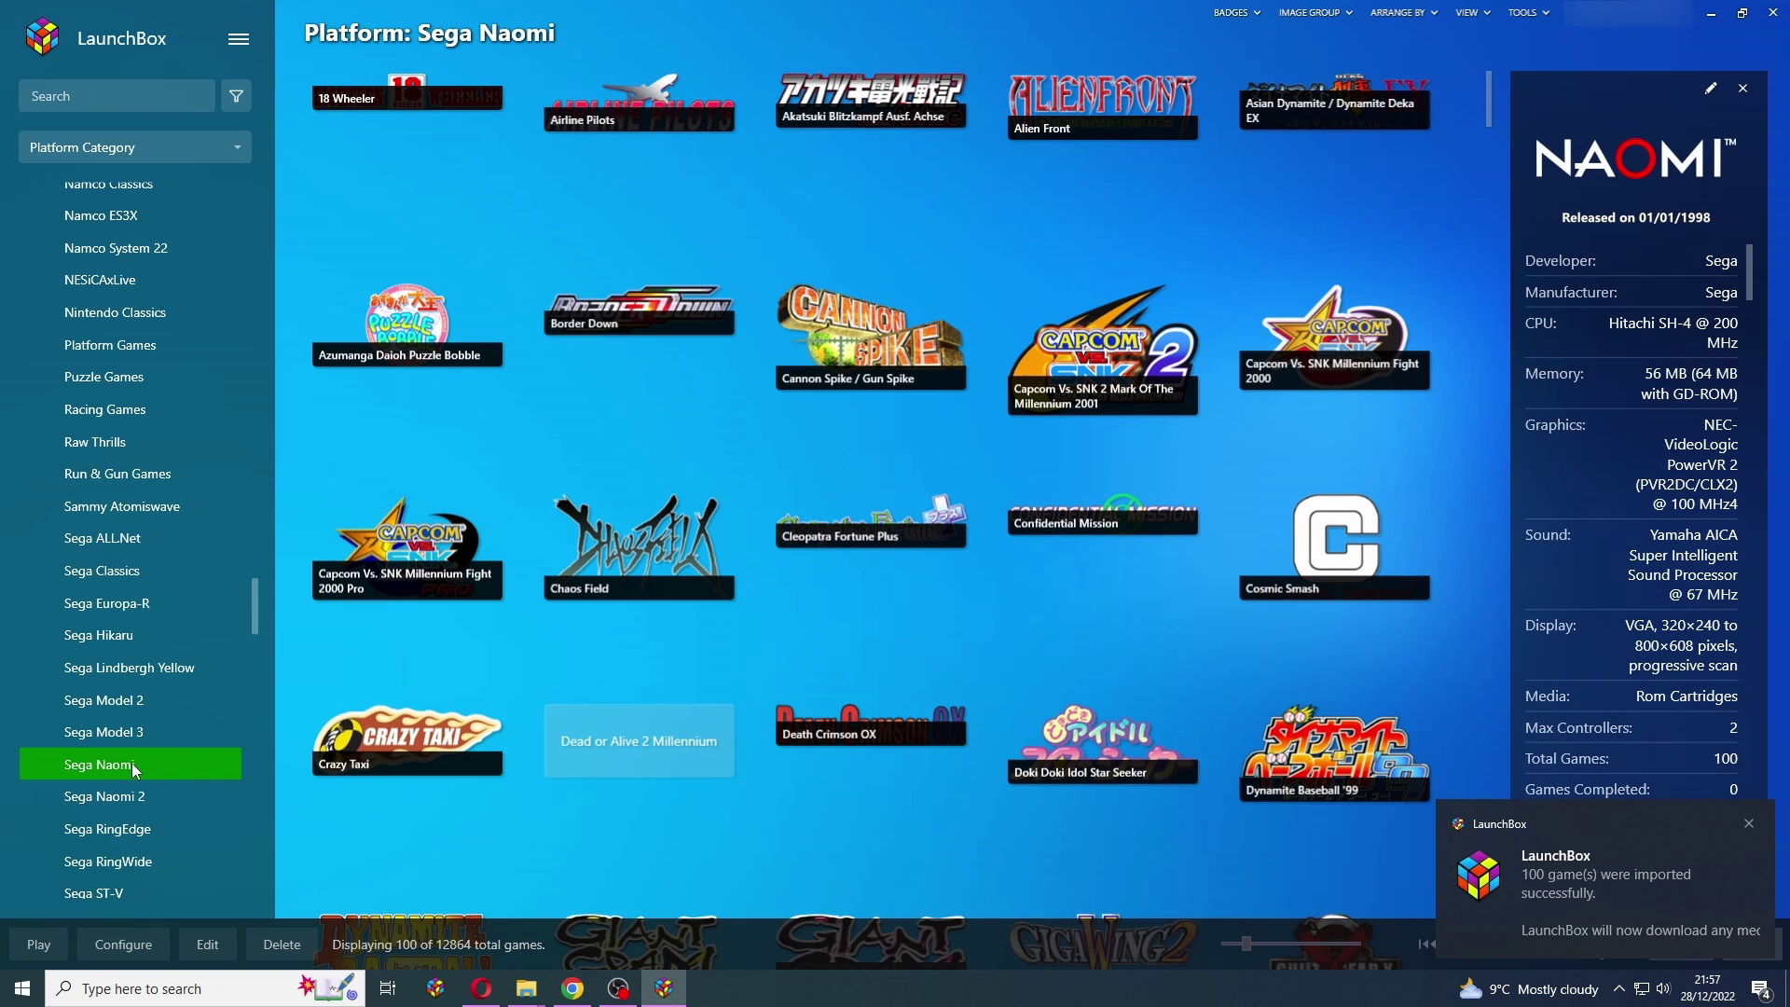
right_click(132, 763)
left_click(129, 842)
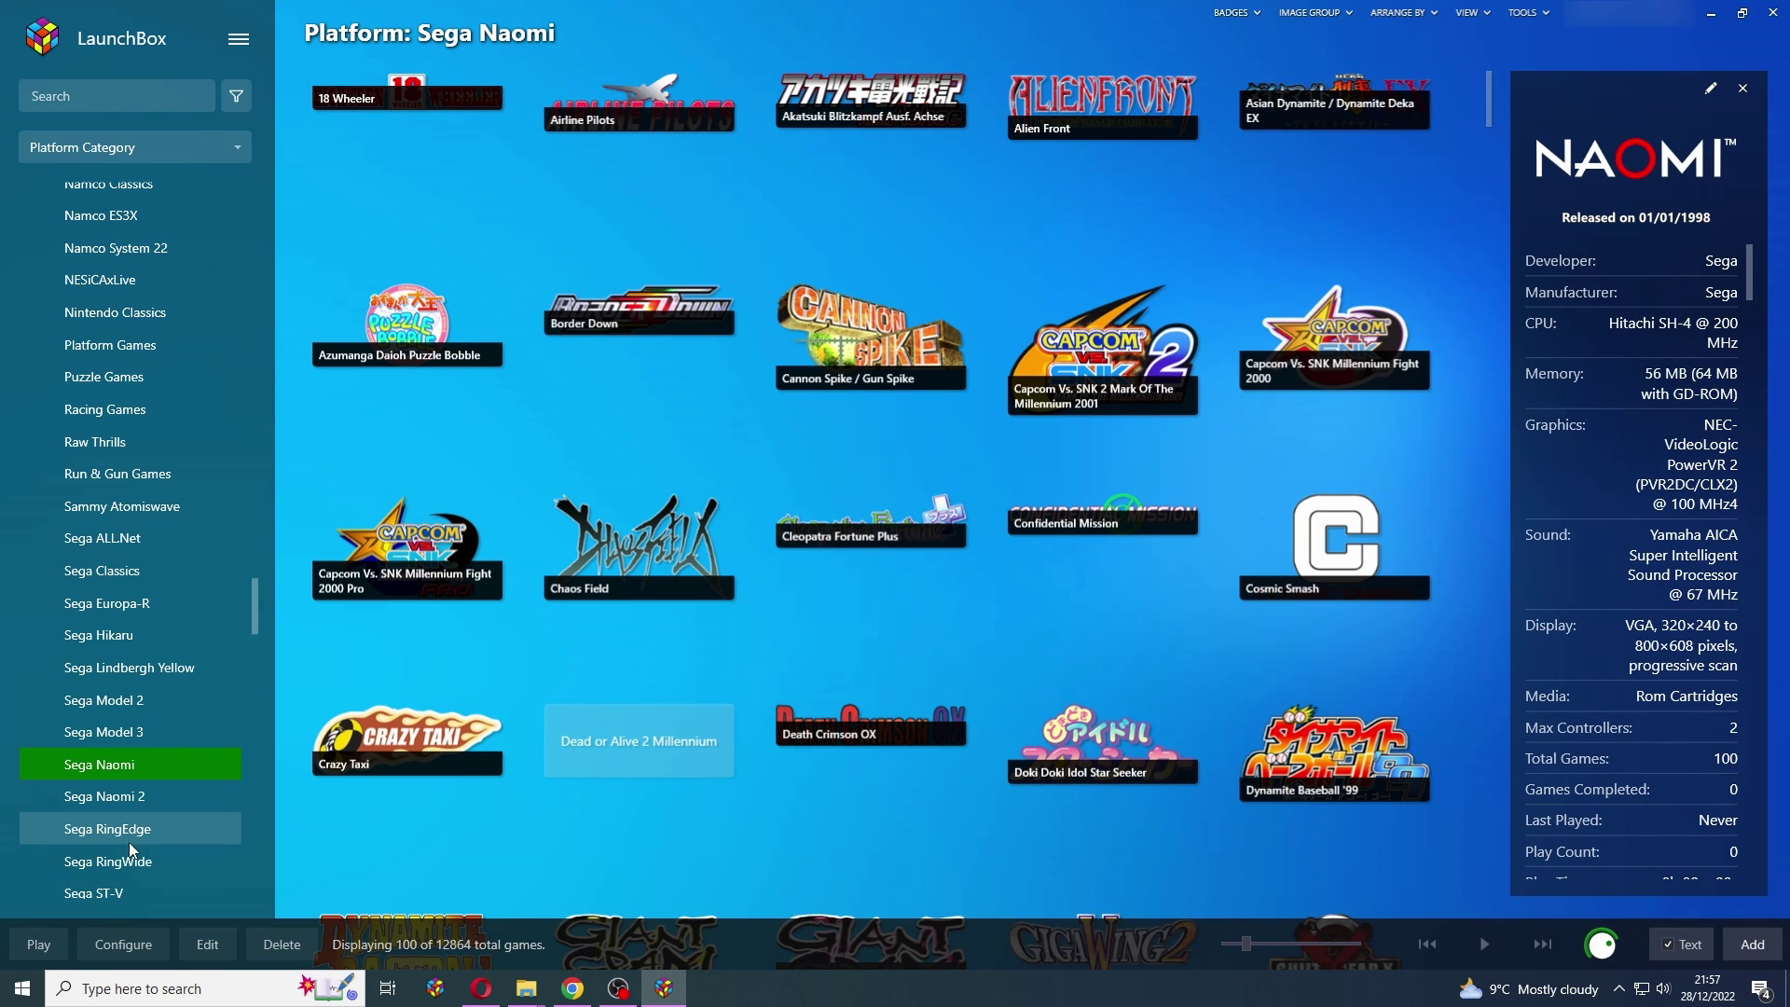
Try Collections and Computers as parent categories, then cancel the editor without changes
left_click(595, 241)
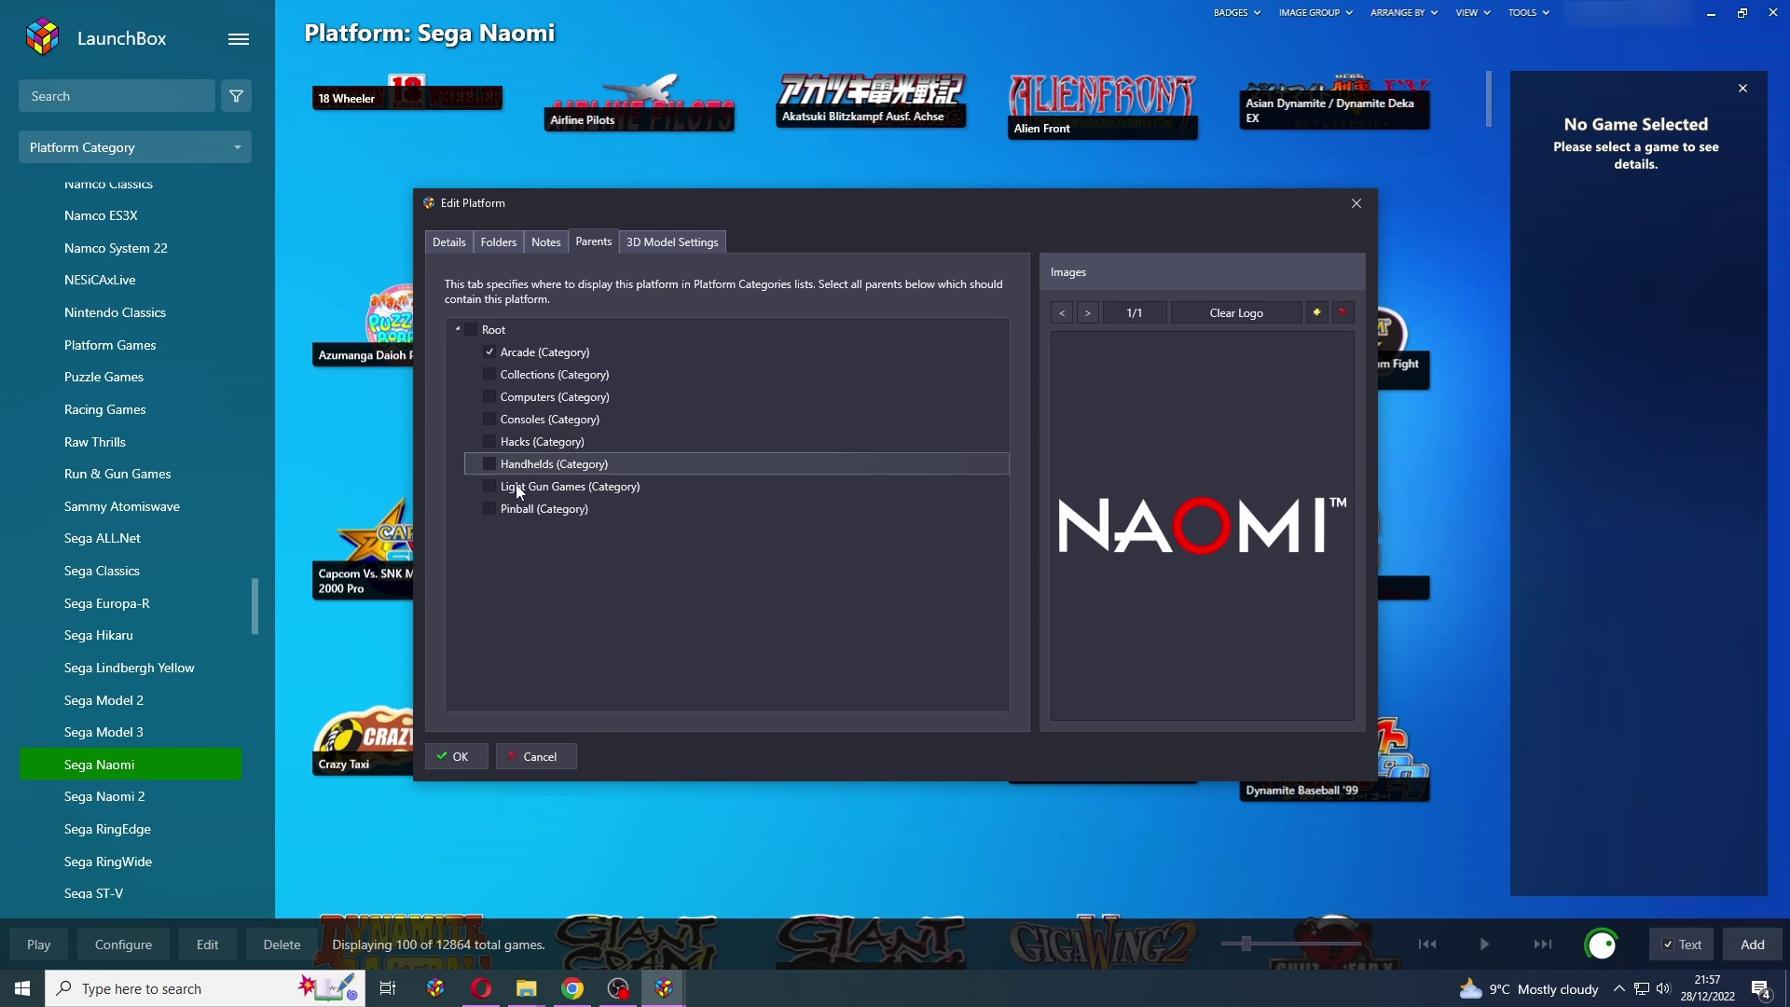
left_click(511, 374)
left_click(518, 398)
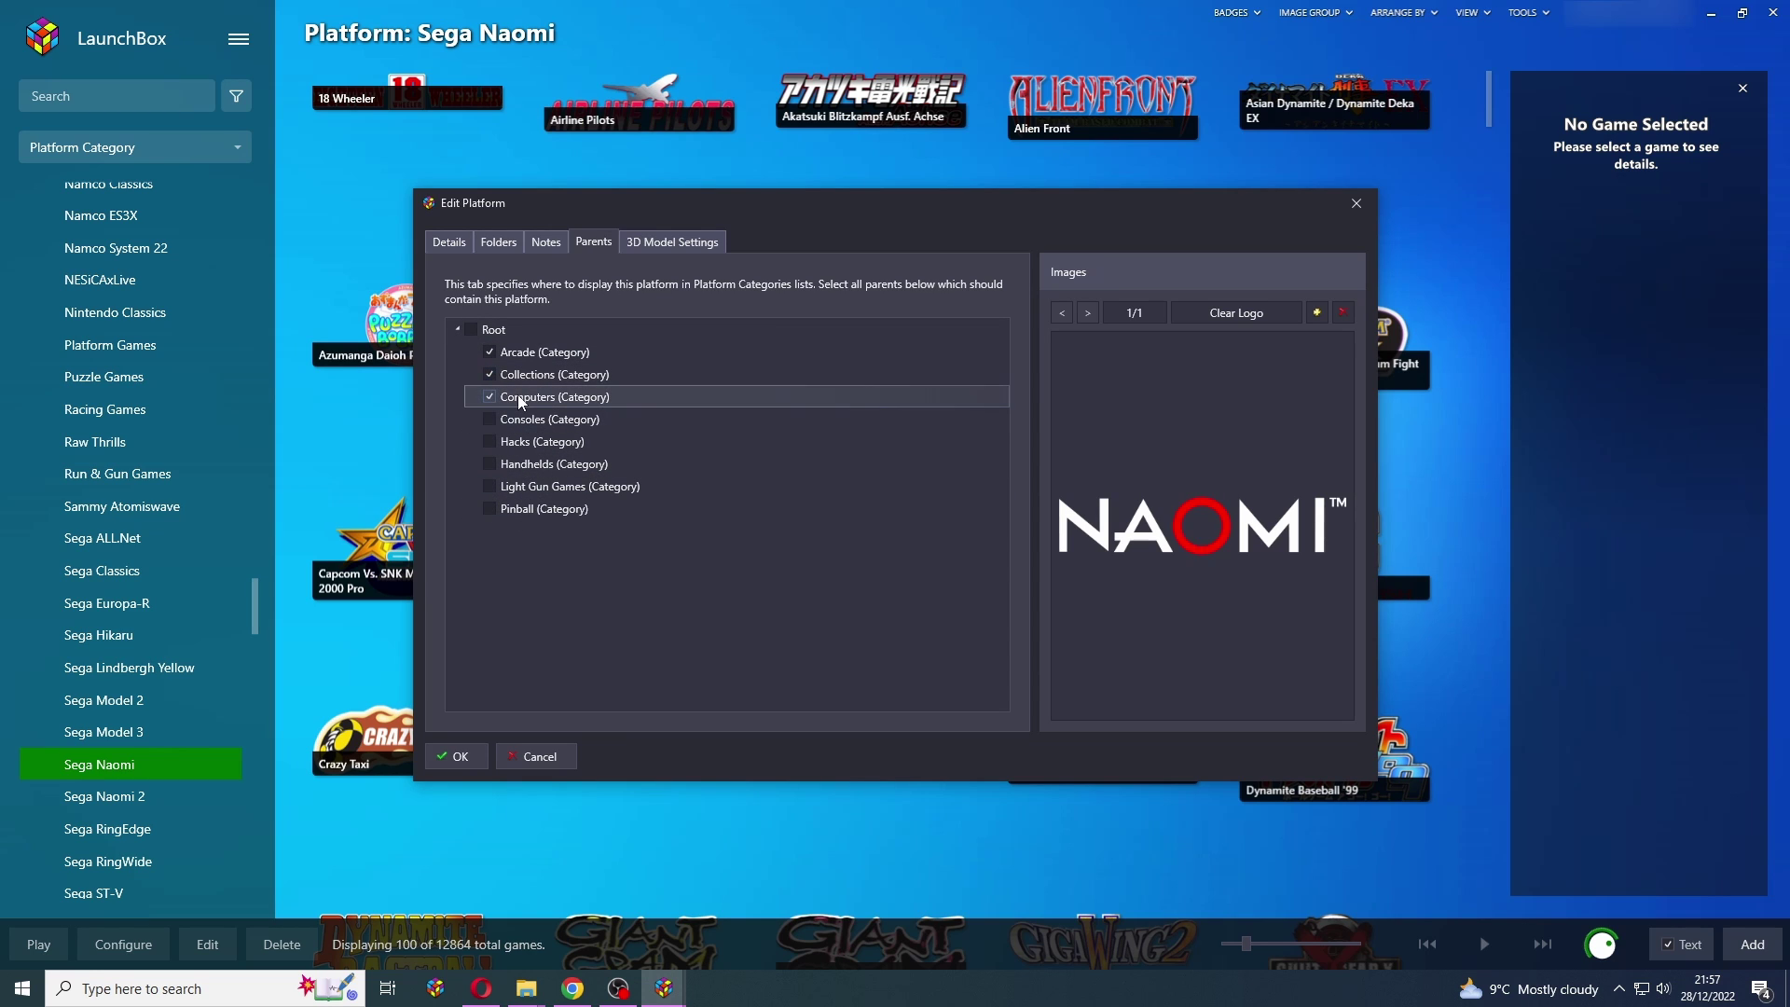
left_click(513, 398)
left_click(508, 373)
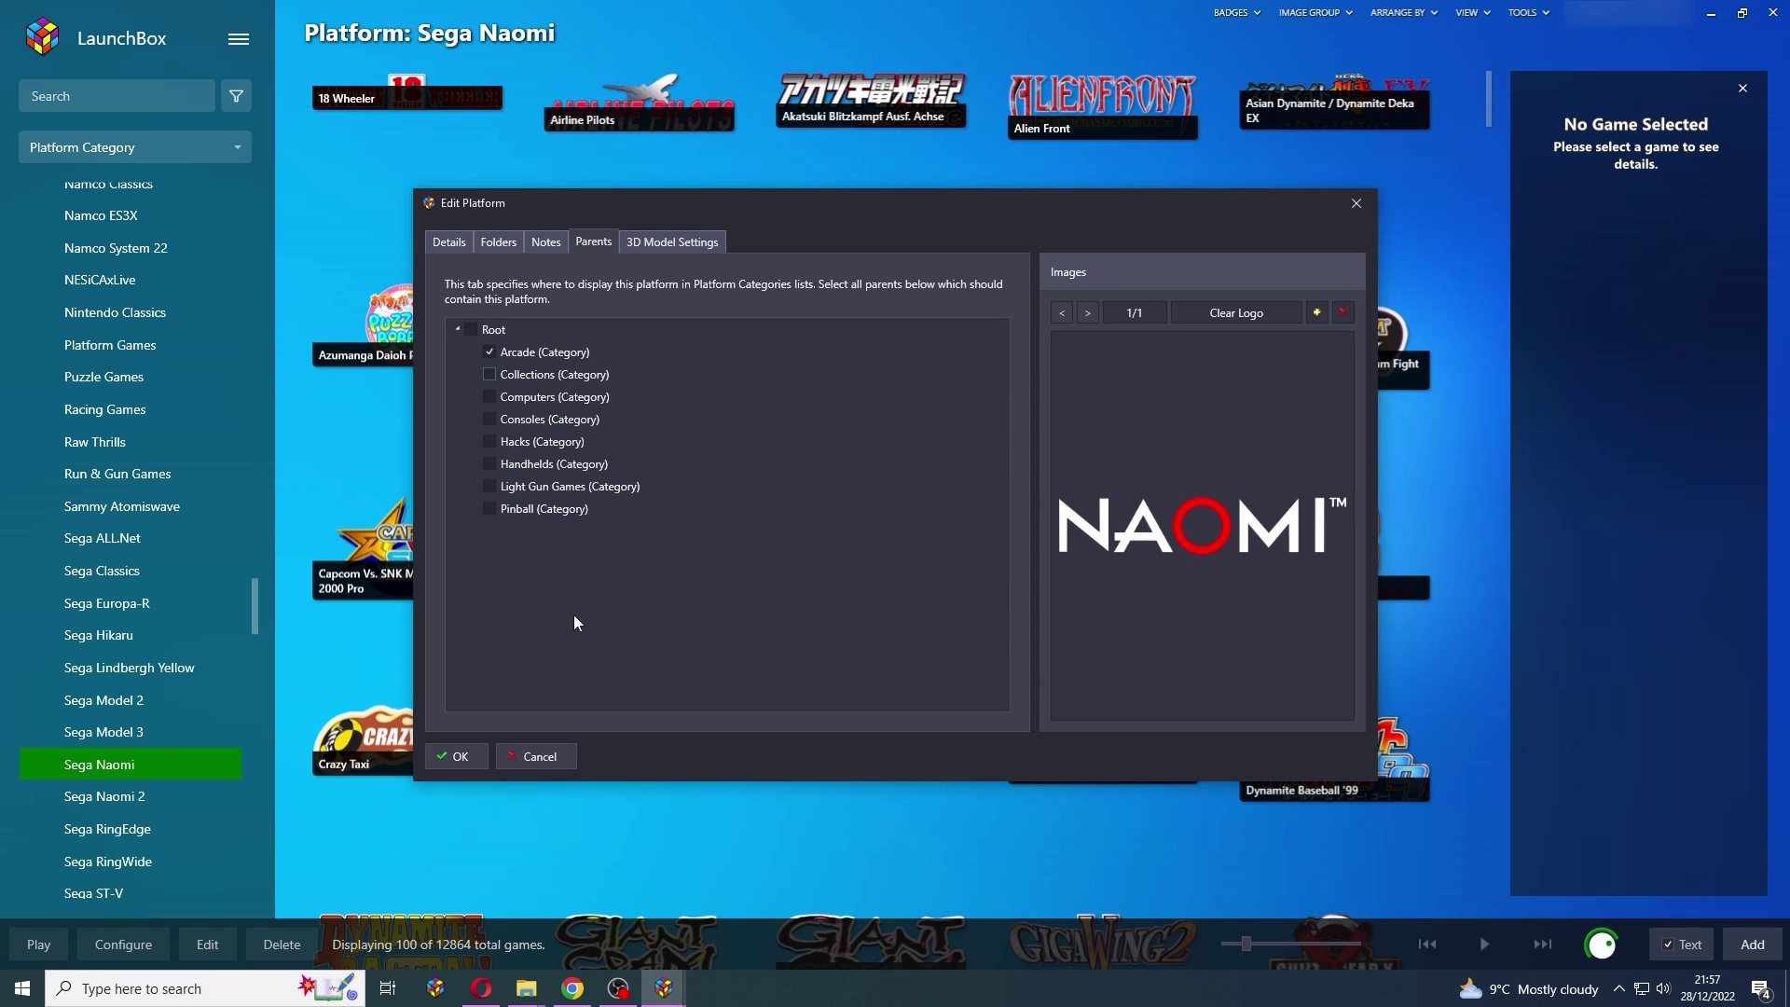
left_click(542, 753)
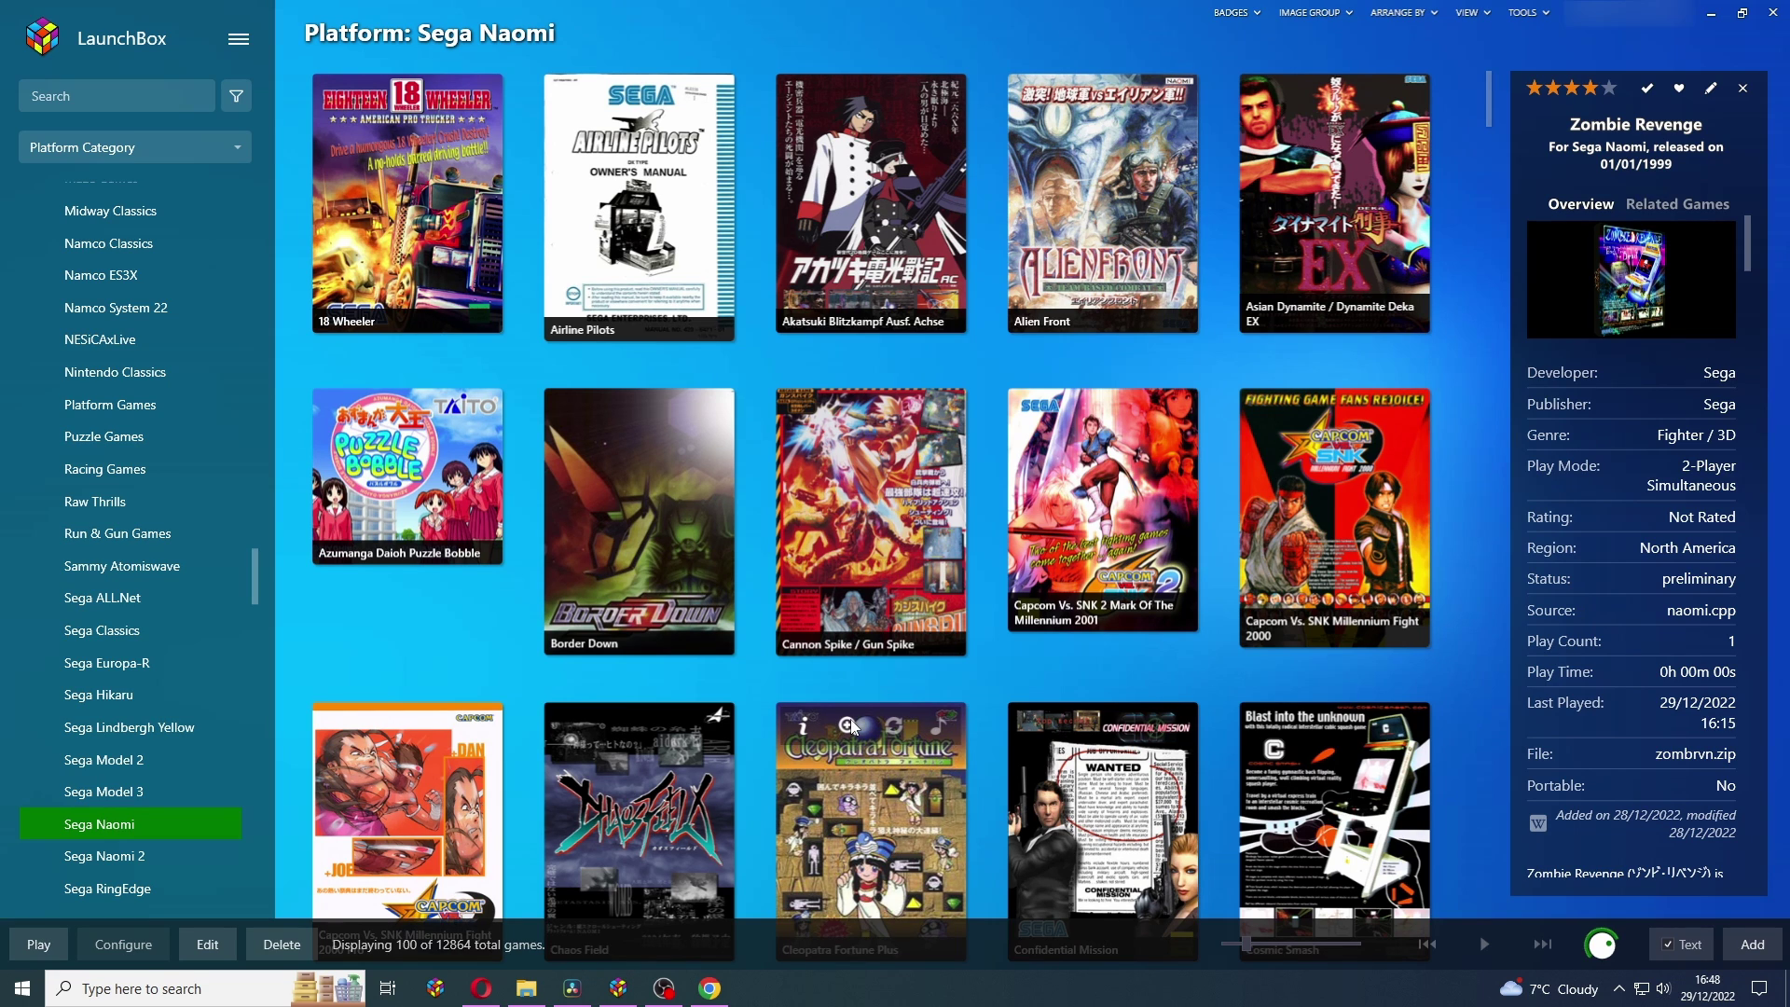
Launch Cannon Spike and review Flycast's System options, with Region USA and Free Play on
left_click(892, 539)
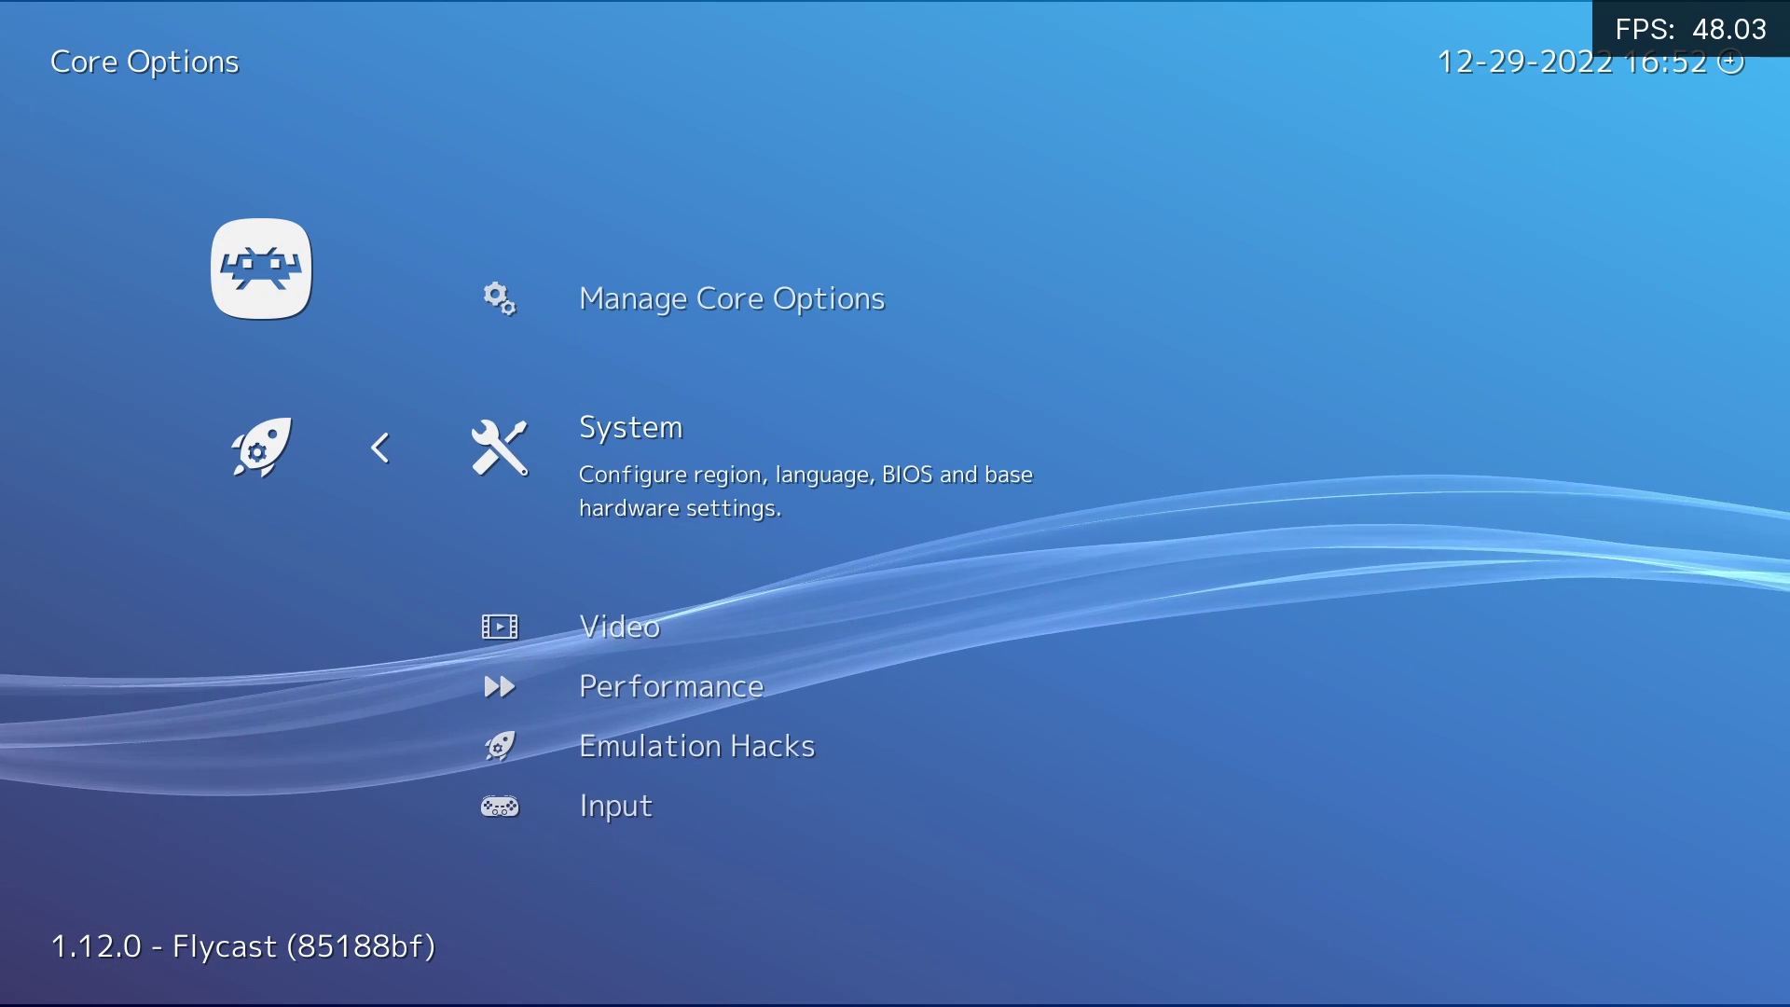
key("Return")
key("Down")
key("Down")
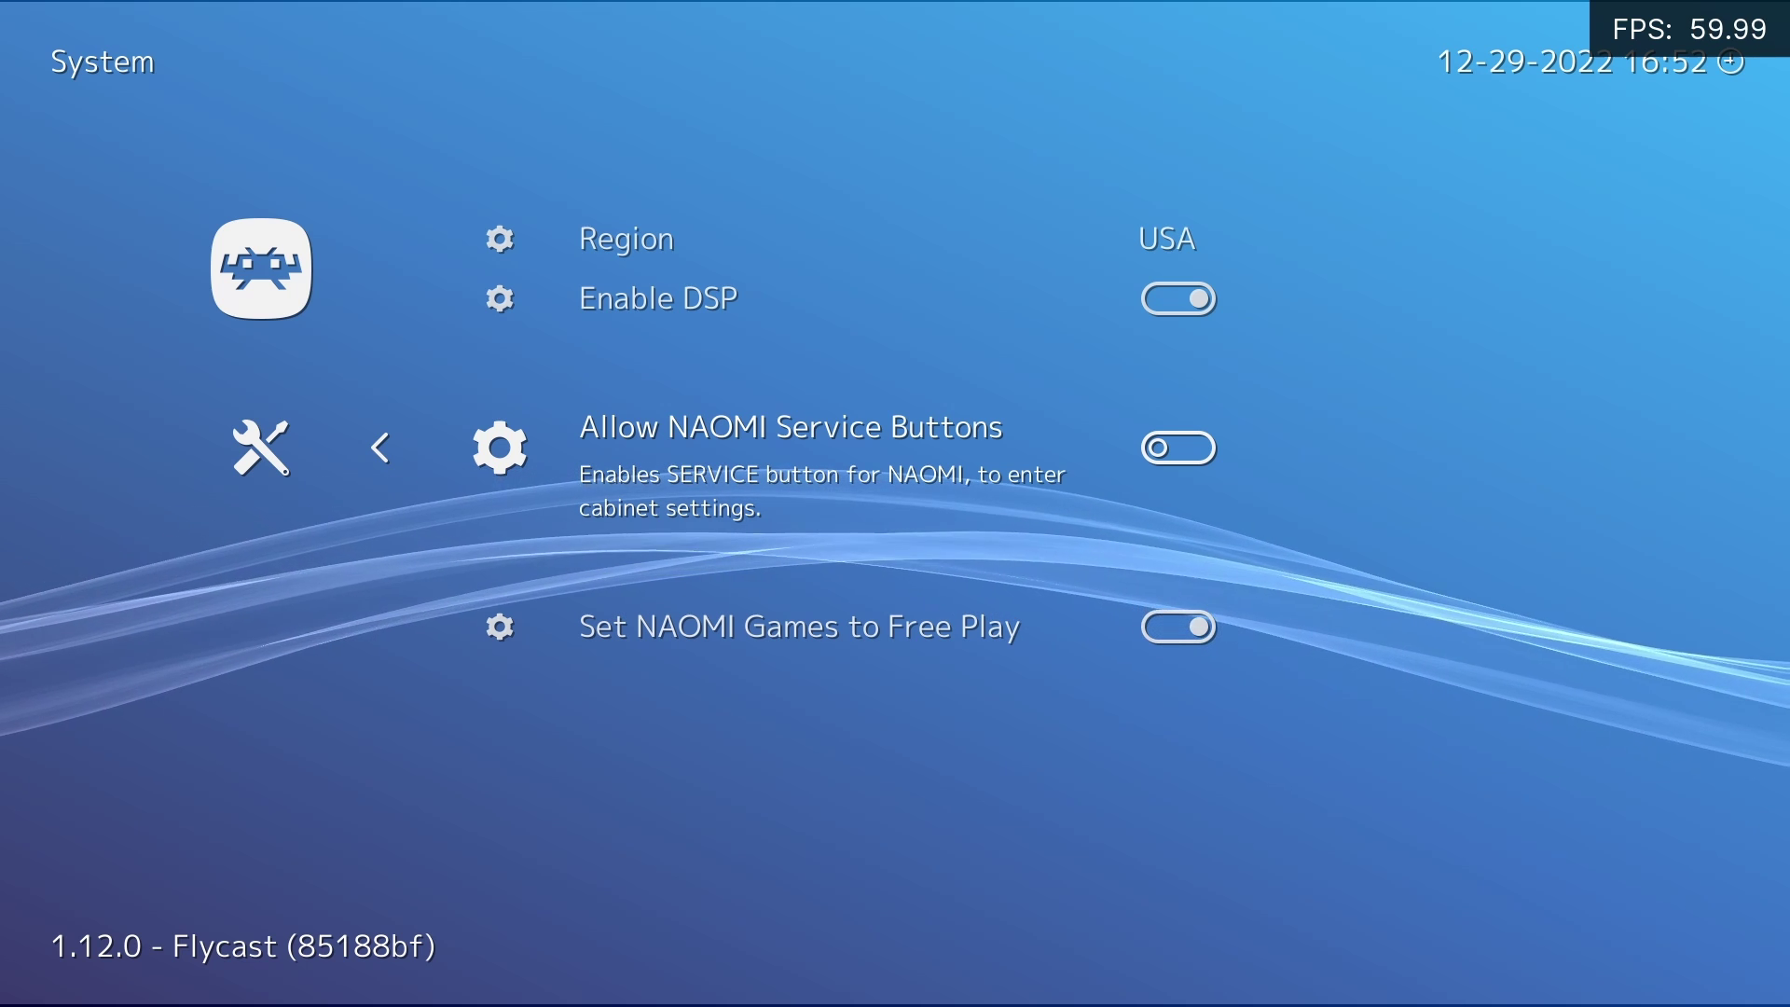
key("Down")
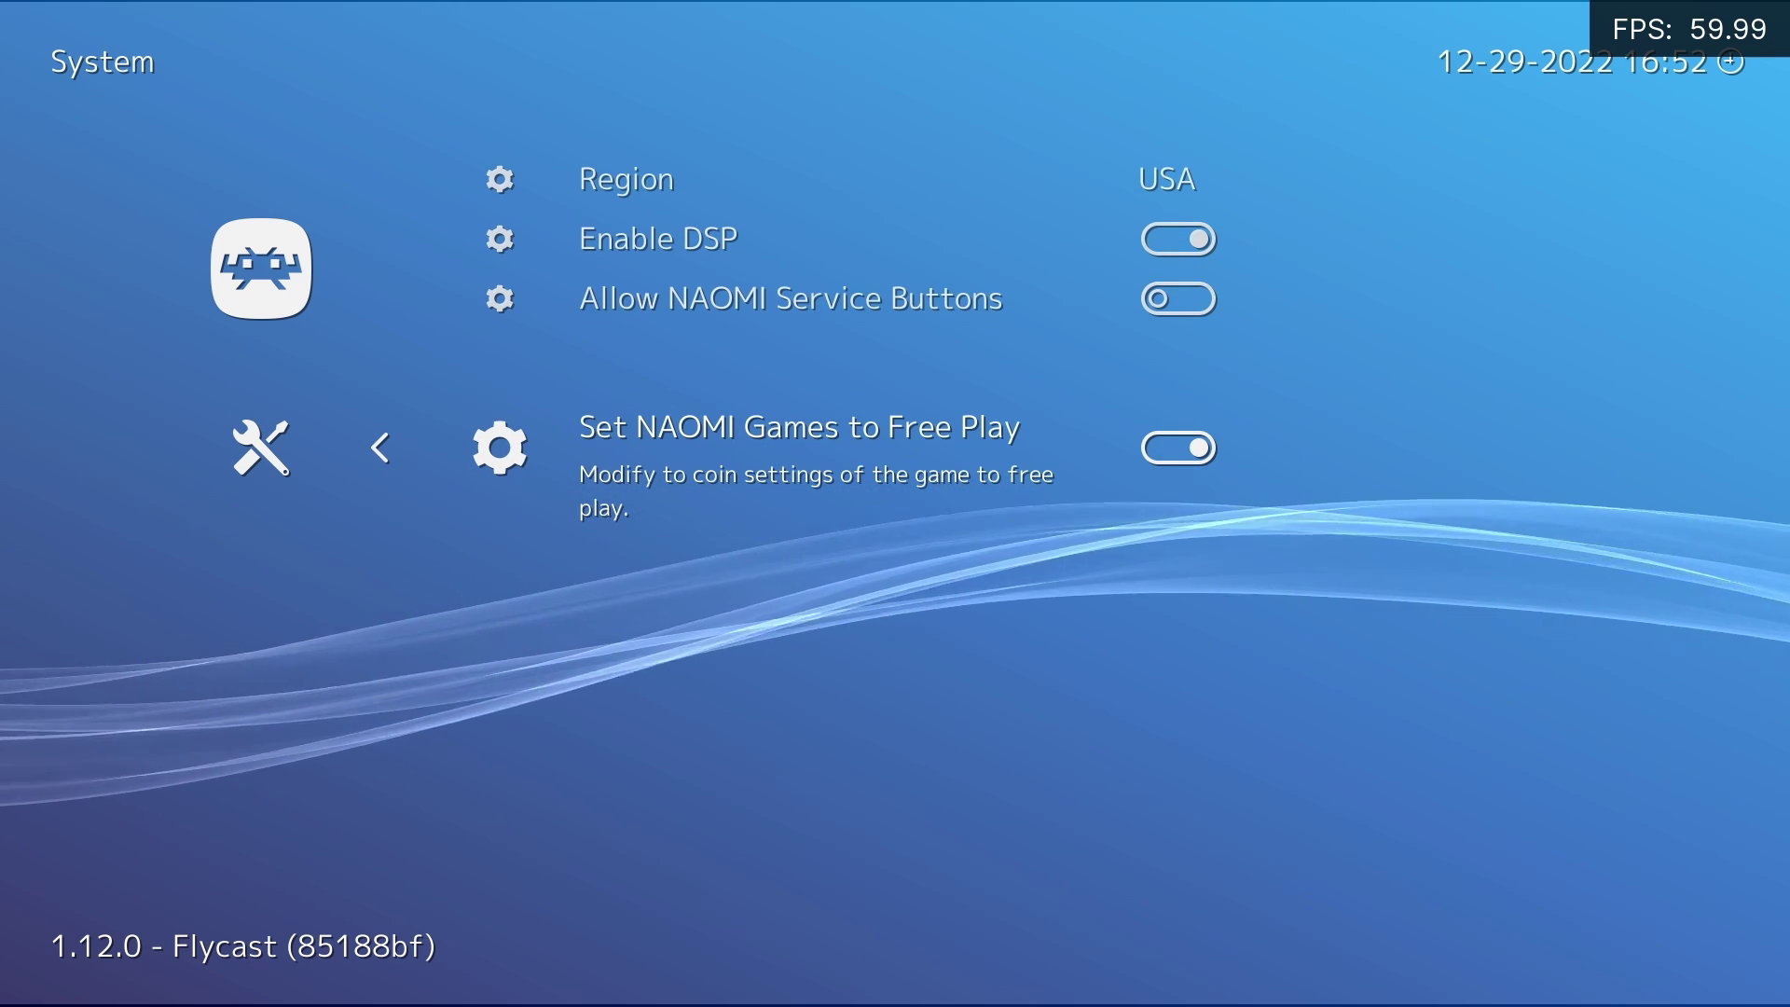
Set the Flycast Video Internal Resolution to 1280x960 and keep Anisotropic Filtering at 16
key("BackSpace")
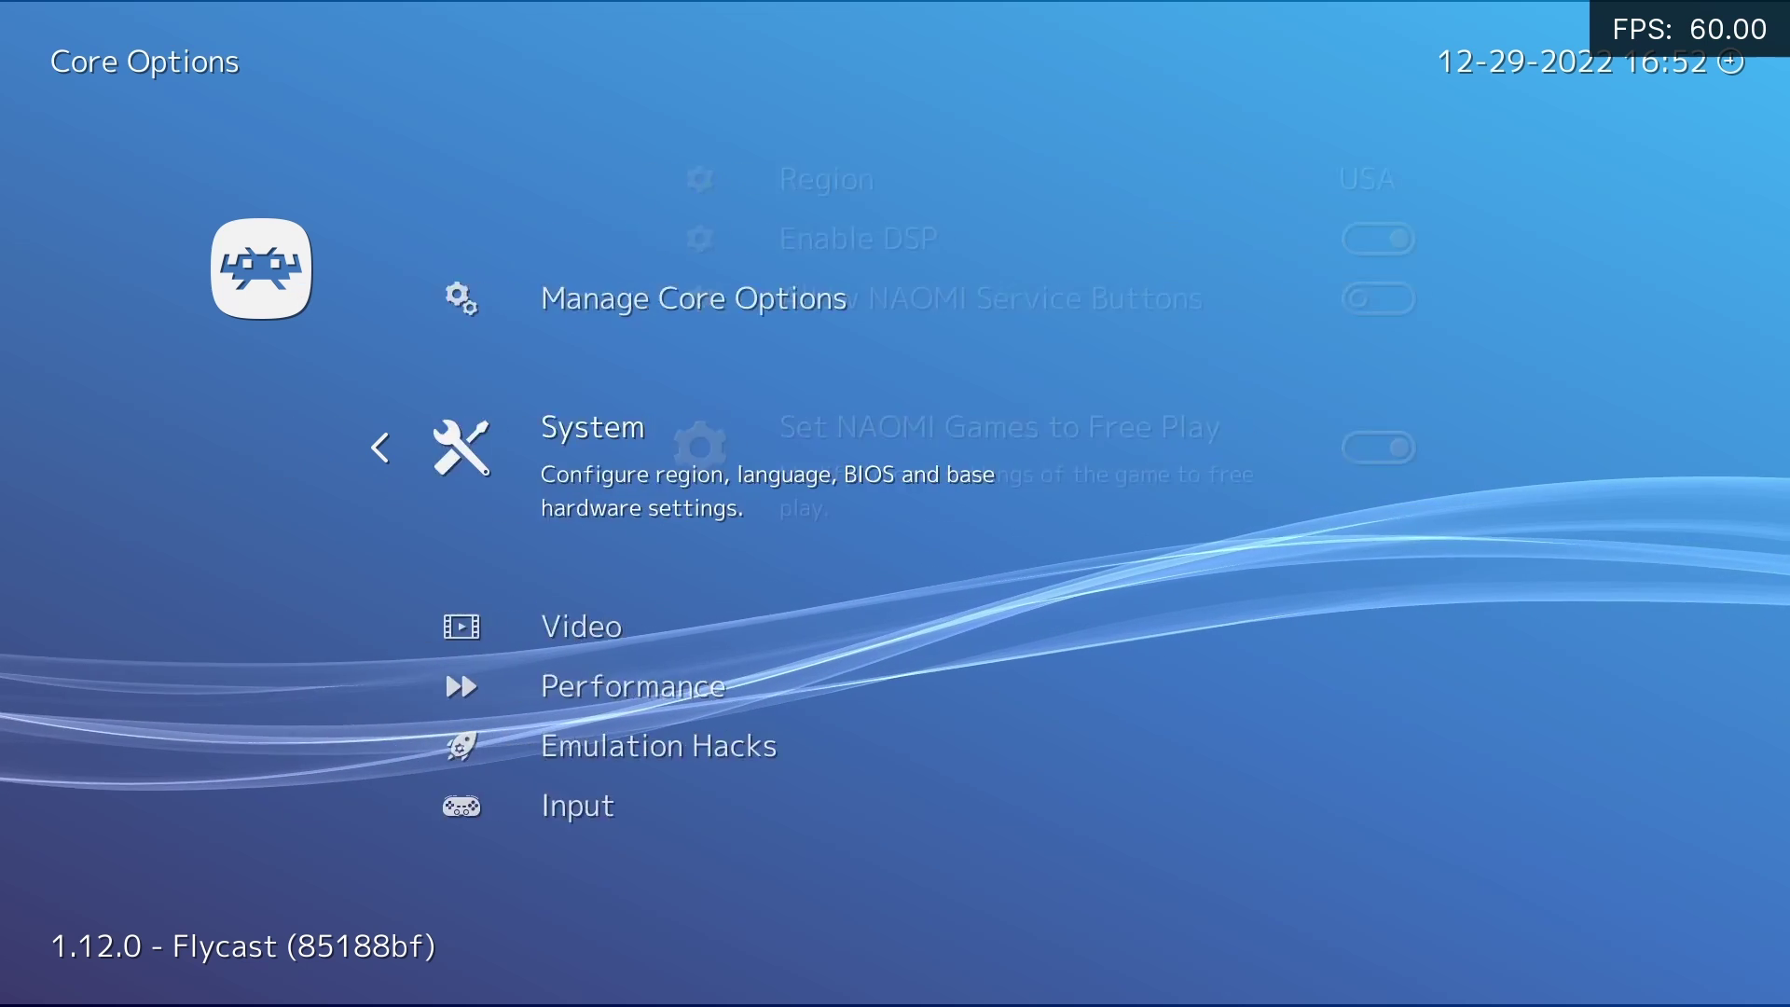
key("Down")
key("Return")
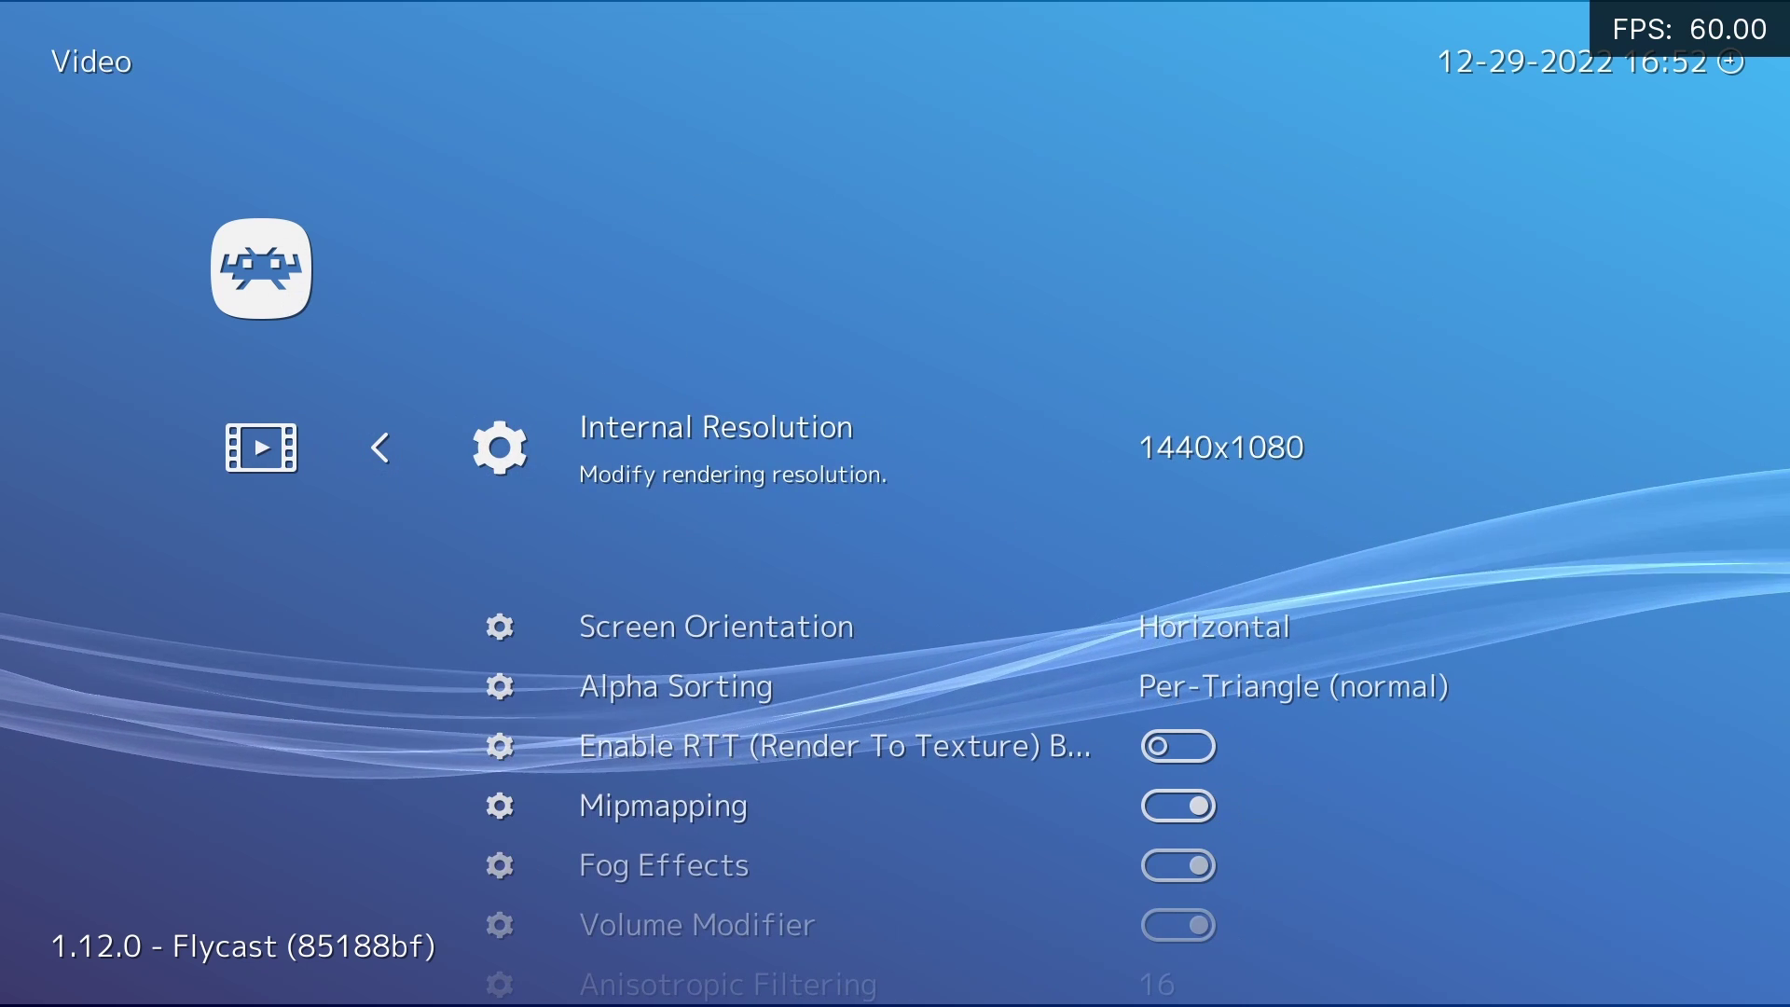
key("Return")
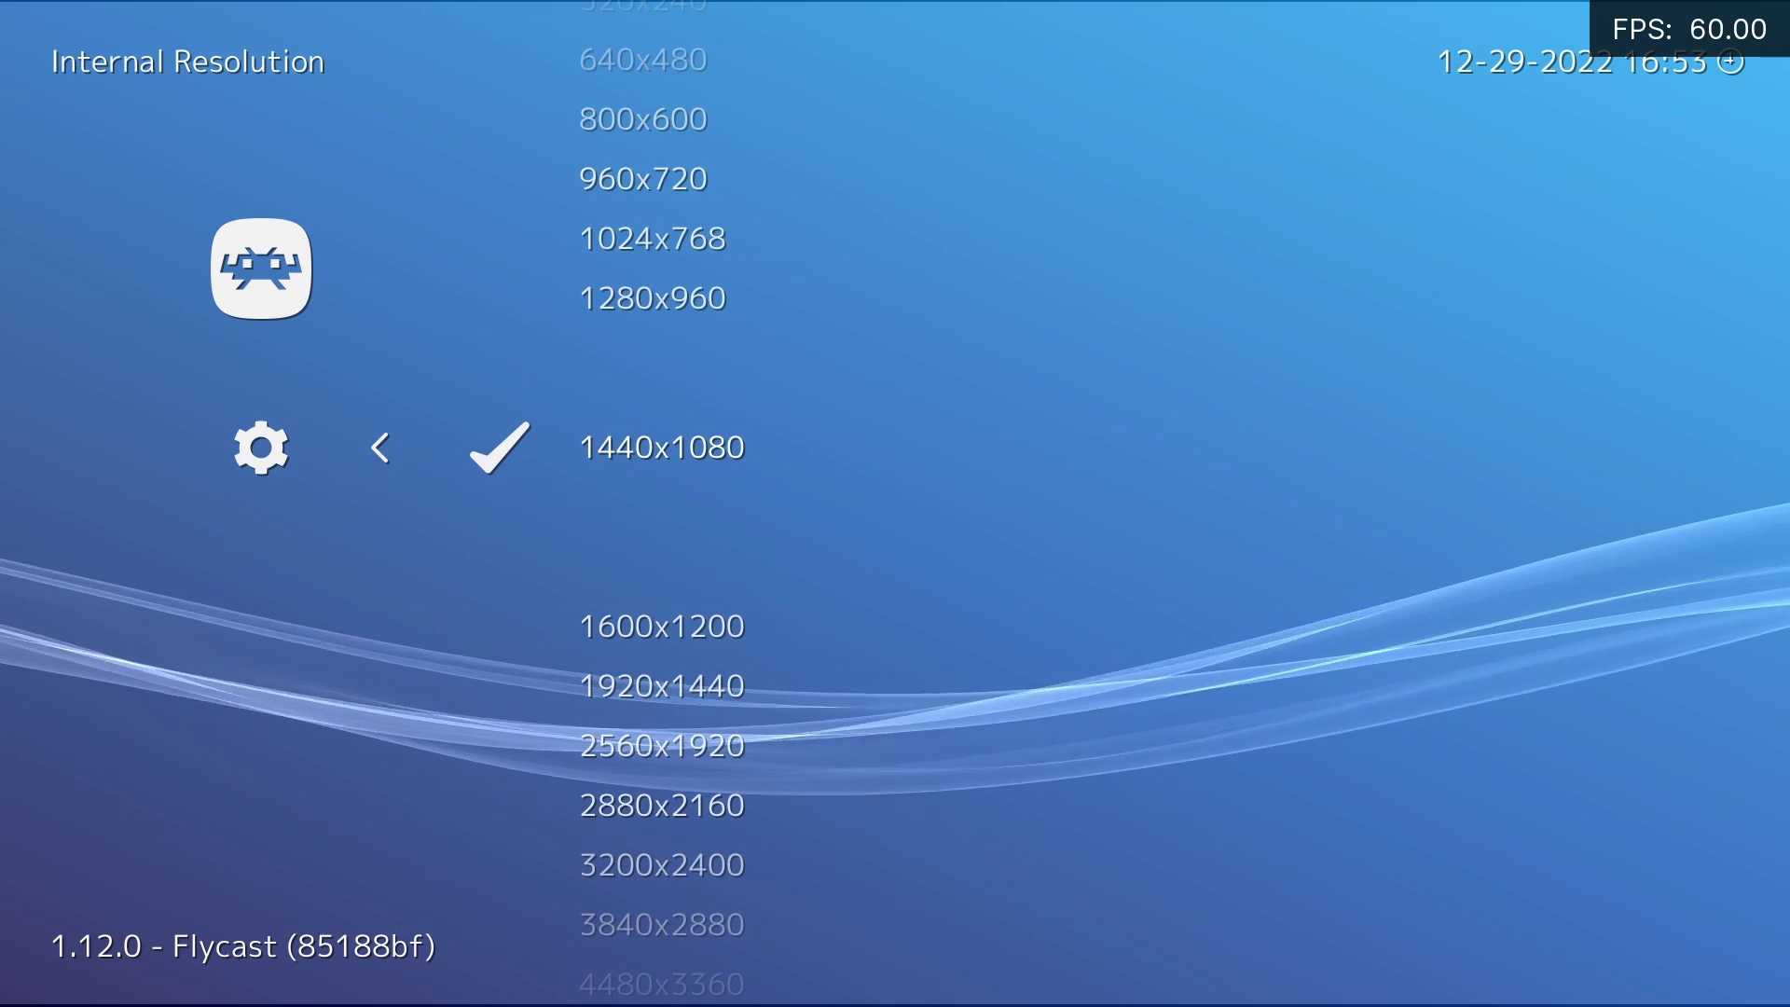
key("Up")
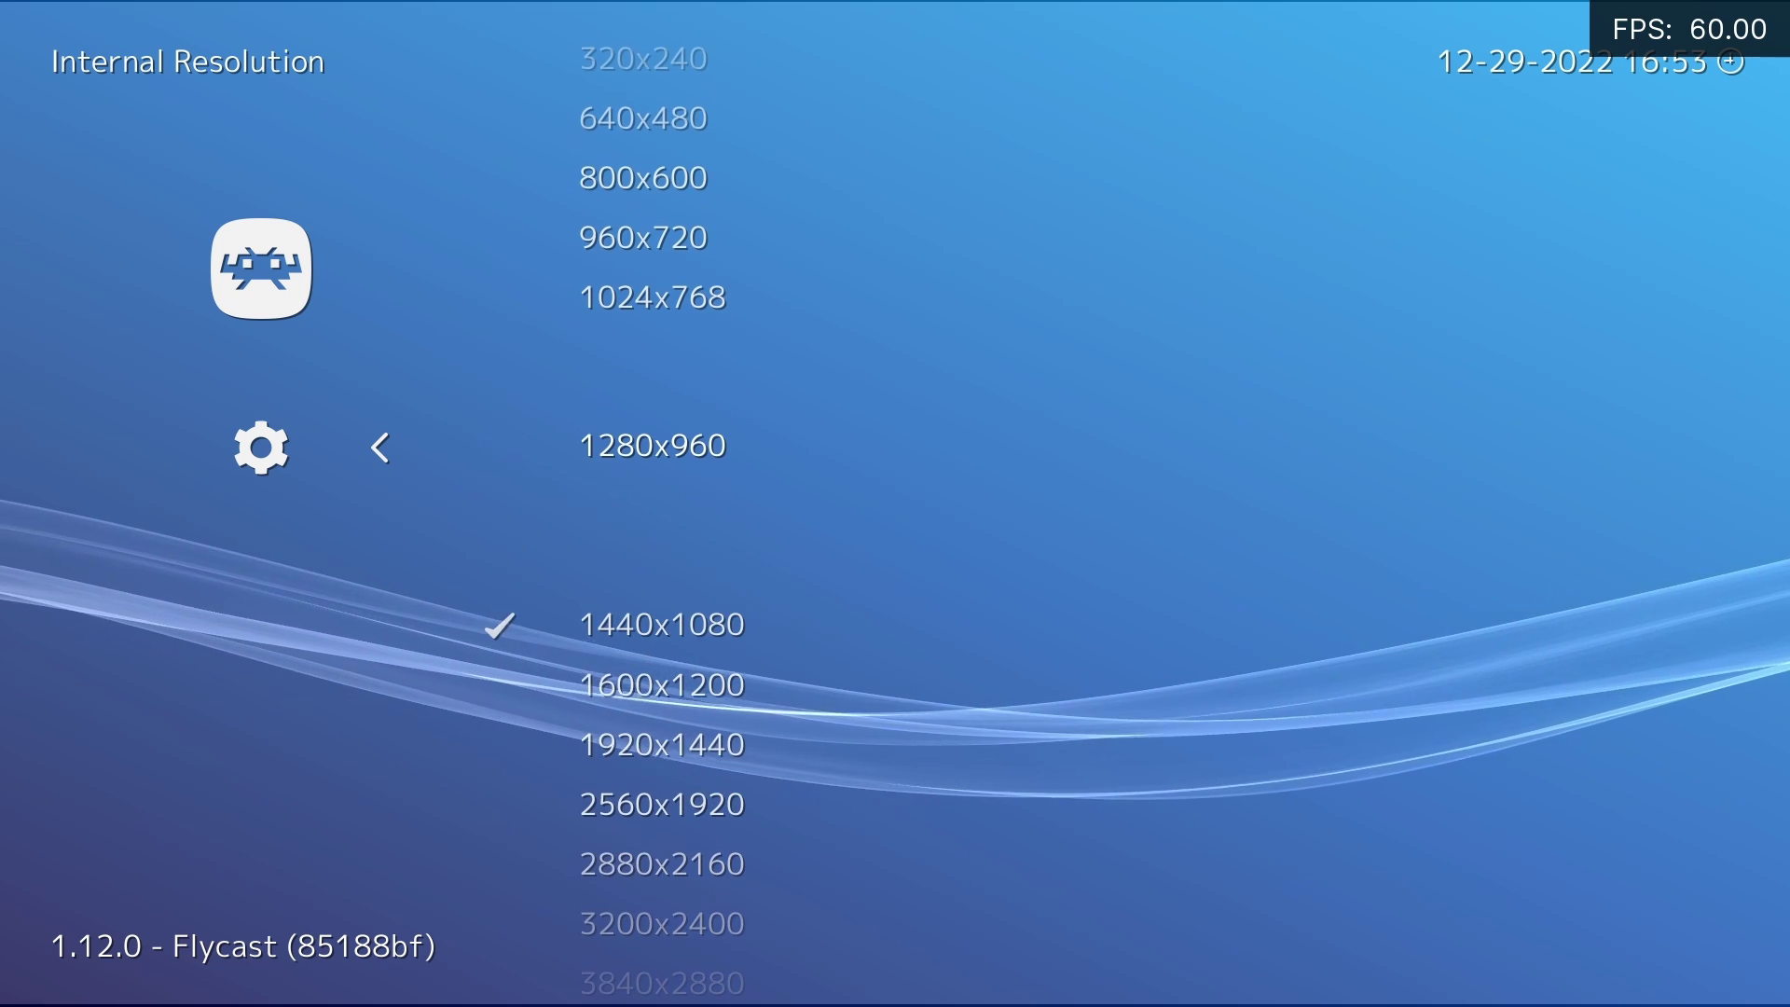
key("Return")
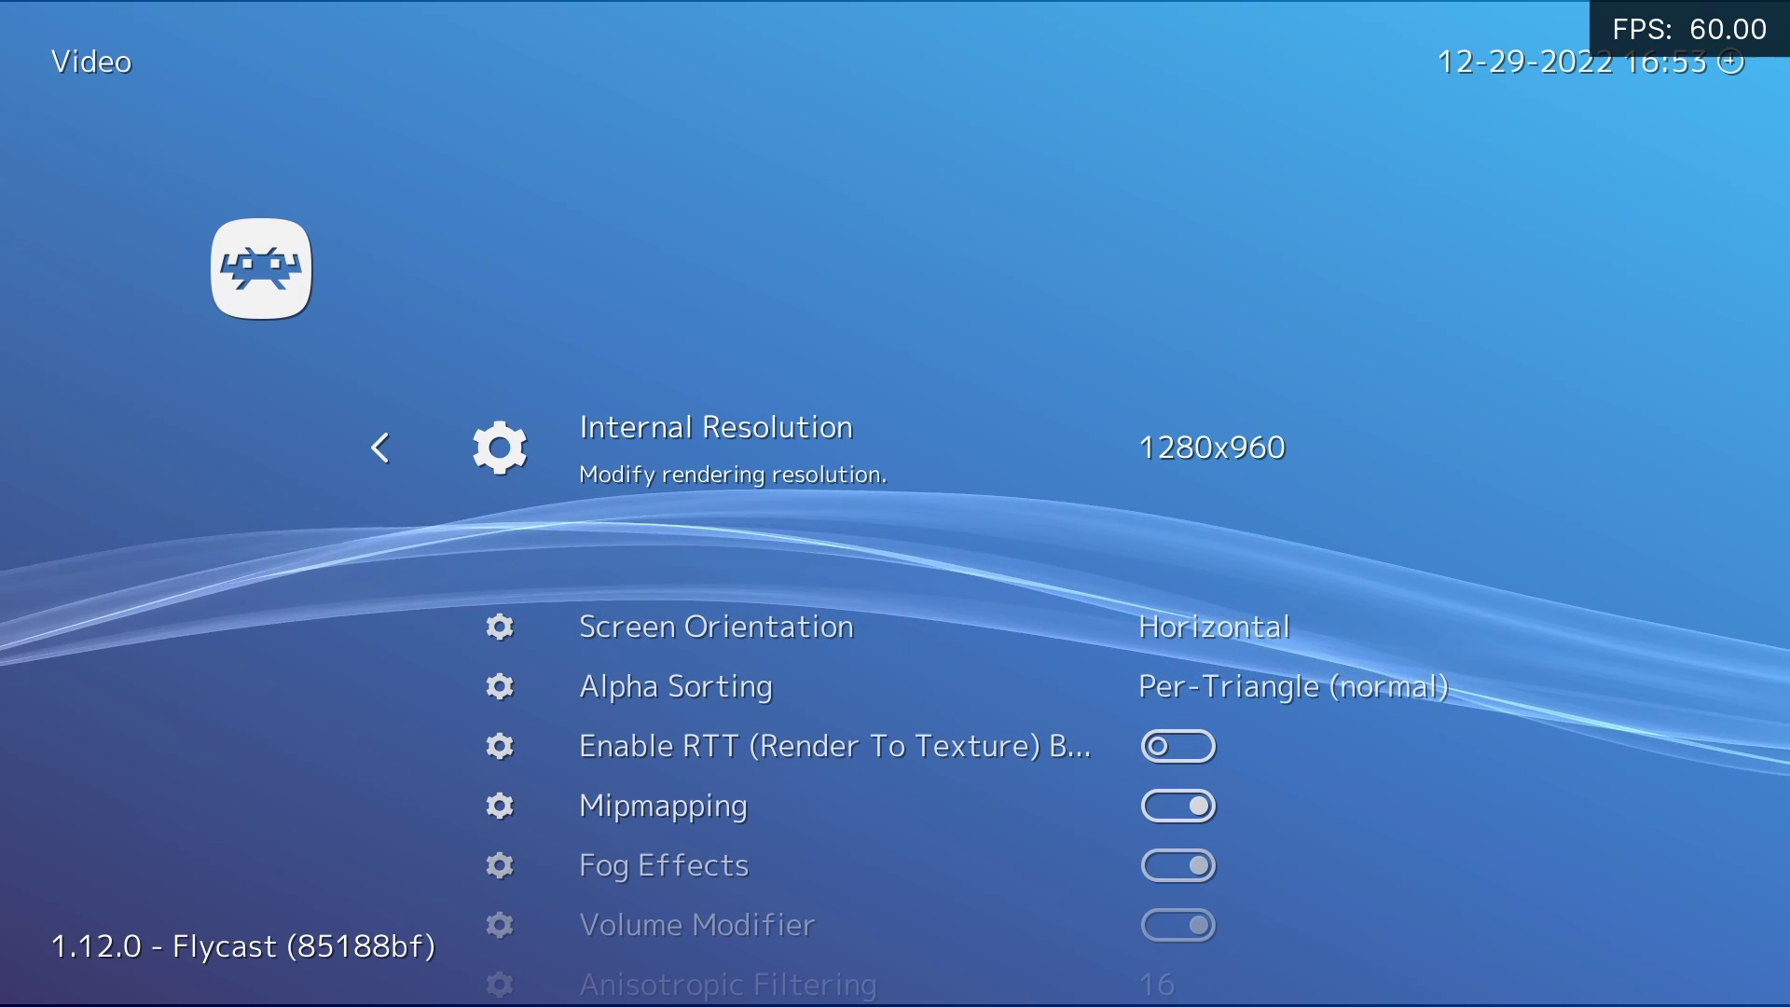
key("Down")
key("Down")
key("Down")
key("Down")
key("Down")
key("Down")
key("Down")
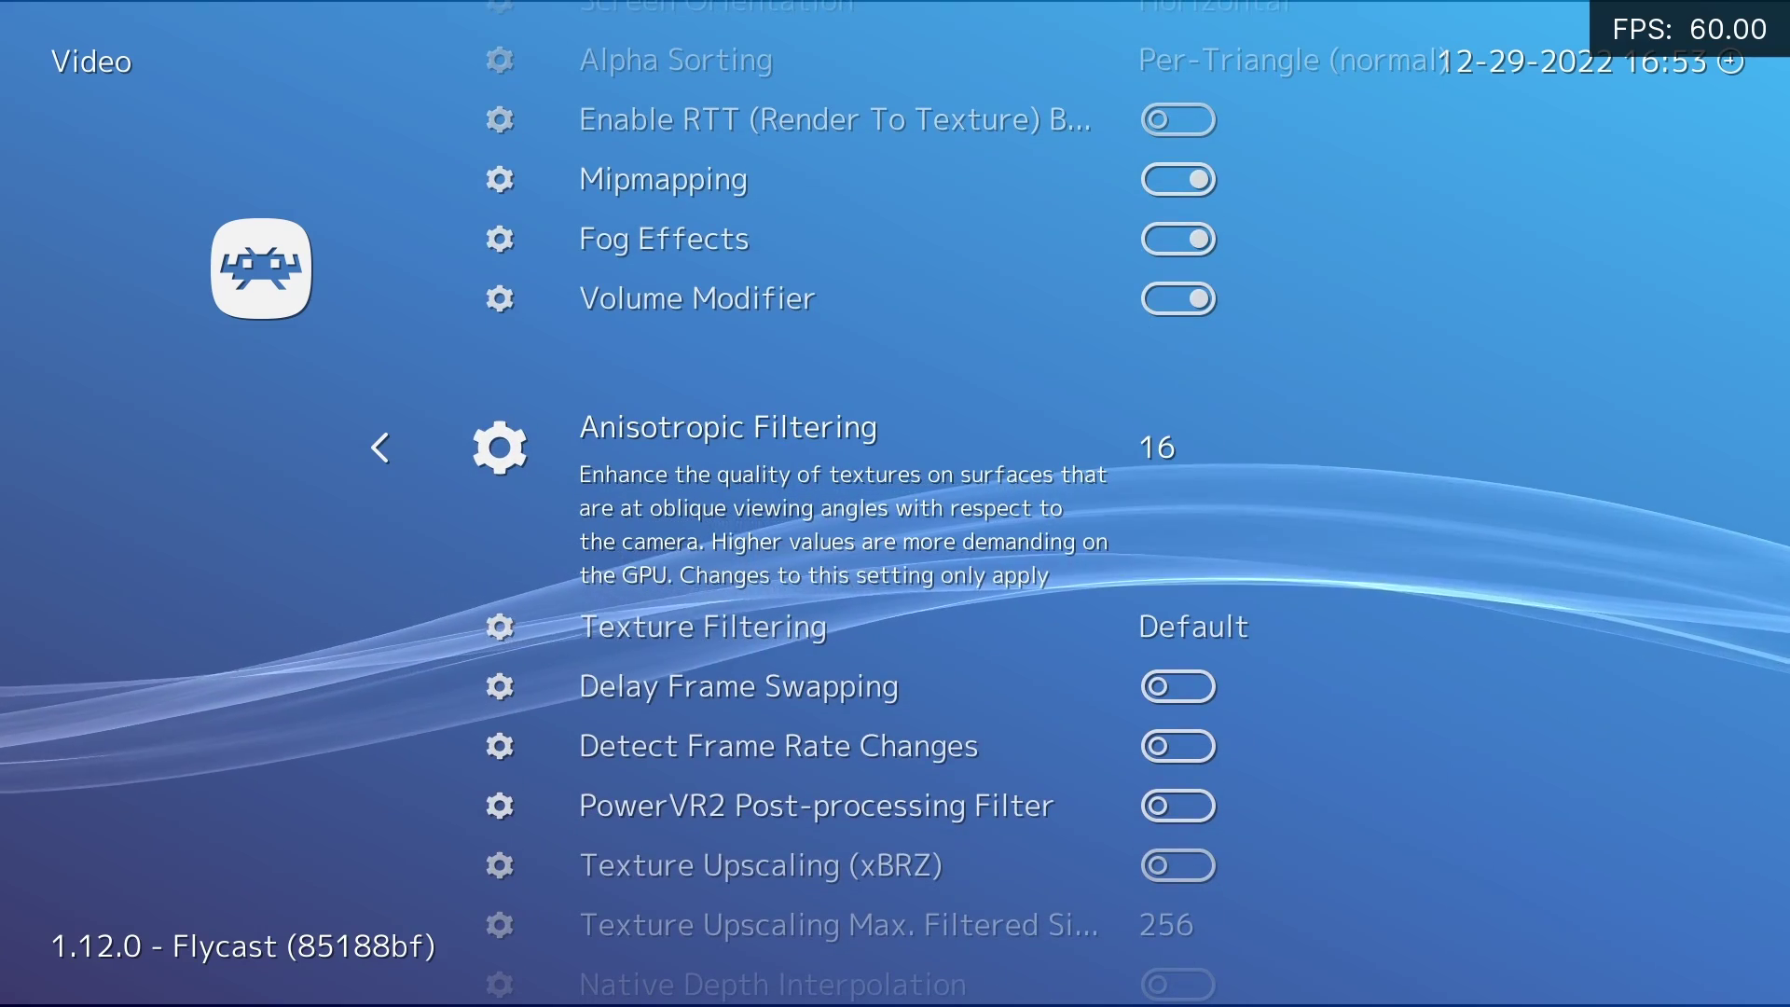
key("Return")
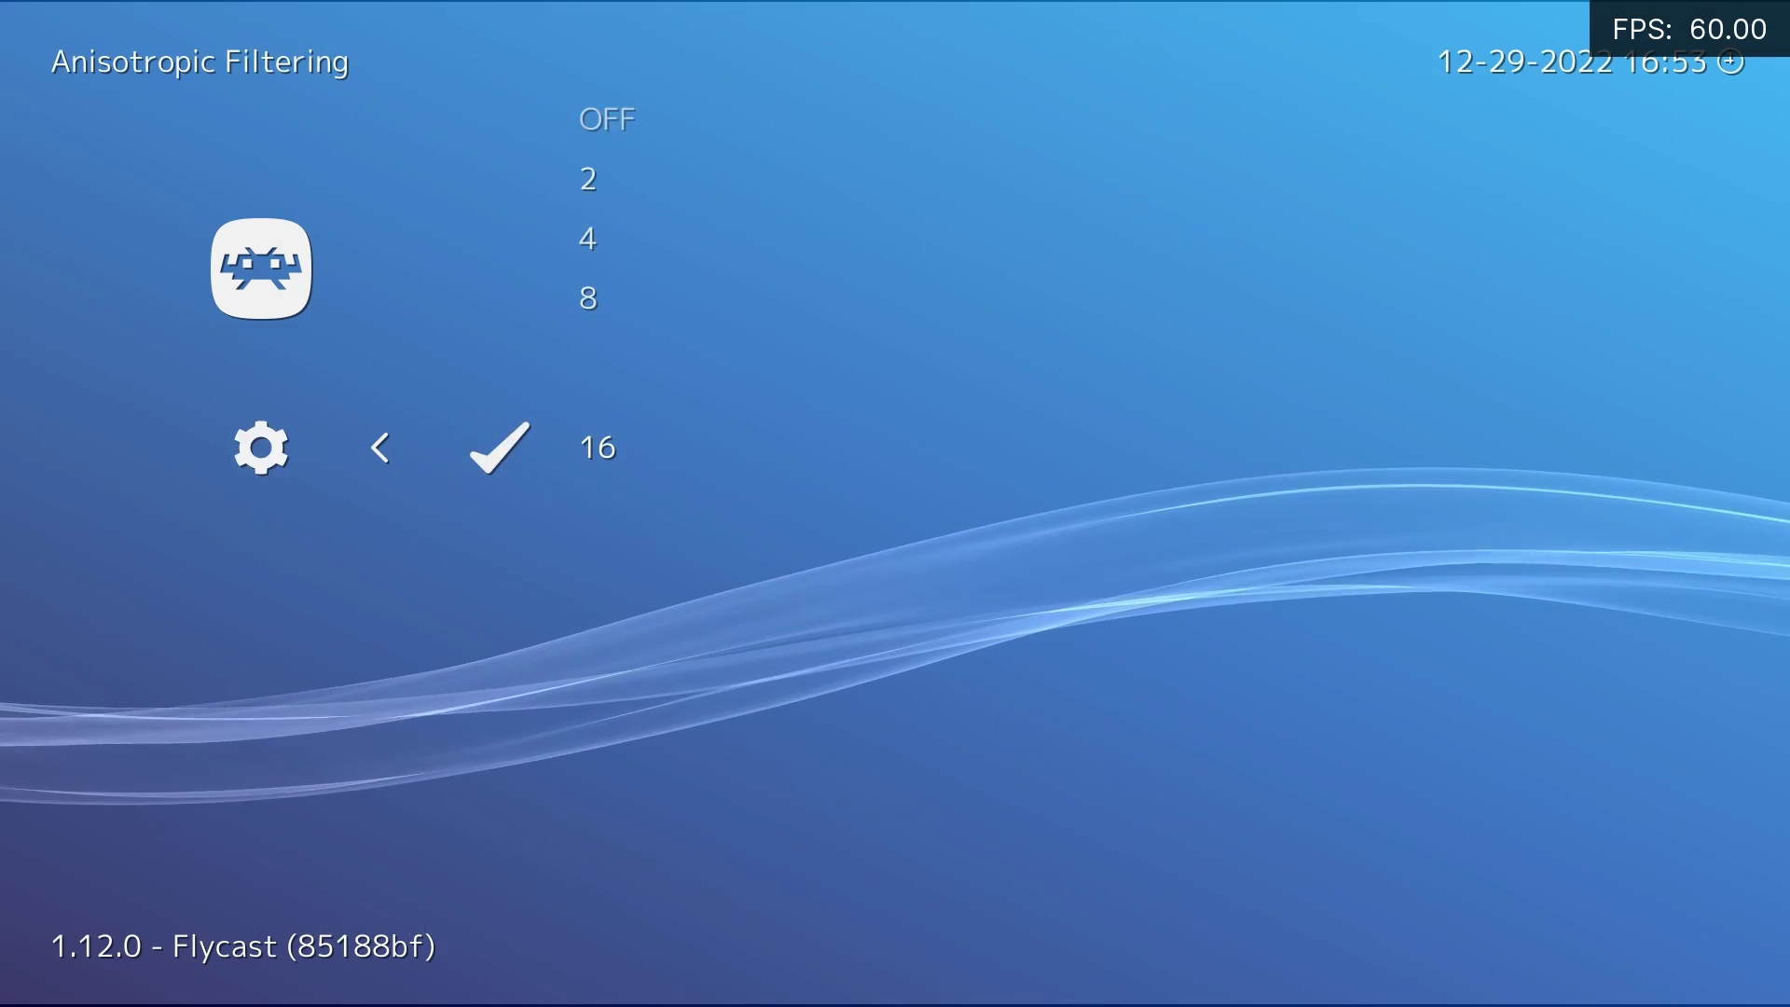
key("Return")
key("Down")
key("Down")
key("Down")
key("Down")
key("Down")
key("Up")
key("Up")
key("Up")
key("Up")
key("Up")
key("Up")
key("Up")
key("Up")
key("Up")
key("Up")
key("Up")
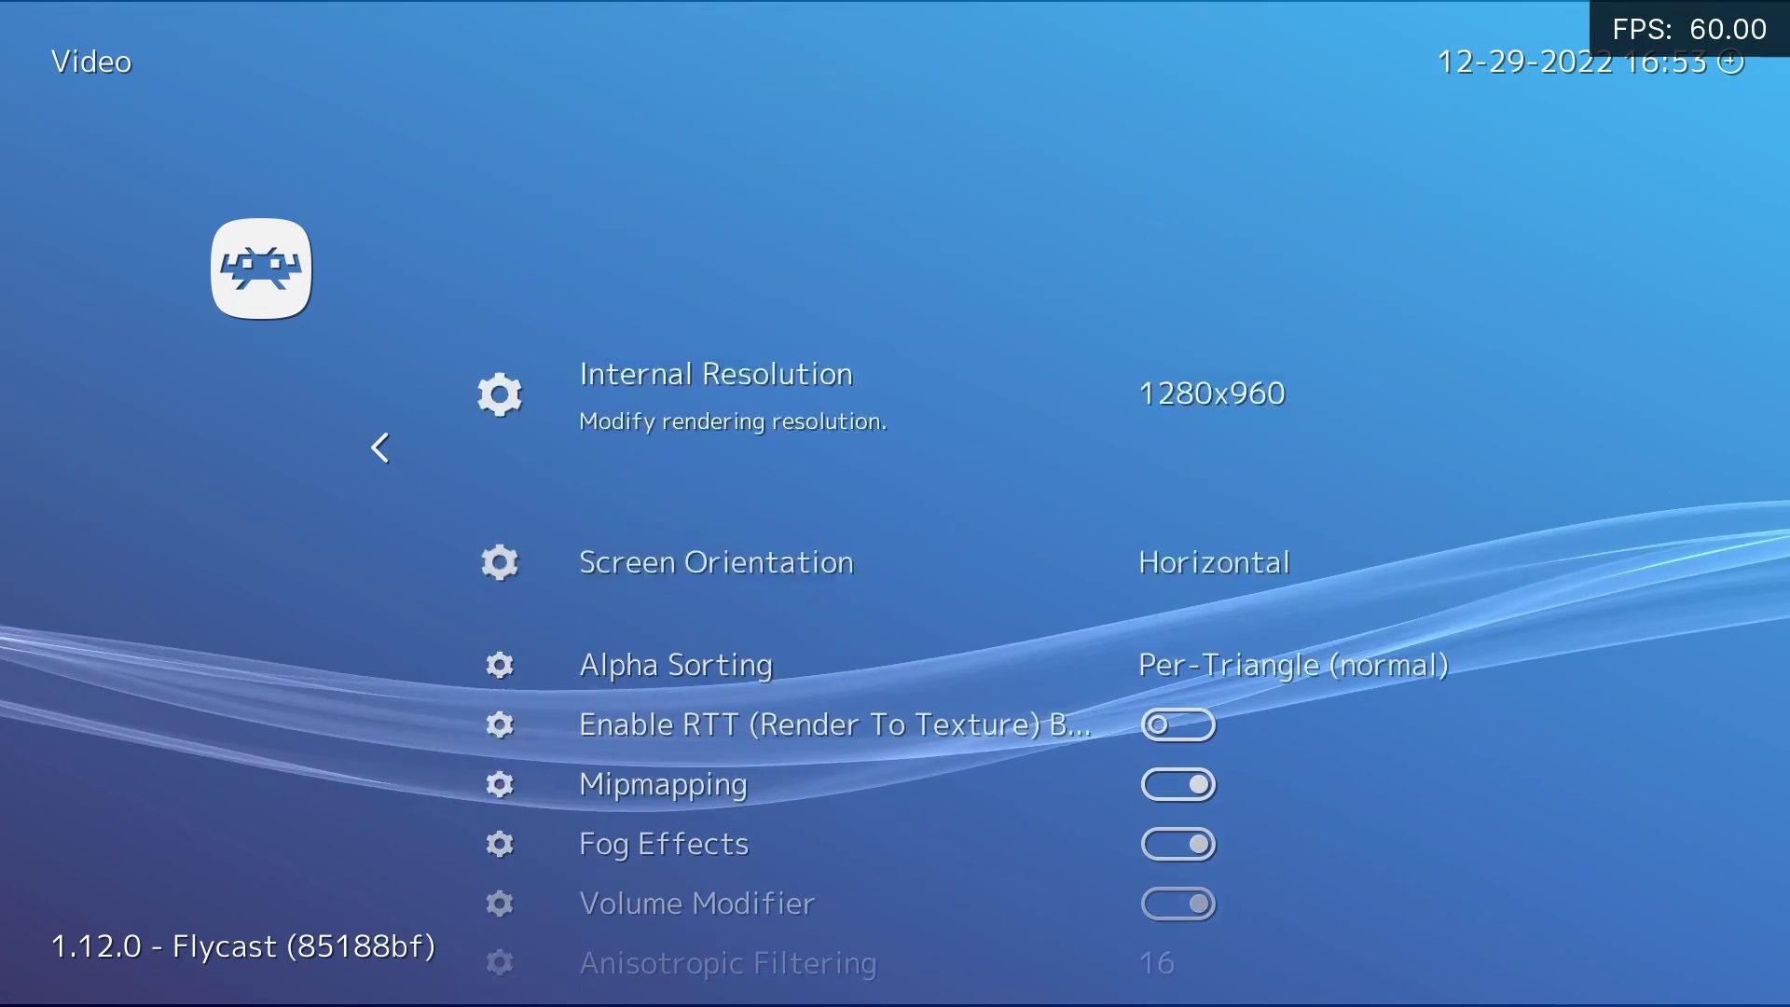
Check the Auto Skip Frame setting in Flycast's Performance options
key("BackSpace")
key("Down")
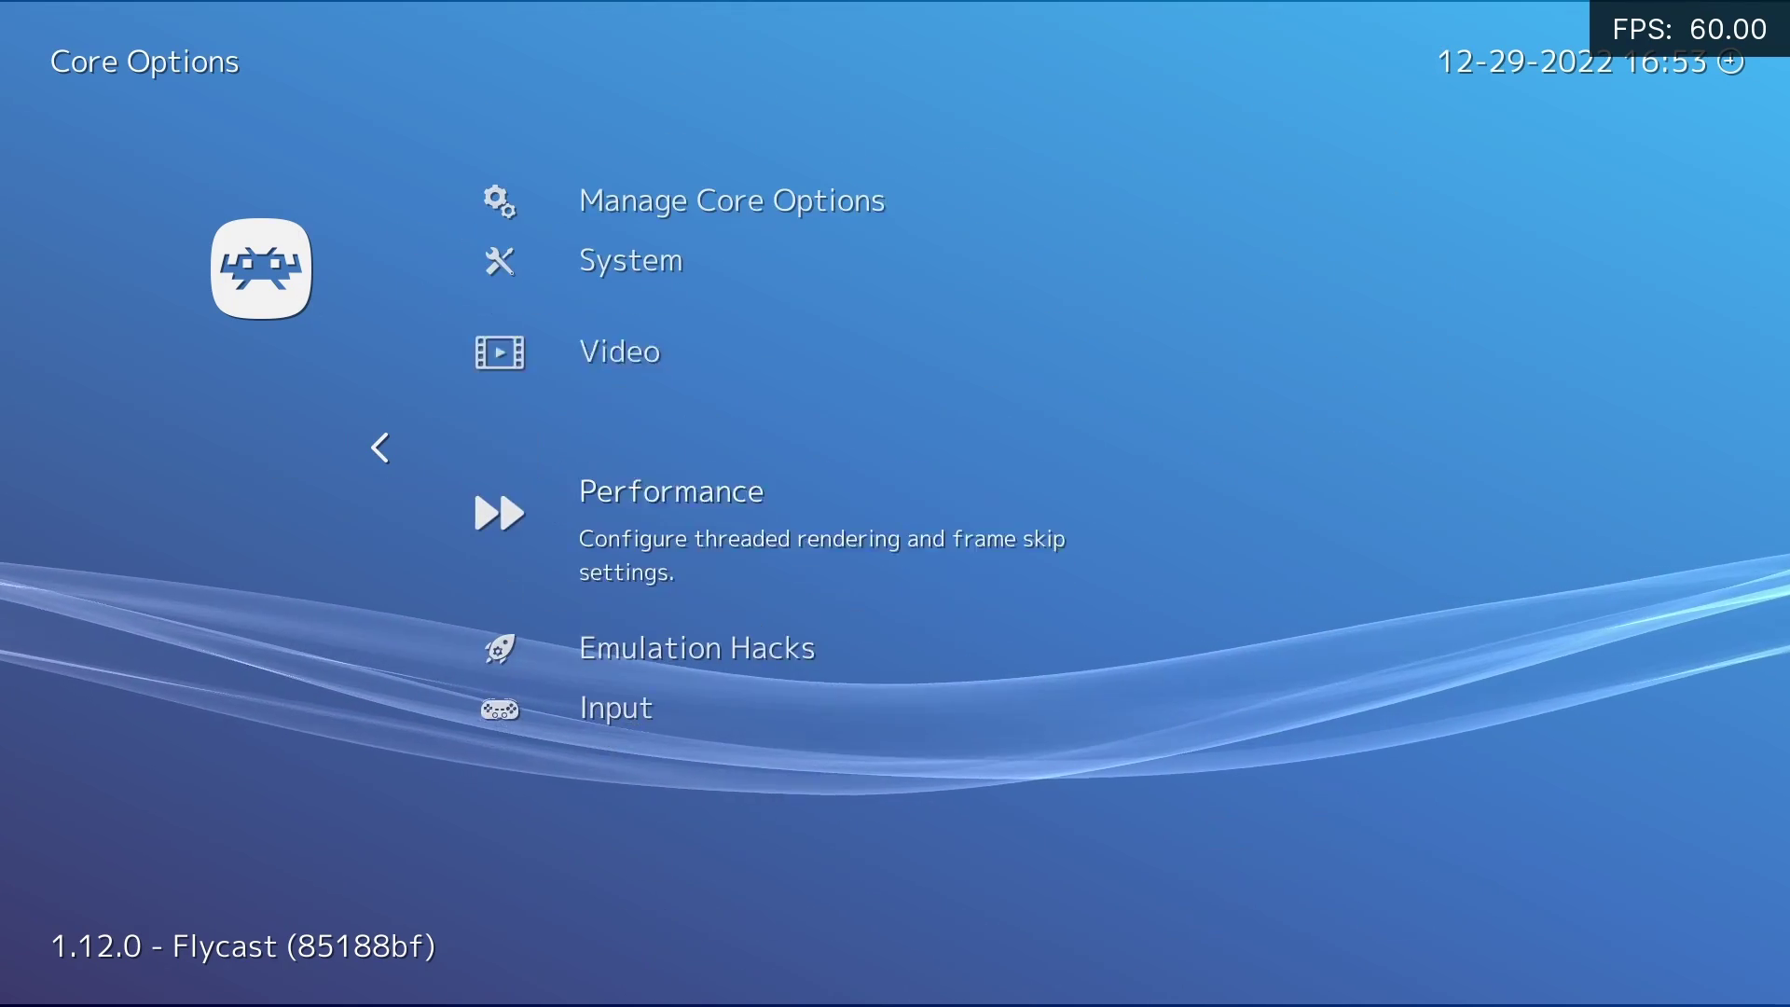
key("Return")
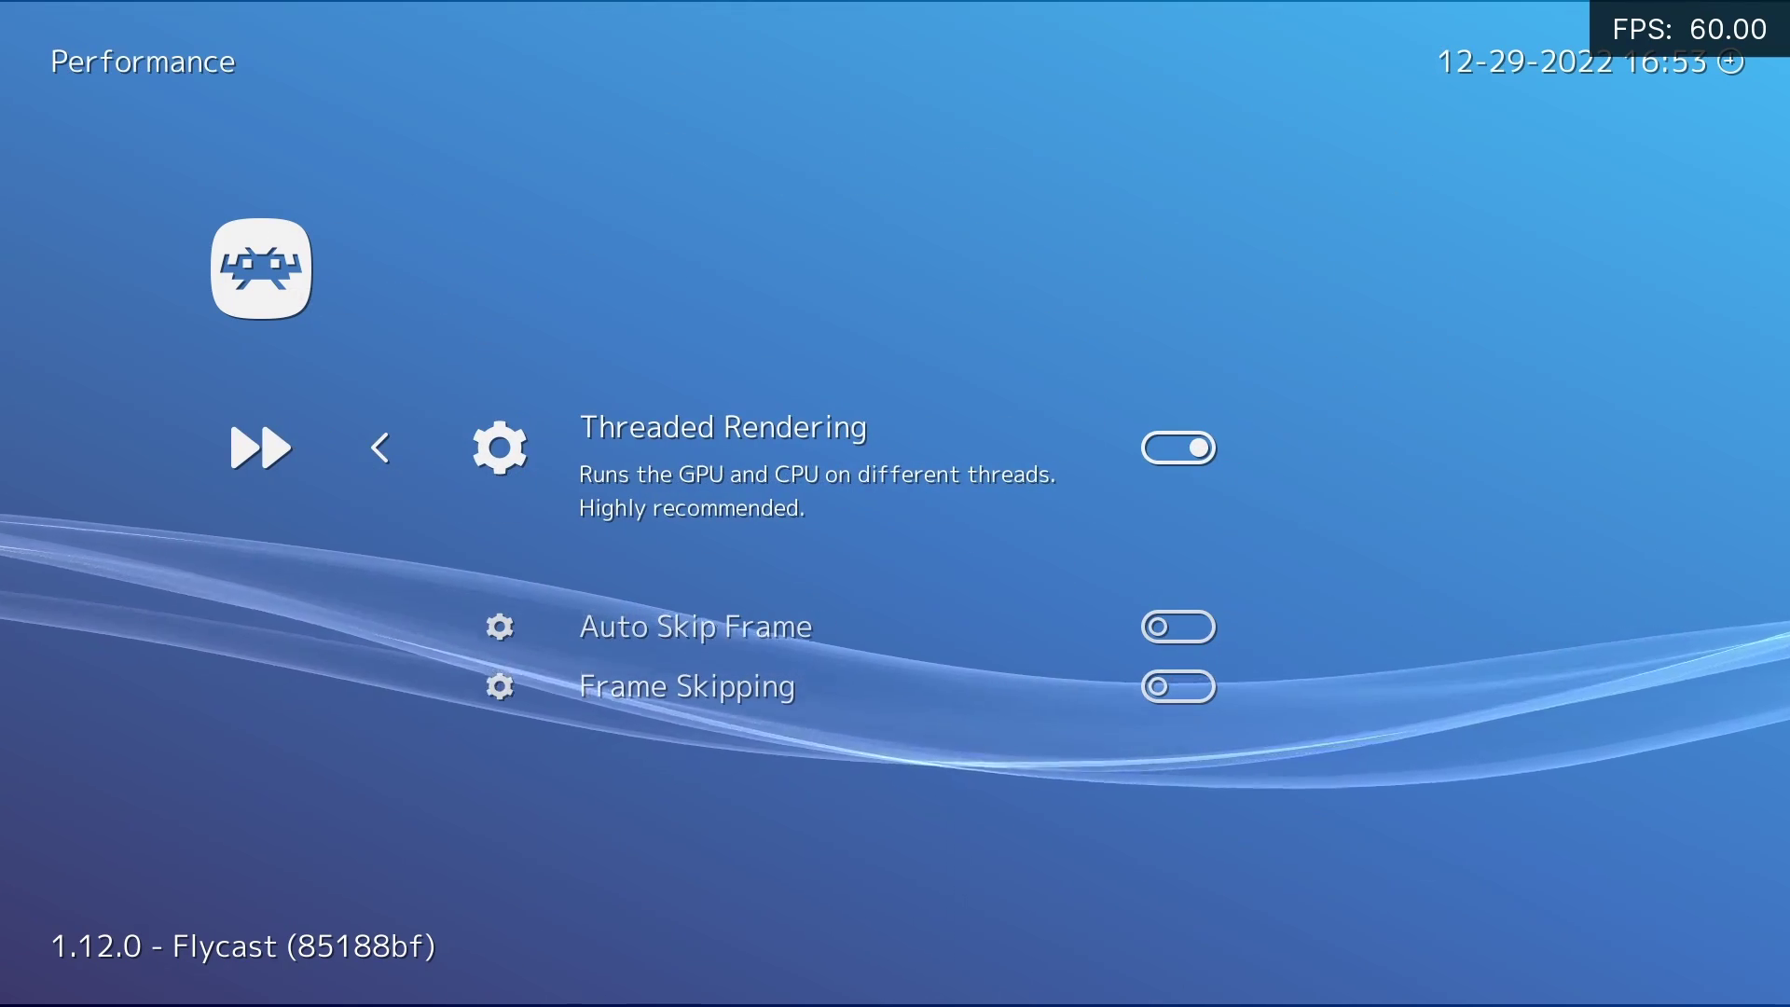
key("Up")
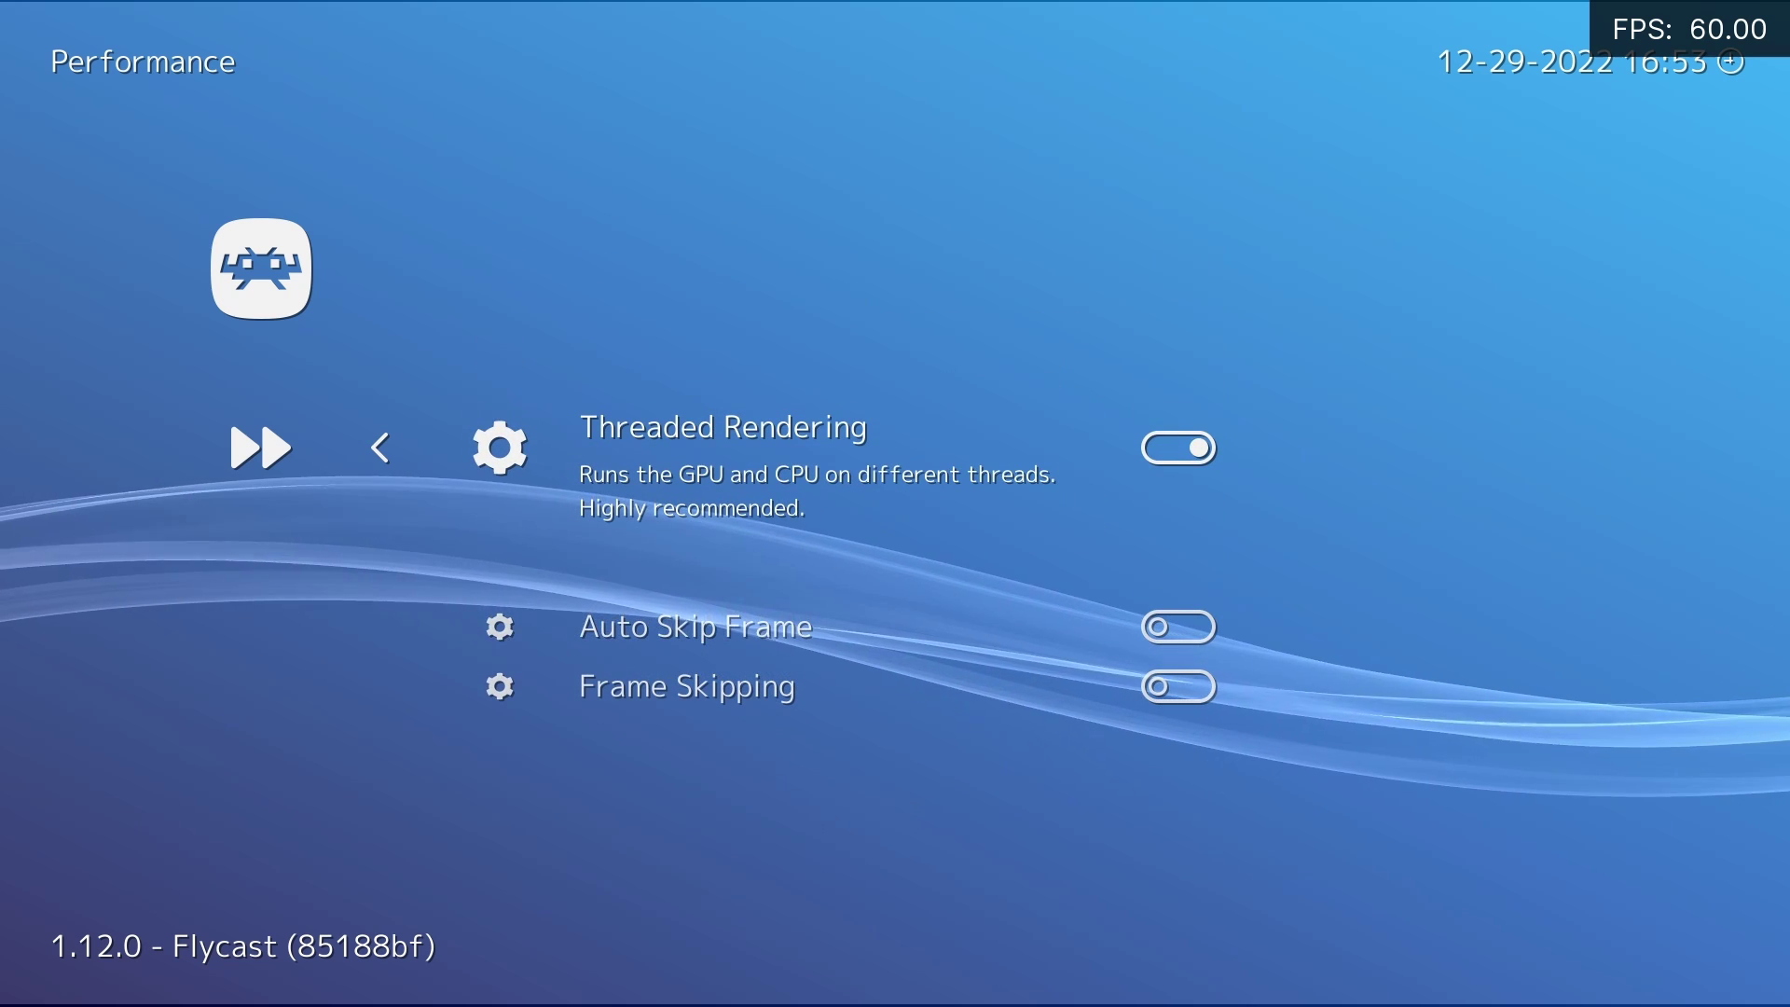
key("BackSpace")
Review the Emulation Hacks, leaving Widescreen Cheats on and the texture options off
key("Down")
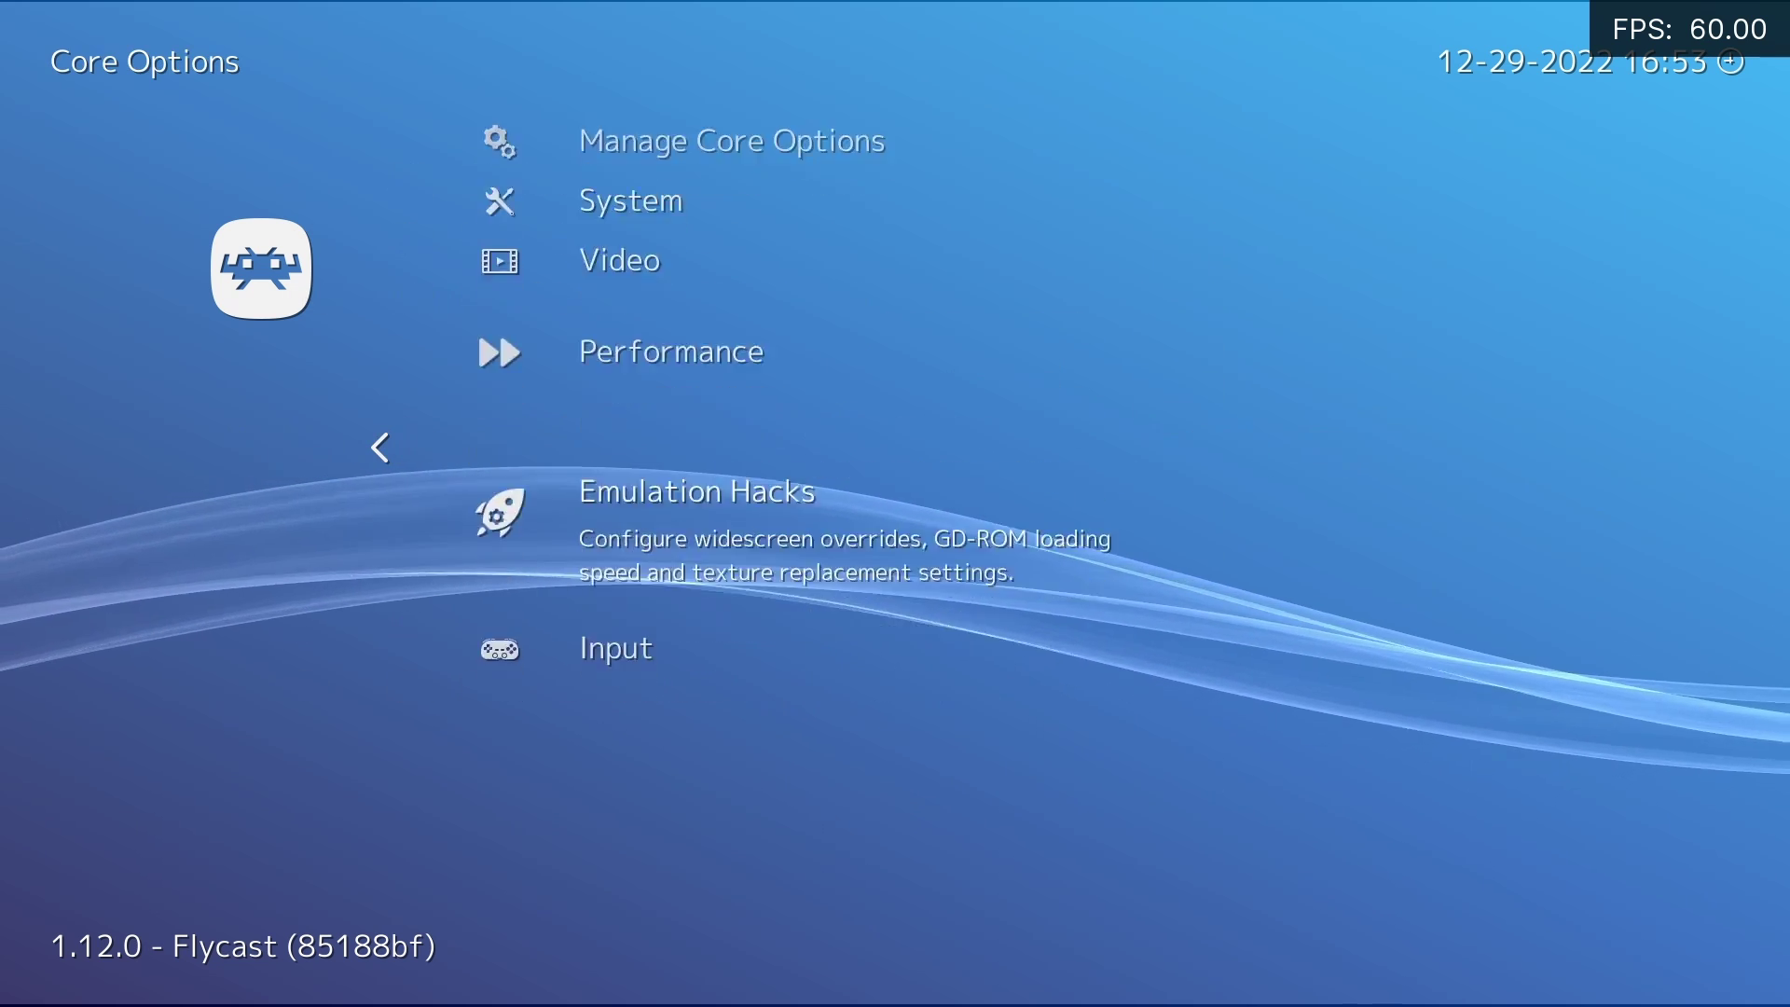
key("Return")
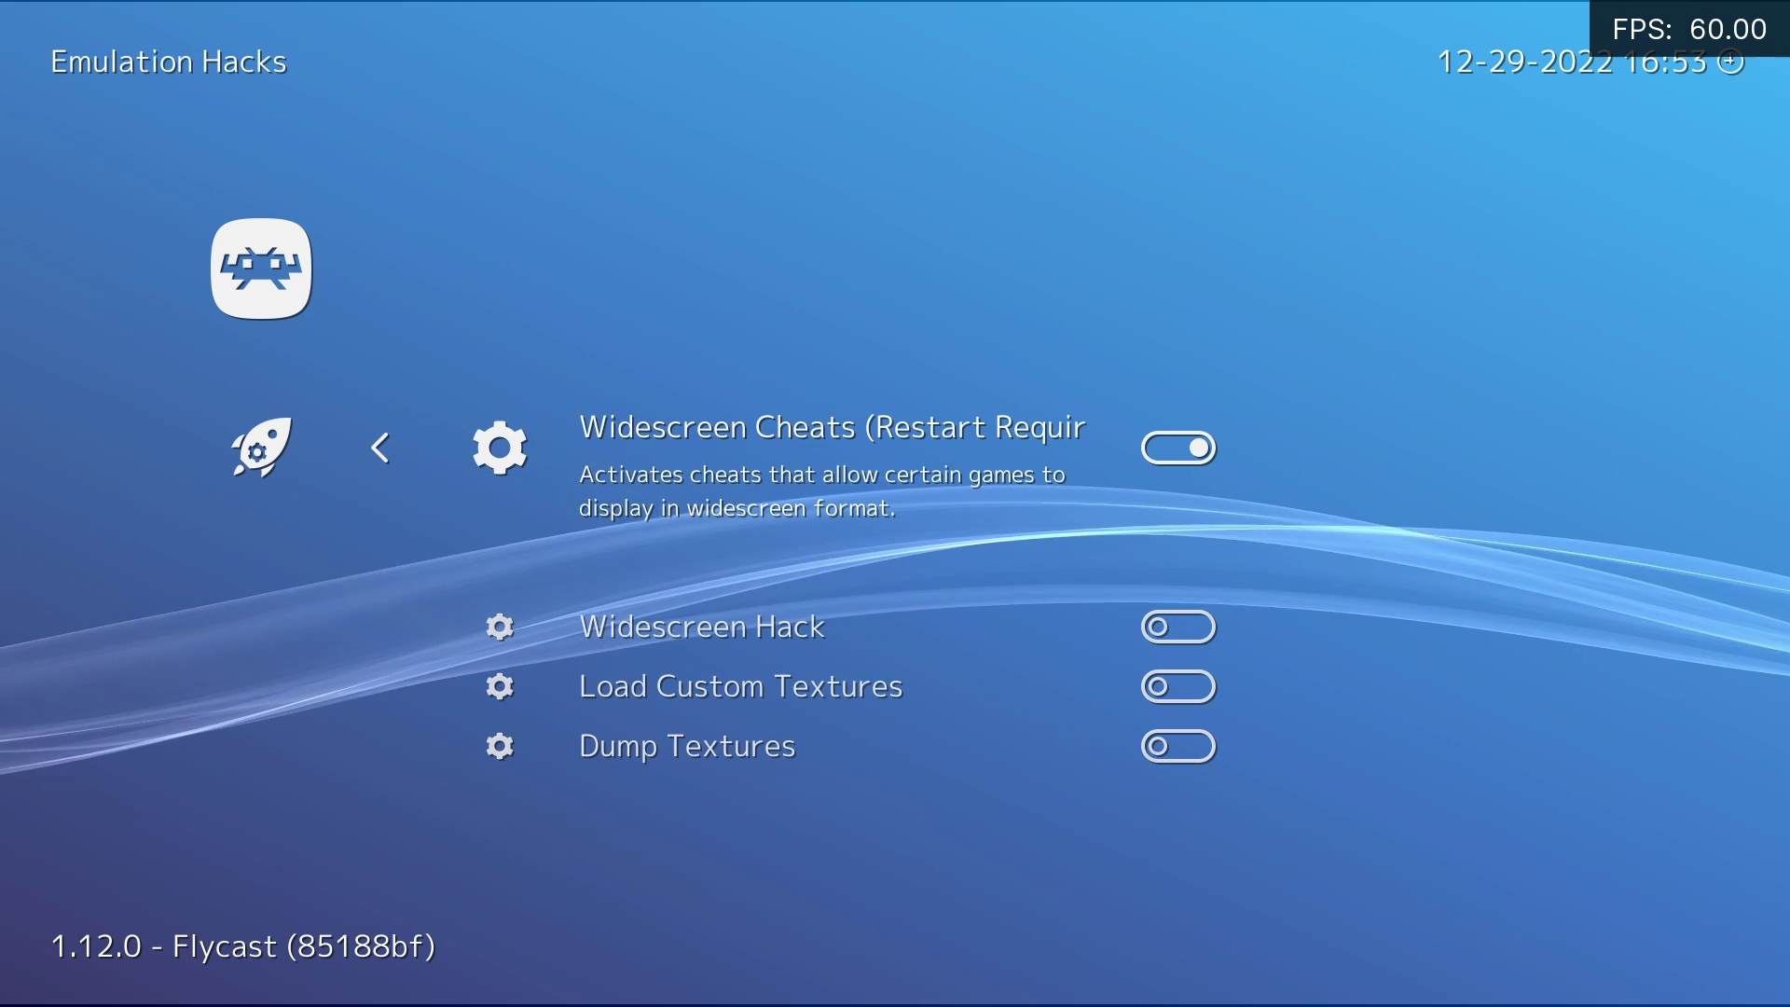
key("Down")
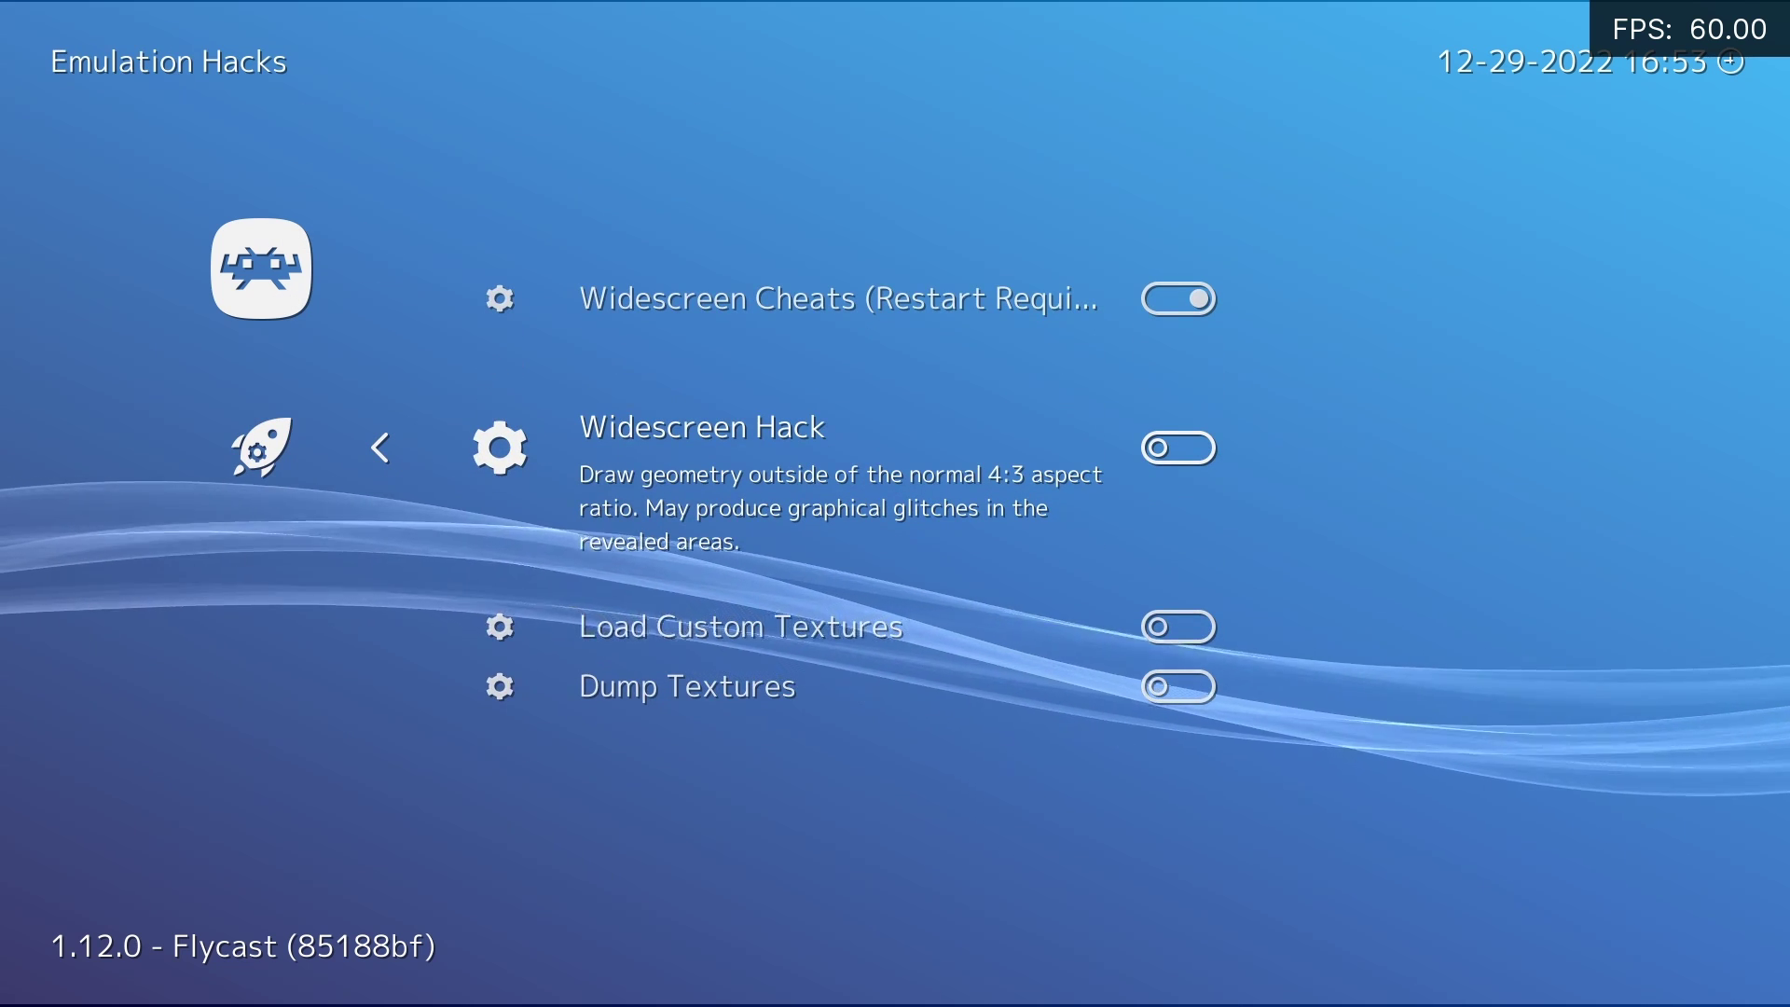
key("Up")
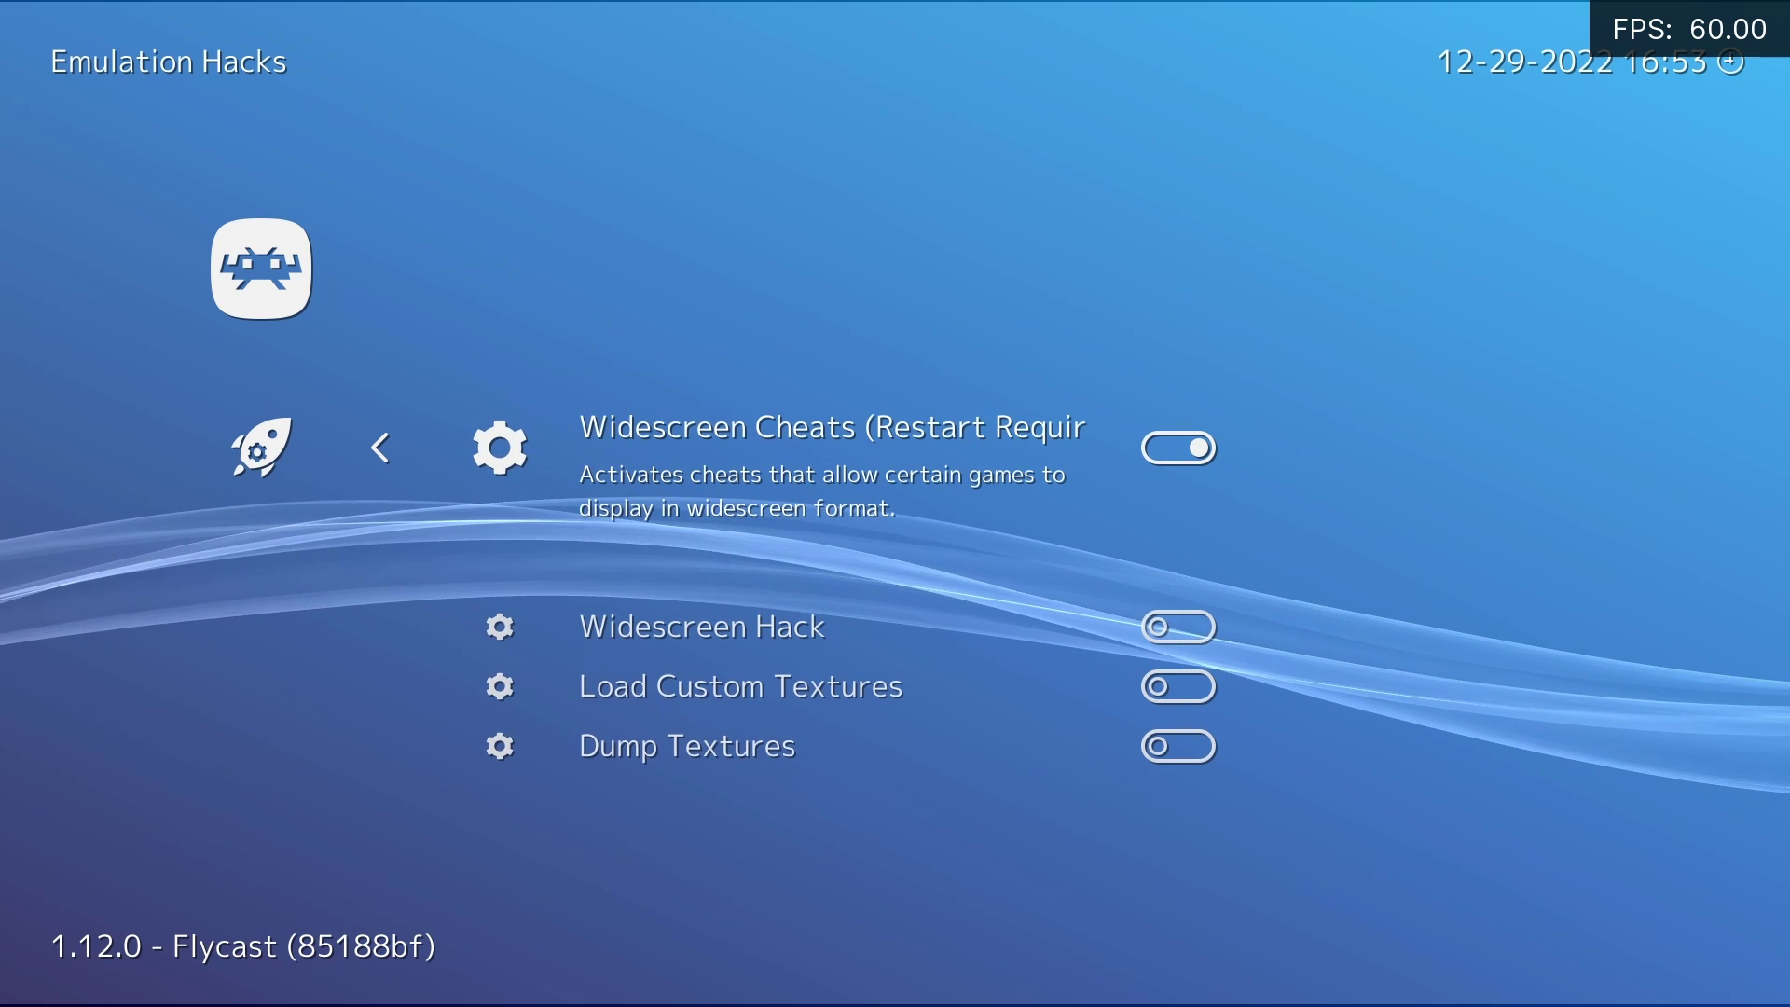
key("Down")
key("Up")
key("Down")
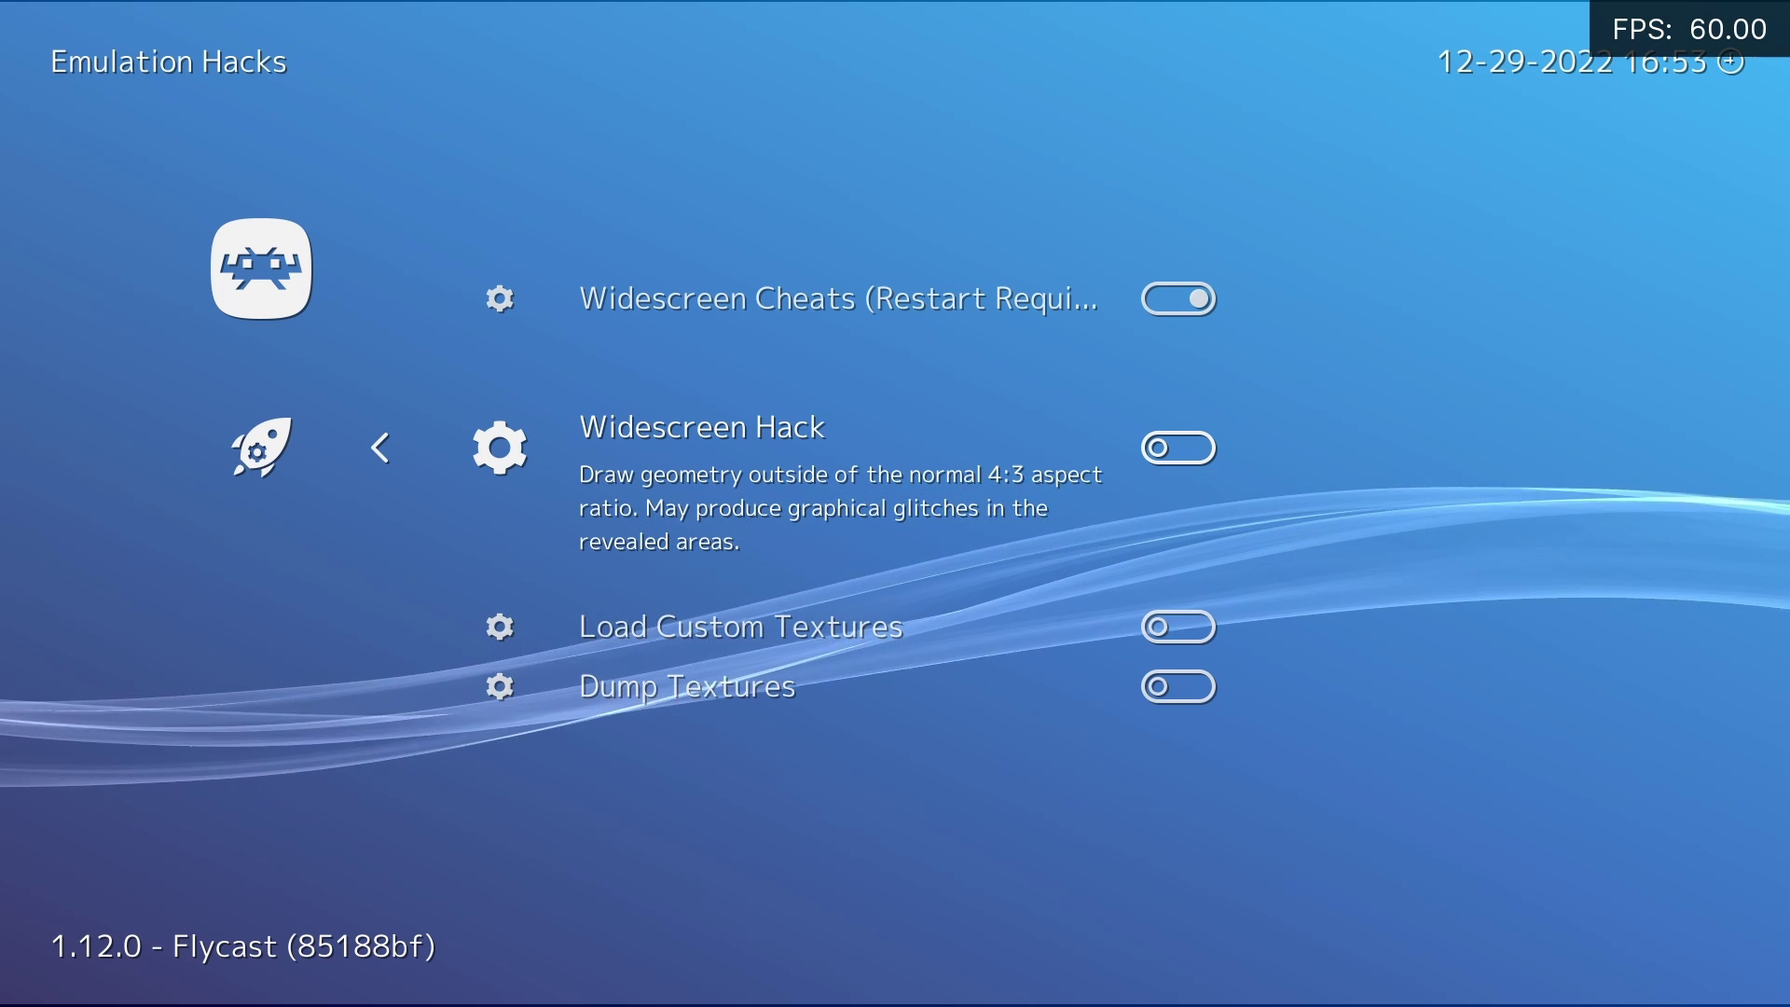
key("Down")
key("Down")
key("Up")
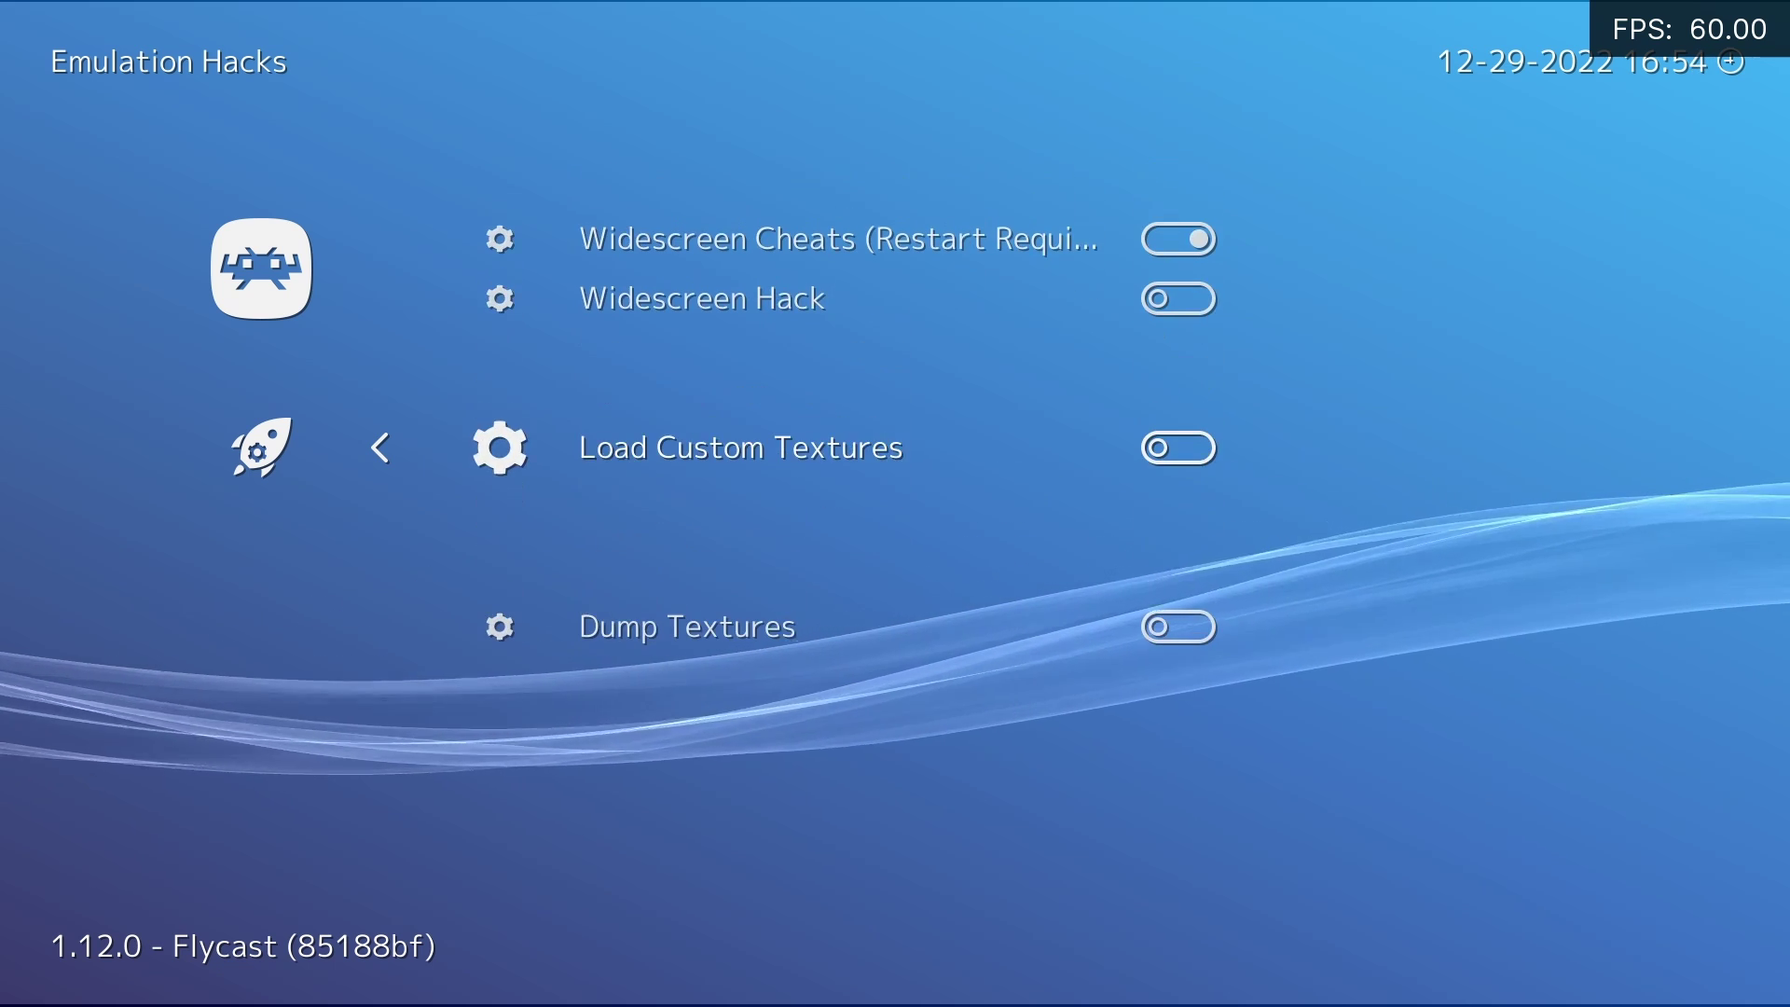
key("Down")
key("Up")
key("BackSpace")
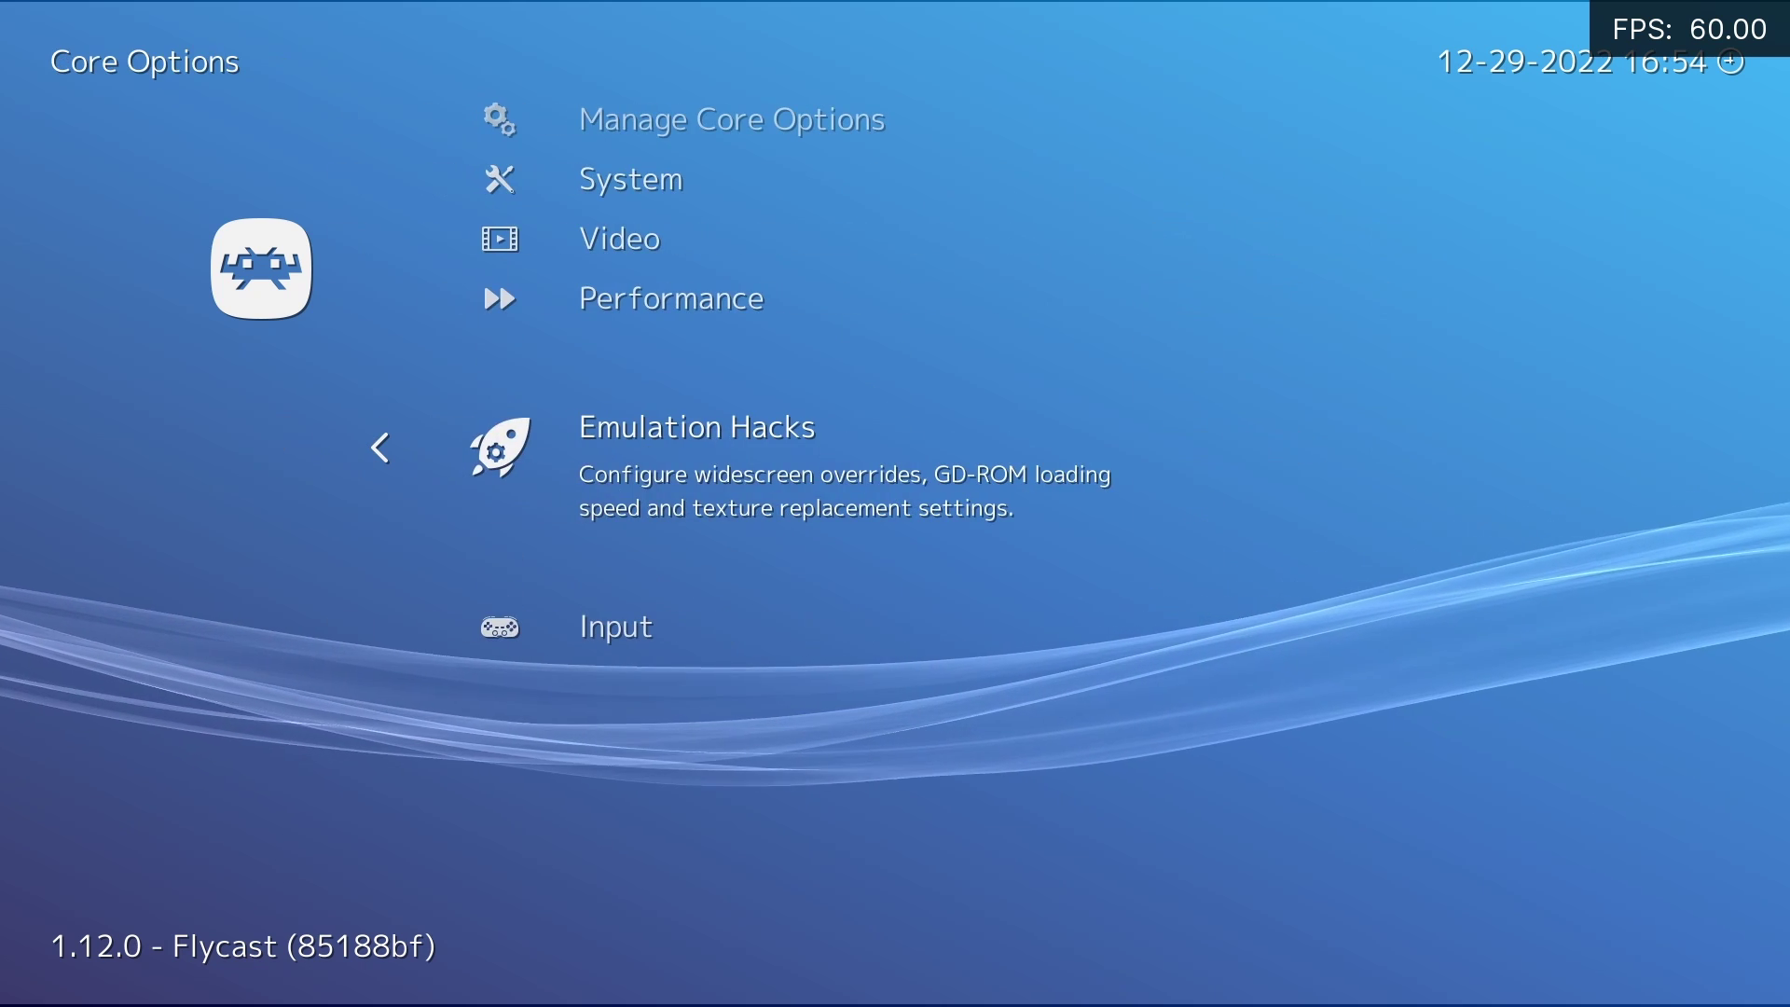
key("Down")
key("Return")
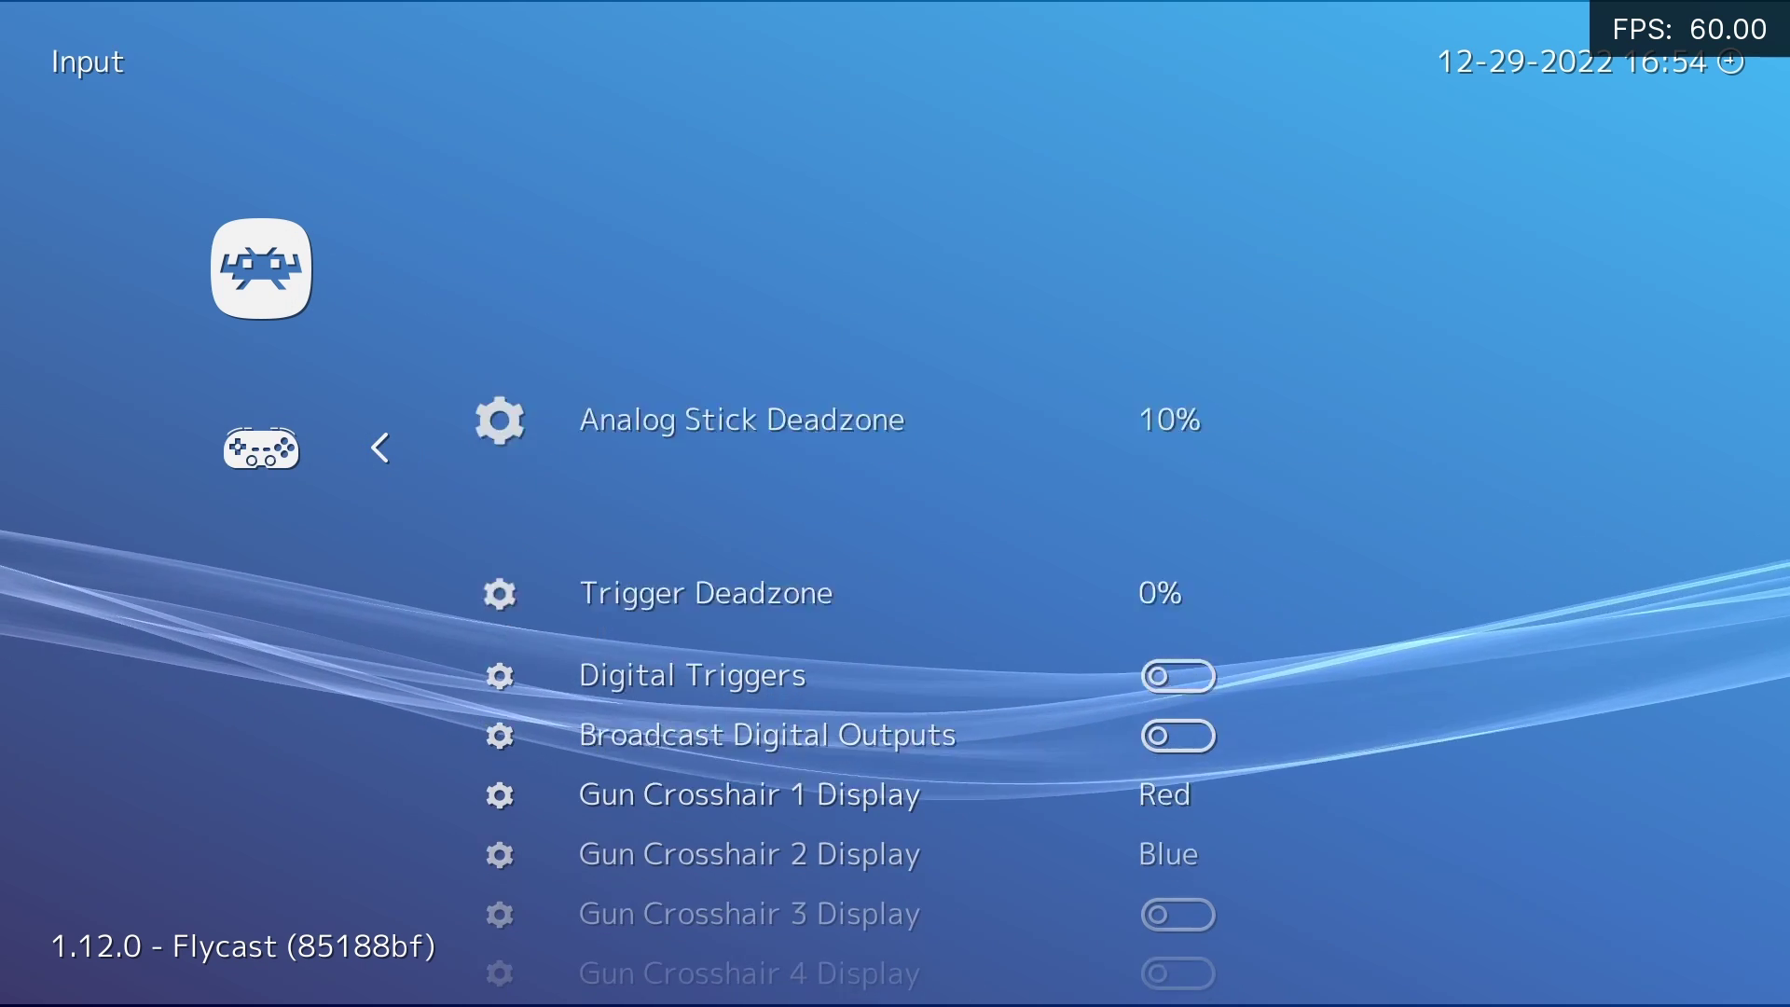
key("Down")
key("Down")
key("Down")
key("Down")
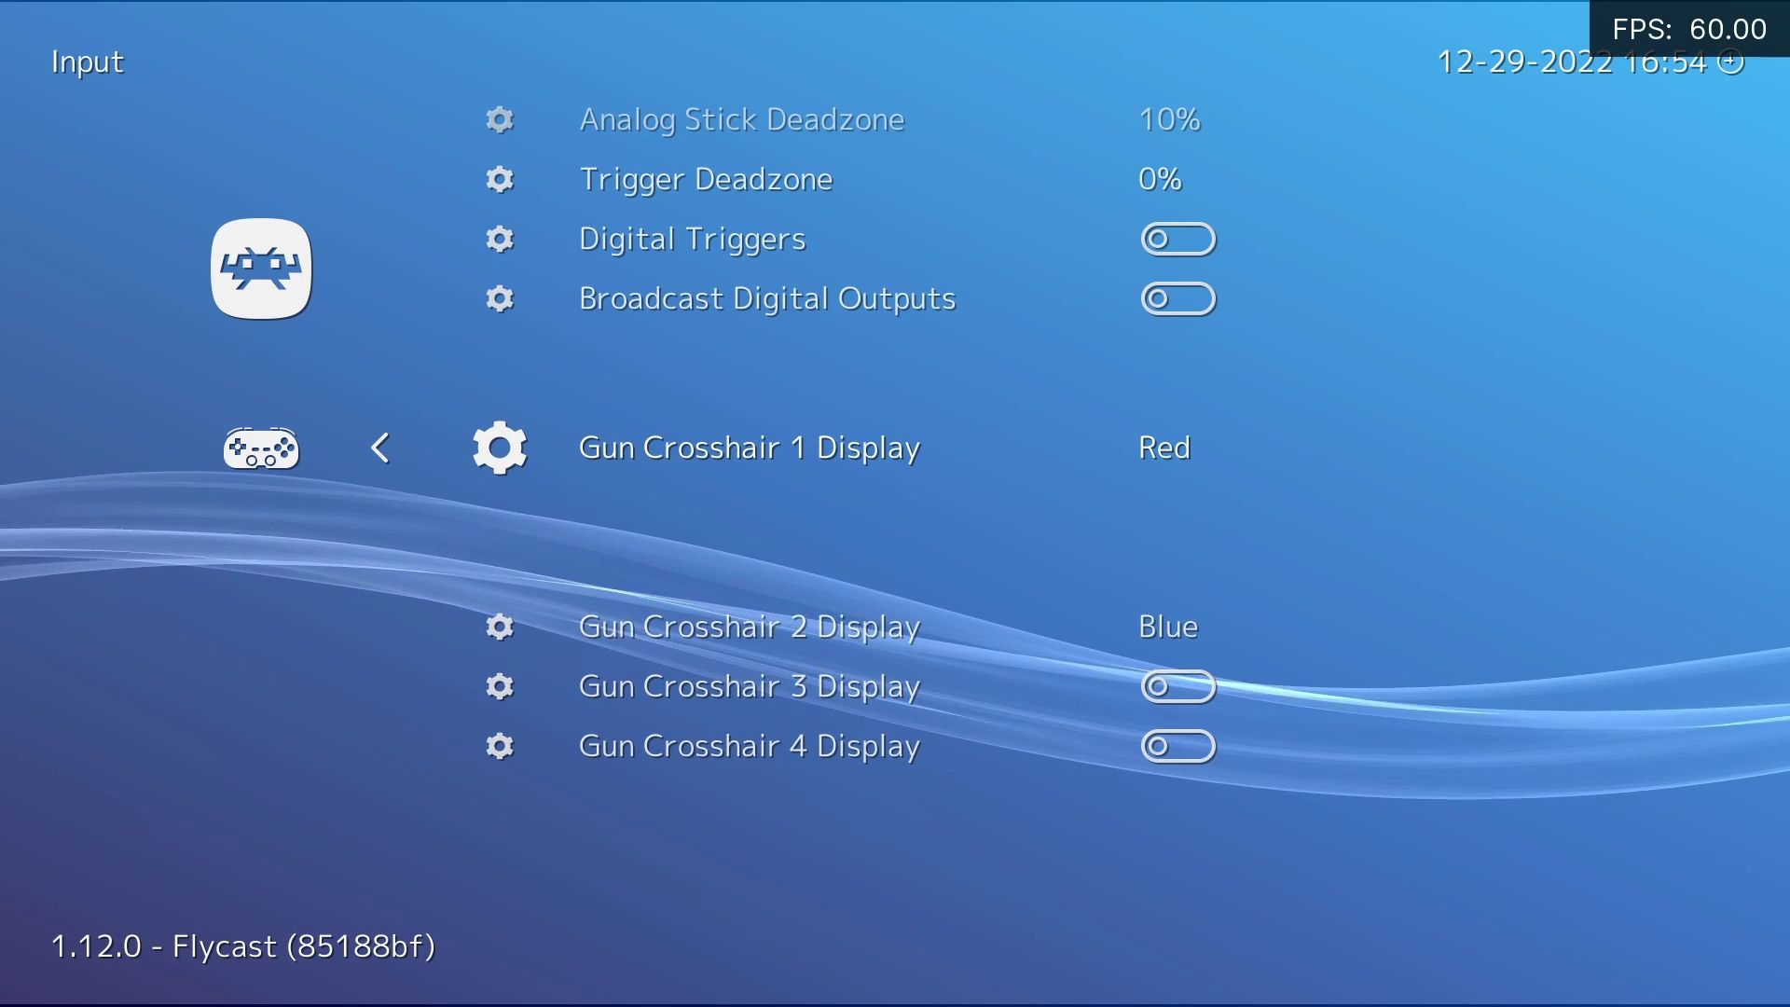
key("Return")
key("Up")
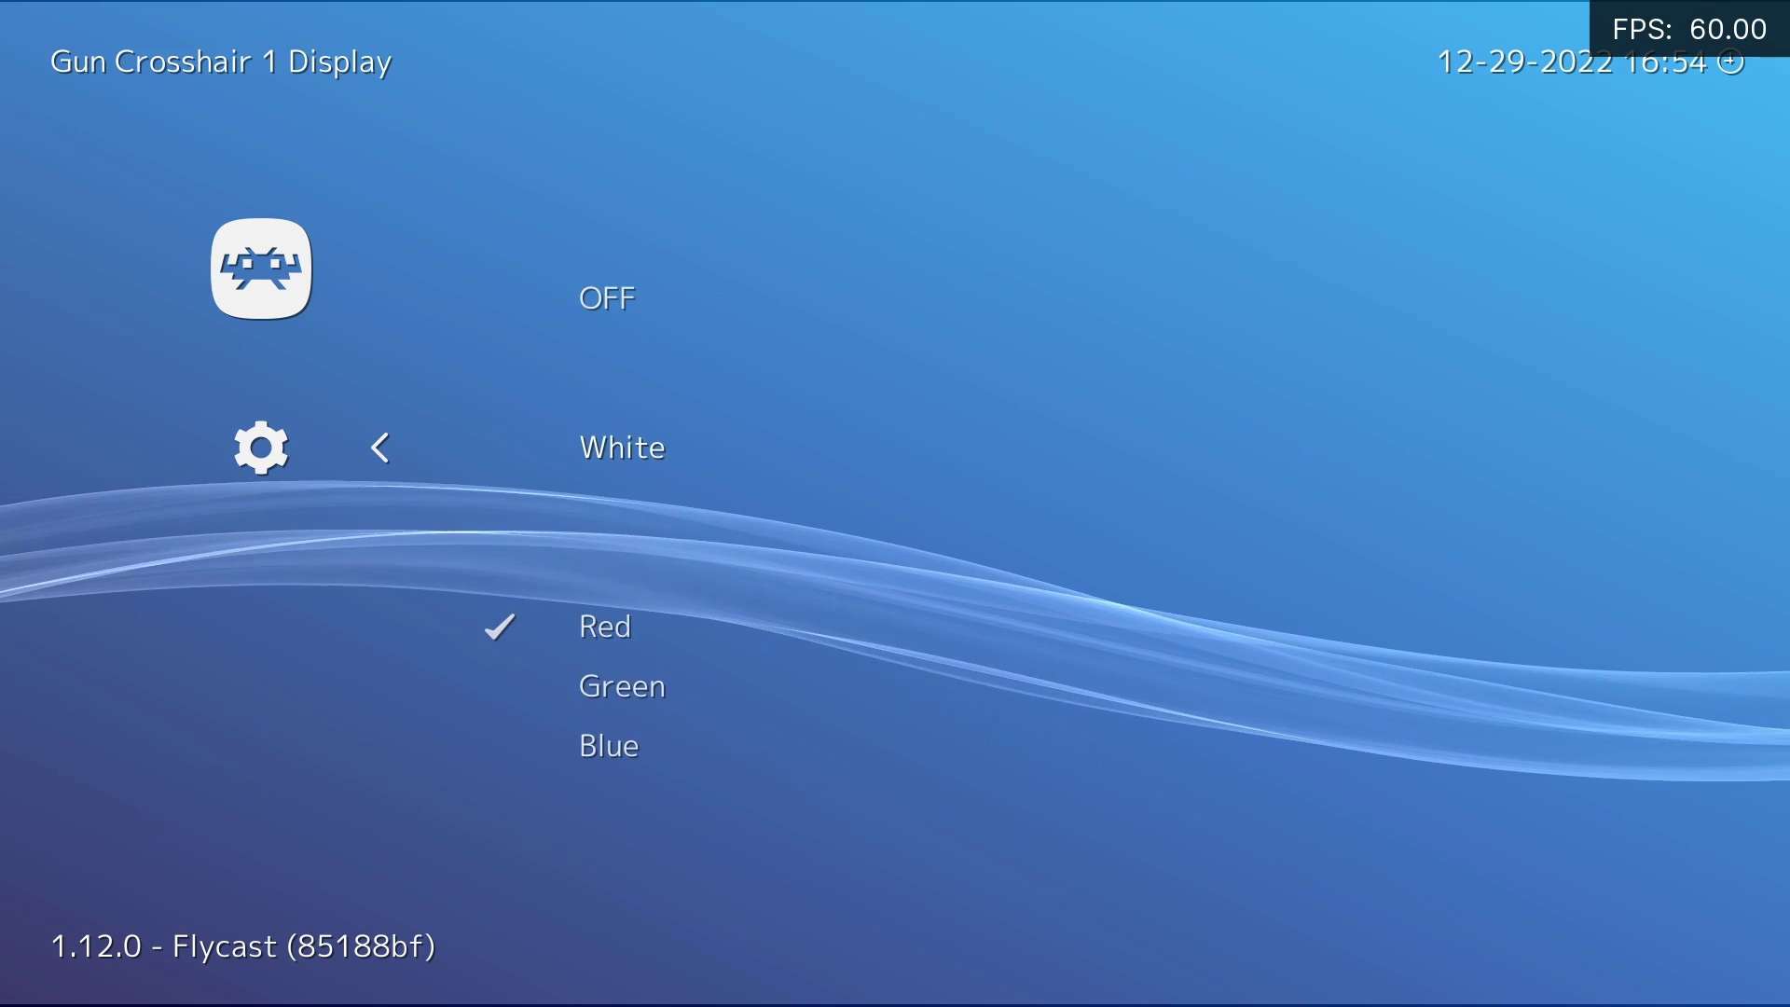
key("Down")
key("BackSpace")
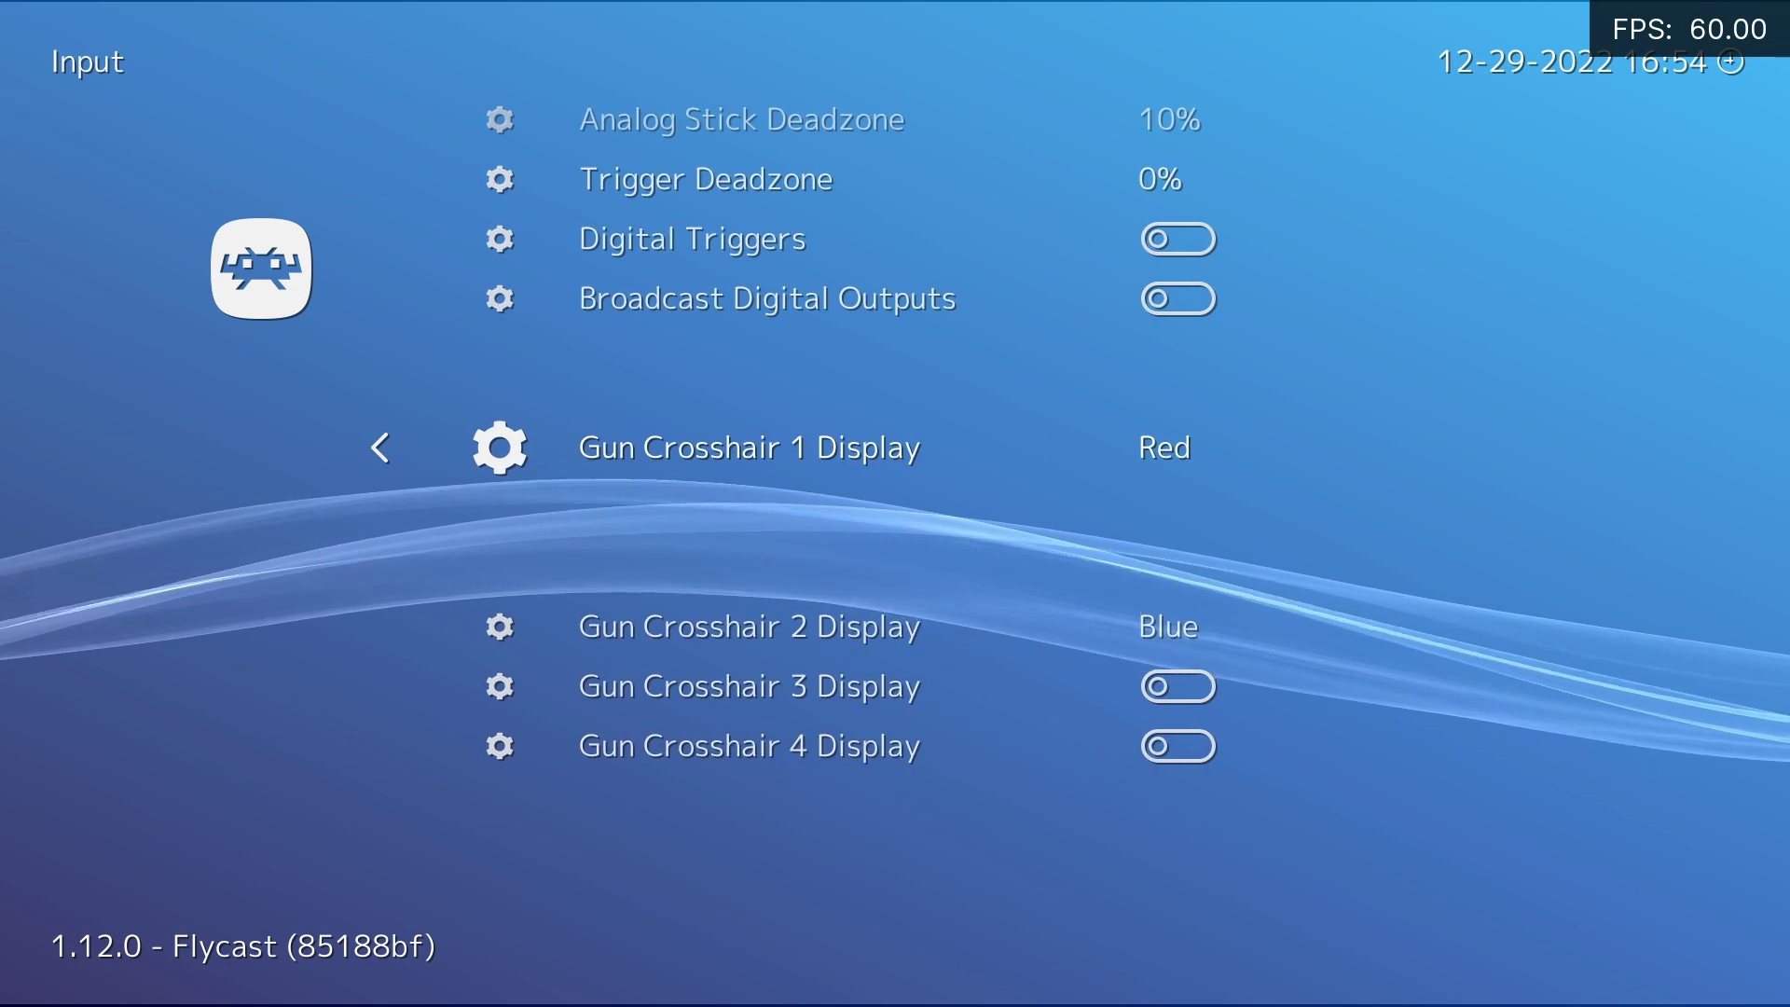
key("Down")
key("Return")
key("BackSpace")
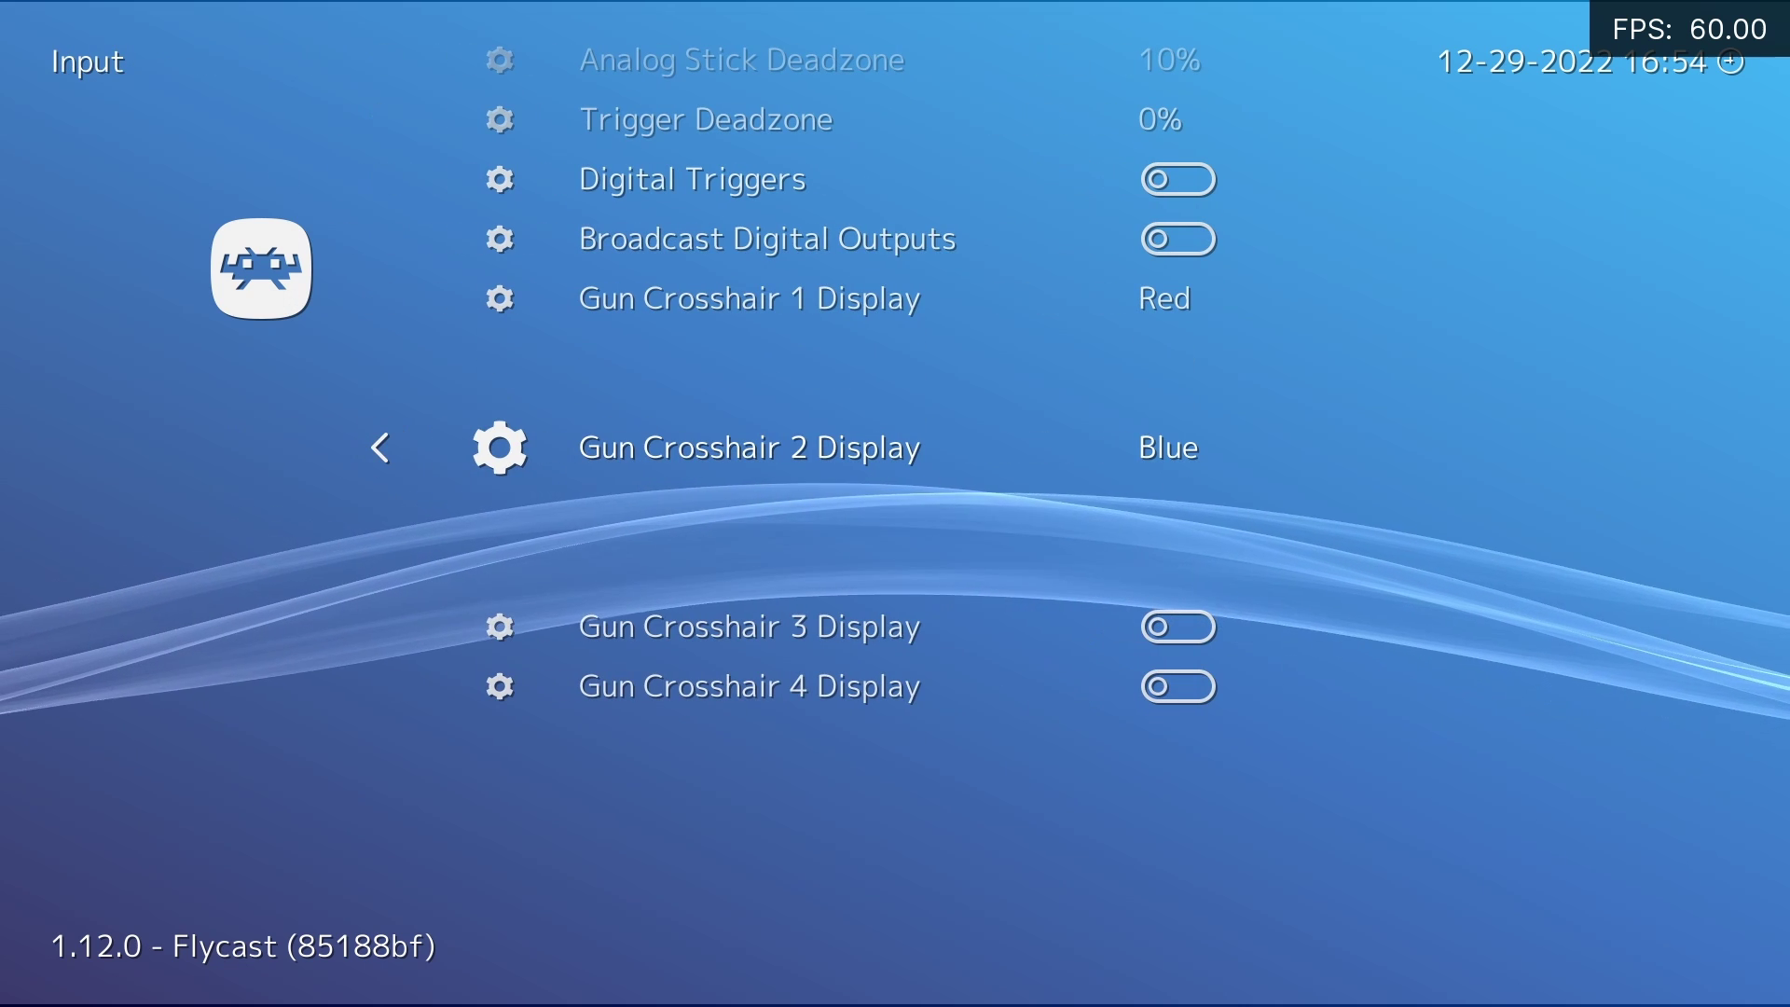
key("Down")
key("Down")
key("Up")
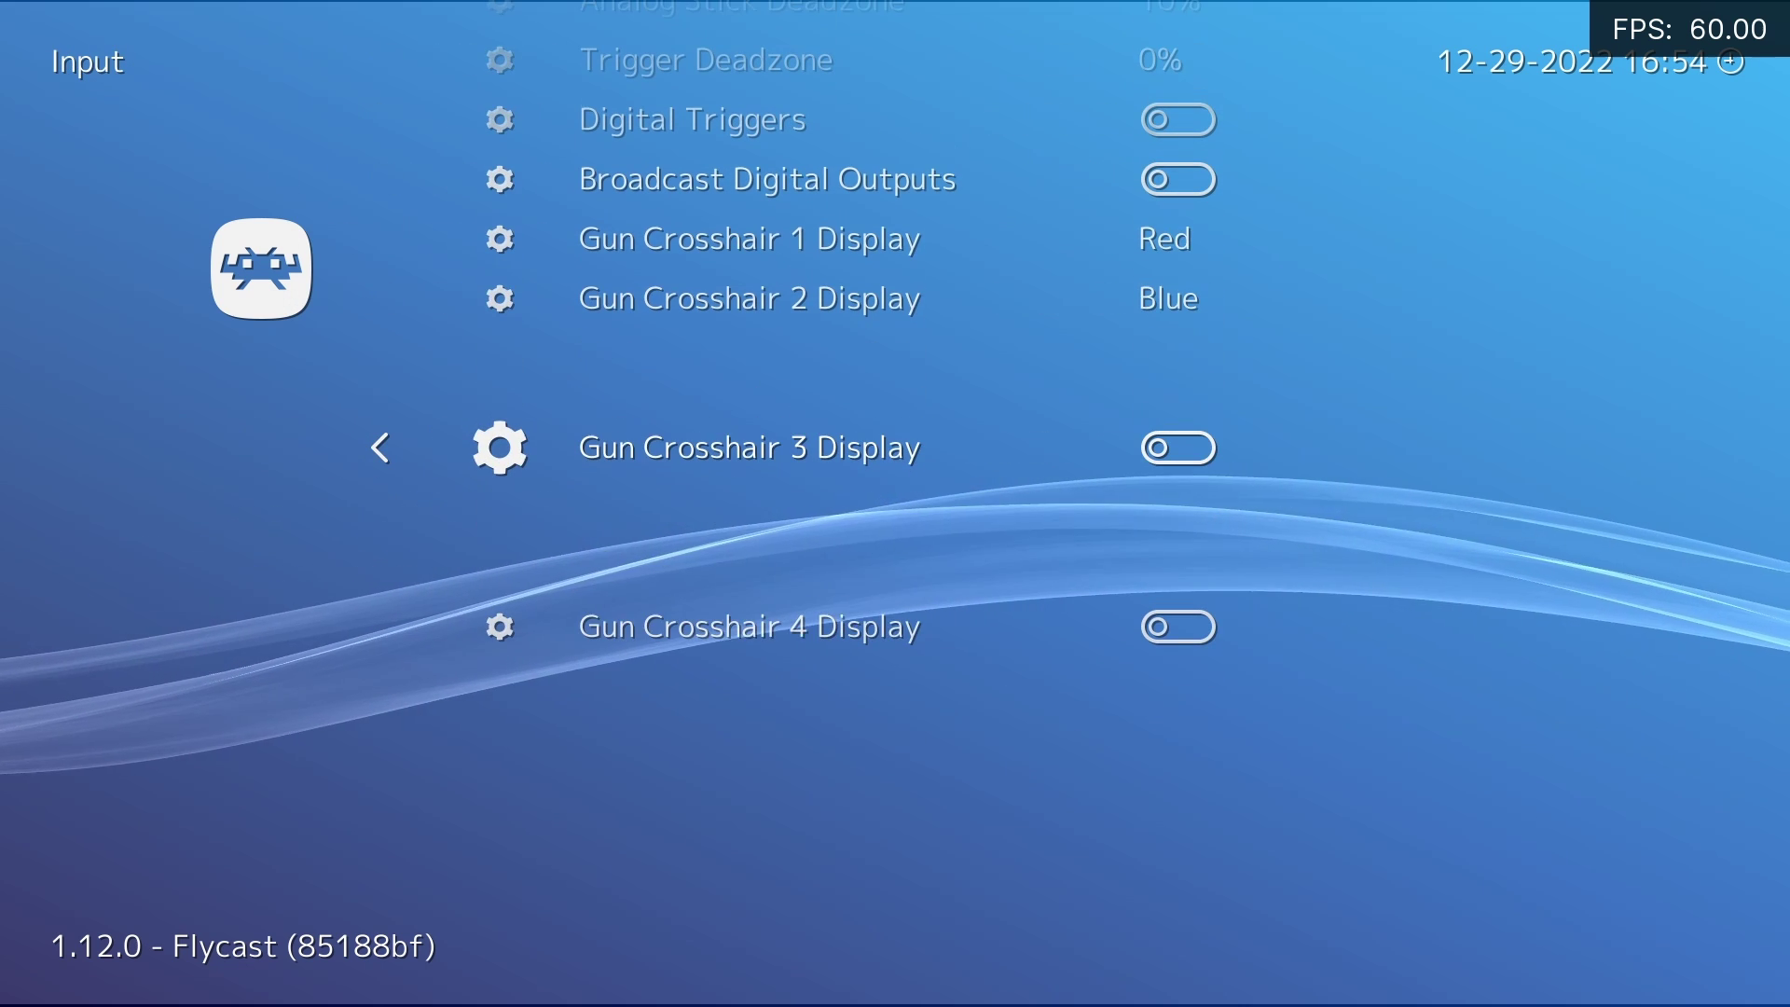
key("Down")
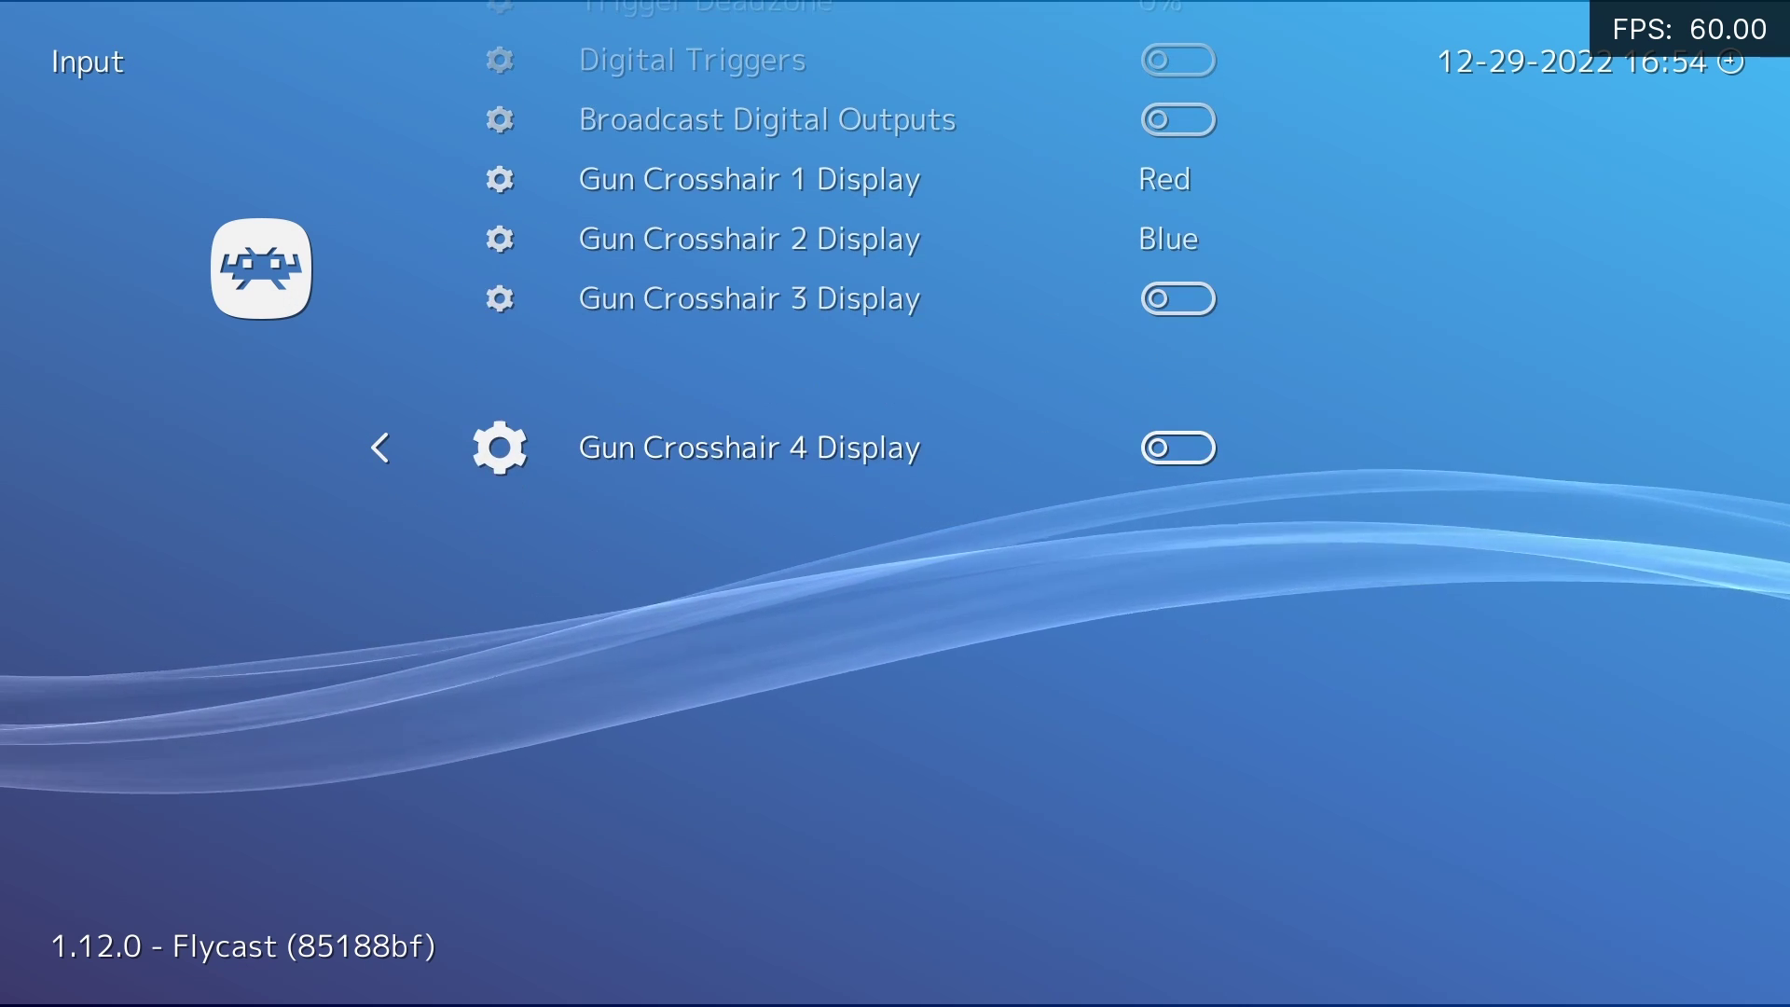
key("Up")
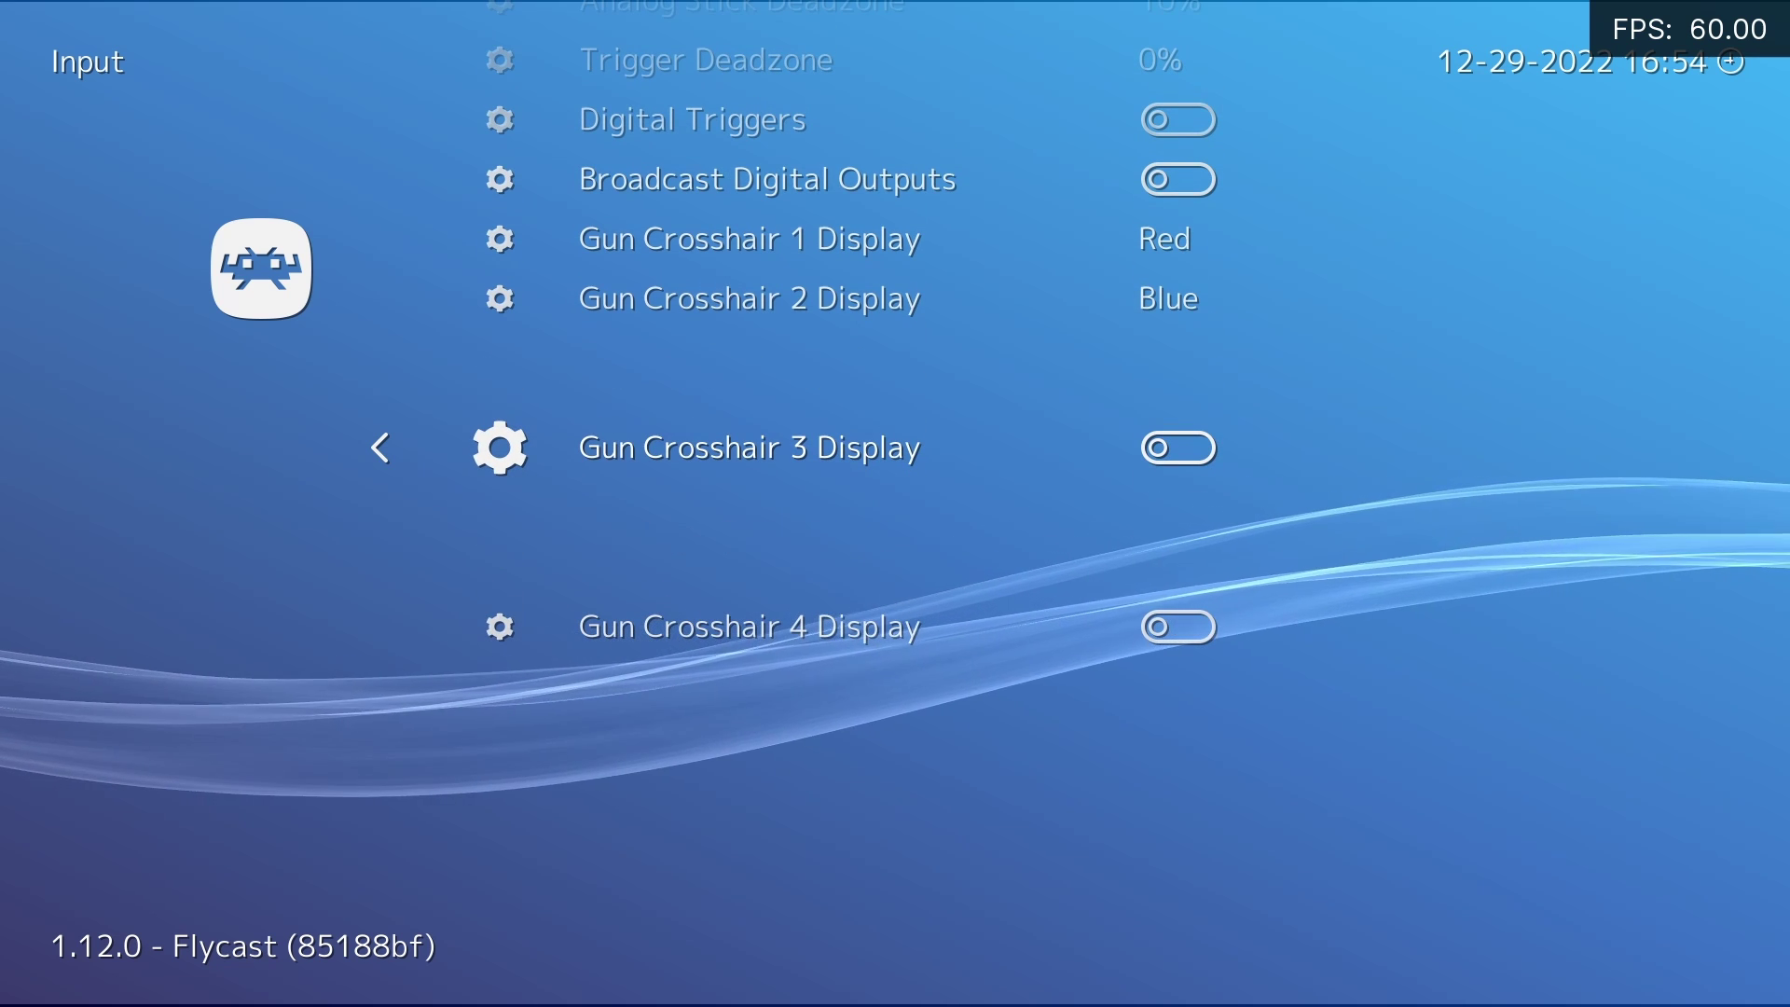
key("Up")
key("Up")
key("BackSpace")
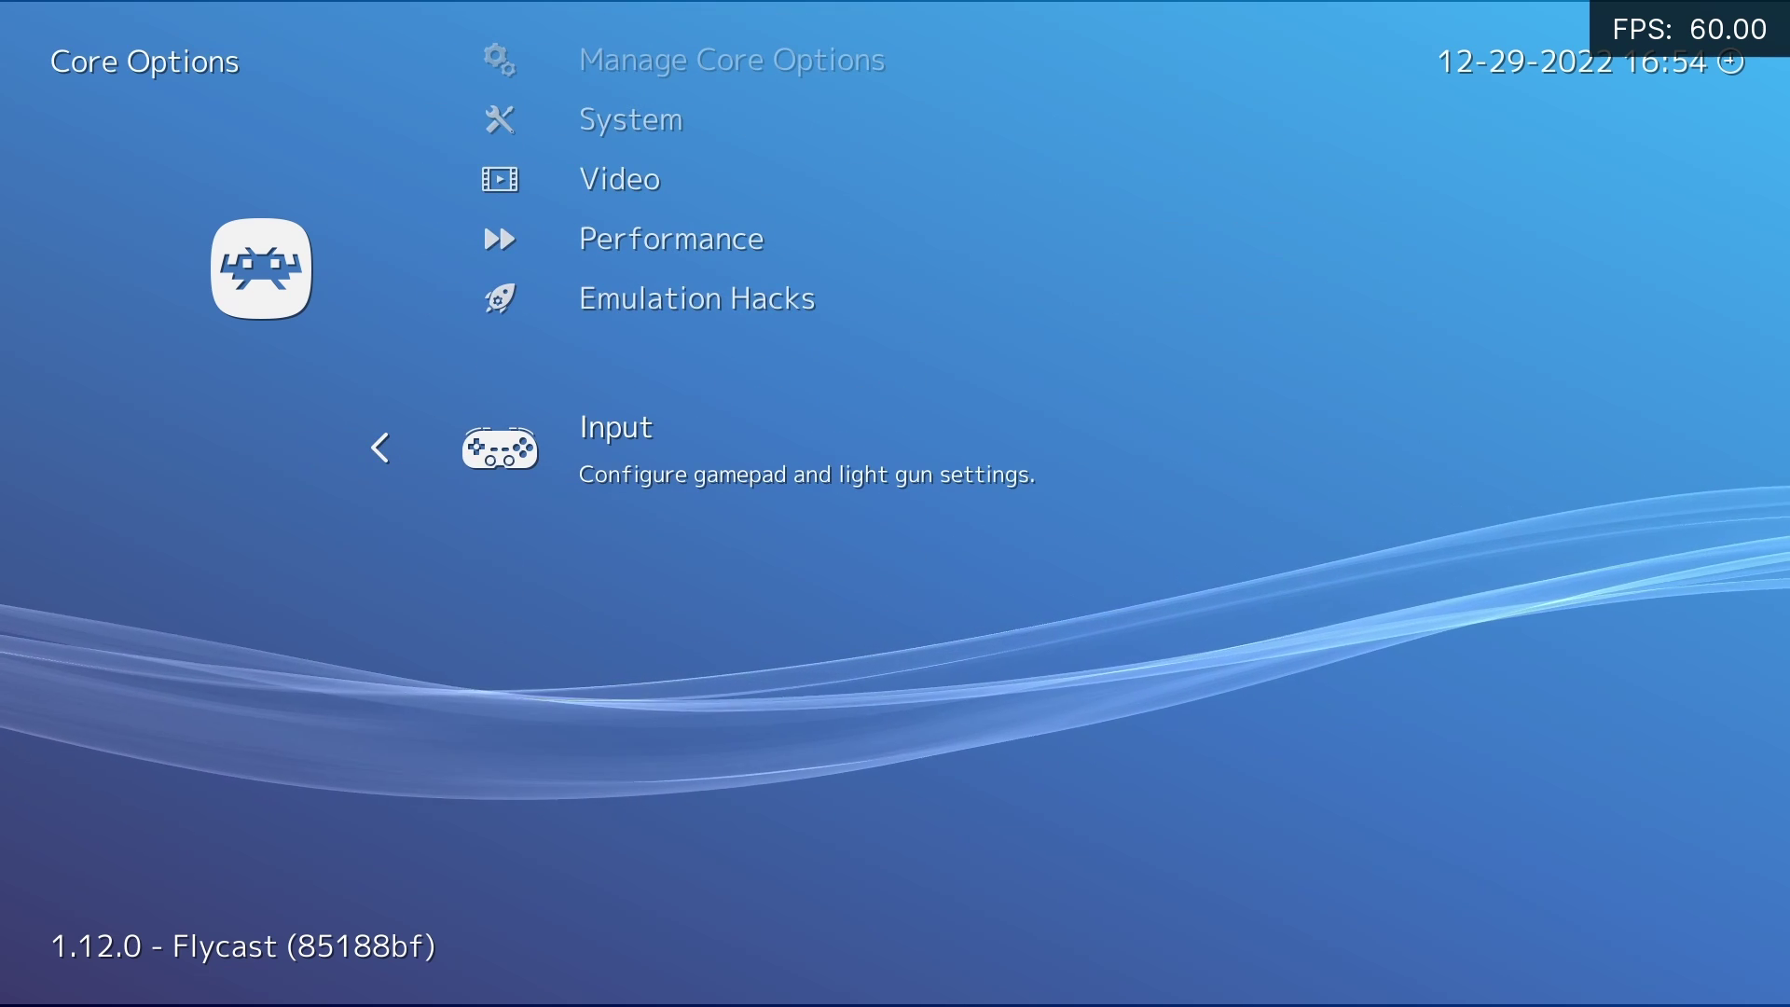
key("Up")
key("Up")
key("Up")
key("Up")
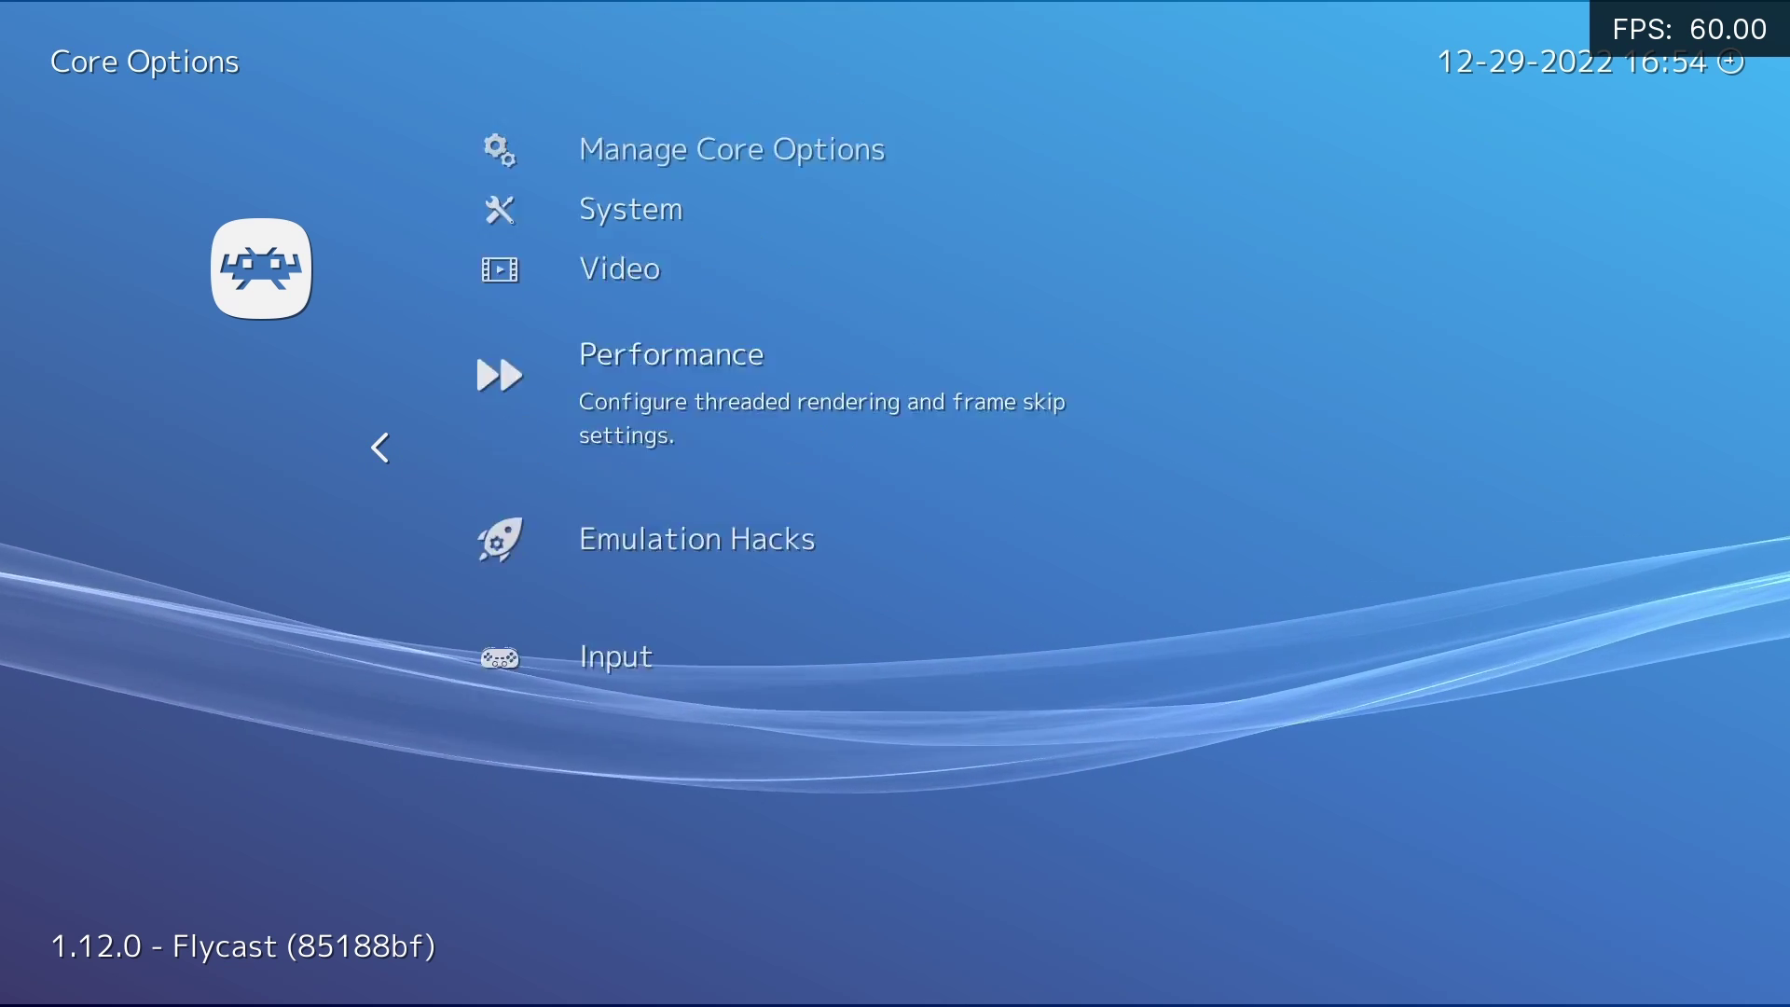
Back out to the Main Menu and open the video driver list under Settings > Drivers
key("Up")
key("BackSpace")
key("Up")
key("Up")
key("Up")
key("Up")
key("Up")
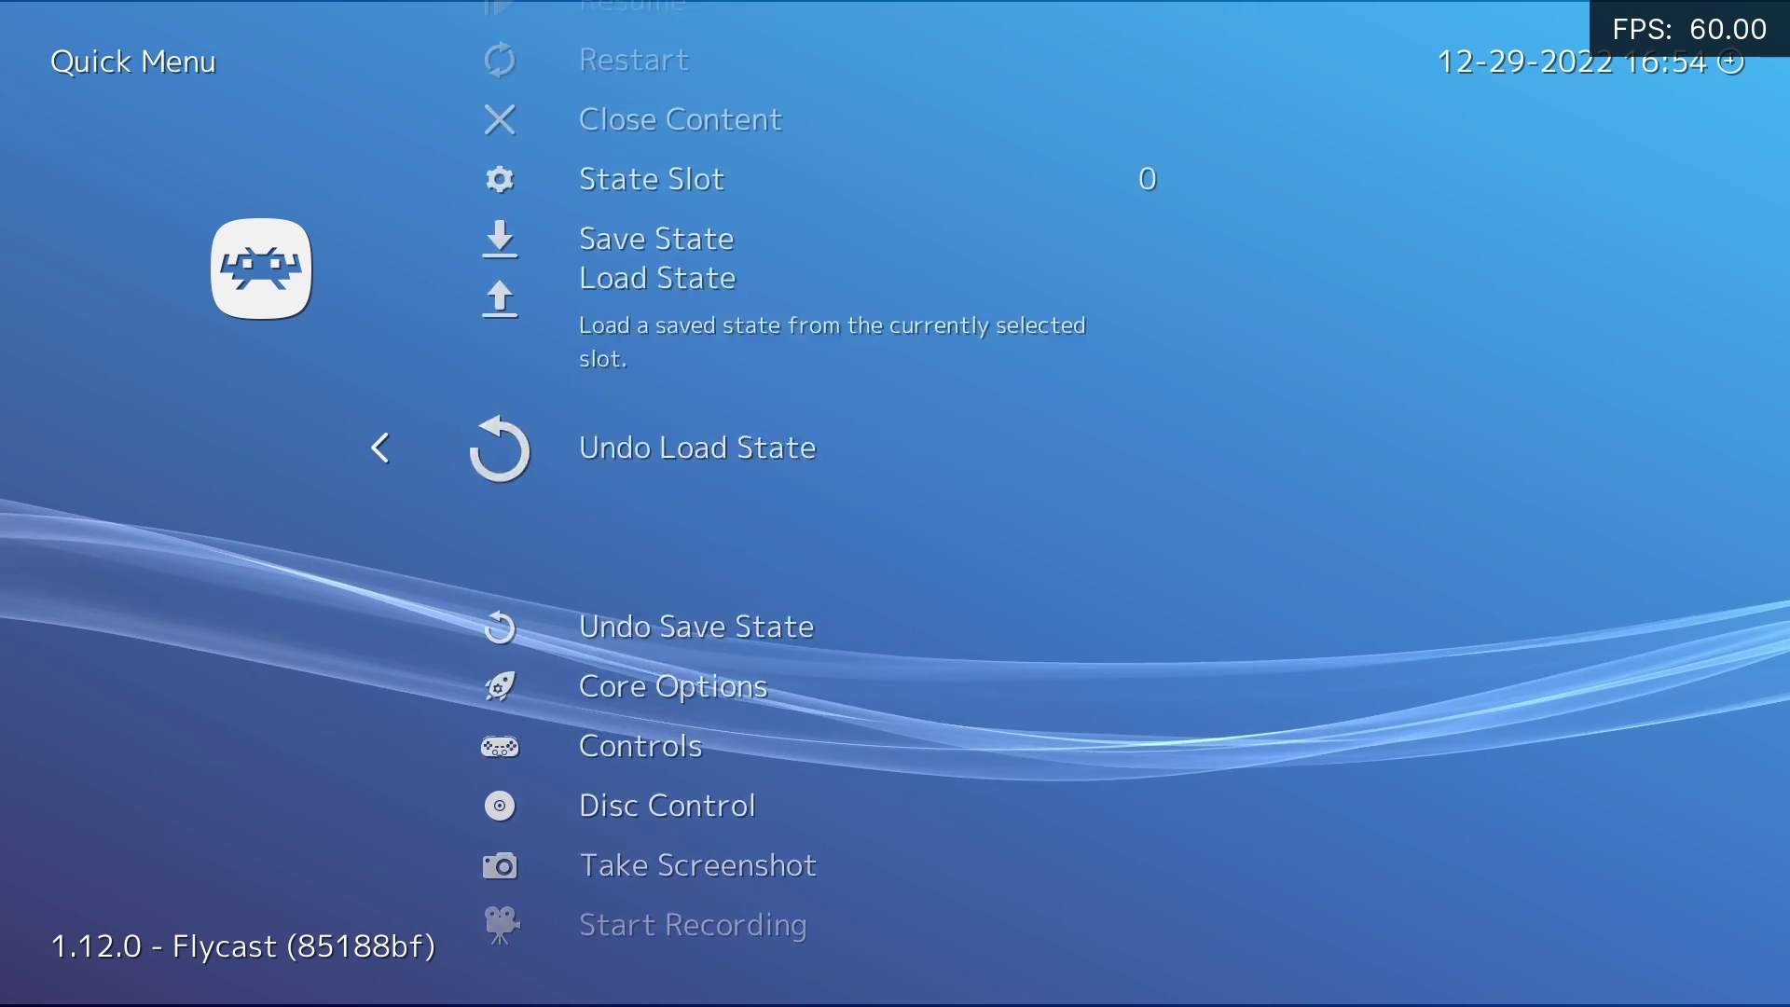
key("BackSpace")
key("Right")
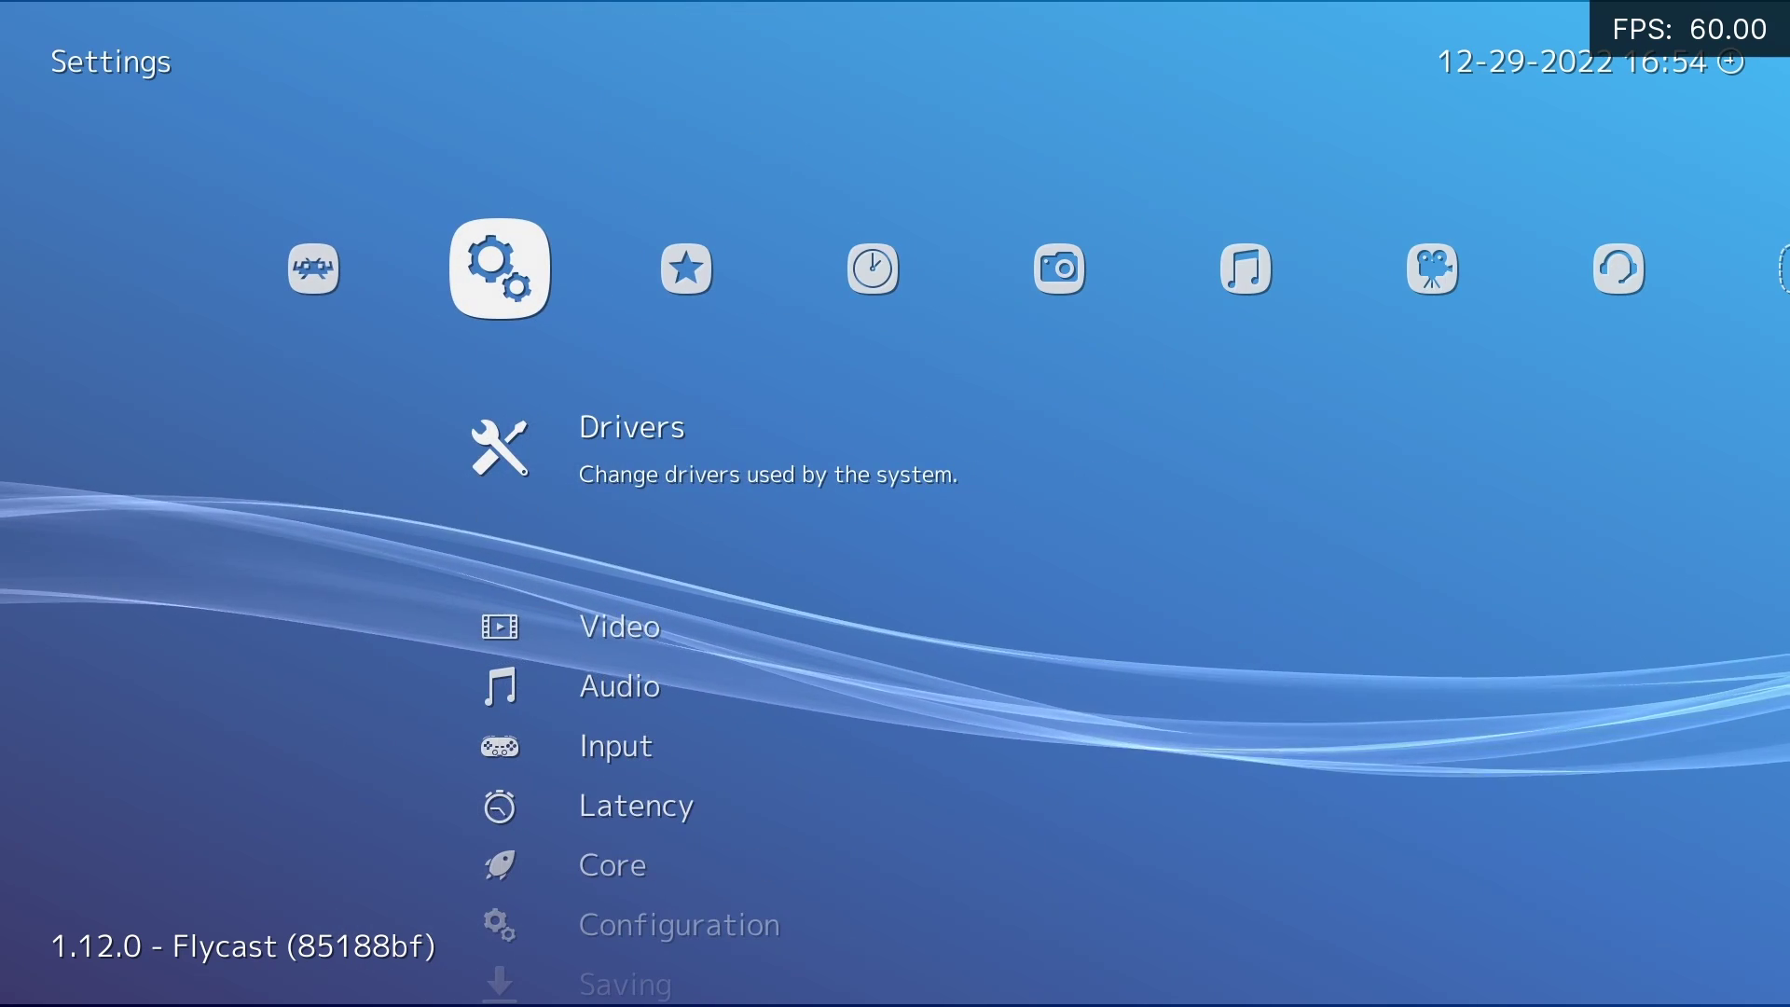
key("Return")
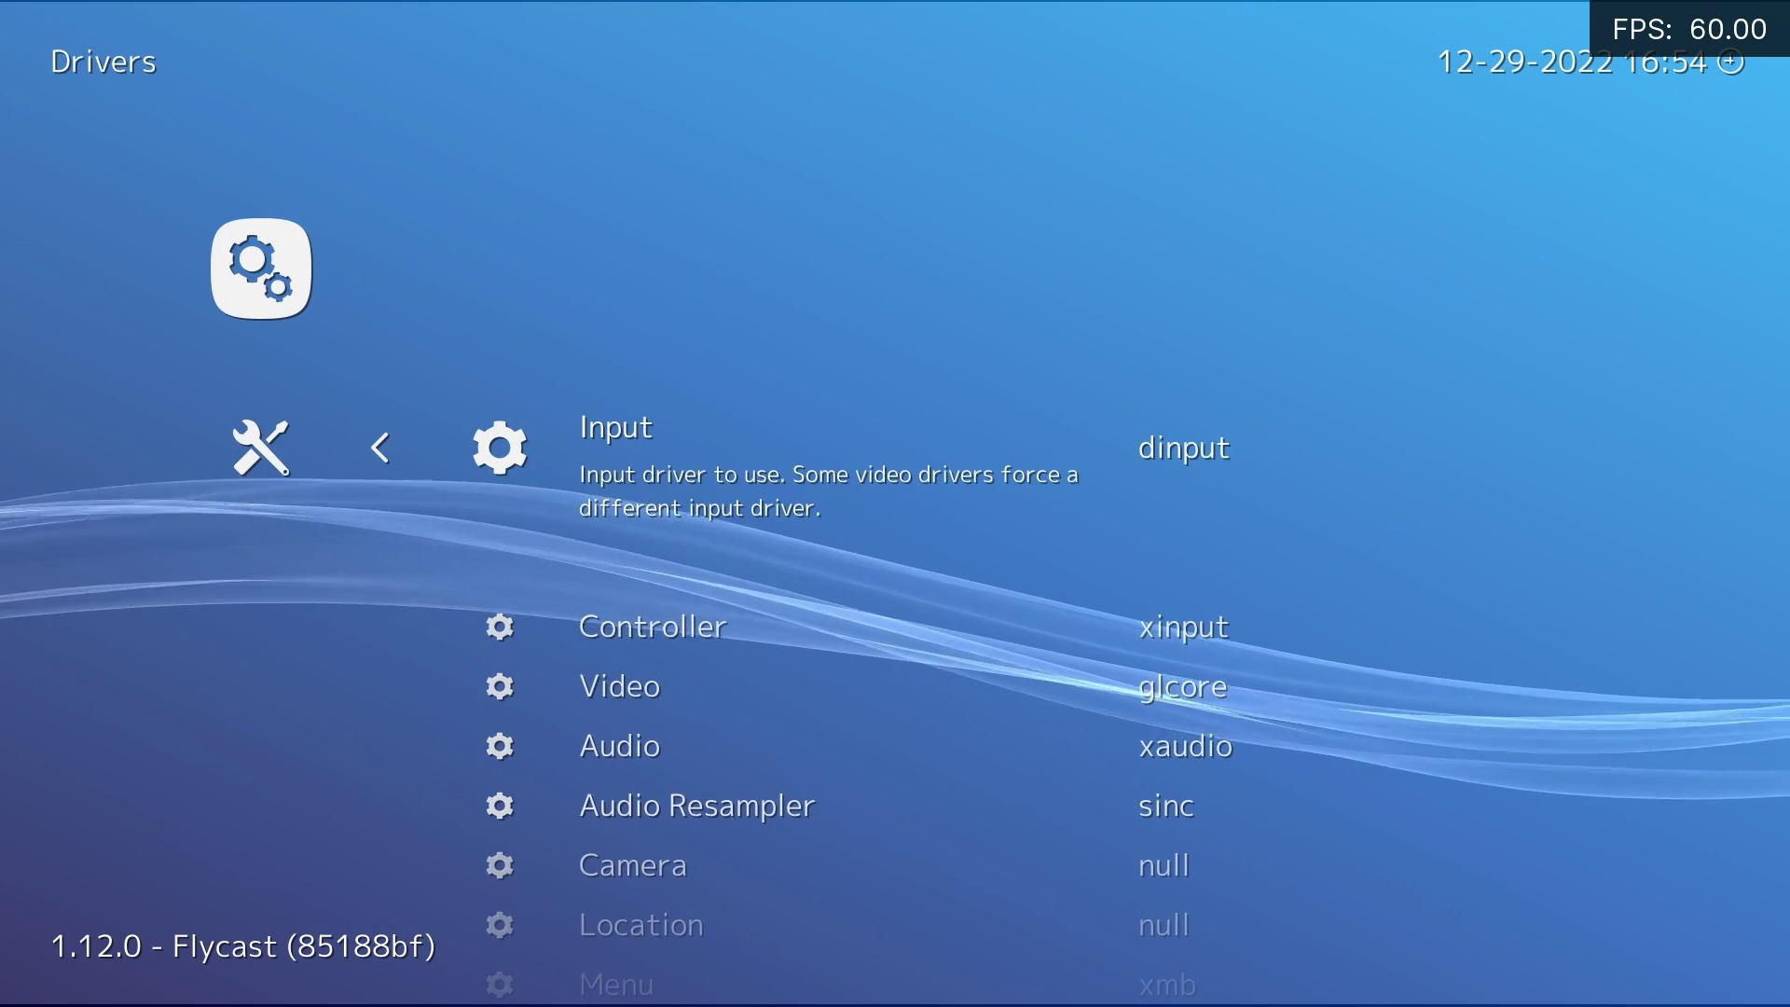
key("Down")
key("Down")
key("Return")
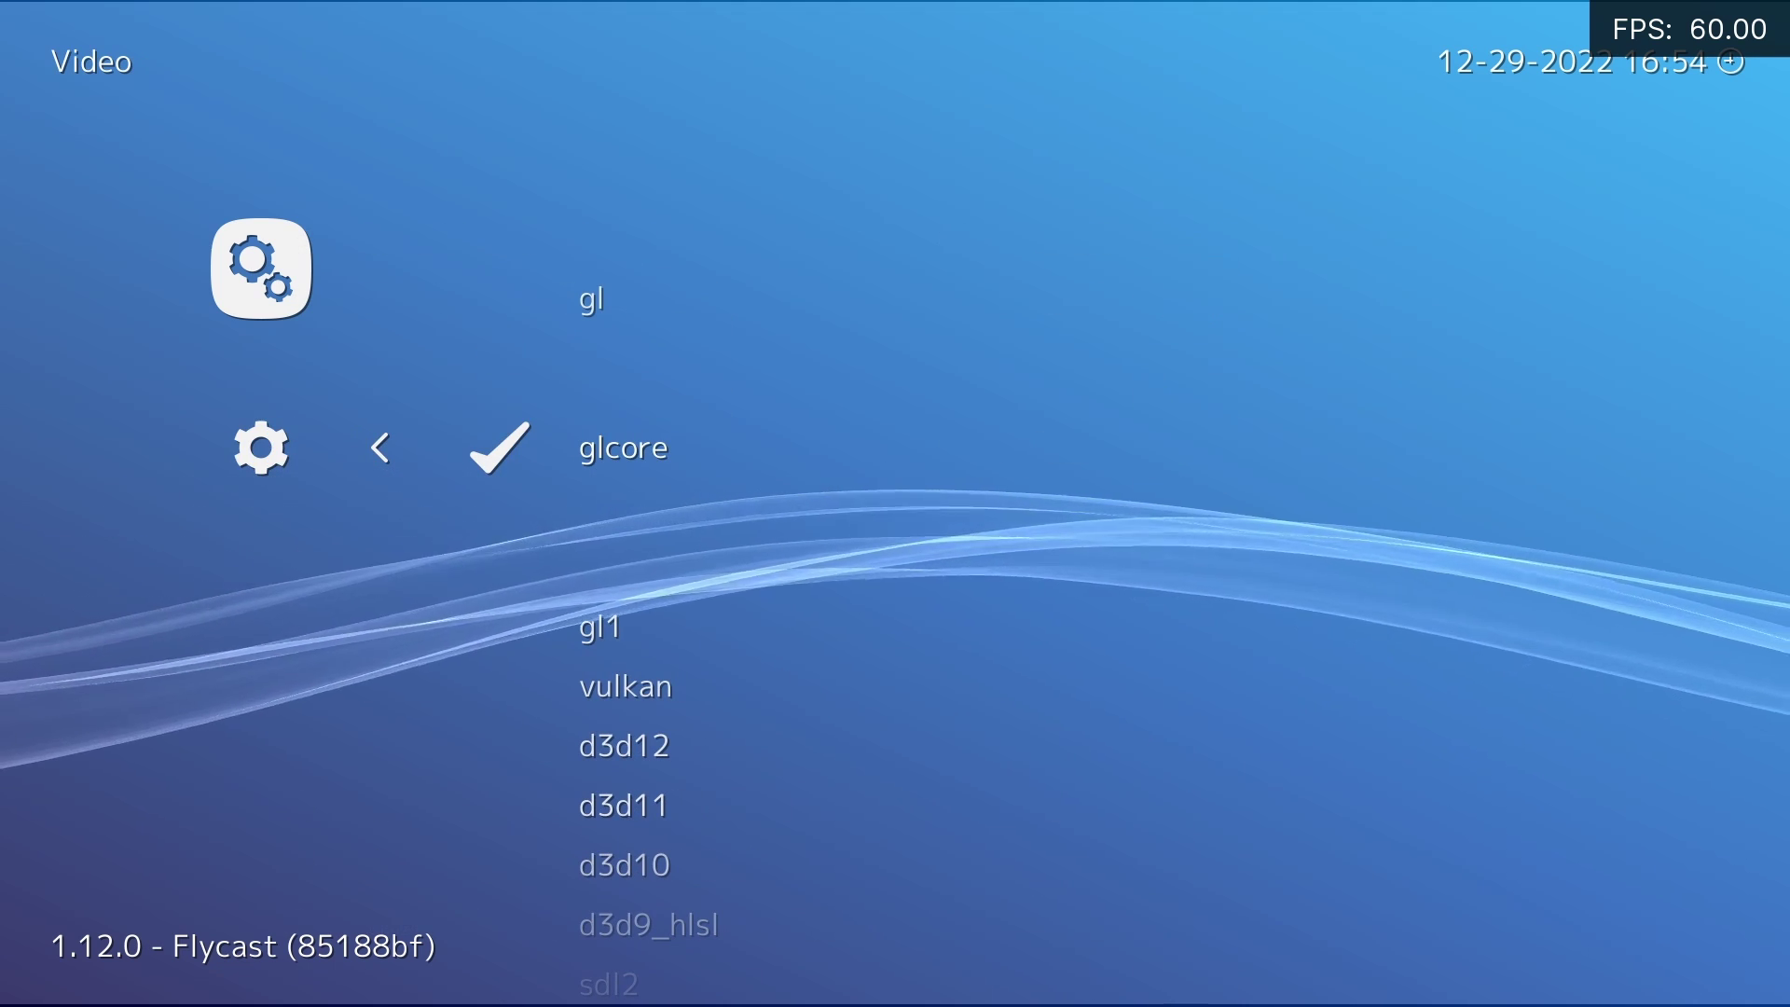
Compare the d3d9_hlsl, vulkan and d3d11 video drivers, leaving glcore selected
key("Down")
key("Down")
key("Down")
key("Up")
key("Down")
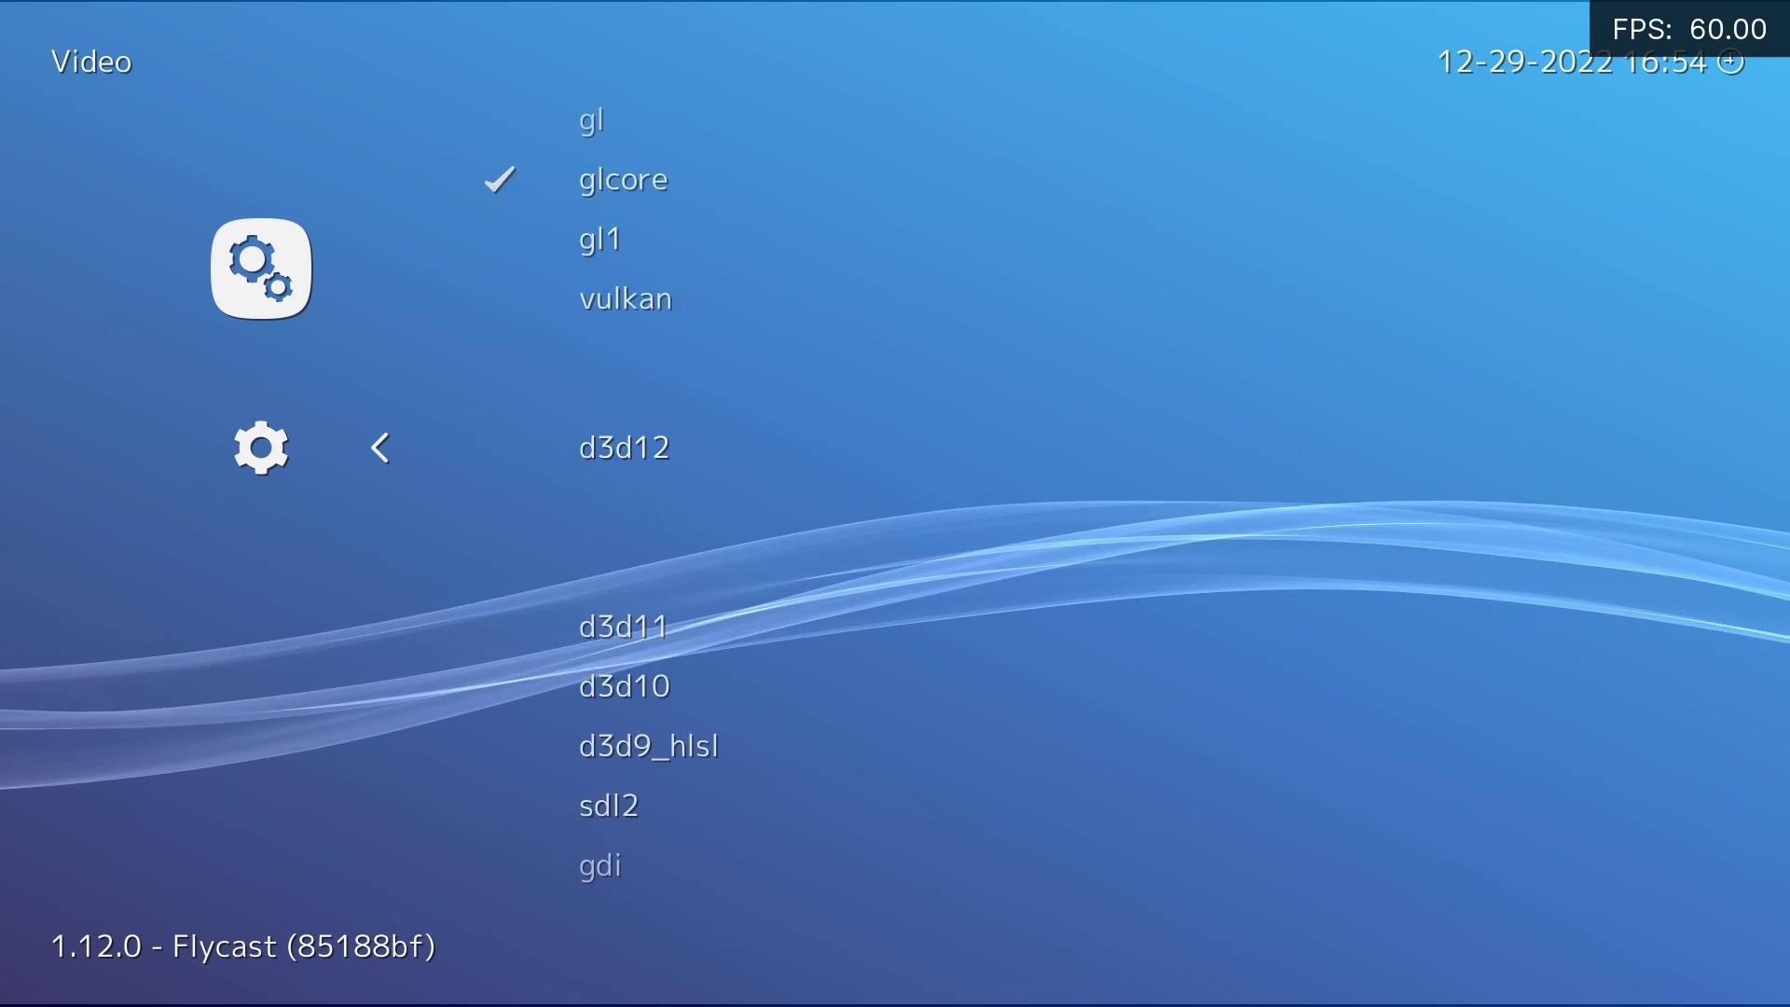
key("Down")
key("Down")
key("Up")
key("Down")
key("Down")
key("Down")
key("Up")
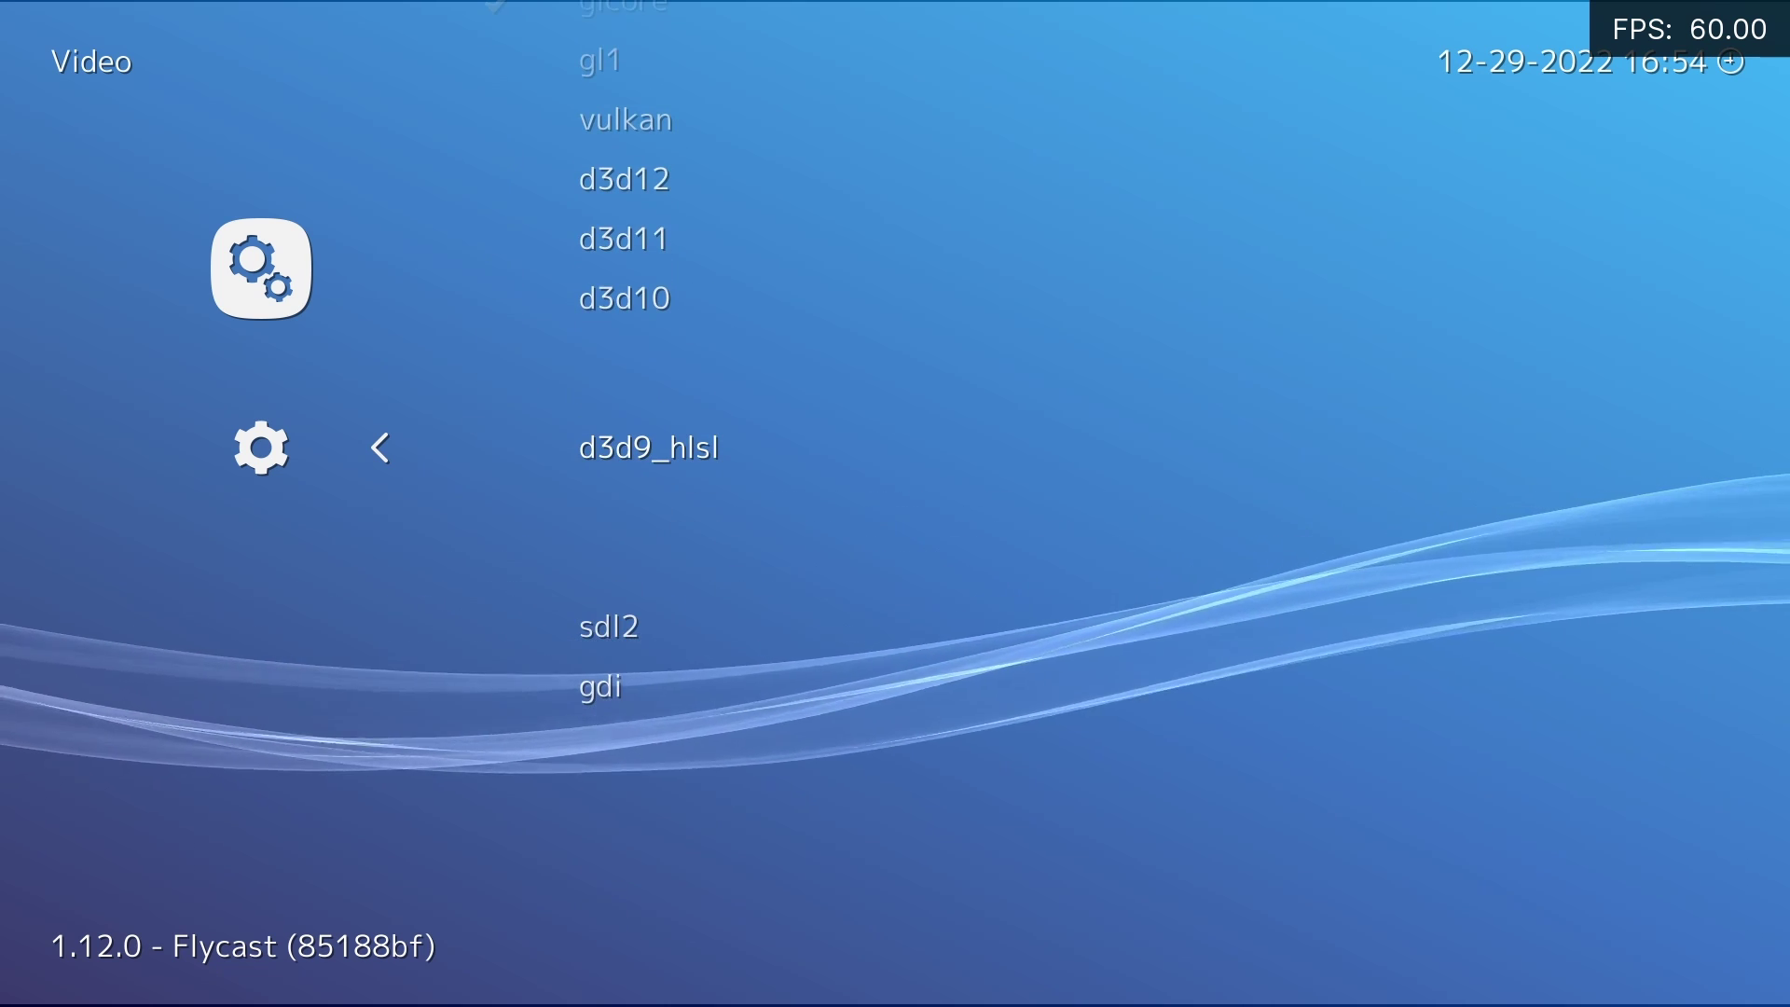
key("Up")
key("Up")
key("Up")
key("Up")
key("Up")
key("Up")
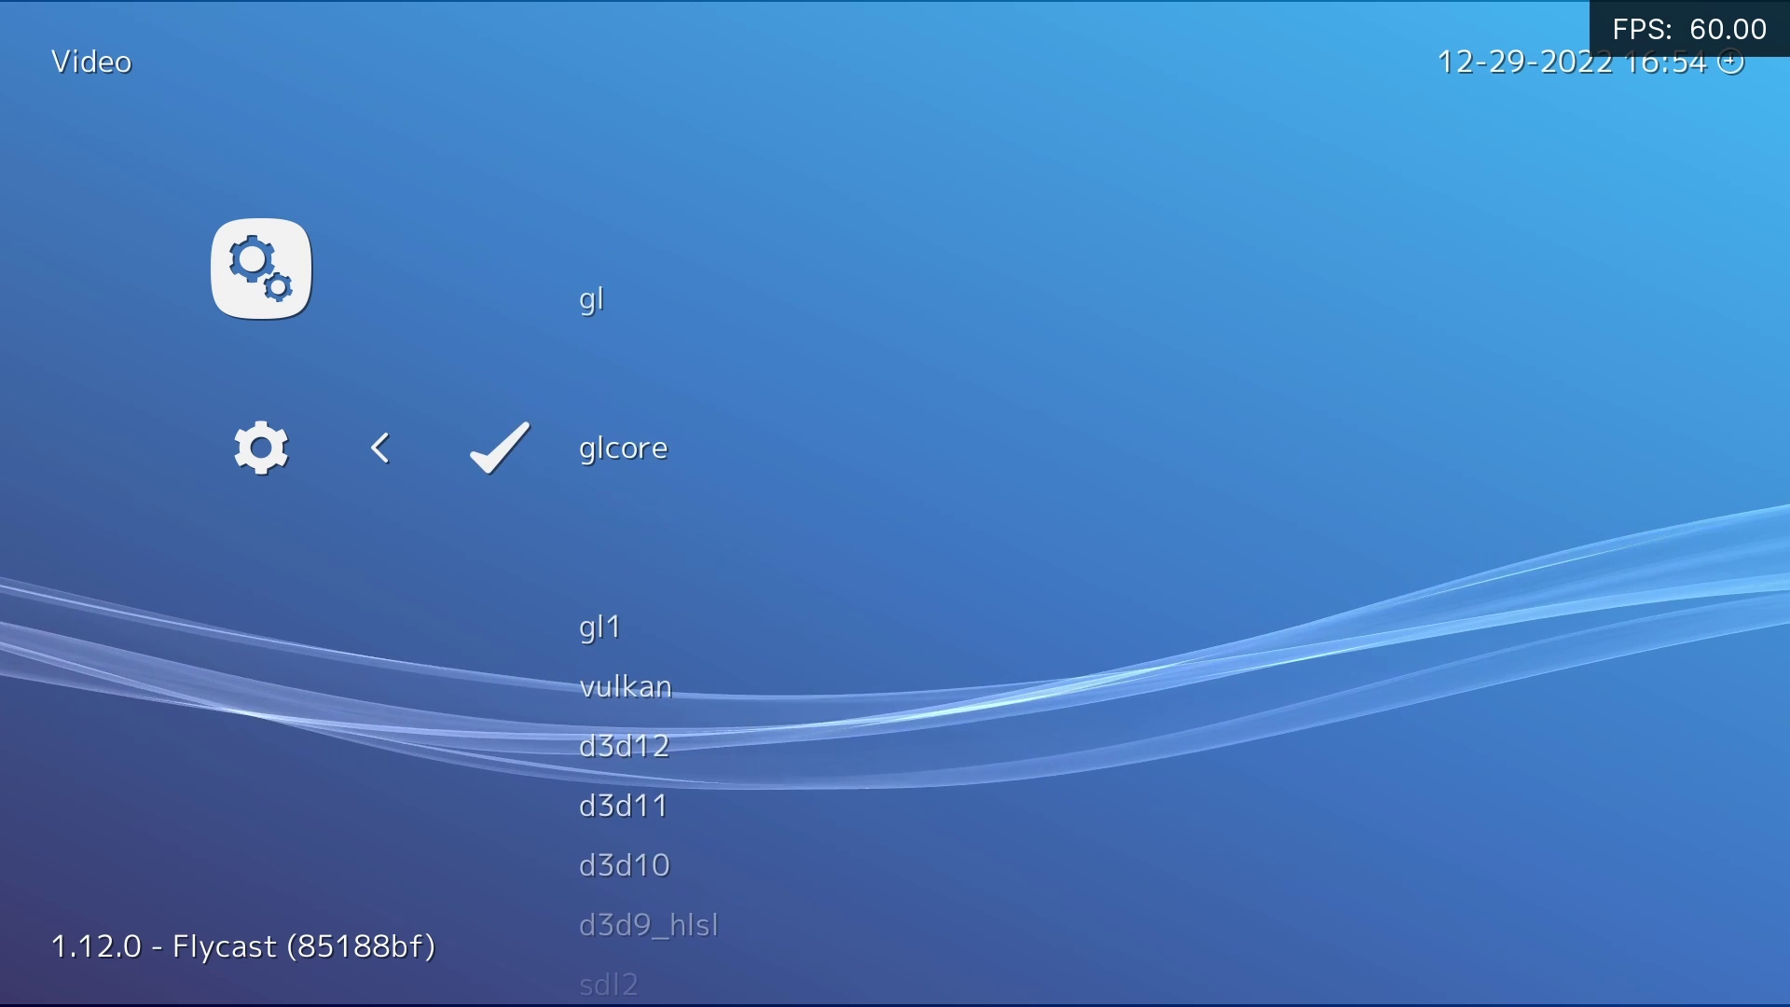
key("Down")
key("Down")
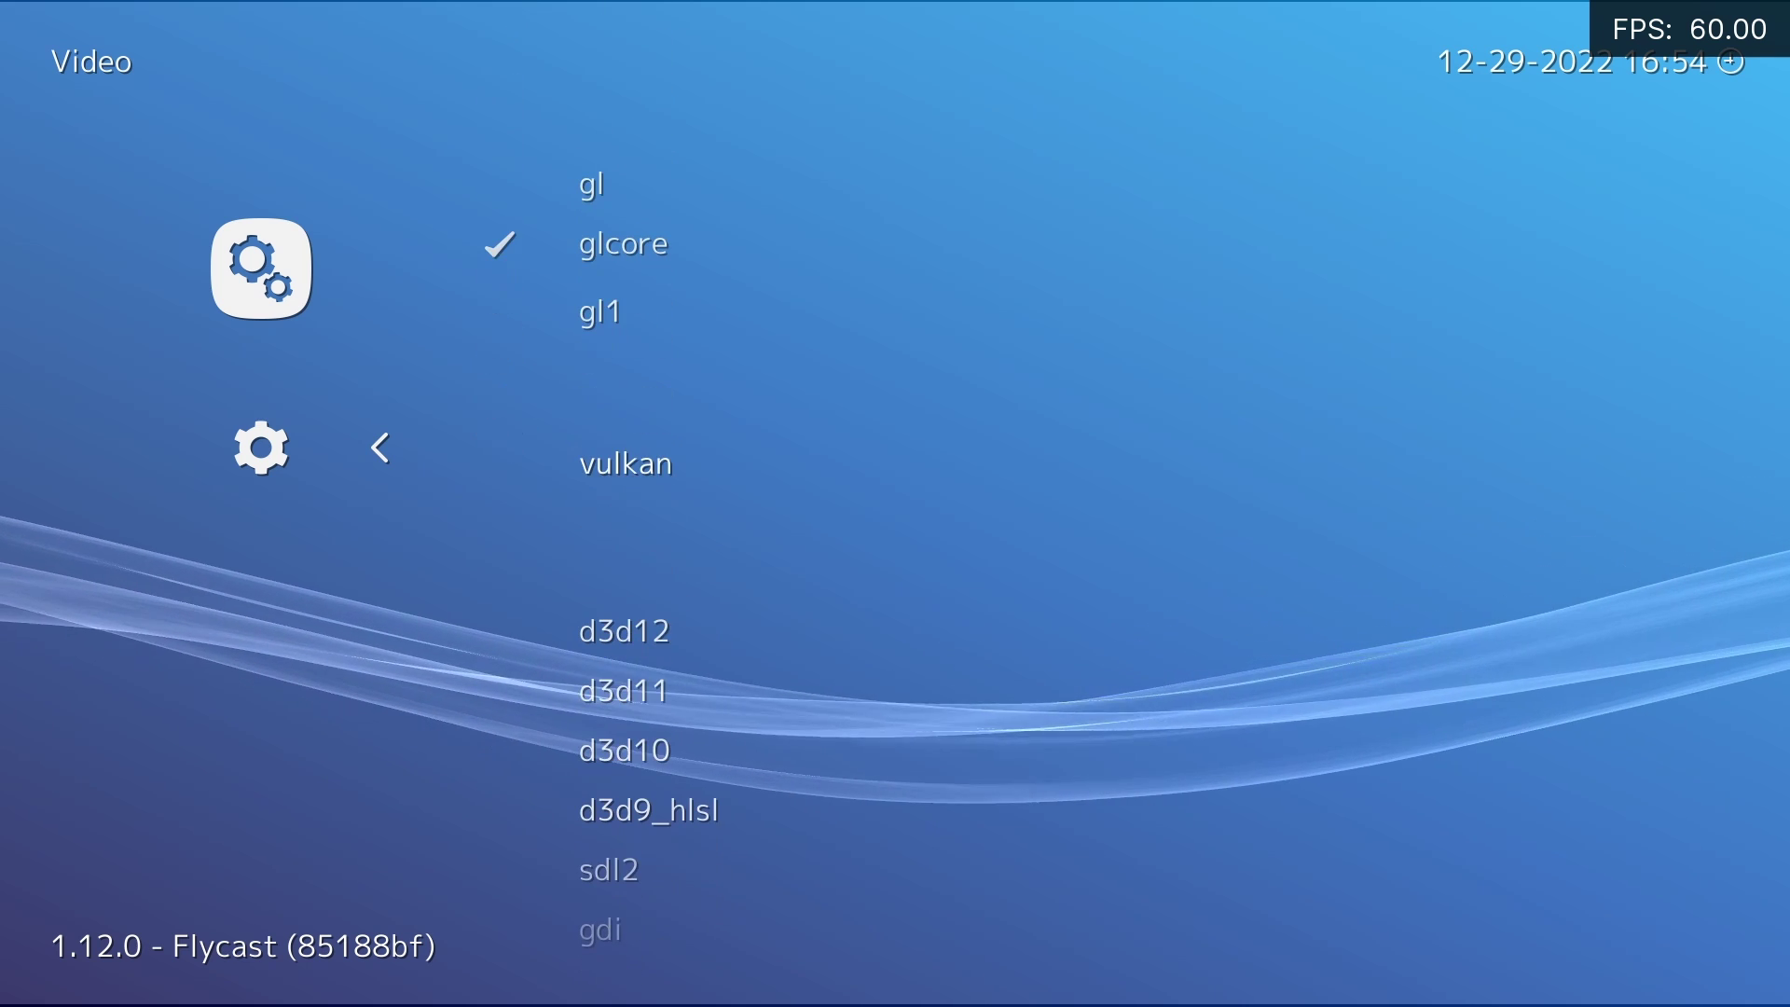
key("Down")
key("Down")
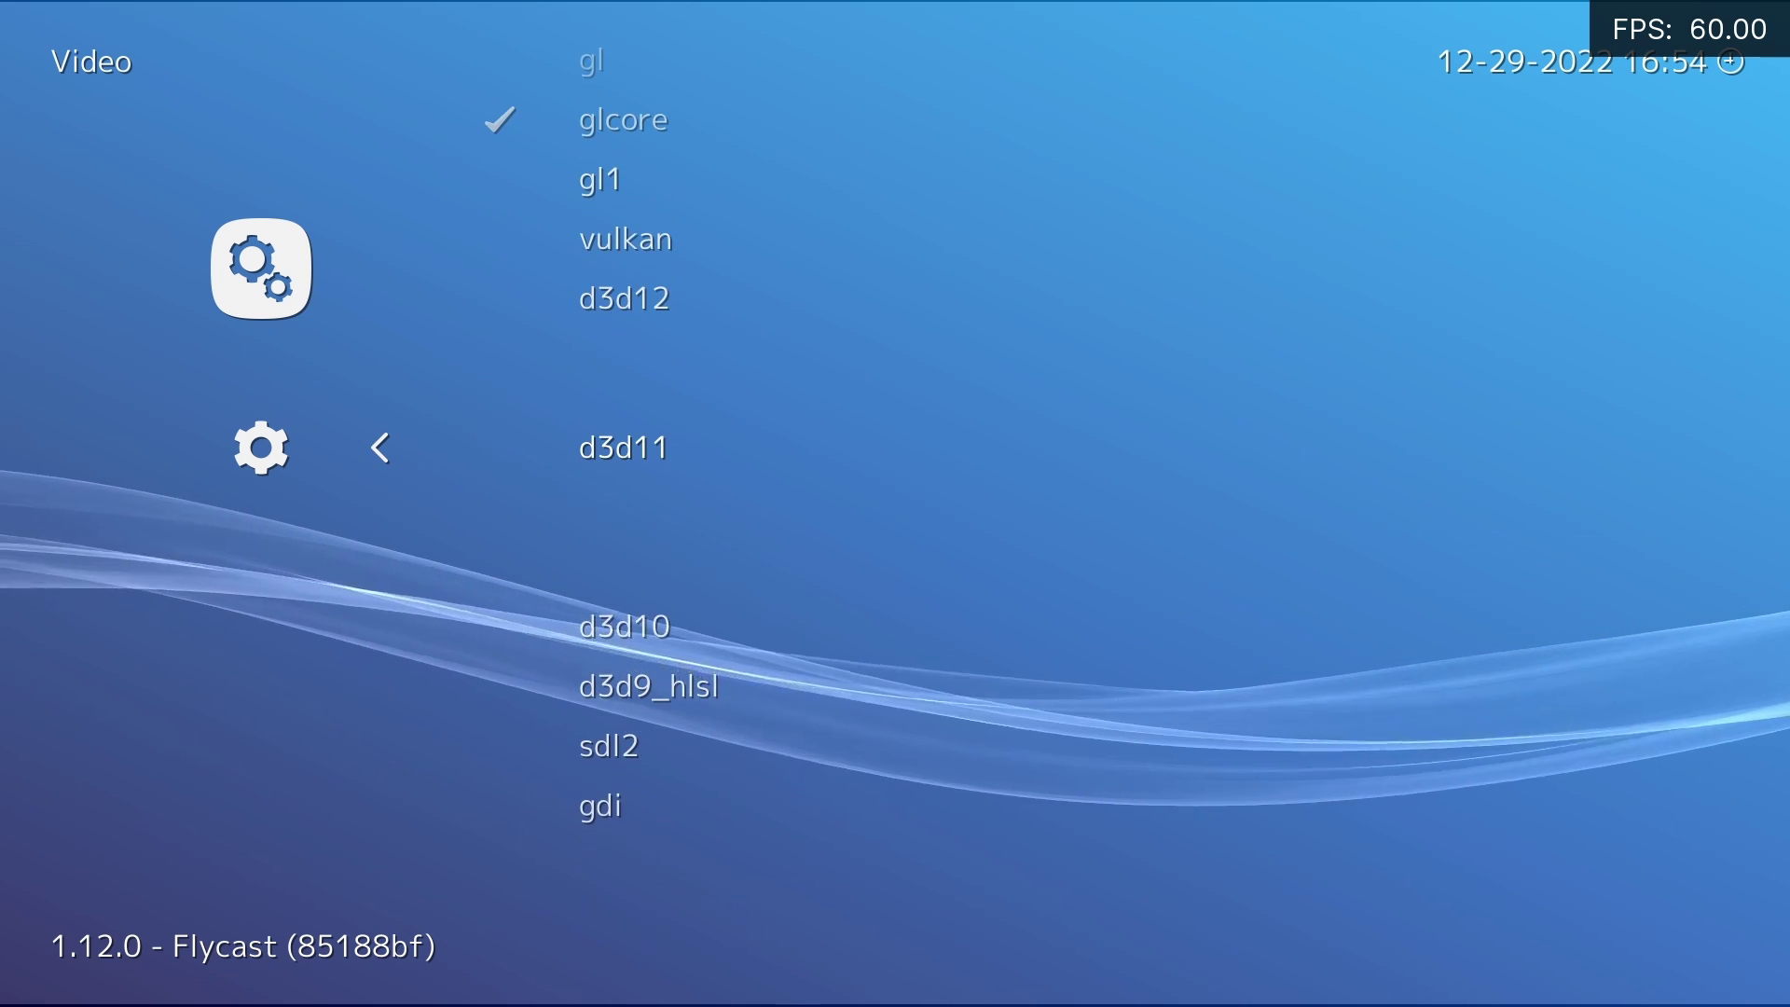
key("Up")
key("Up")
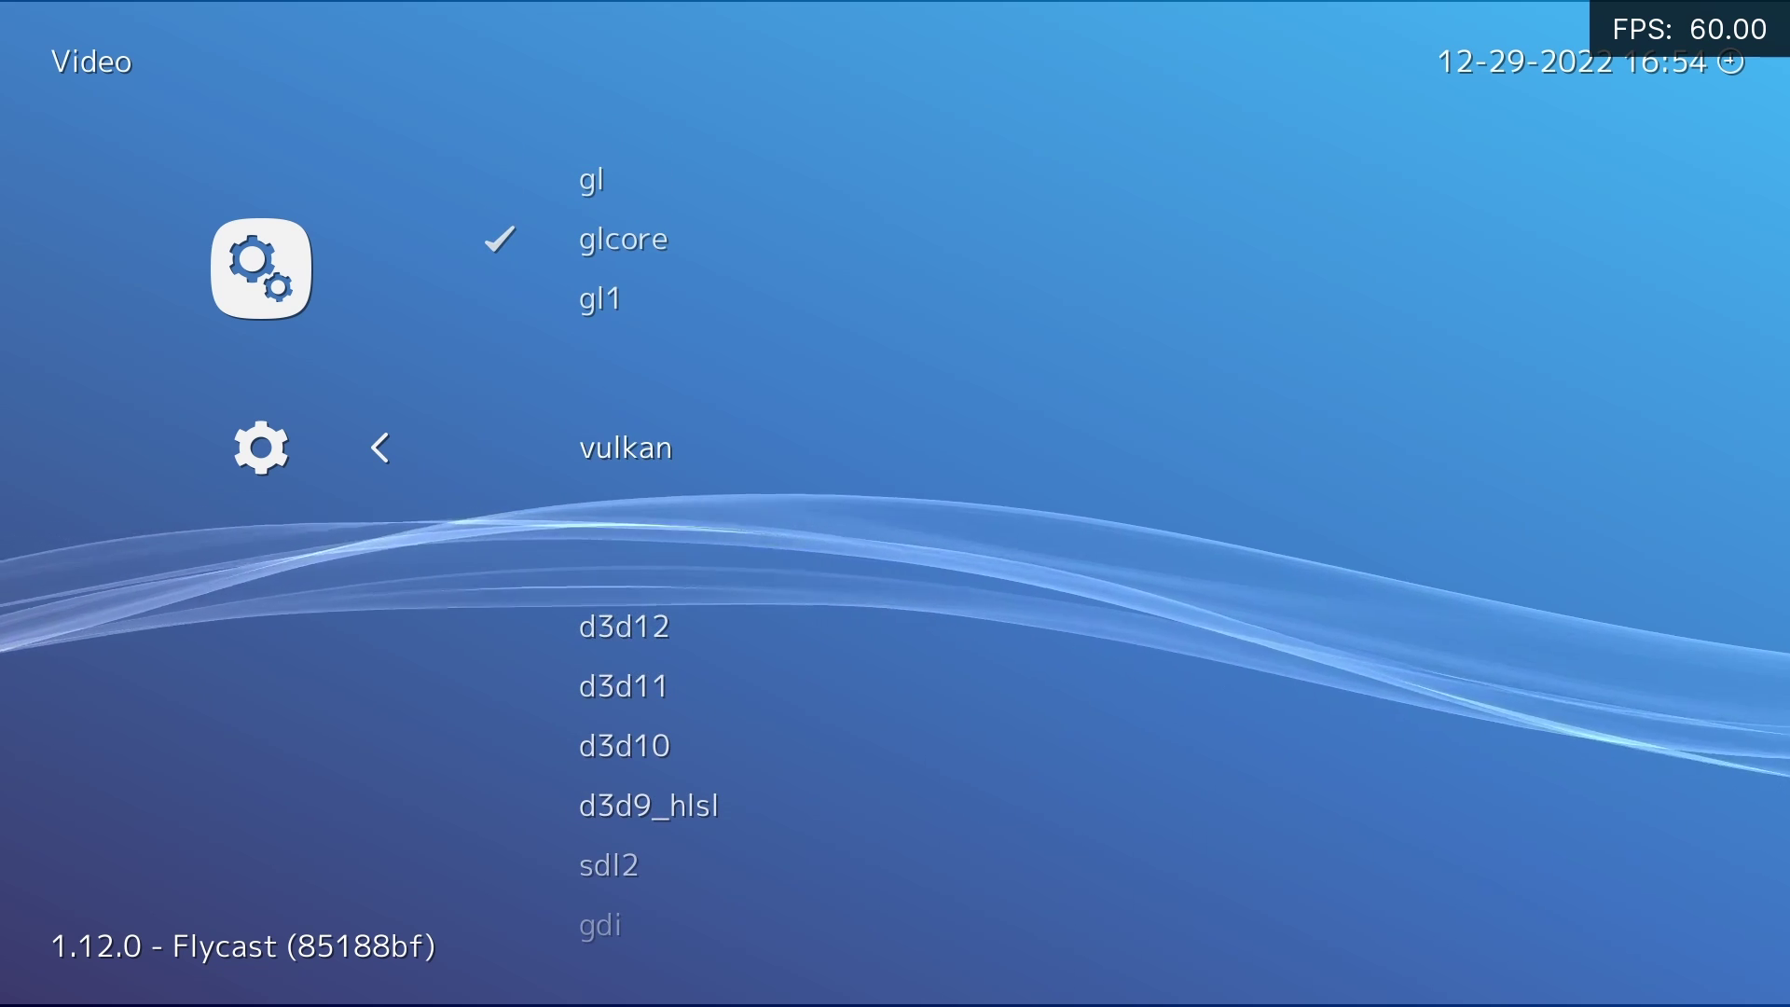
key("Down")
key("Down")
key("Down")
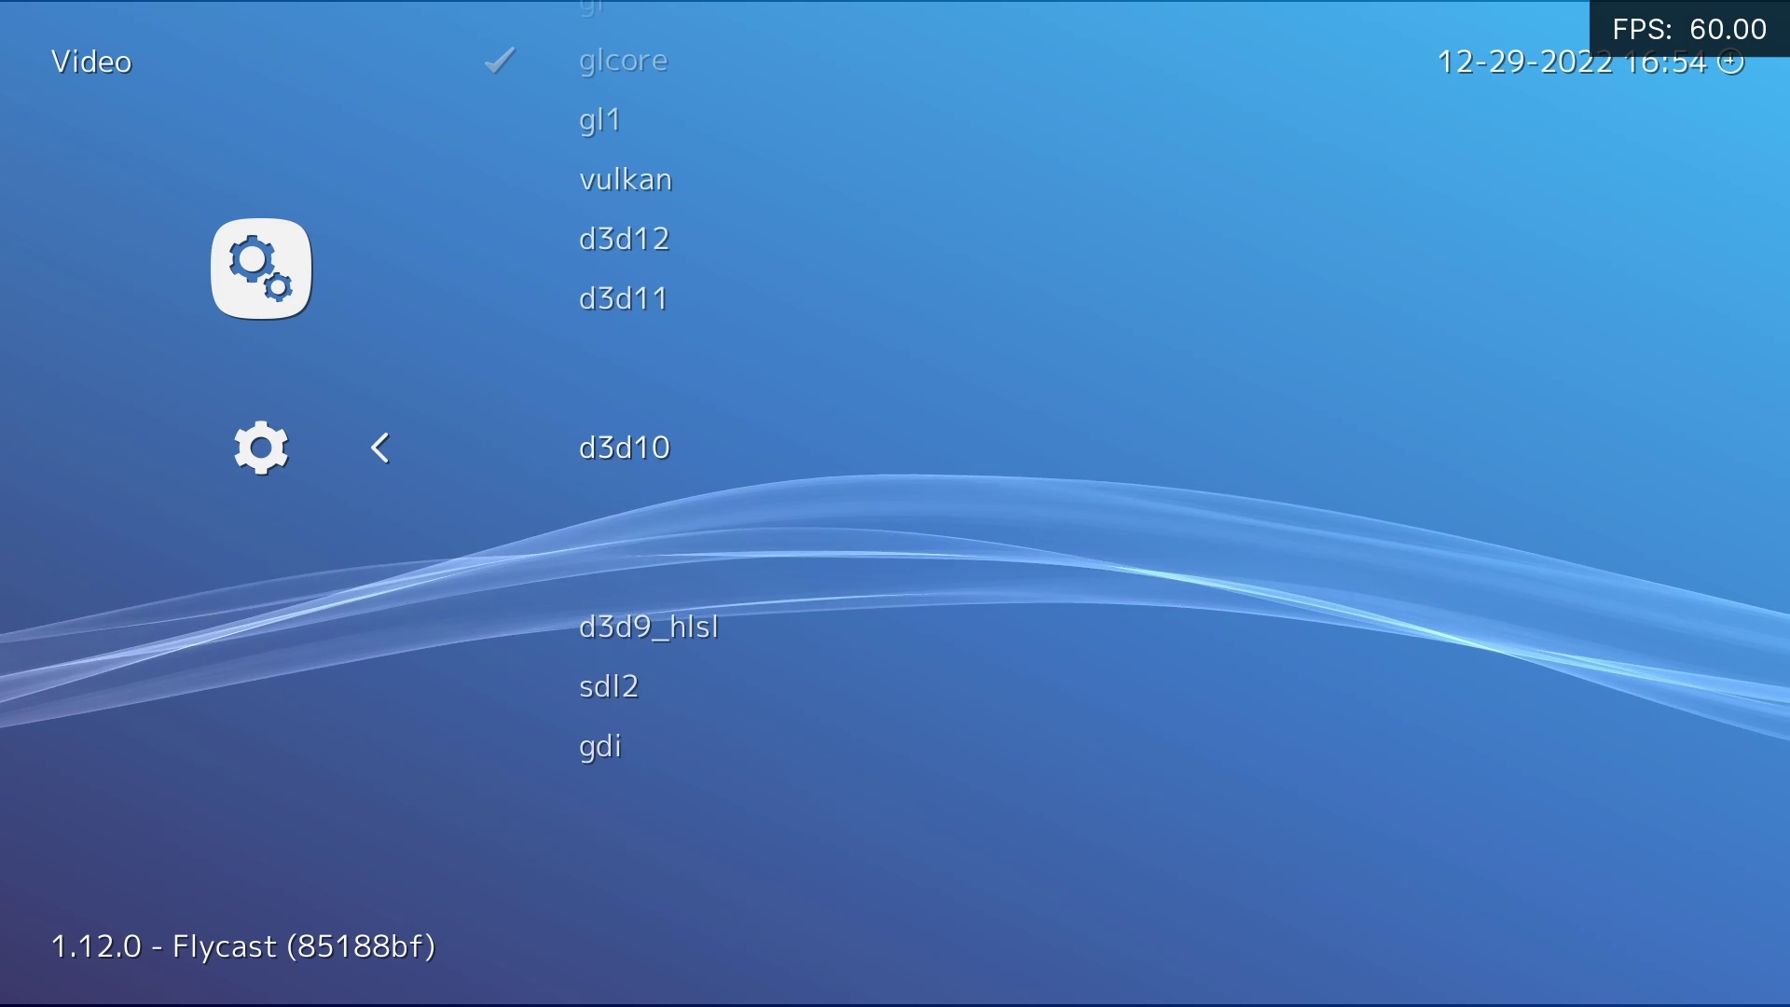
key("Up")
key("Up")
key("Up")
key("Up")
key("Up")
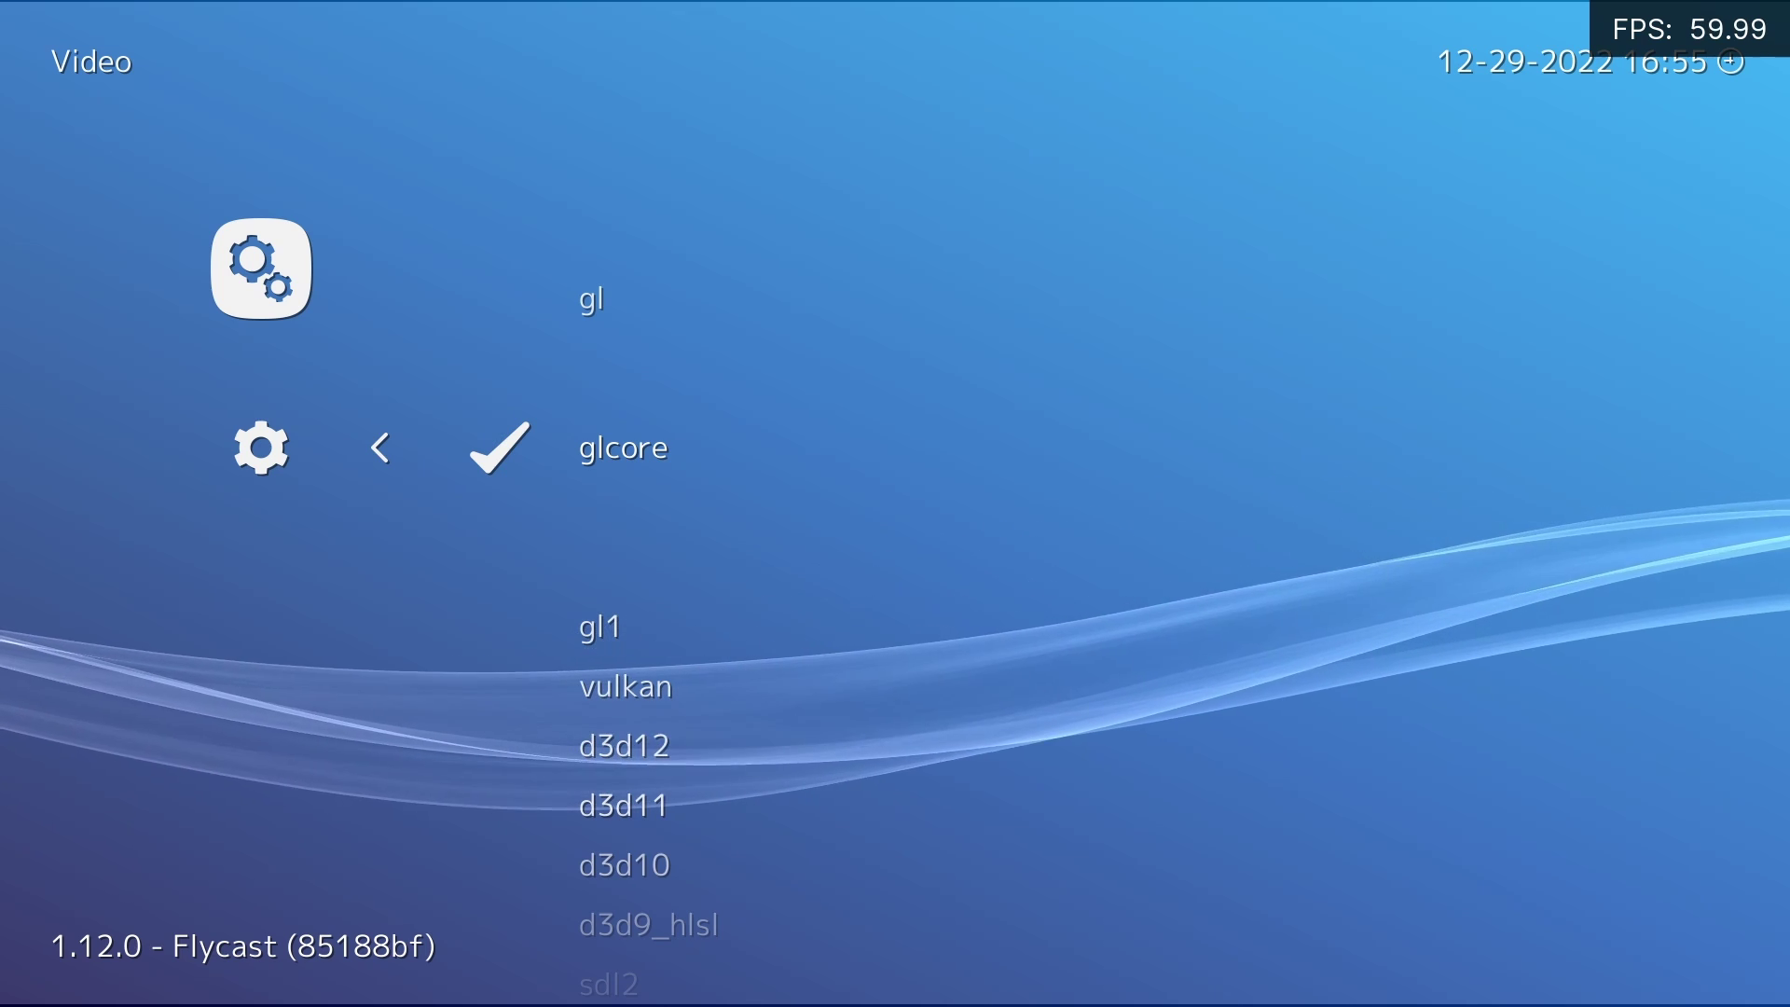
key("BackSpace")
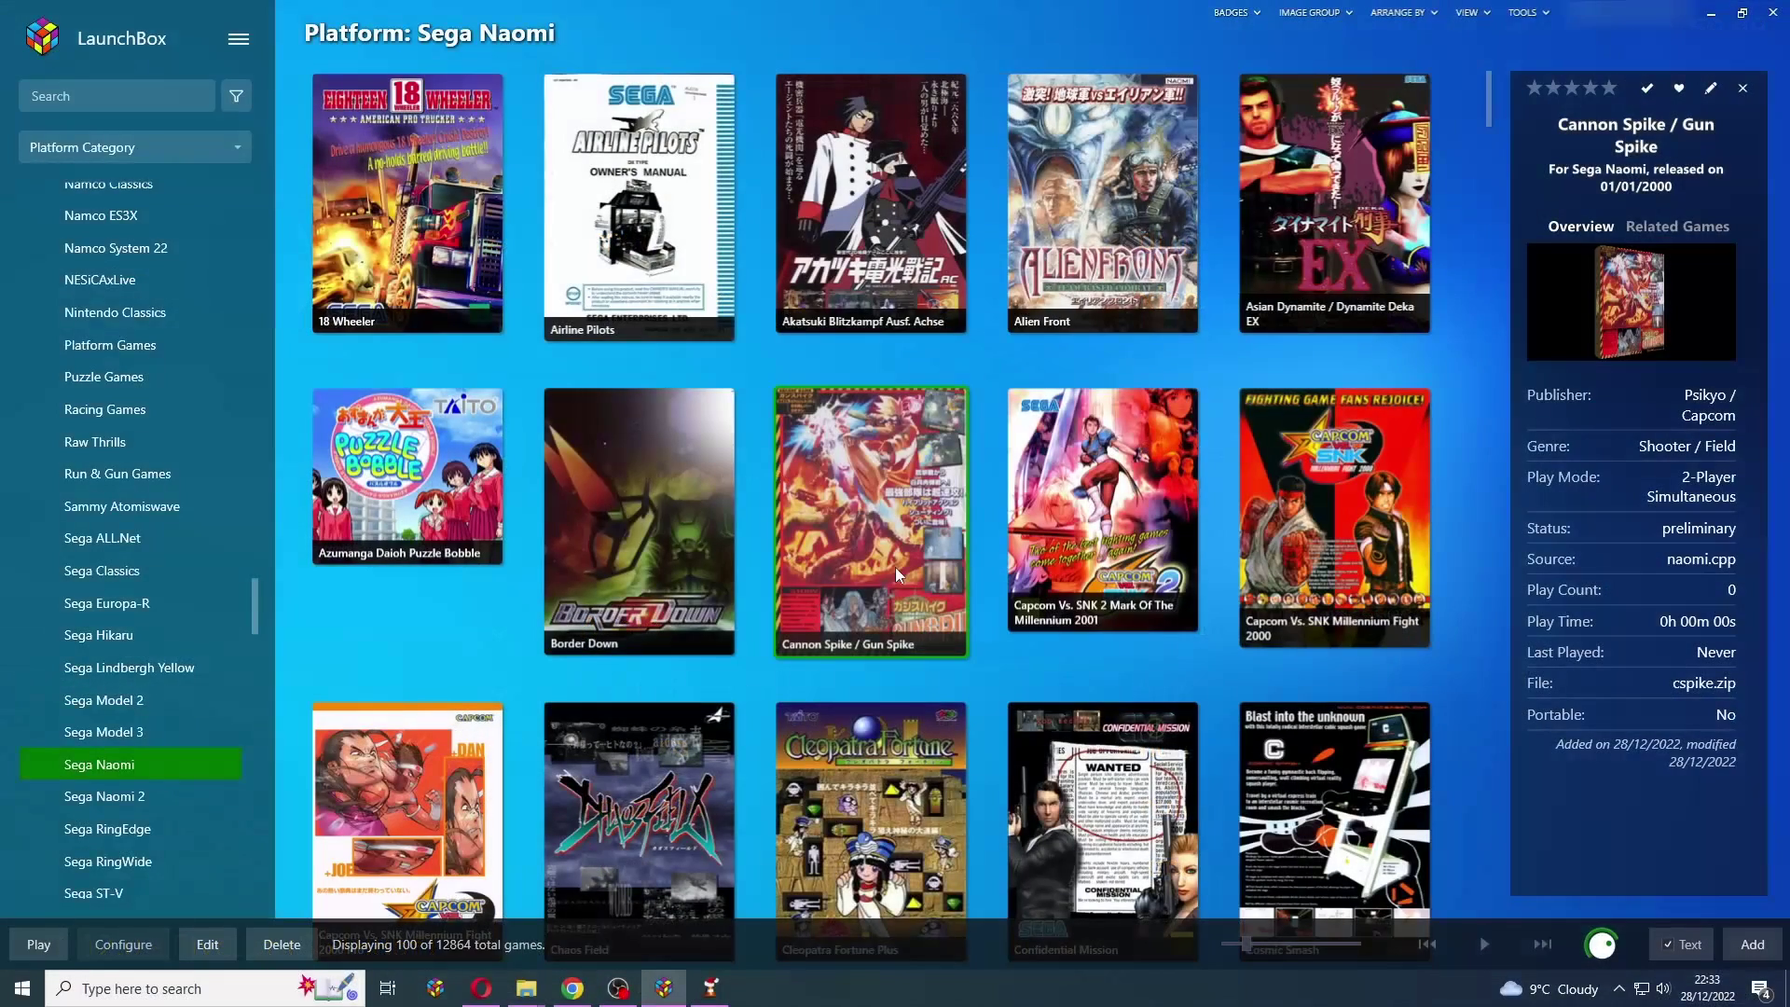